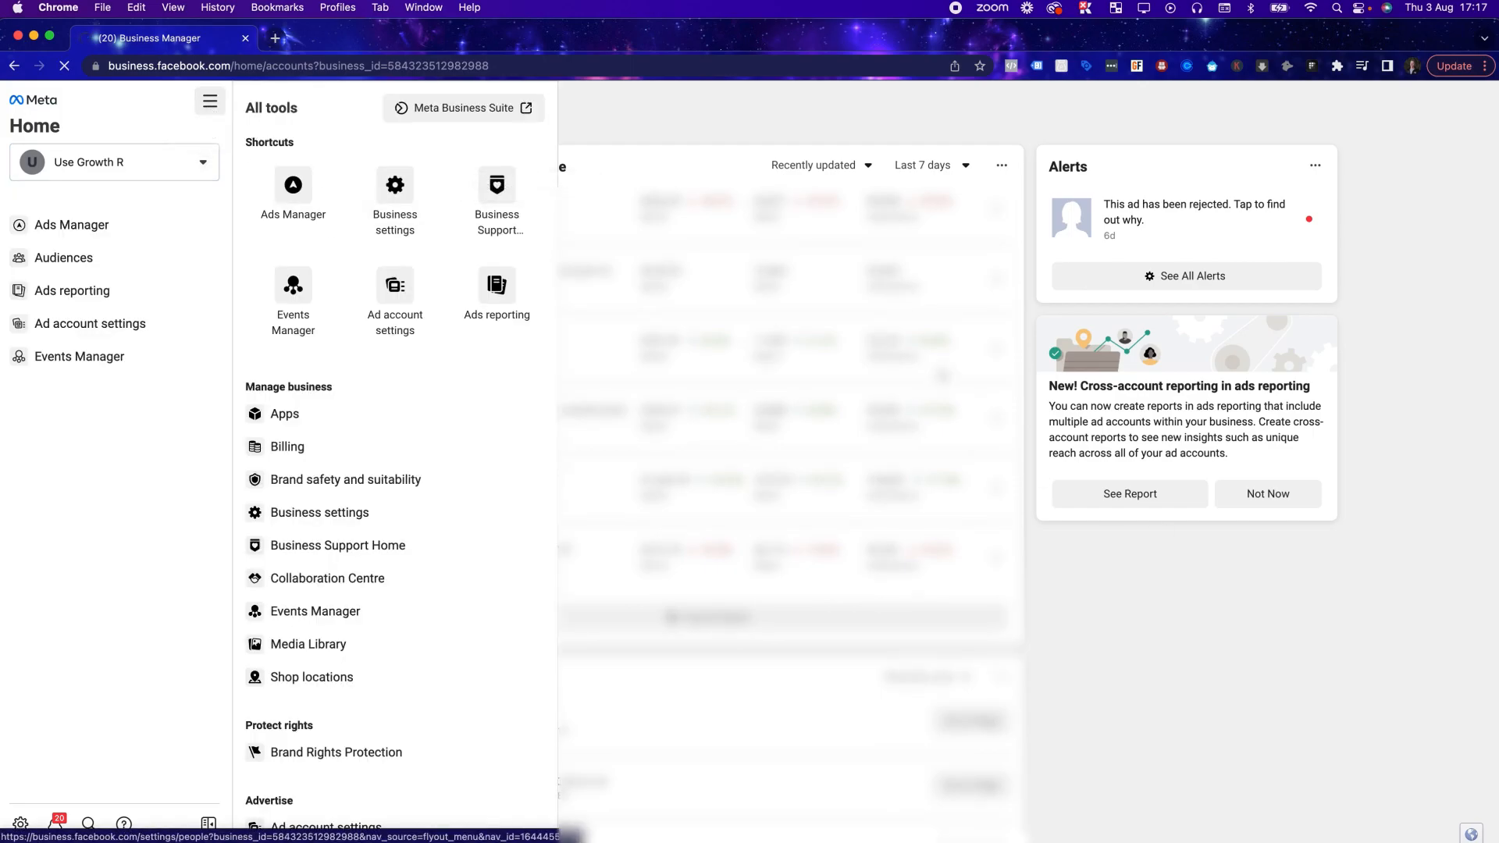
Step: Open the Pixels data sources in the business settings and start adding a new pixel
click(395, 195)
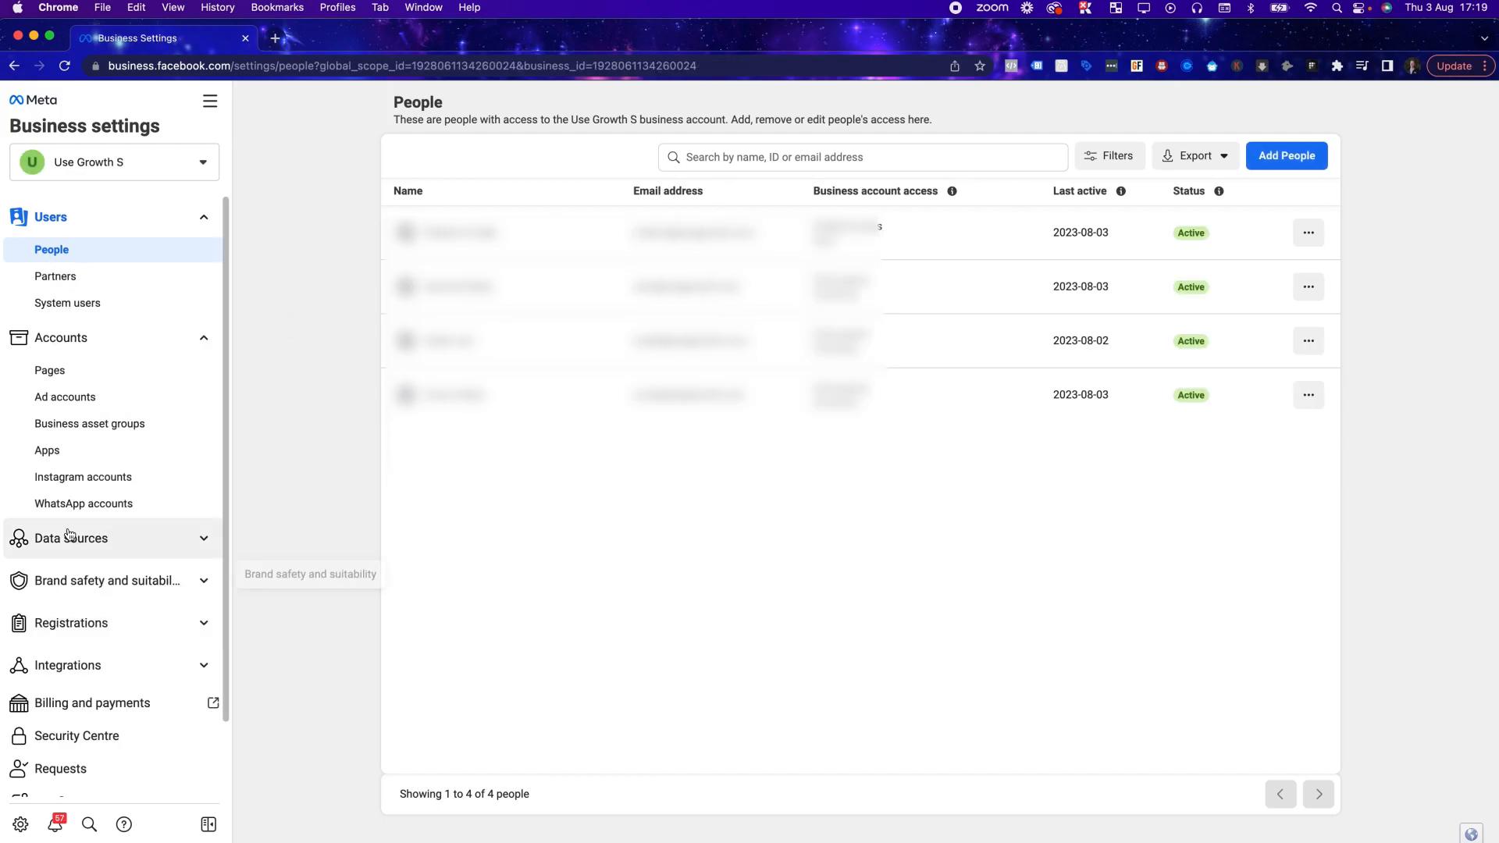
click(187, 552)
click(55, 597)
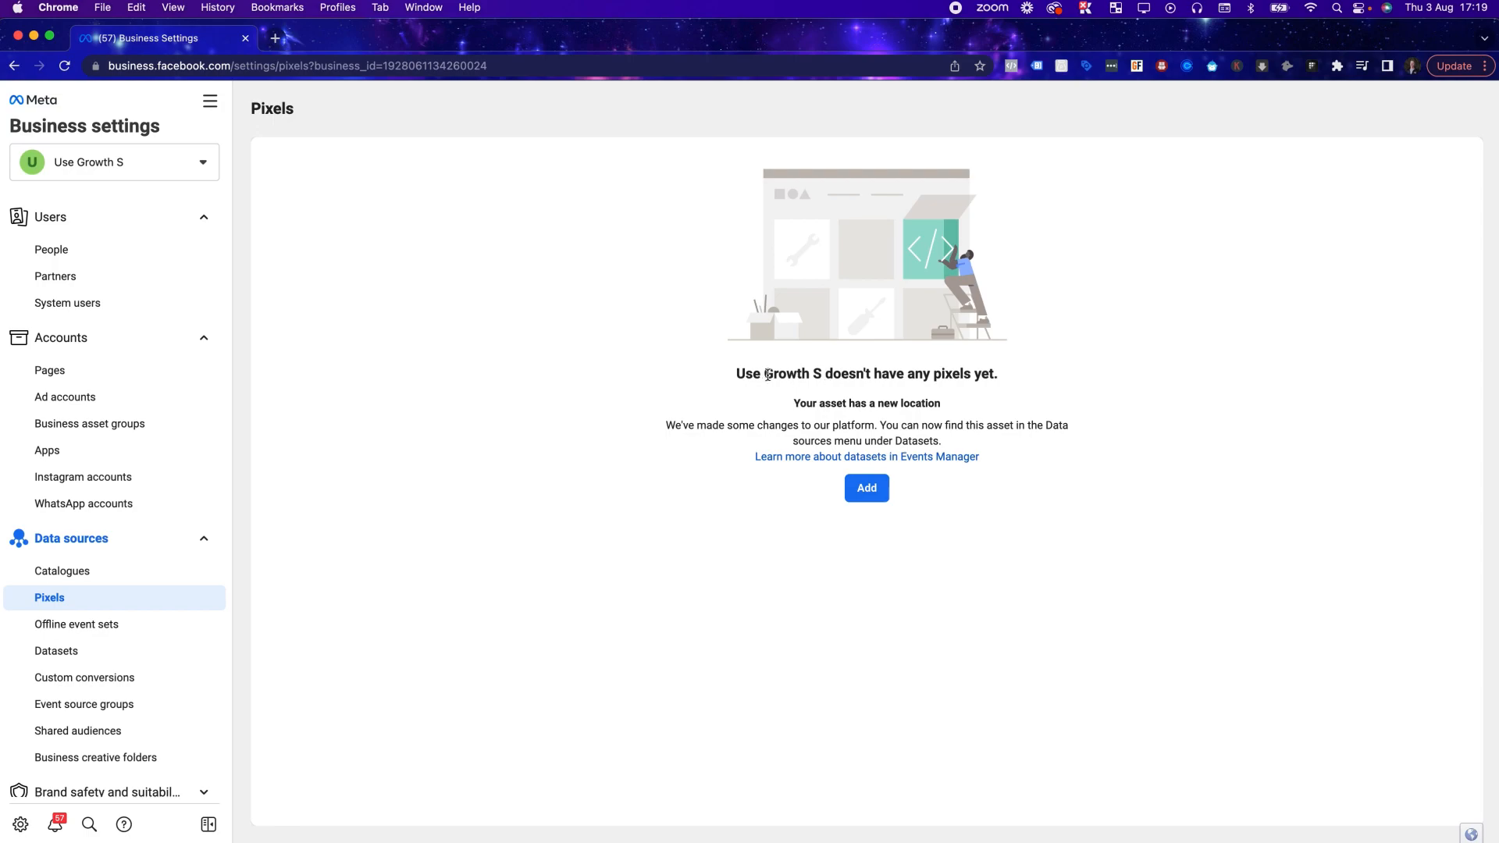
mouse_move(751, 373)
mouse_down()
mouse_move(982, 373)
mouse_move(730, 378)
mouse_up()
click(602, 334)
click(864, 494)
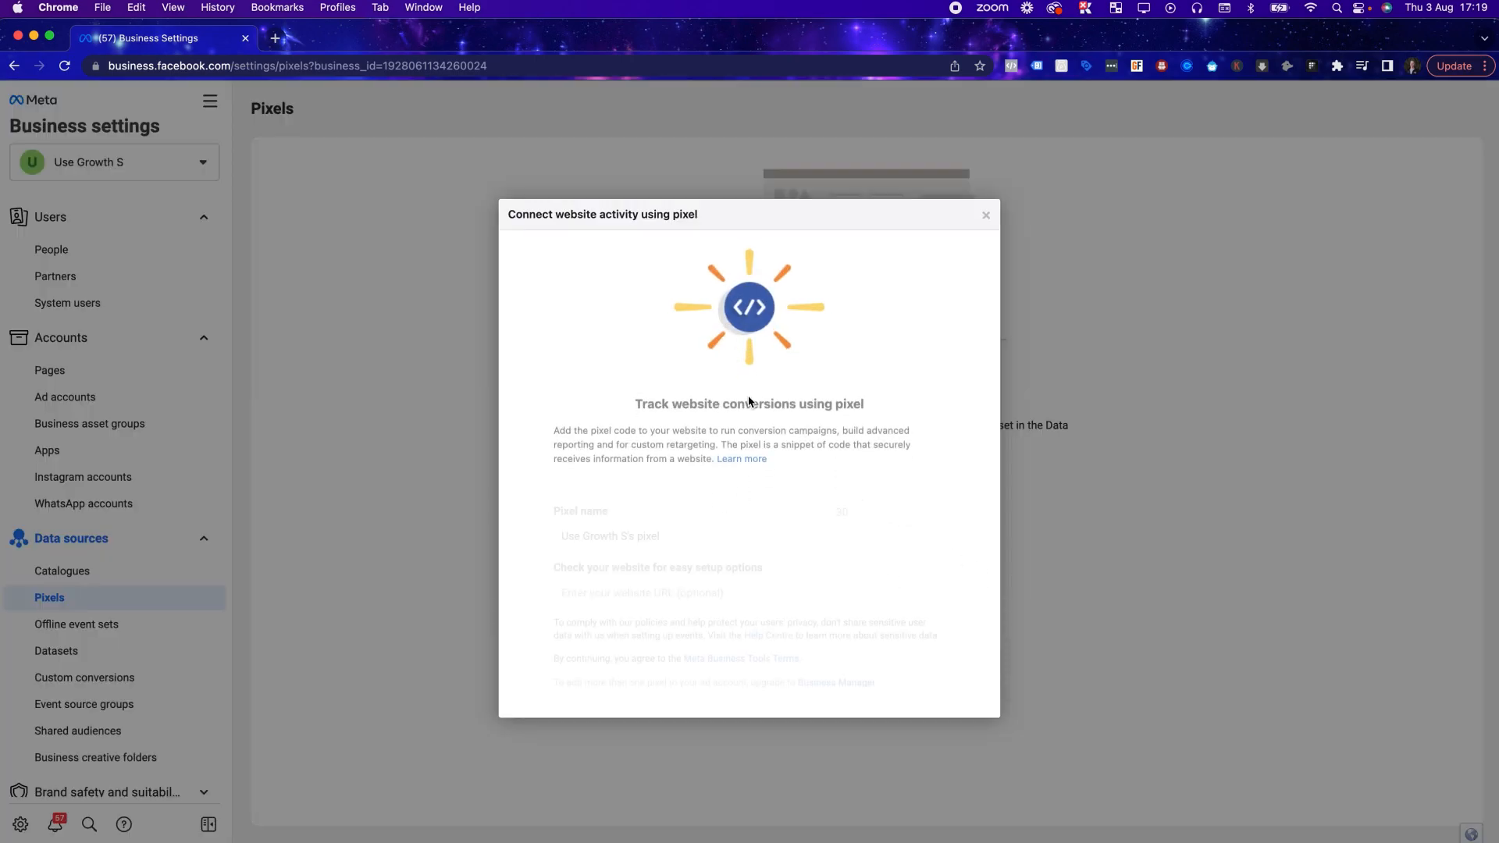
Step: Name the new pixel with the owner's first name in possessive form followed by "Website pixel", and create it
double_click(599, 508)
drag(628, 508, 559, 507)
text(Sams)
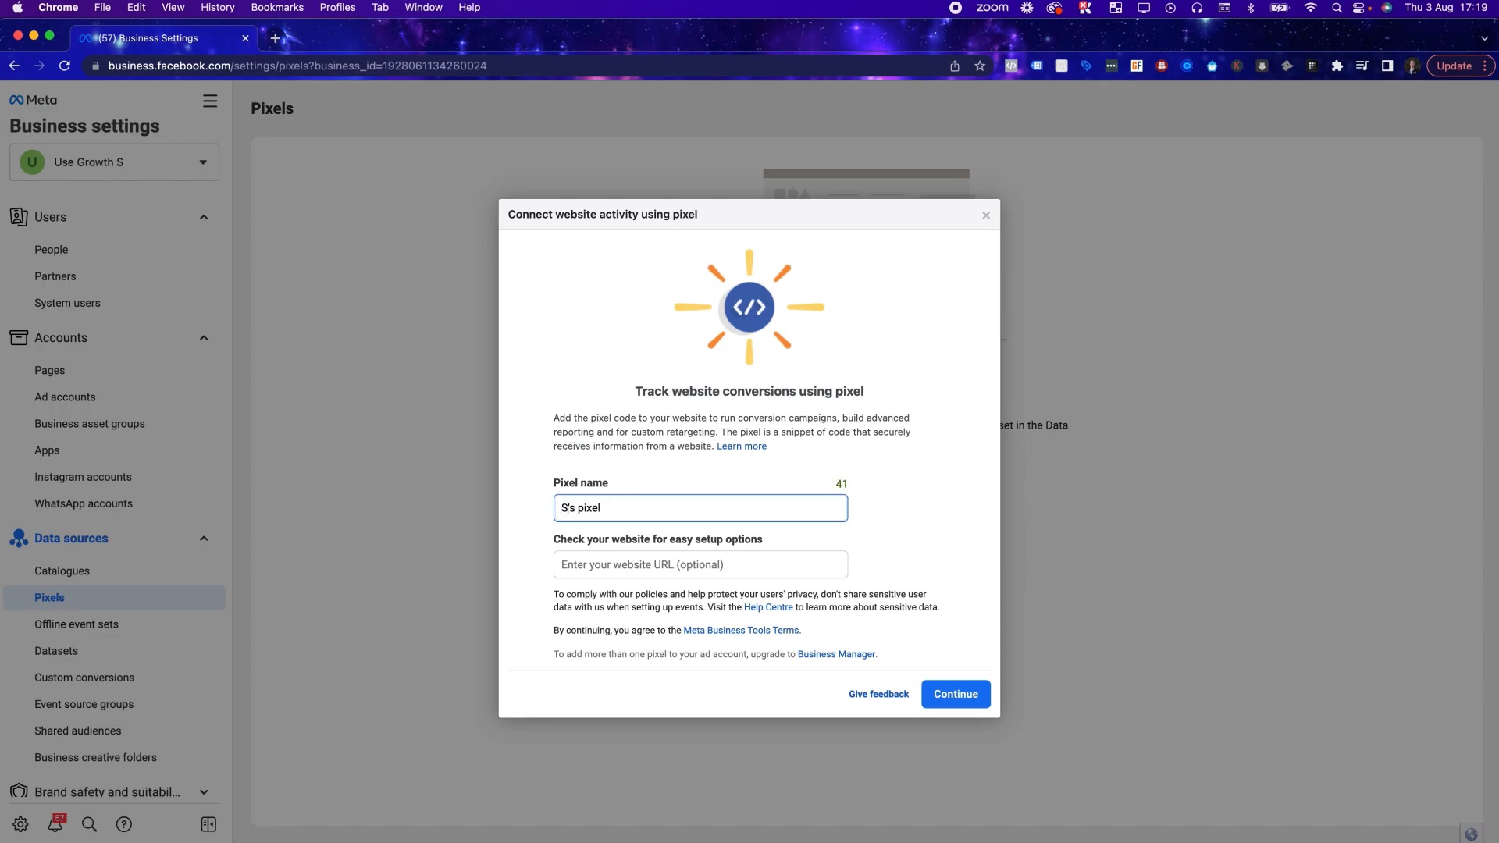
key(BackSpace)
key(BackSpace)
text(')
key(Delete)
key(Right)
text(Website)
double_click(654, 506)
triple_click(654, 506)
click(905, 506)
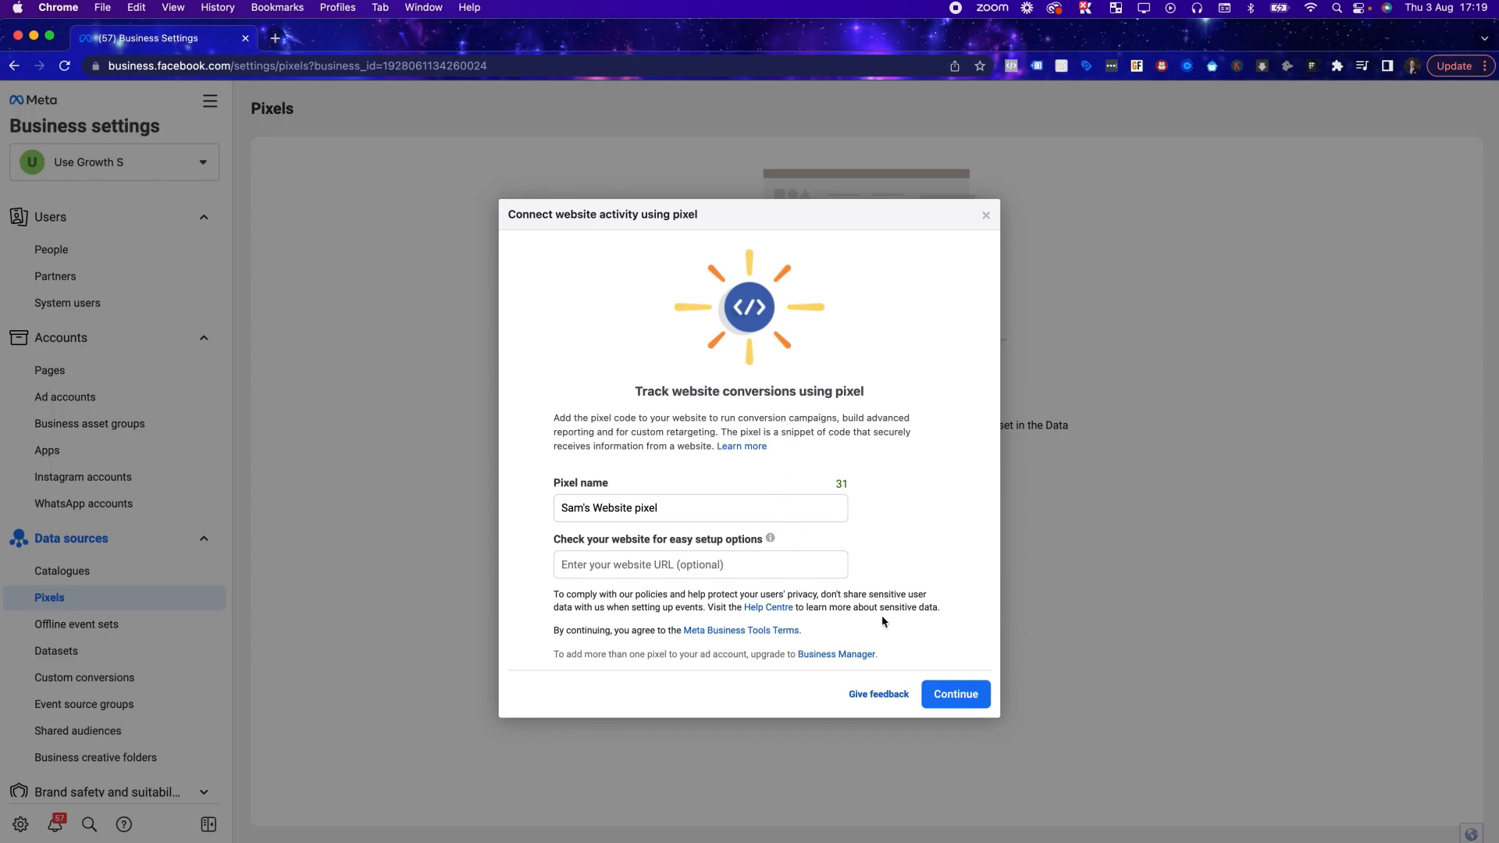
click(945, 696)
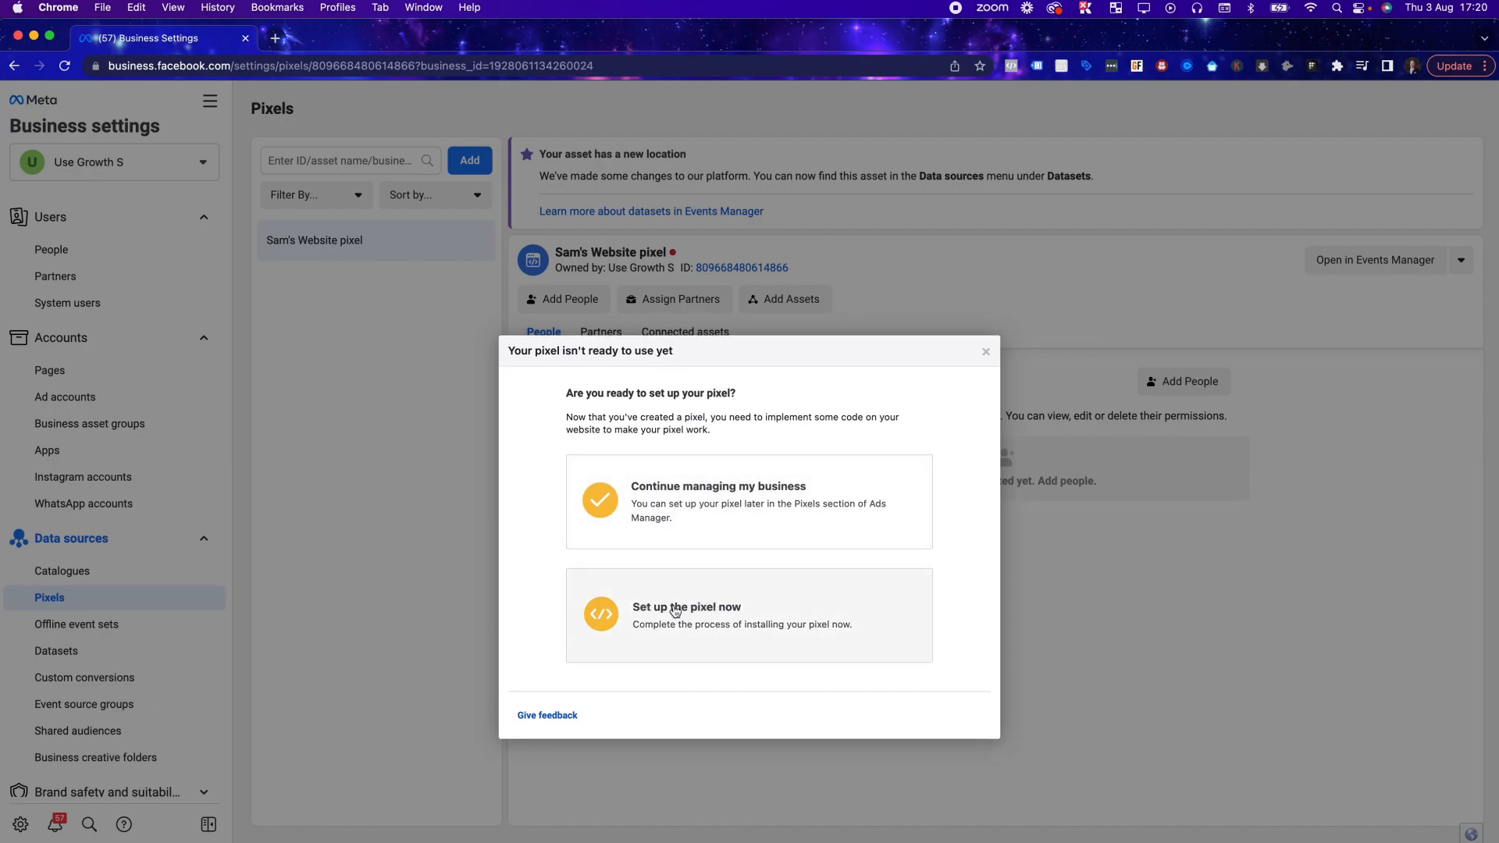
Step: Choose to set up the pixel now by manually adding its code, review the installation instructions, and copy the base code to the clipboard
click(714, 613)
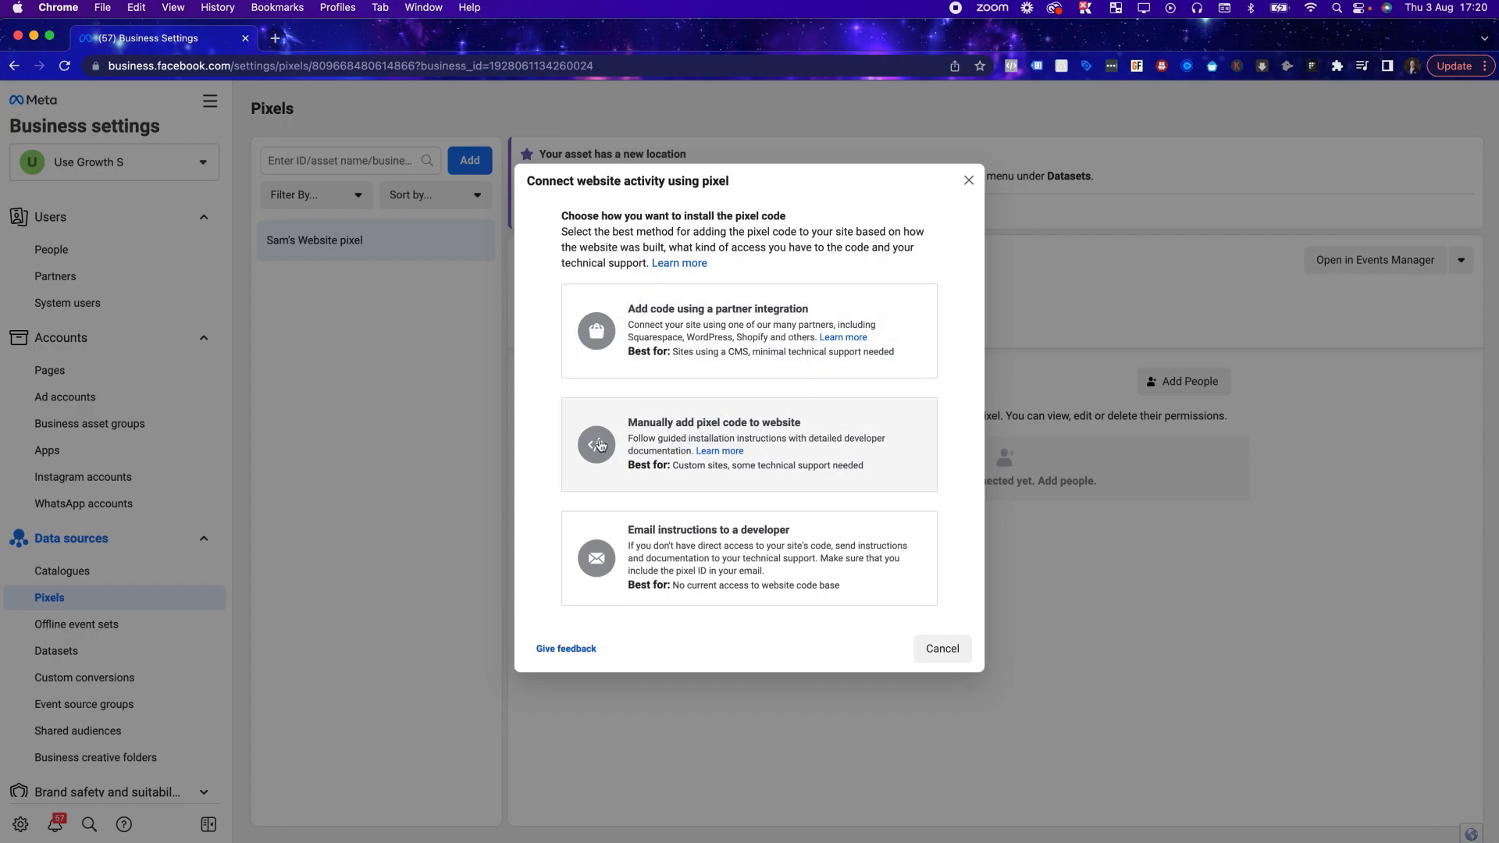
click(676, 431)
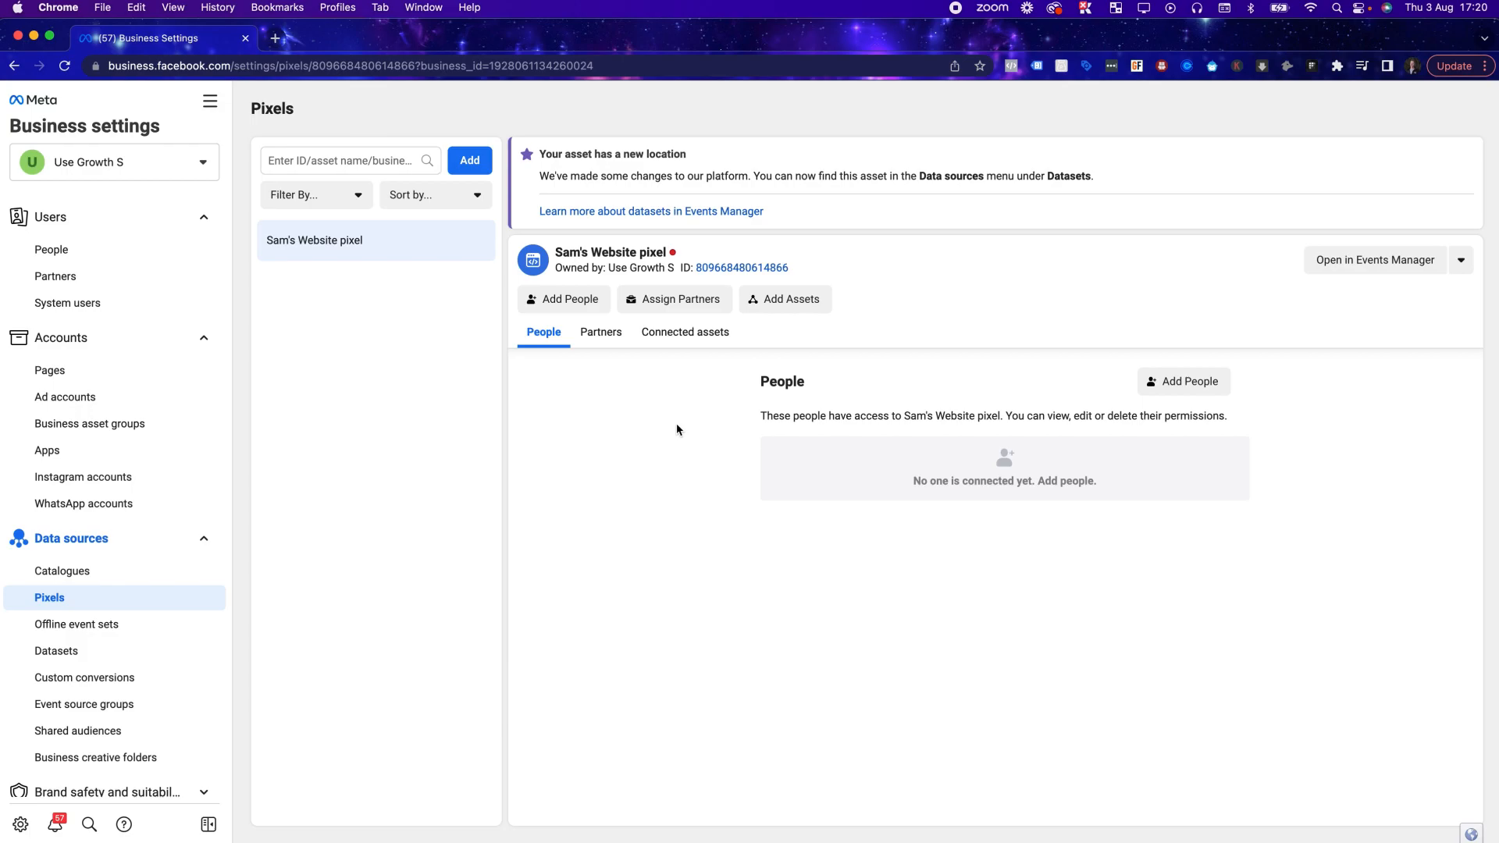
scroll(679, 391, down, 5)
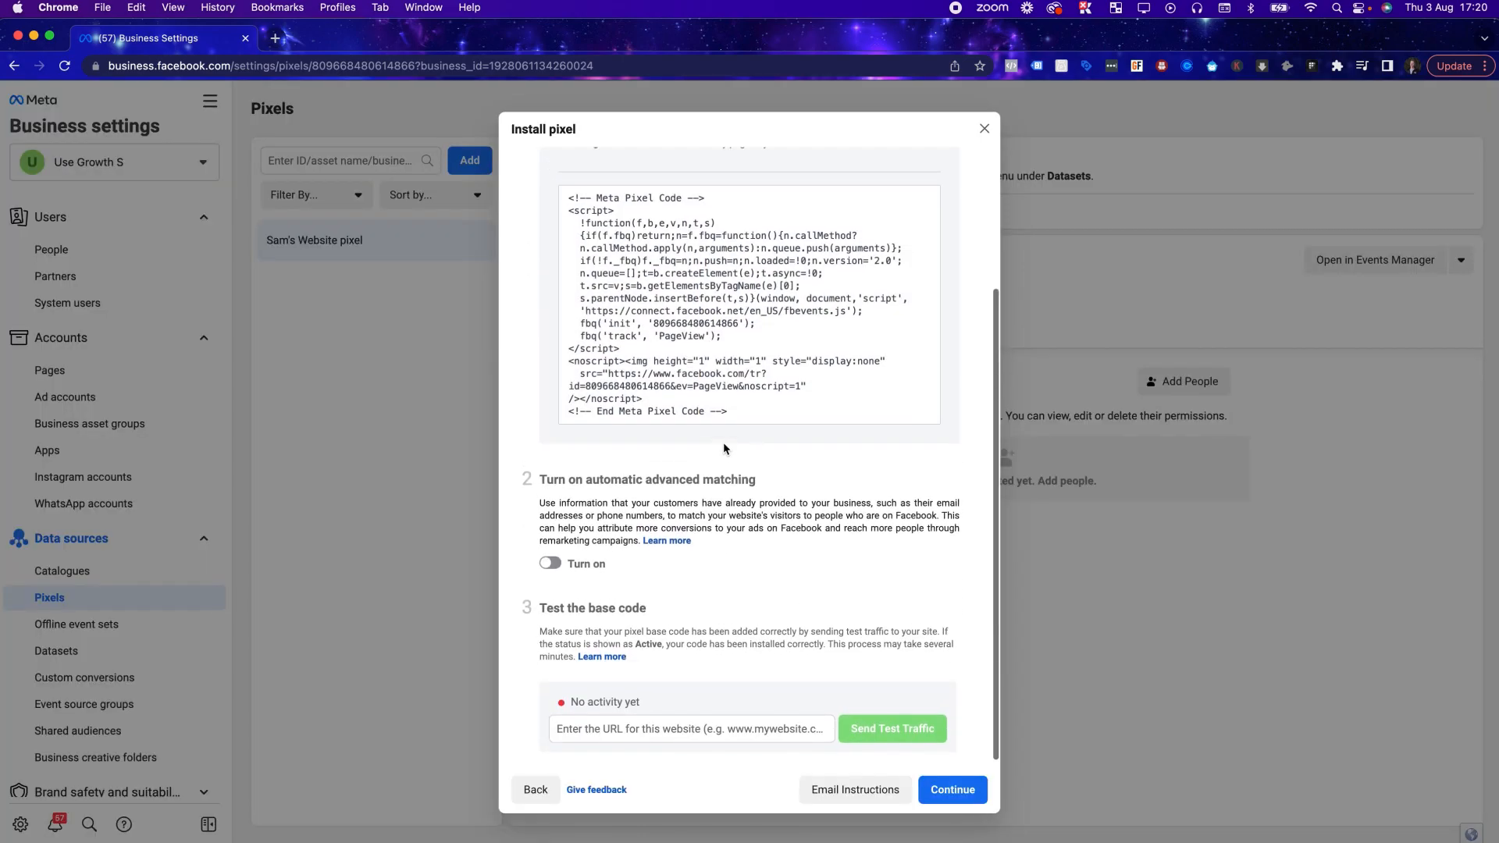
scroll(724, 422, up, 3)
scroll(724, 422, up, 2)
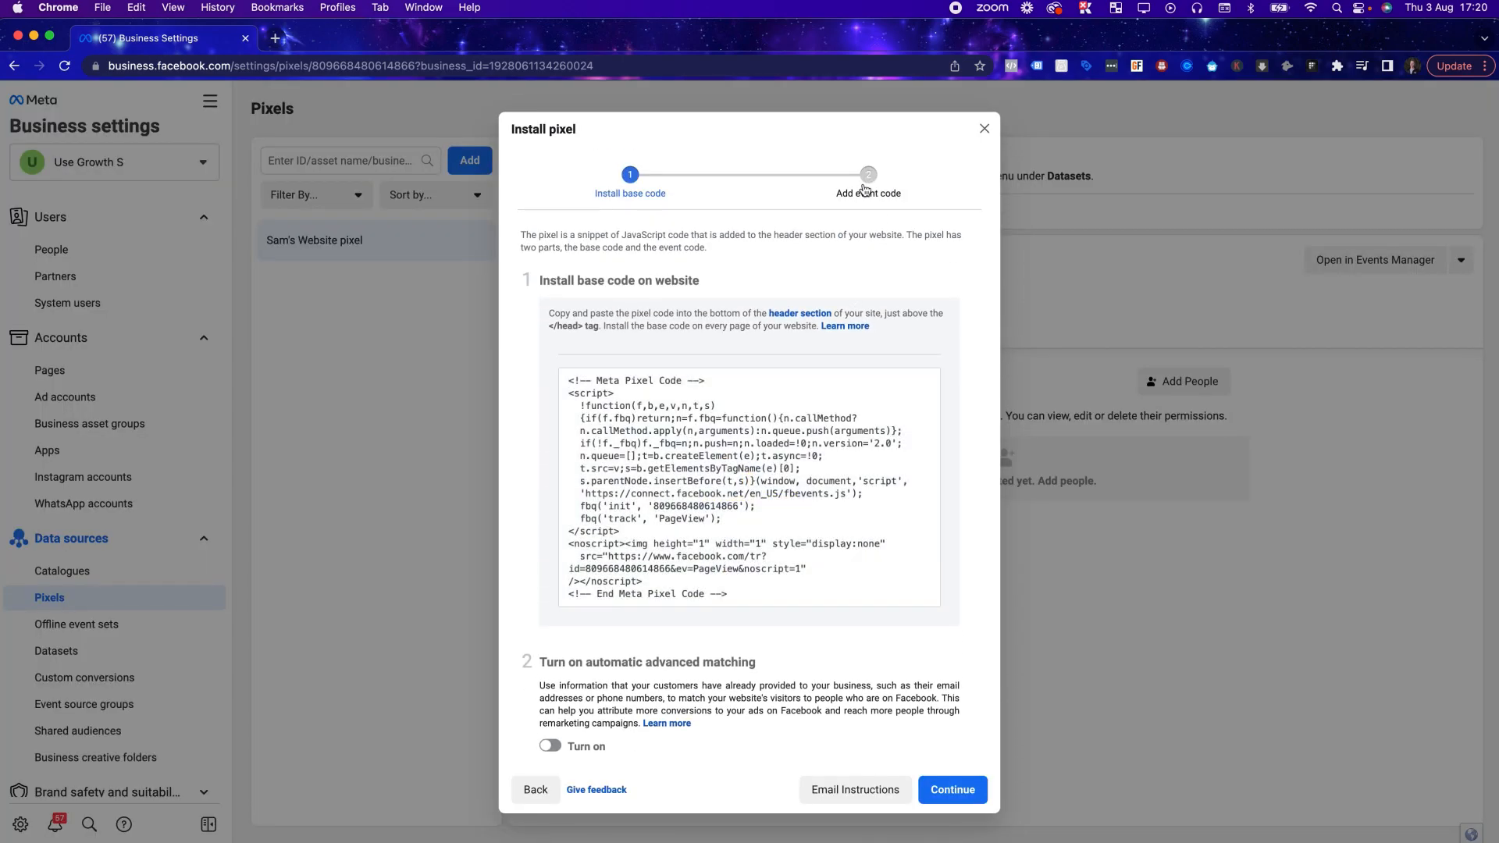
scroll(886, 349, down, 1)
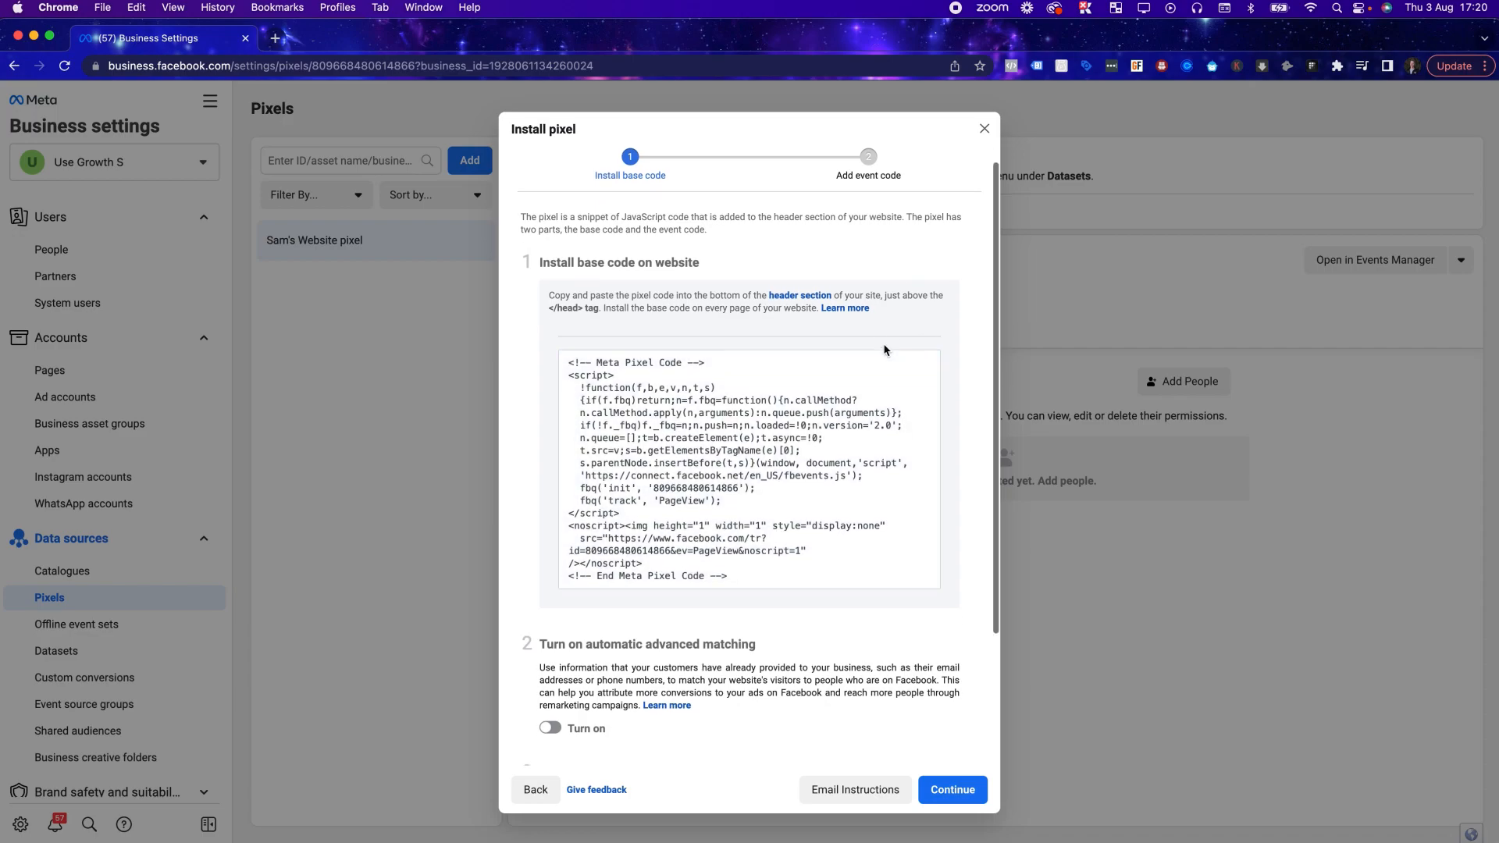
scroll(885, 350, up, 1)
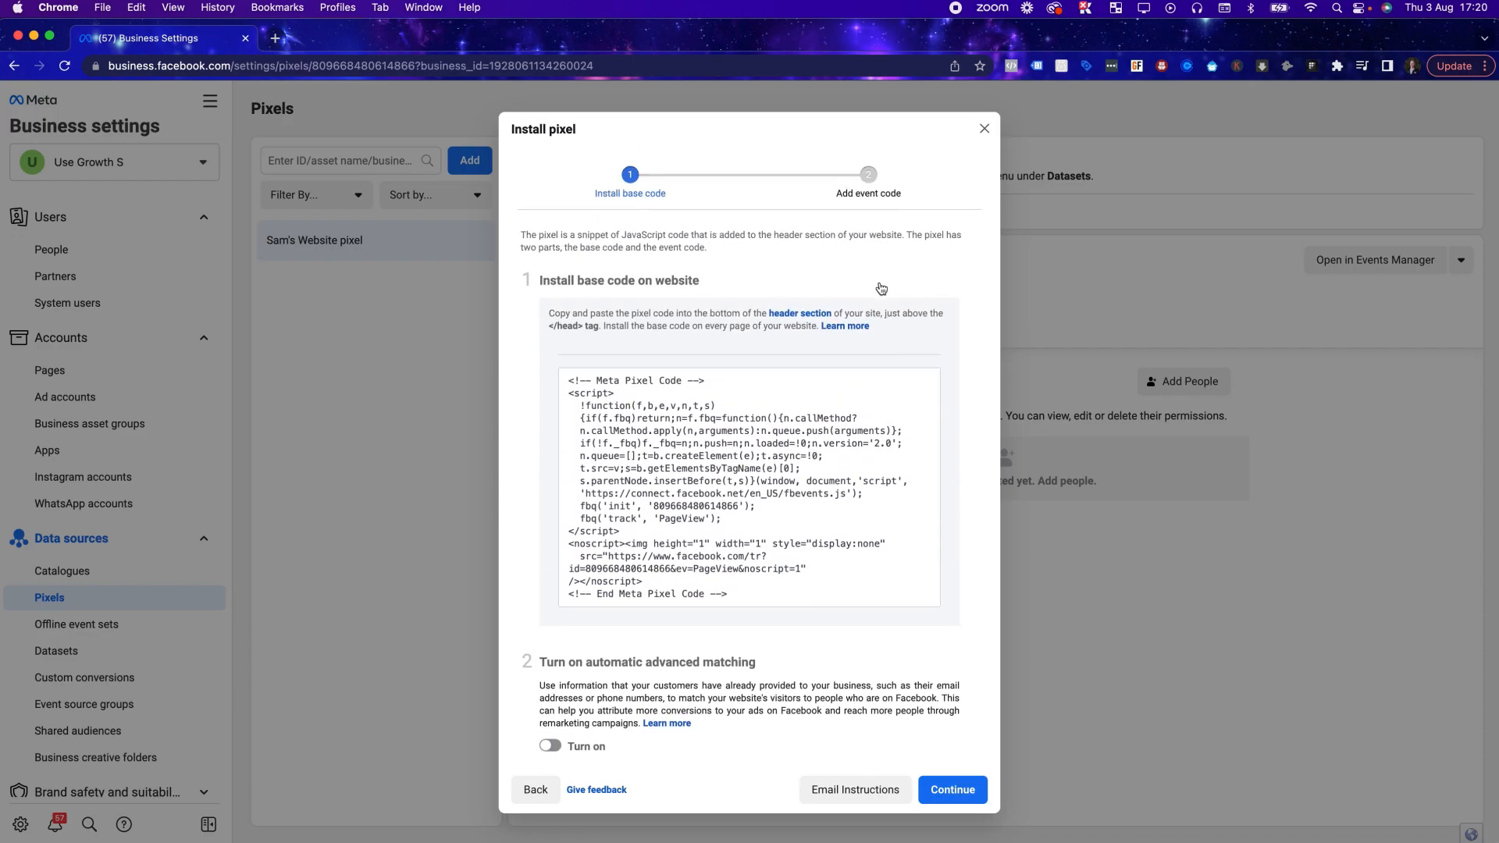
scroll(881, 289, down, 5)
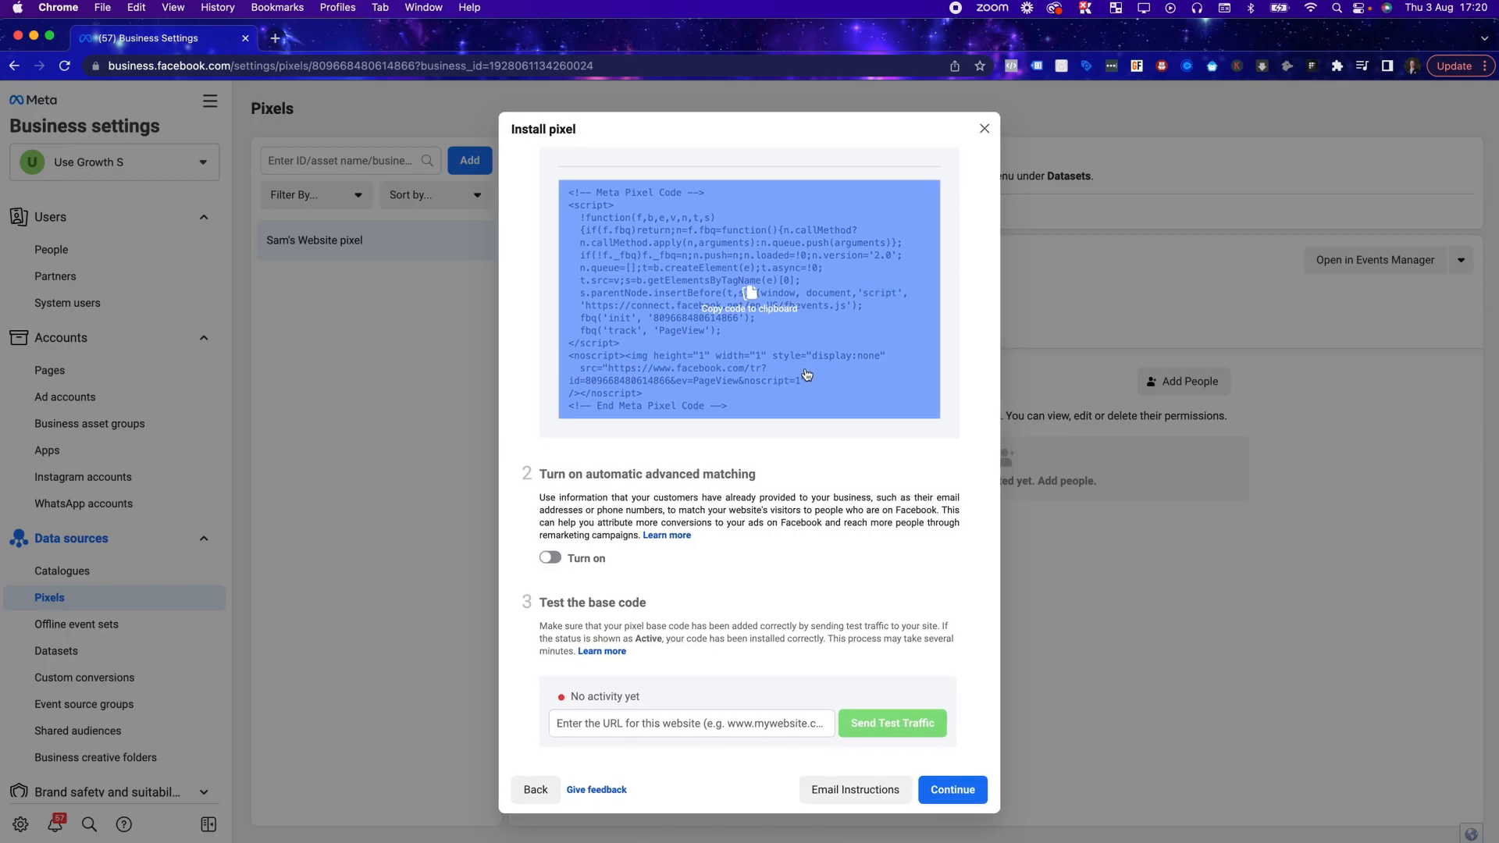
scroll(804, 365, up, 5)
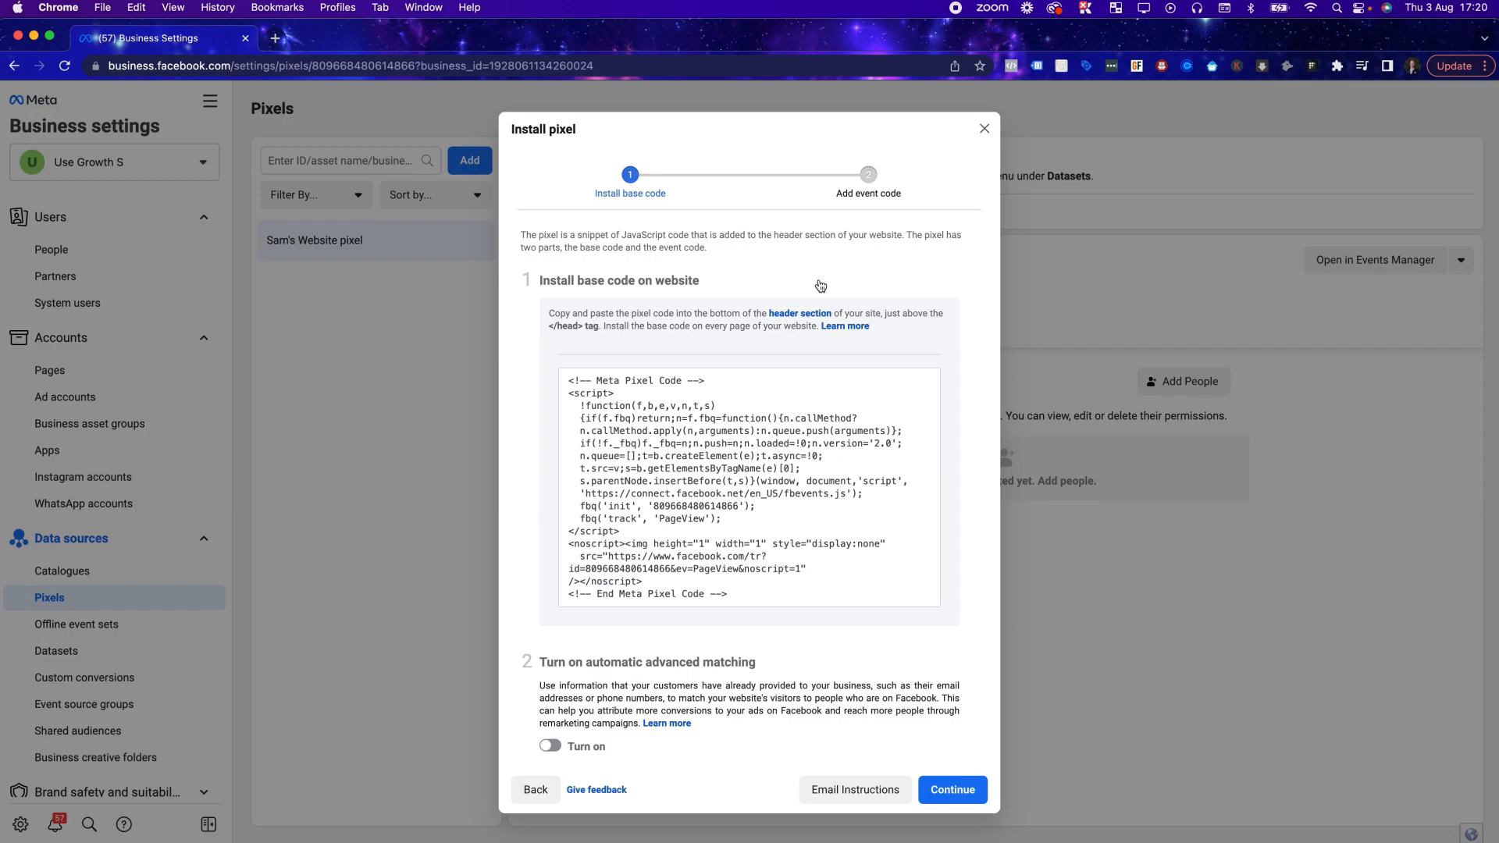
mouse_move(751, 480)
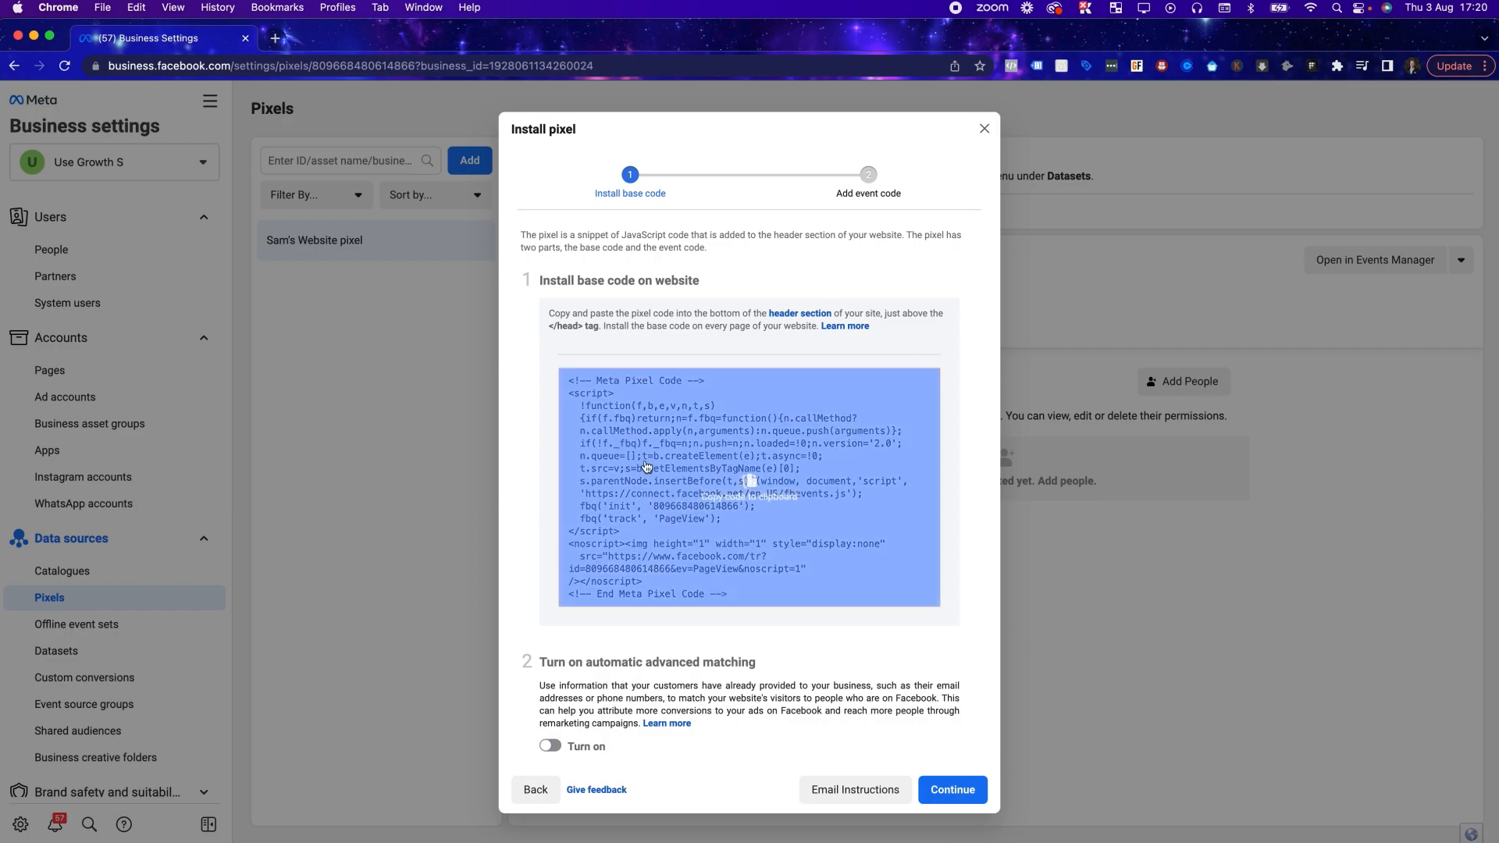
click(753, 487)
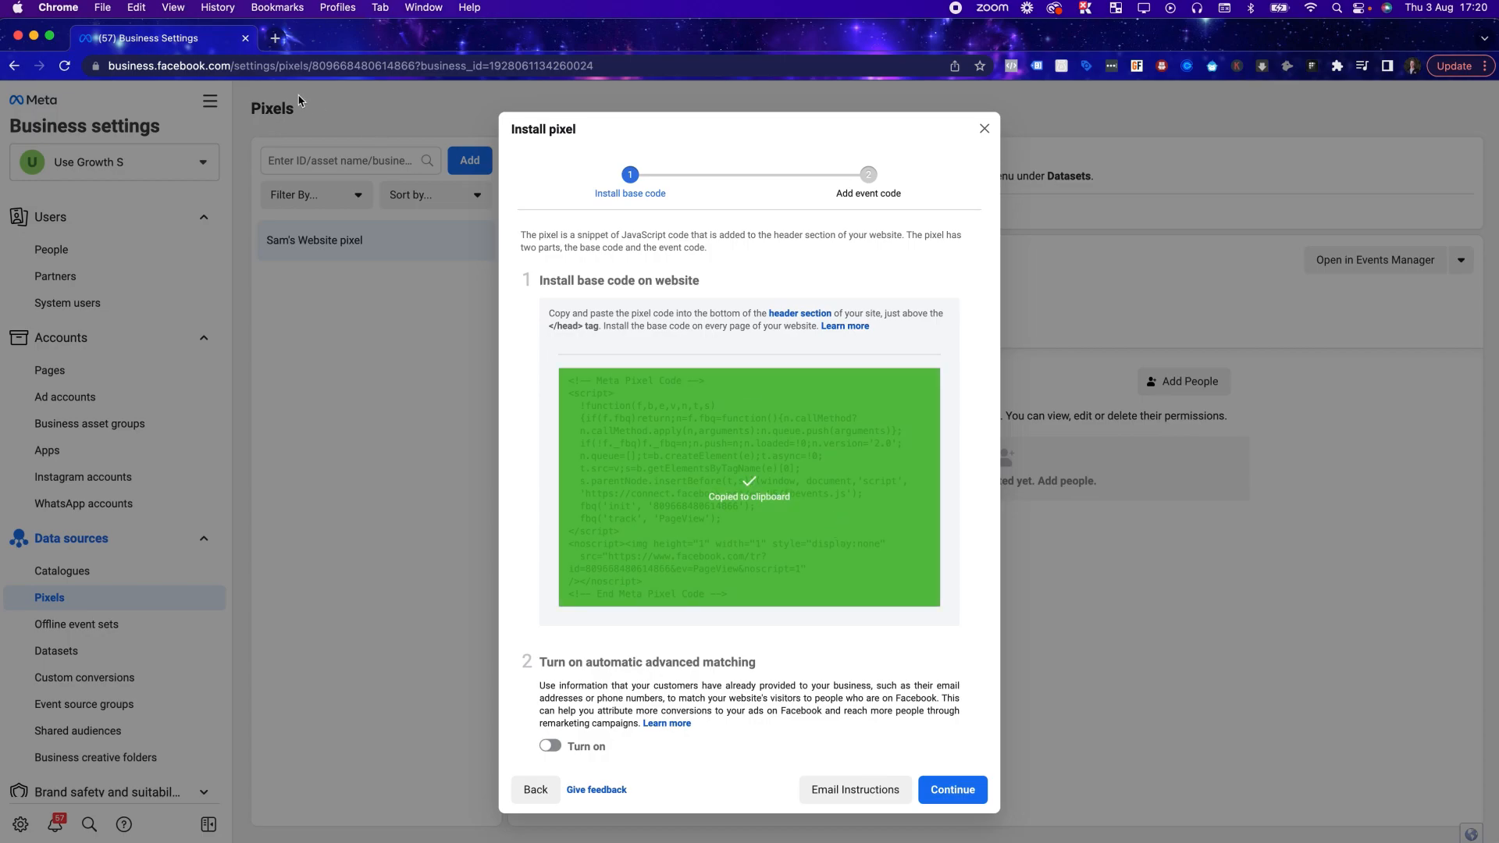
Step: Search Google Images in a new tab for "head tag website" and open the w3resource HTML head tag example
click(275, 38)
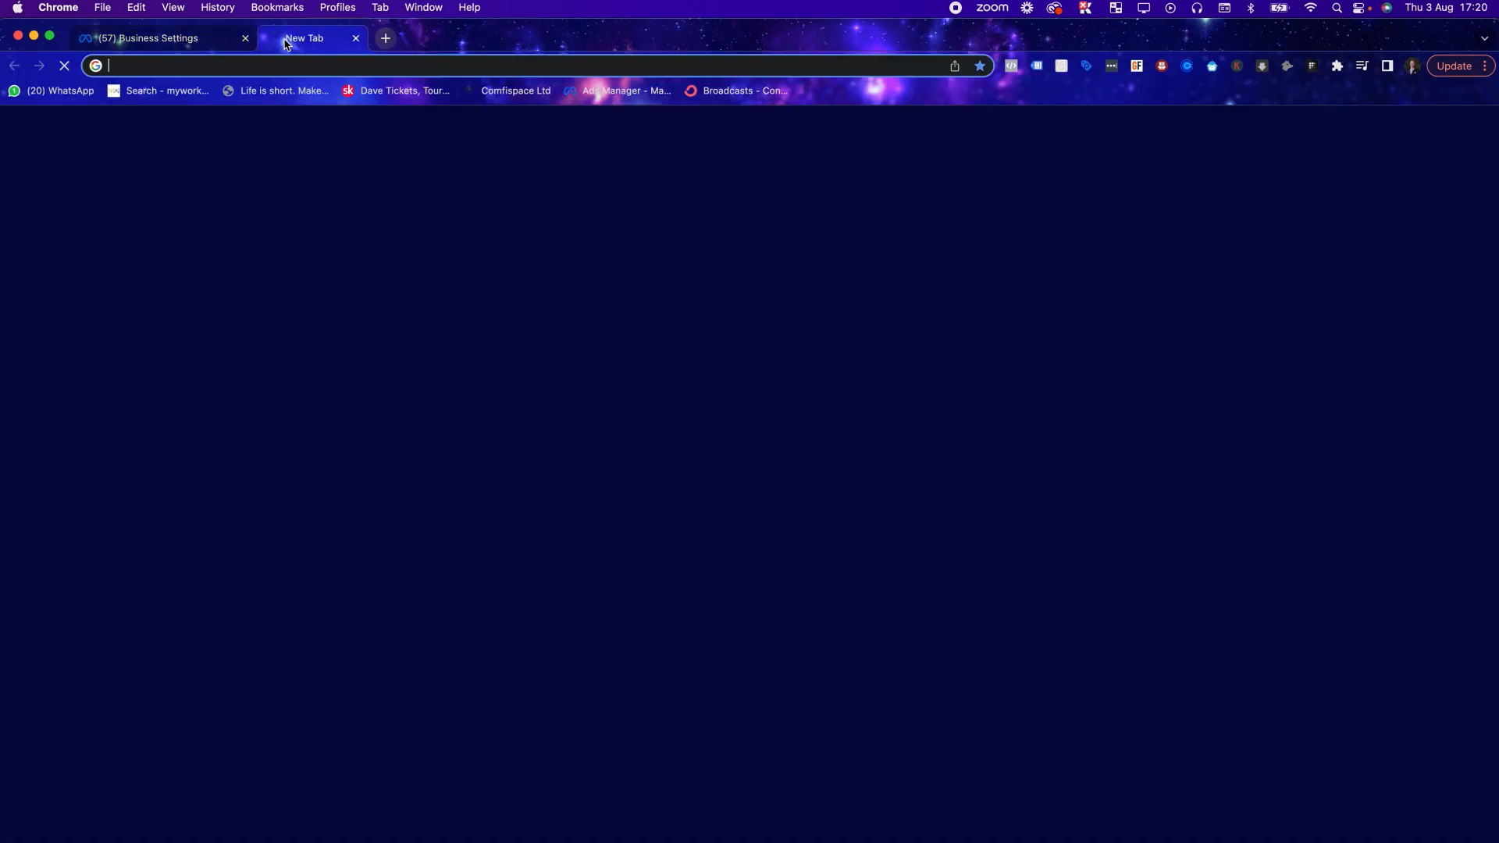
text(head tag wr)
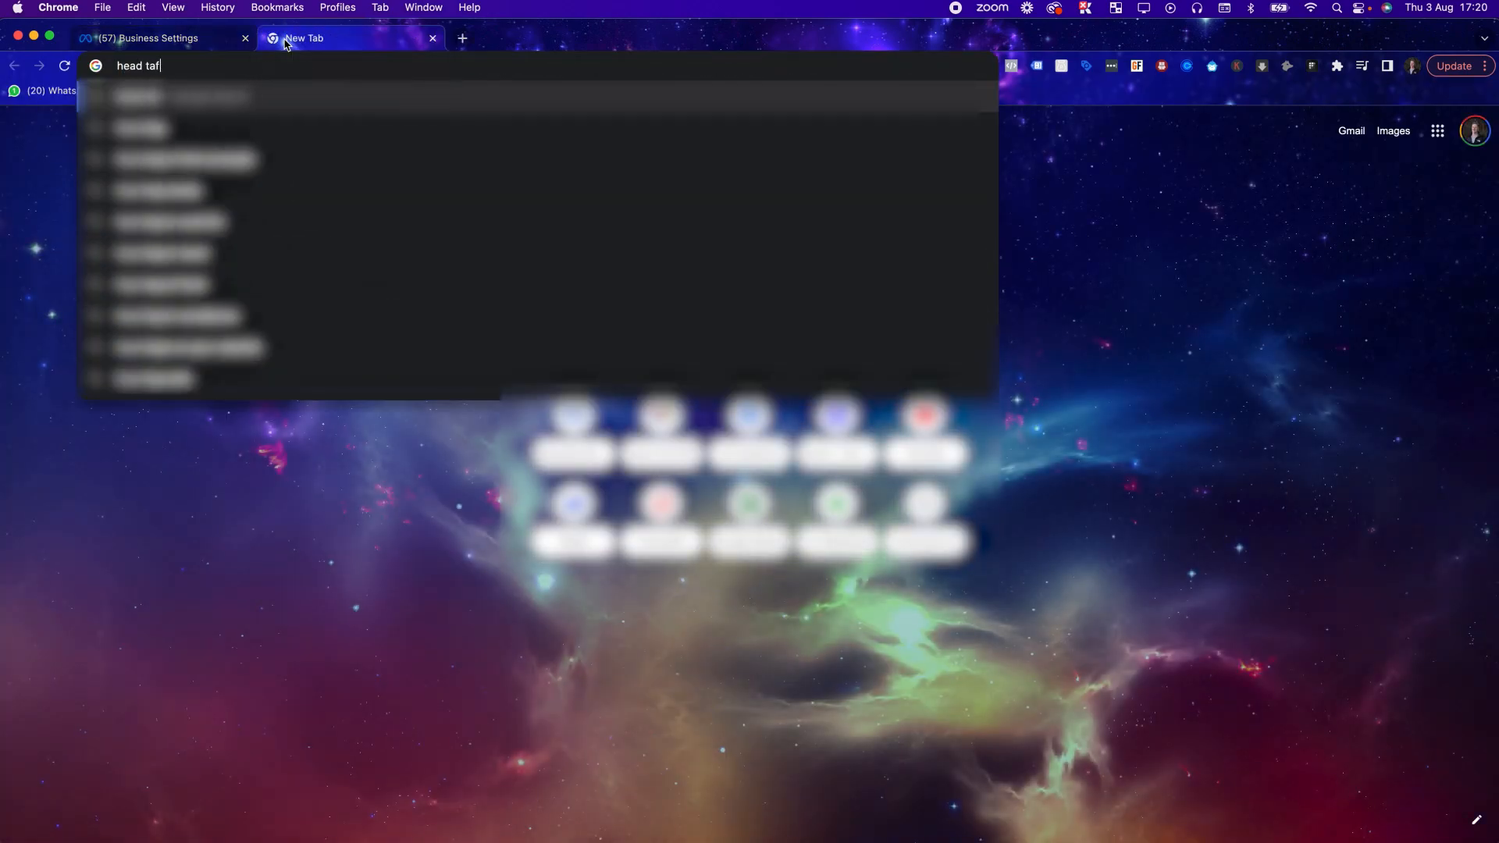
key(BackSpace)
text(ebsite)
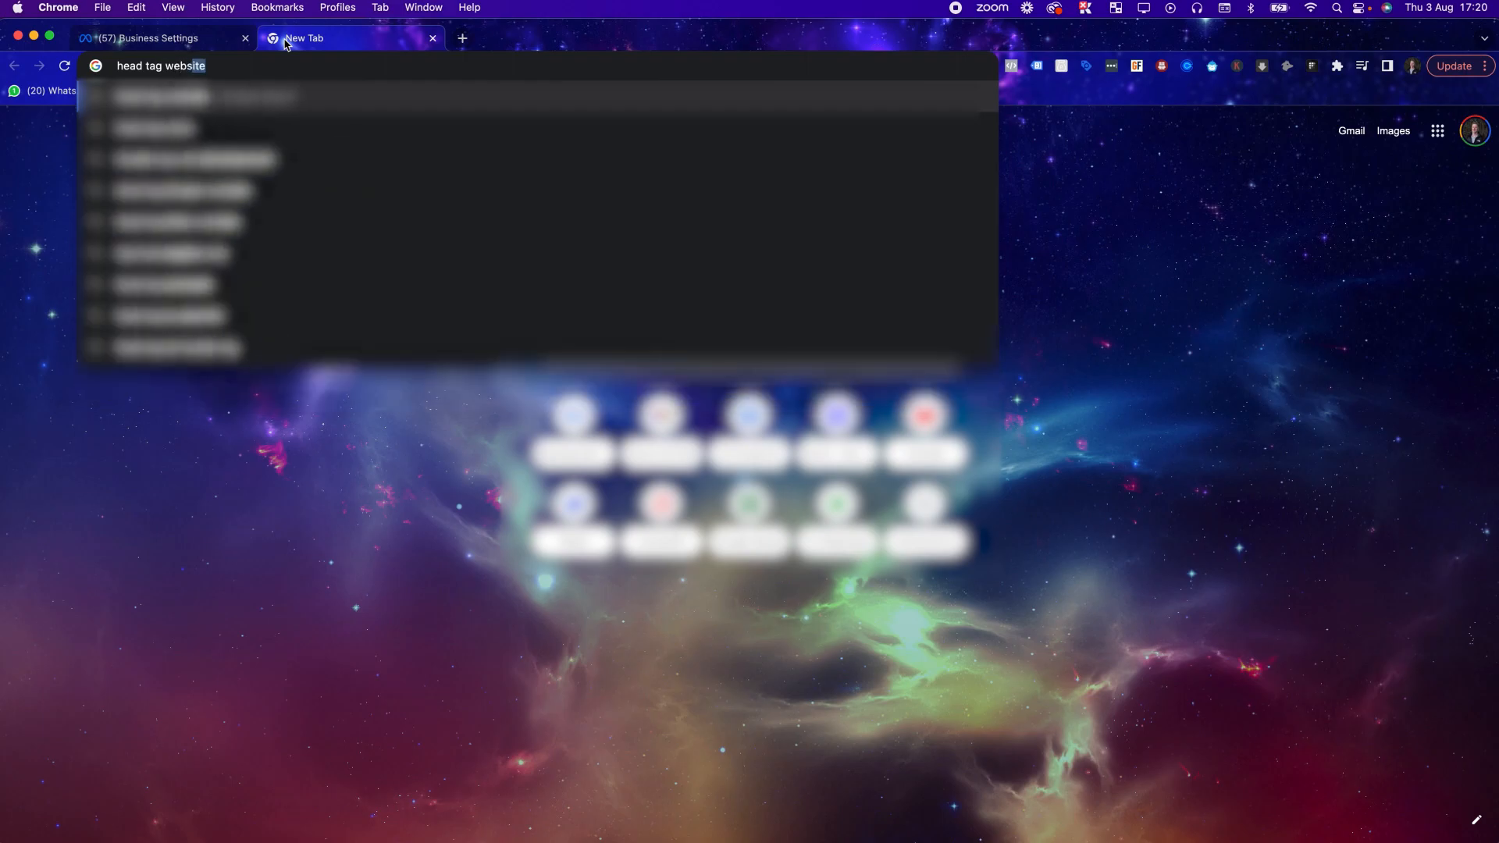
key(Return)
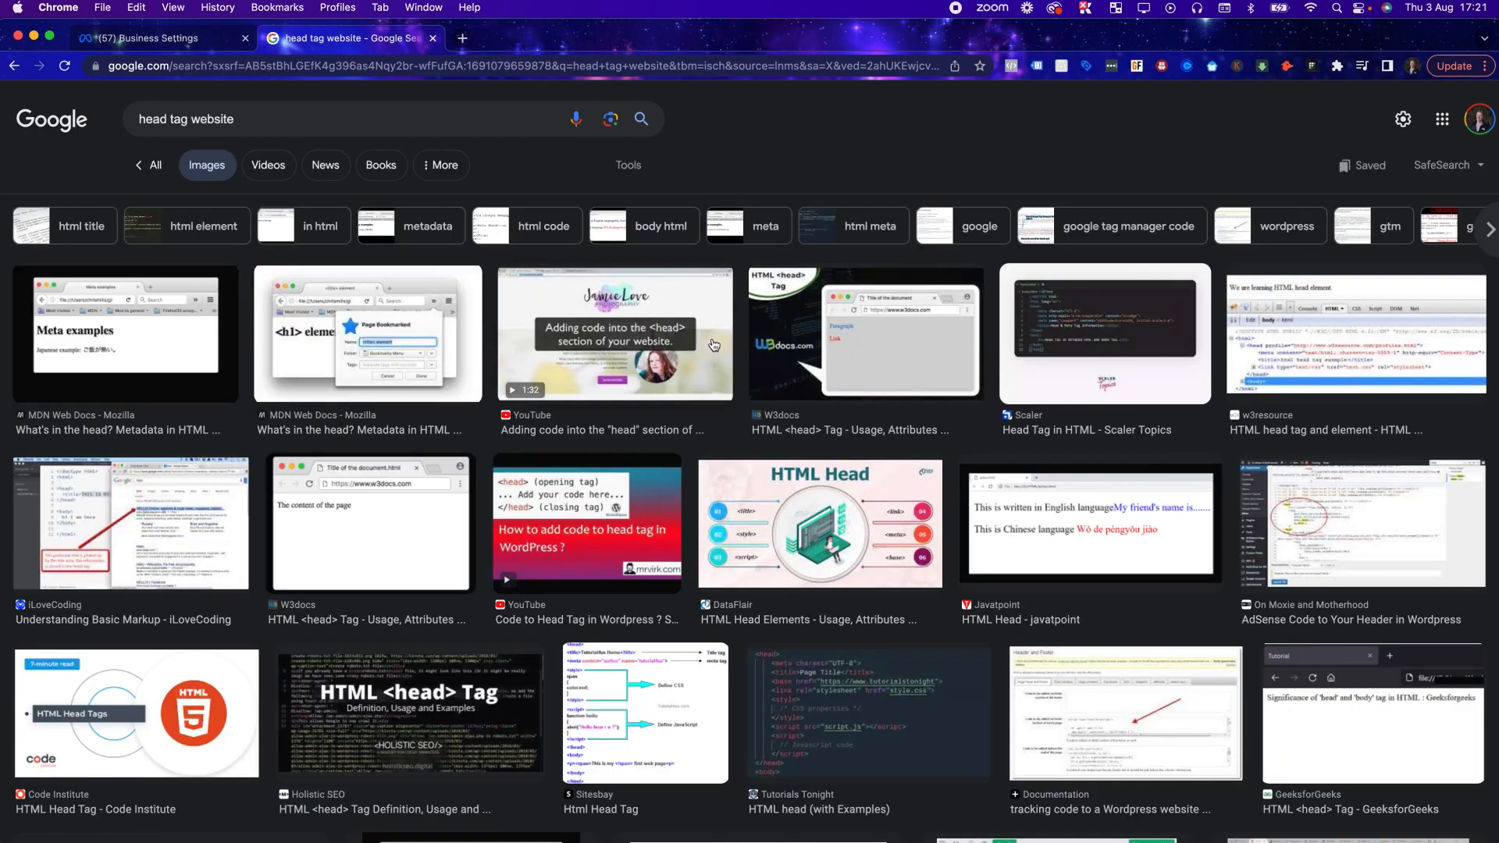
click(1347, 374)
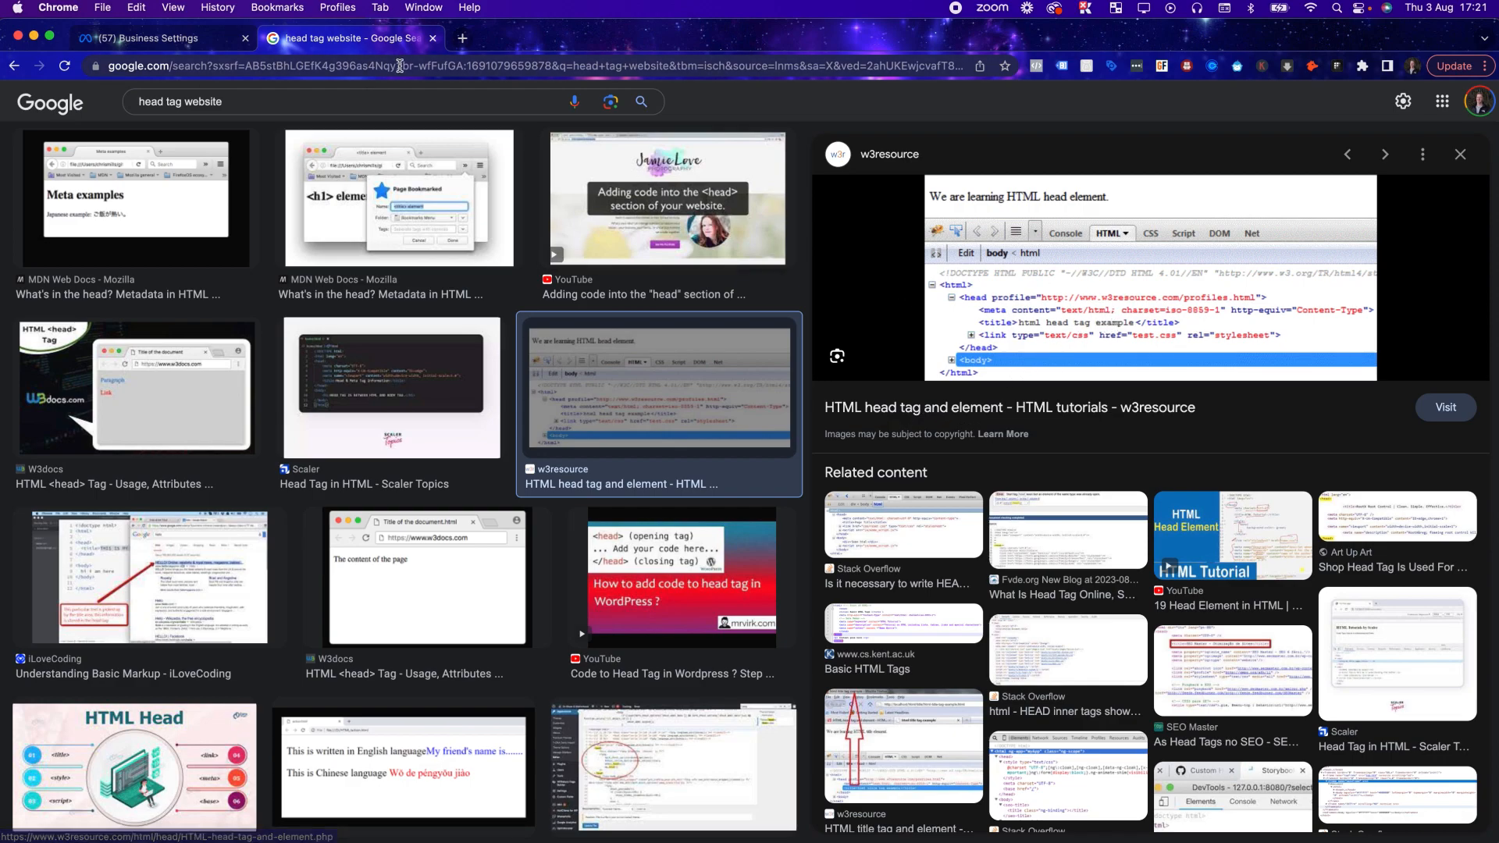
Step: Search Google in another new tab for "how to add facebook pixel squarespace", check the image results, and return to all results
click(463, 39)
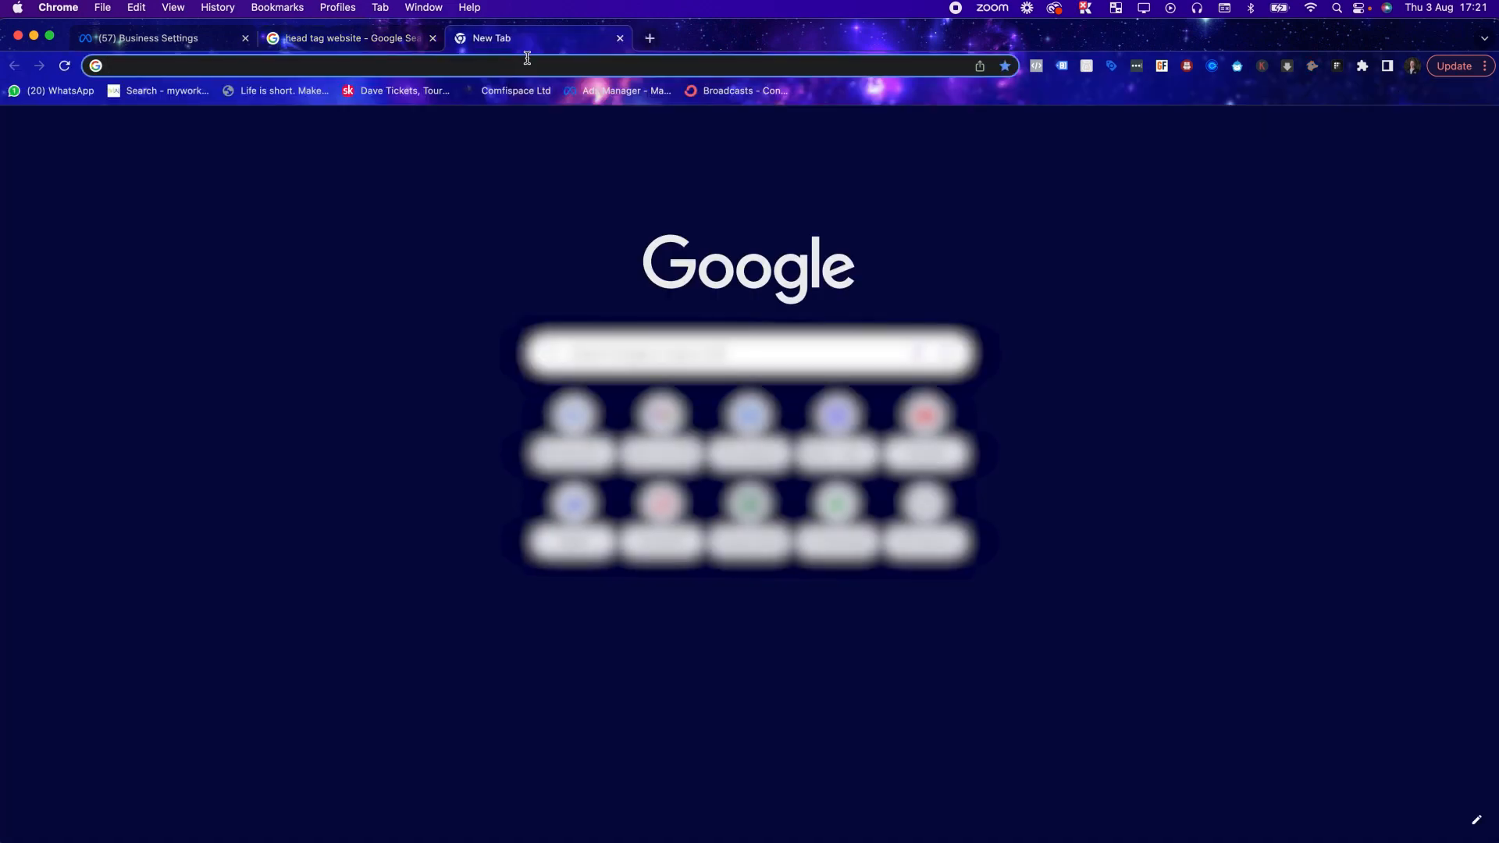
text(how to add f)
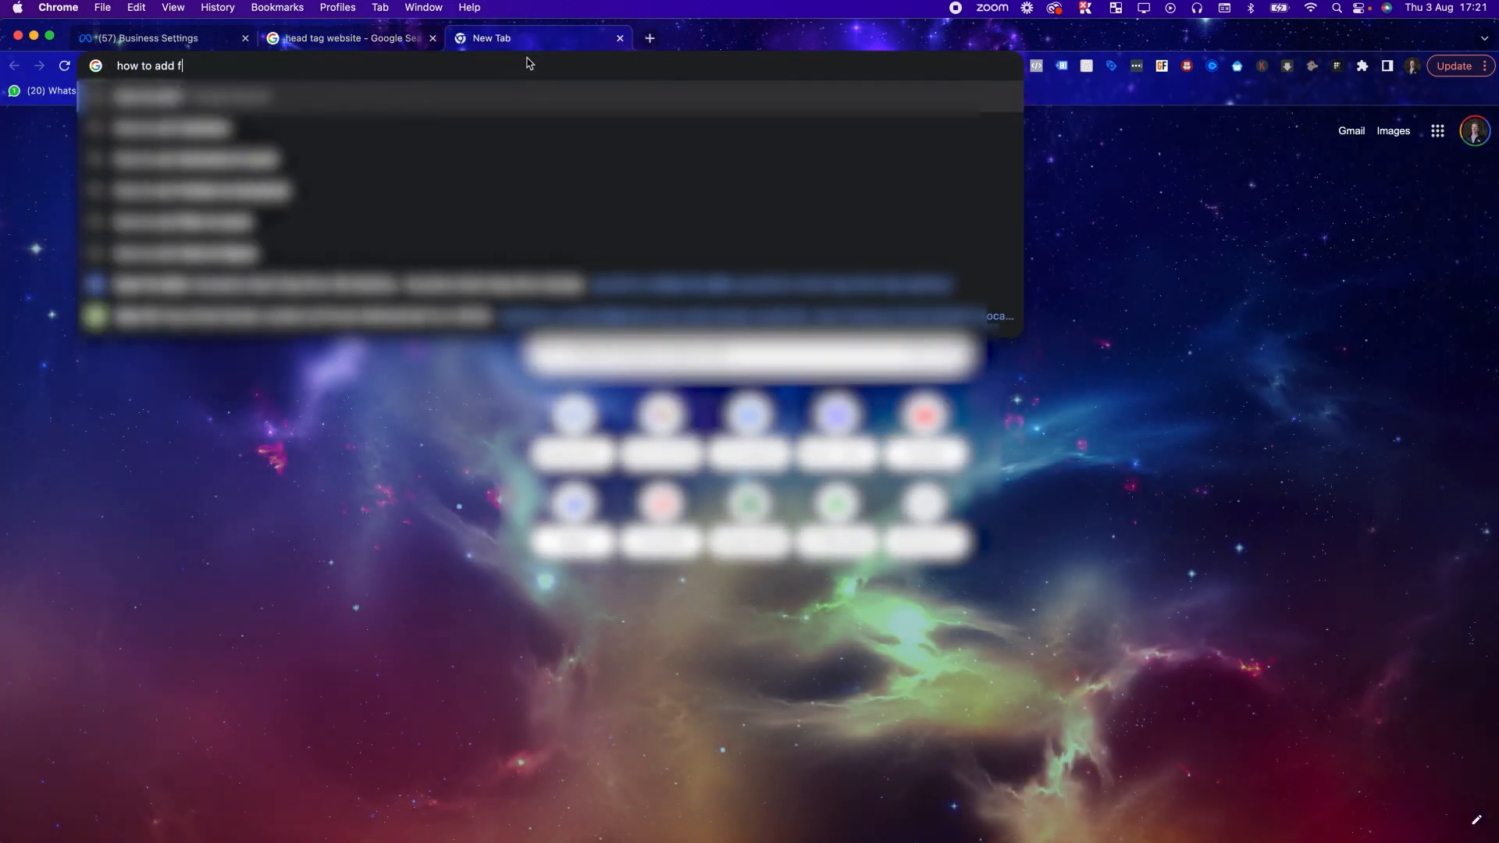
text(acebook pixel )
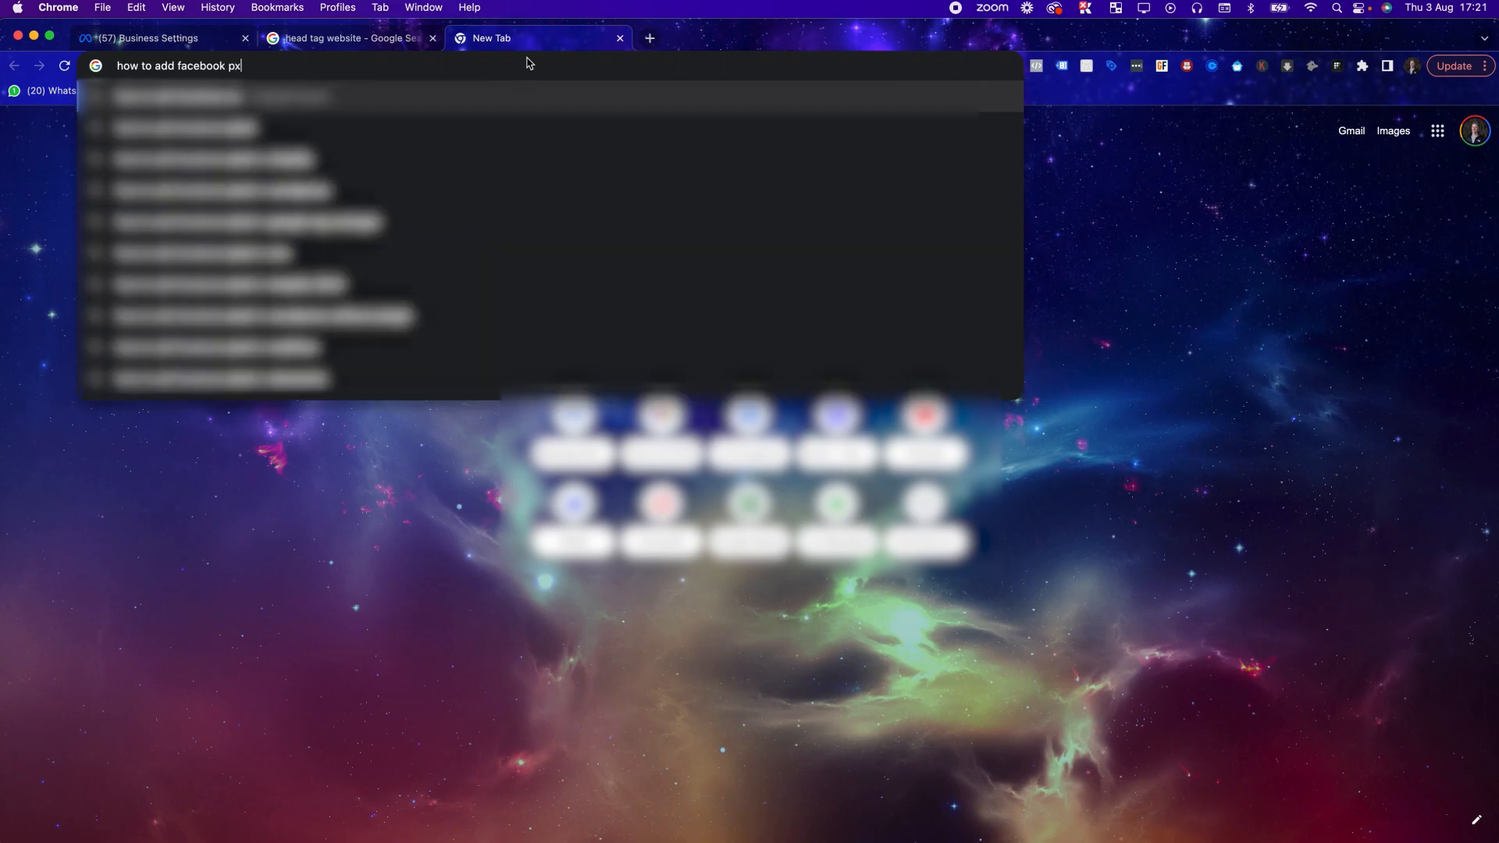
text(sq)
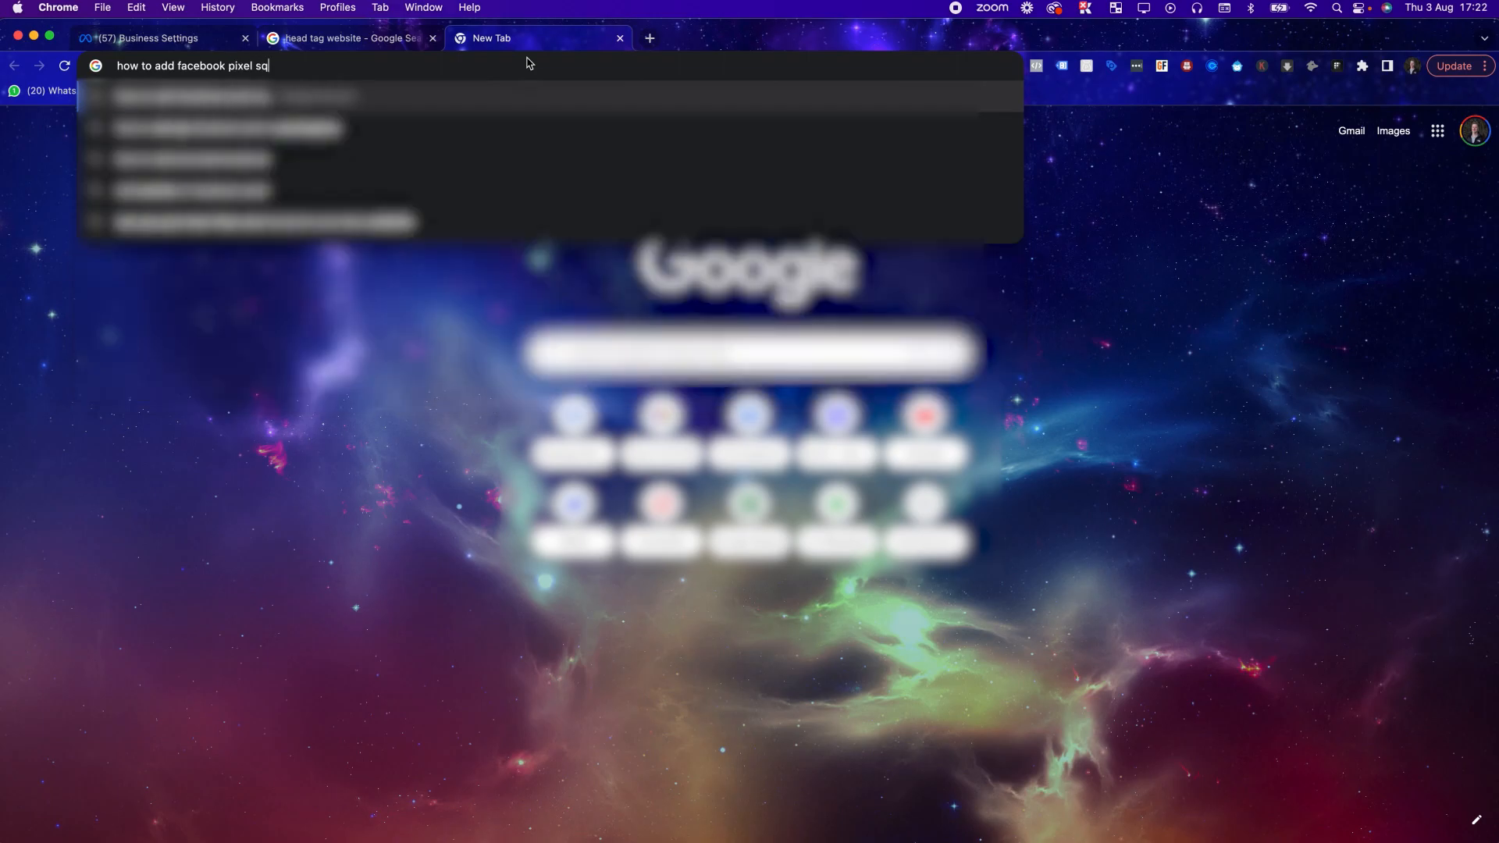
text(aurespace)
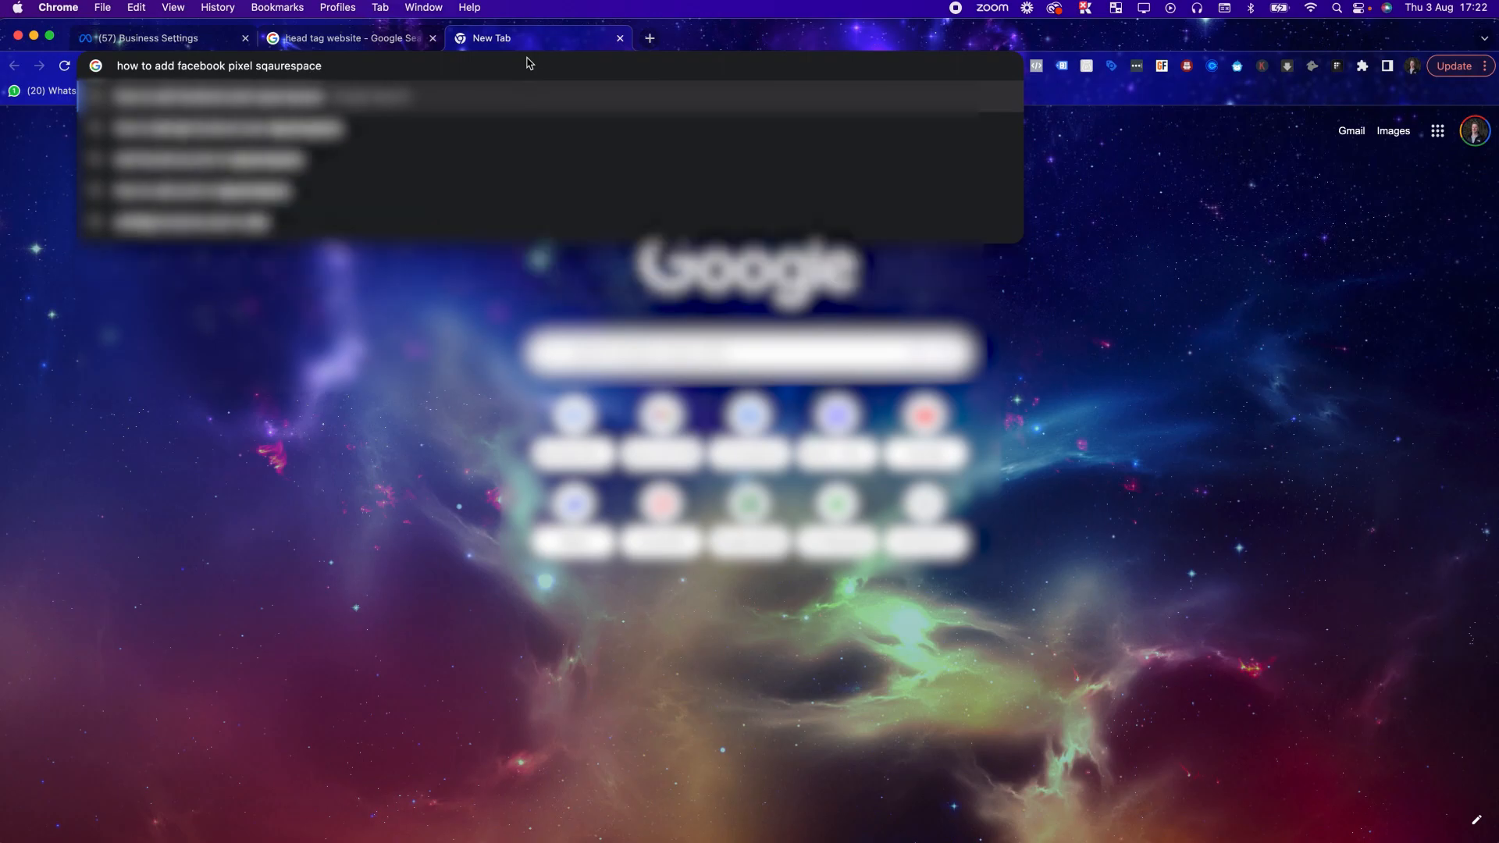
key(Return)
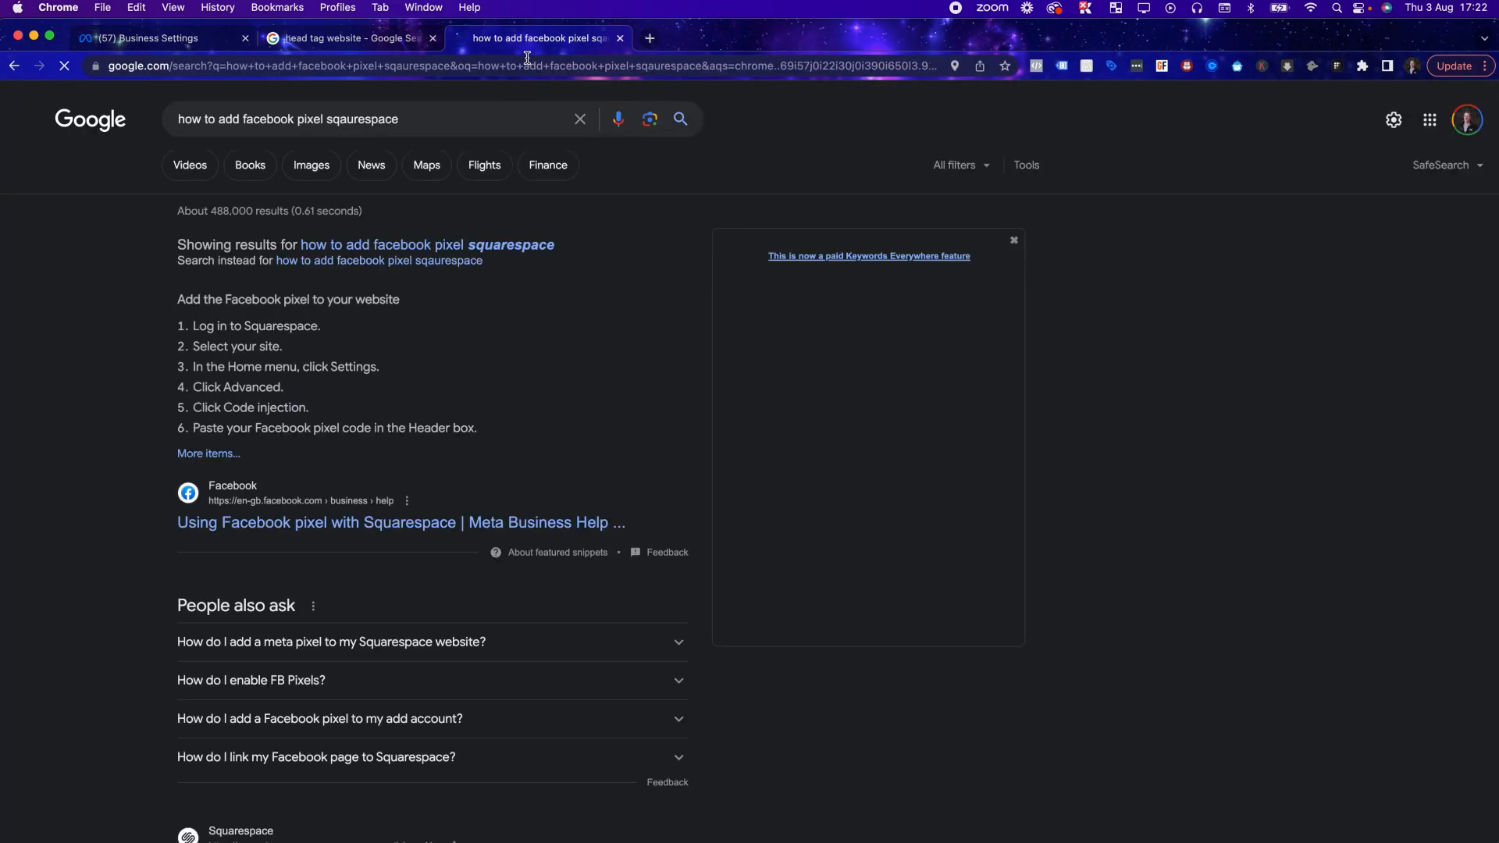
click(316, 168)
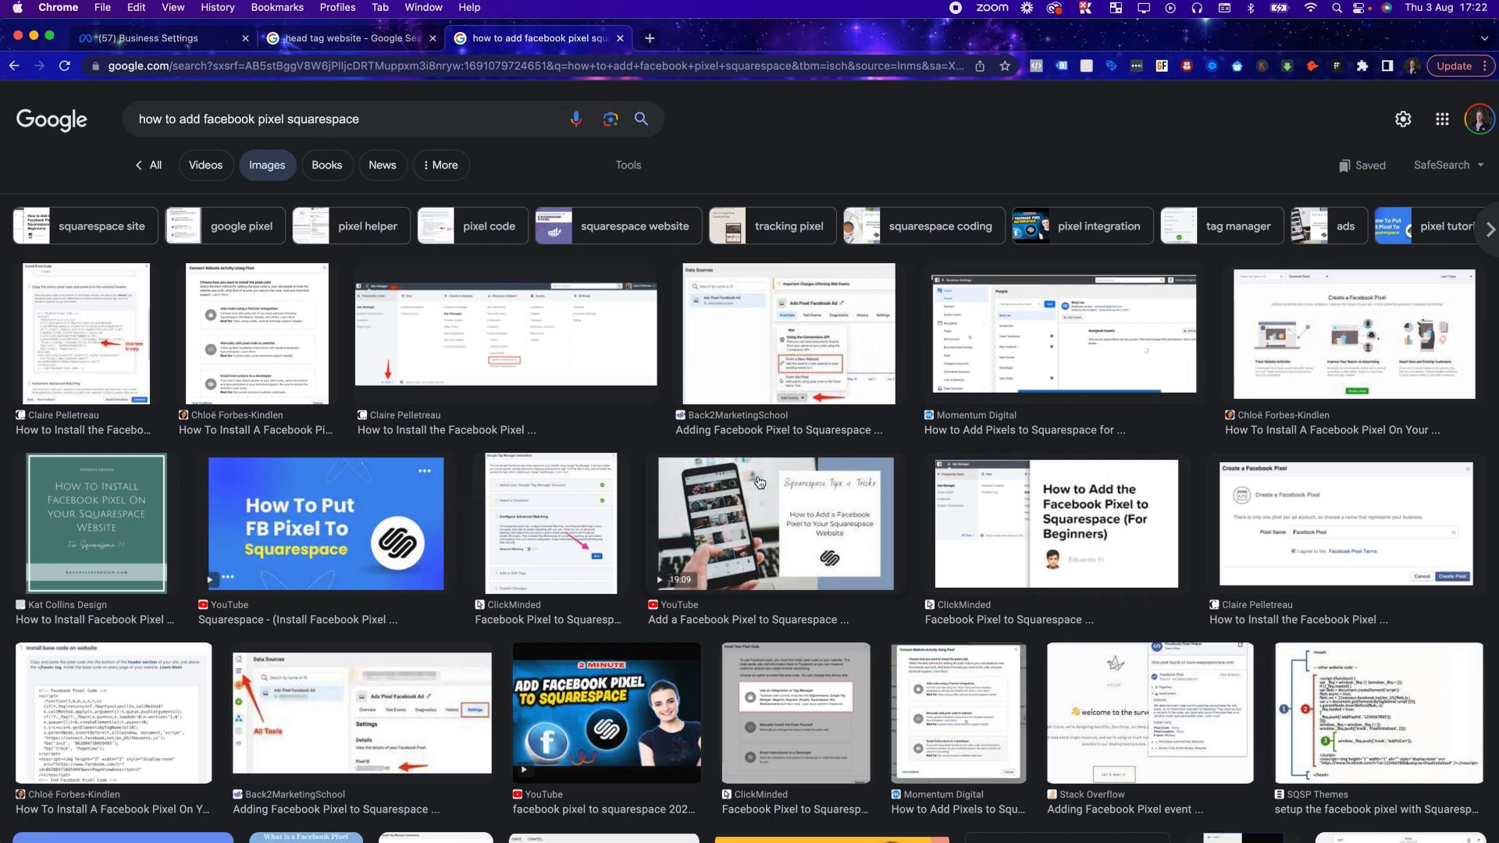
click(151, 165)
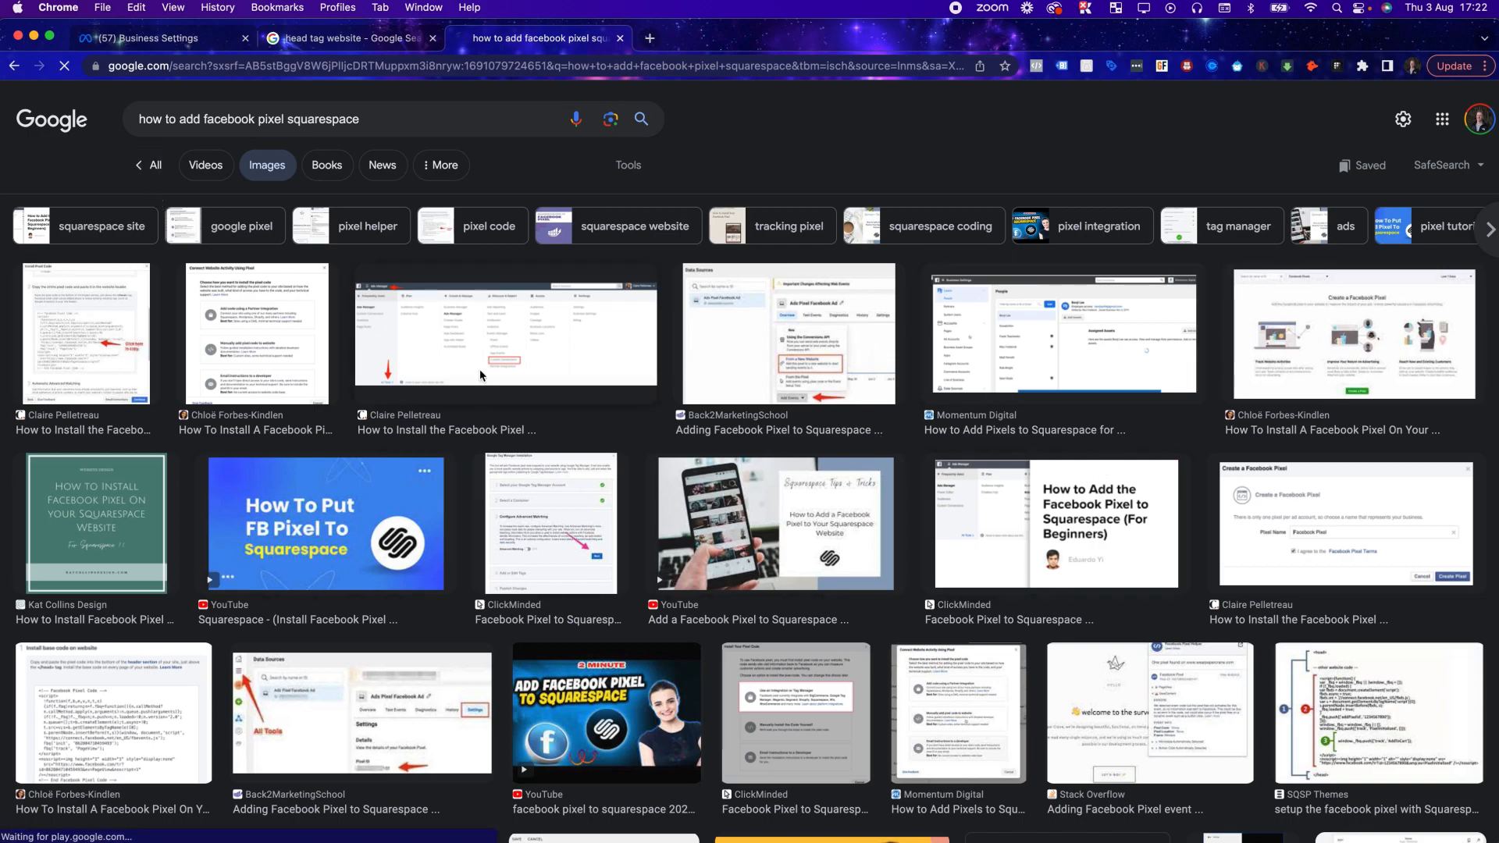
Step: Open Squarespace's "Using Meta Pixel with Squarespace" article and read its steps for setting up the pixel to track site traffic
scroll(234, 507, down, 3)
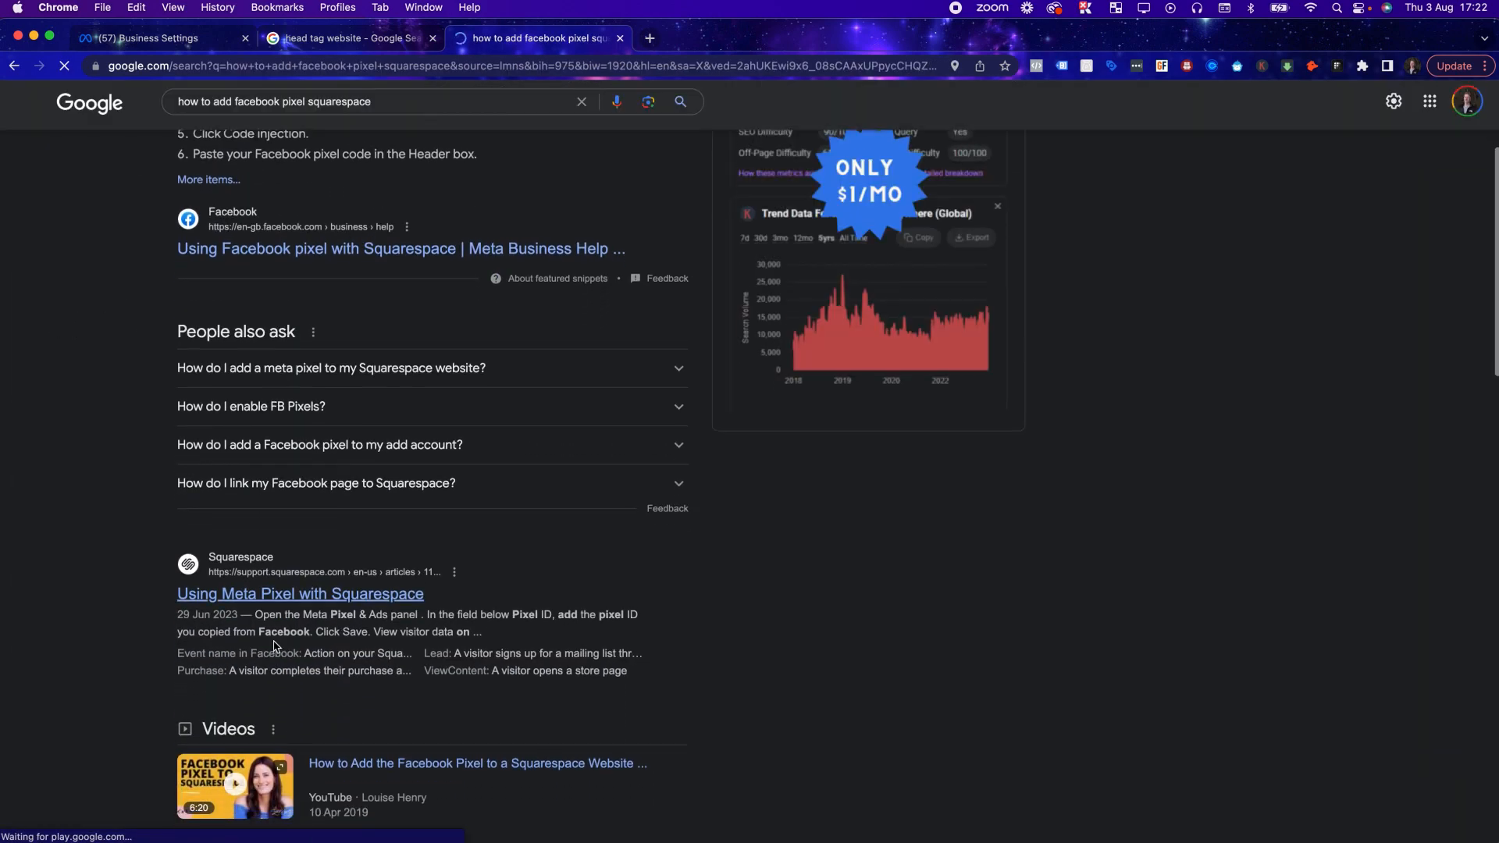
click(339, 565)
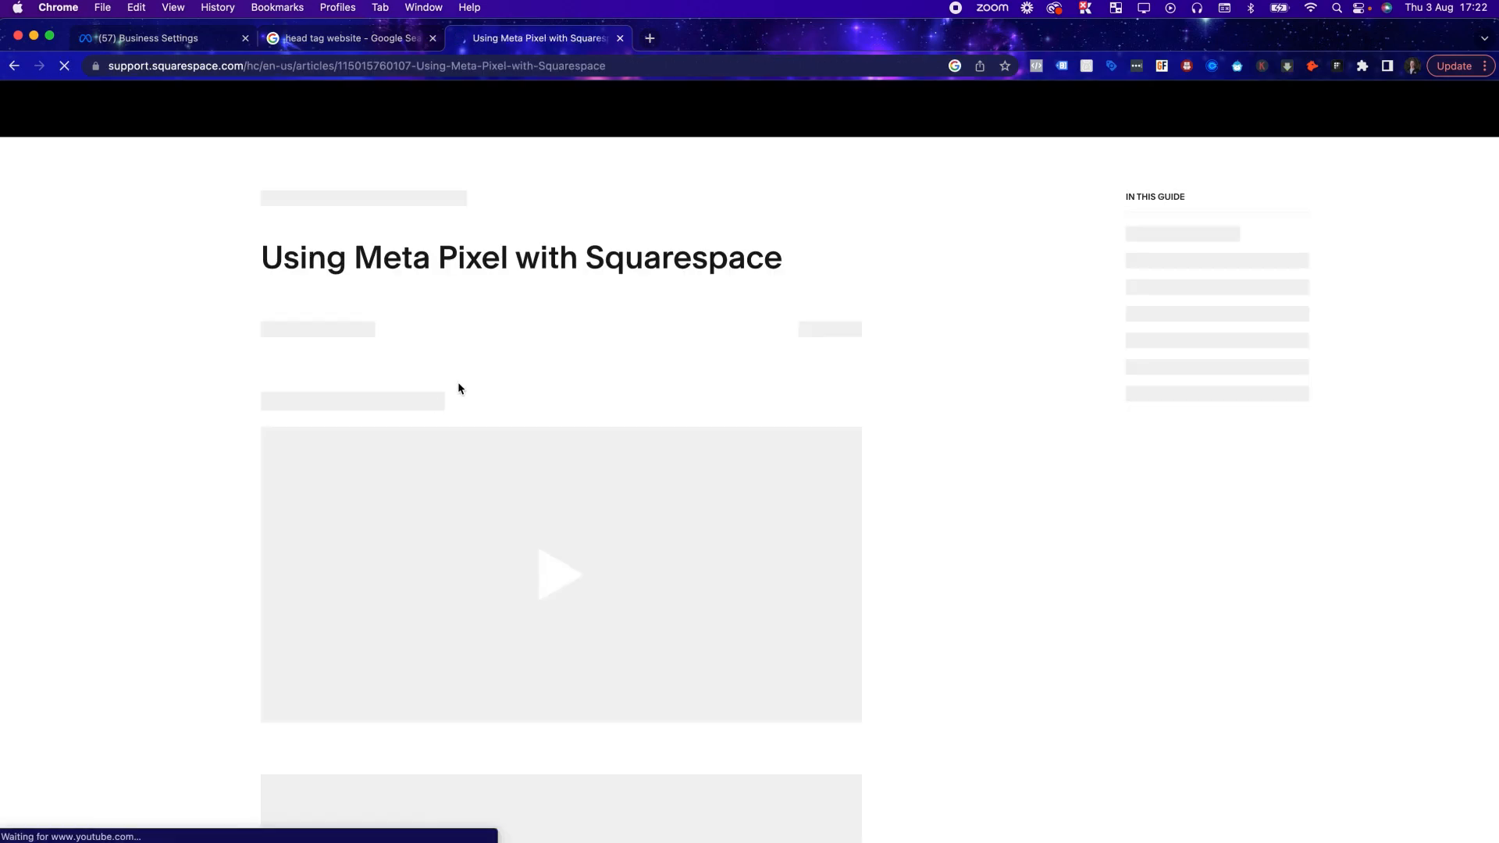
scroll(891, 316, down, 8)
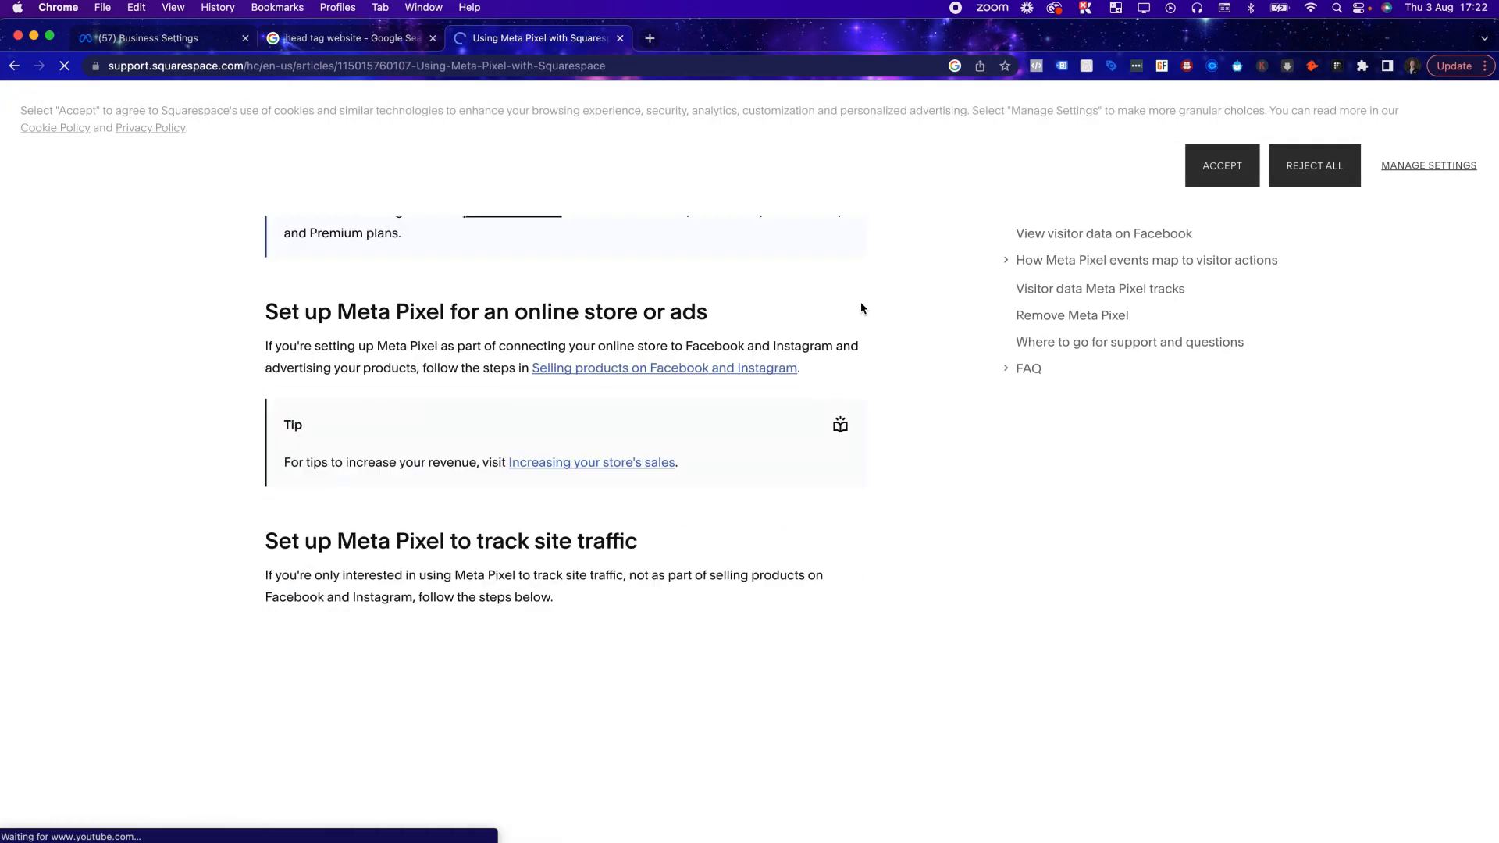
scroll(863, 234, up, 2)
scroll(414, 424, down, 2)
scroll(651, 326, down, 4)
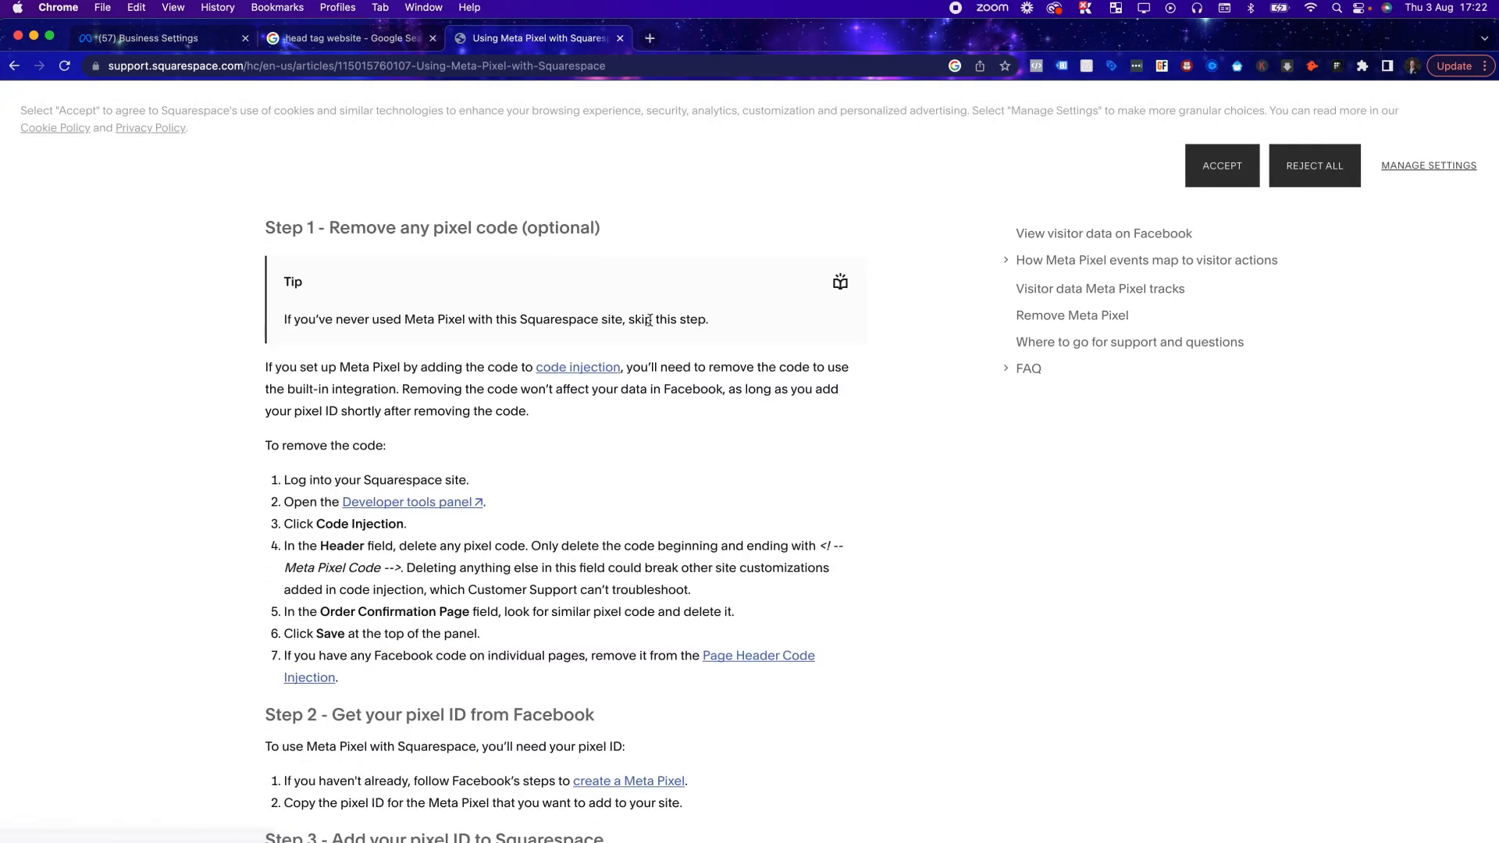
scroll(502, 454, down, 1)
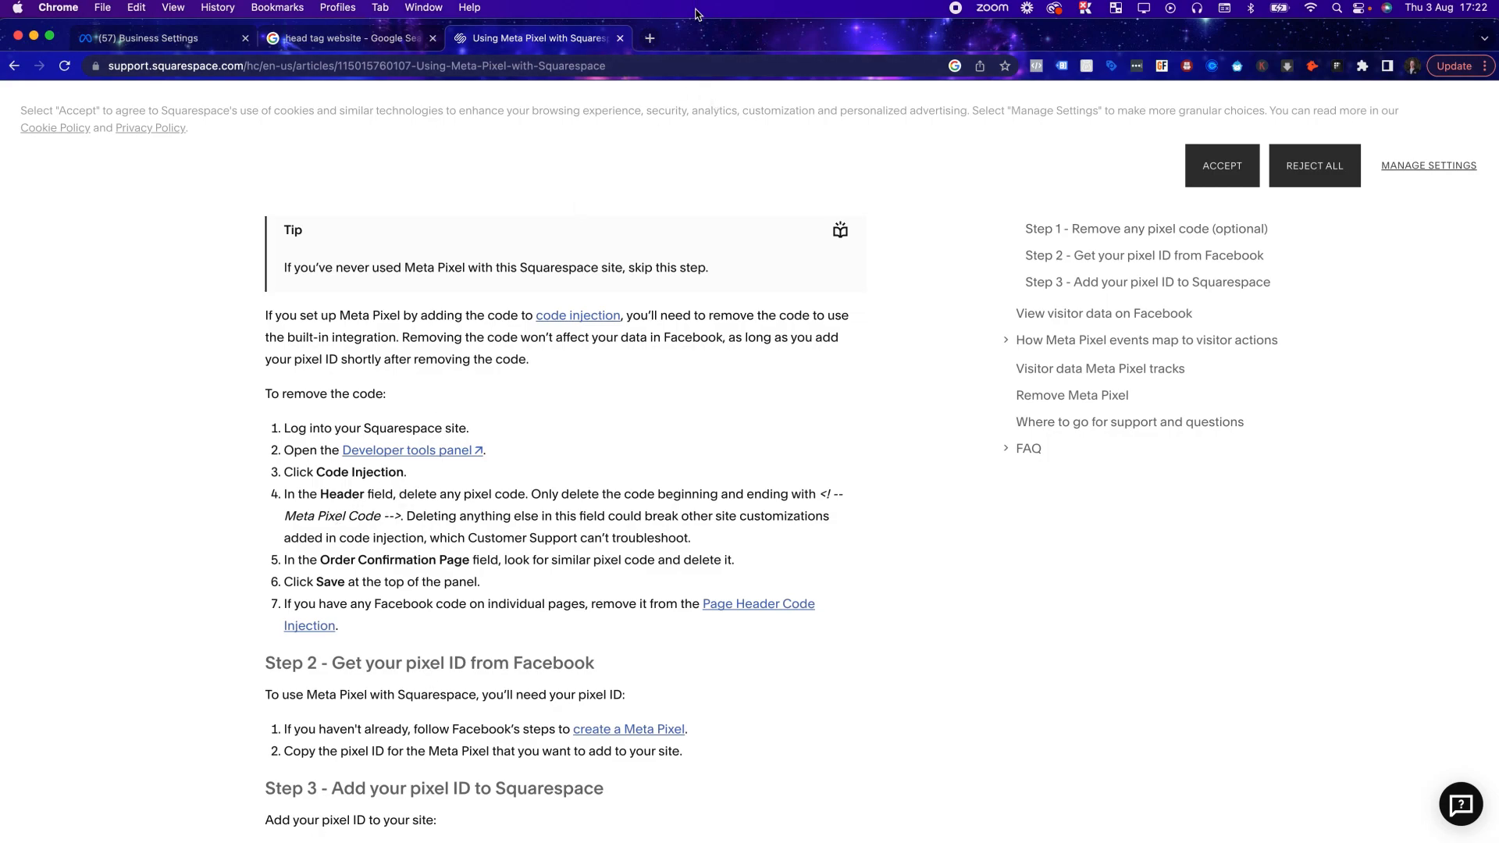
Step: Open webflow.com in a new tab and go to the custom code settings of the UseGrowth Website site
click(649, 38)
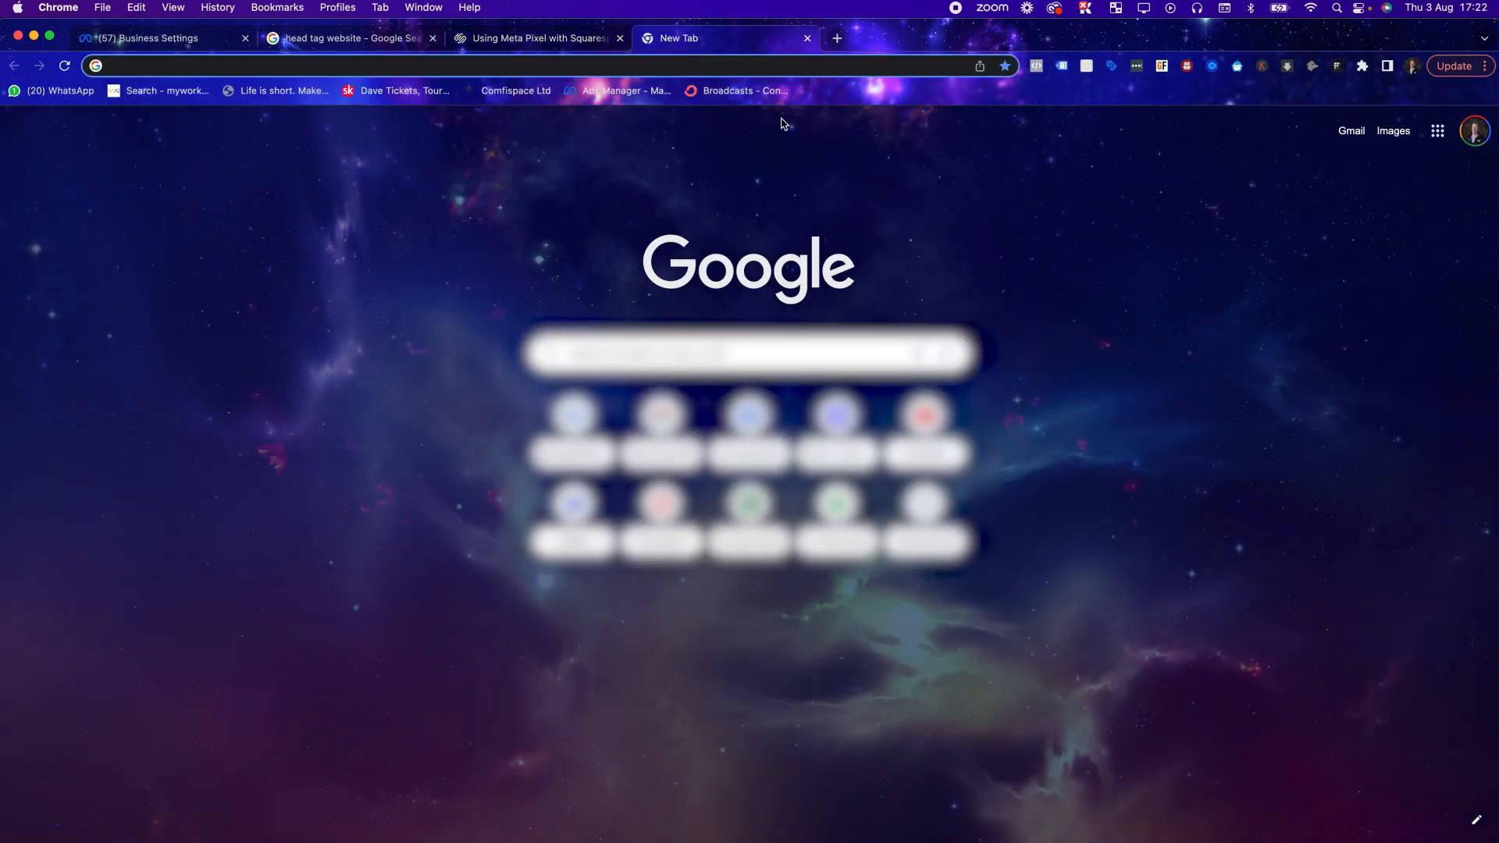
text(webflow)
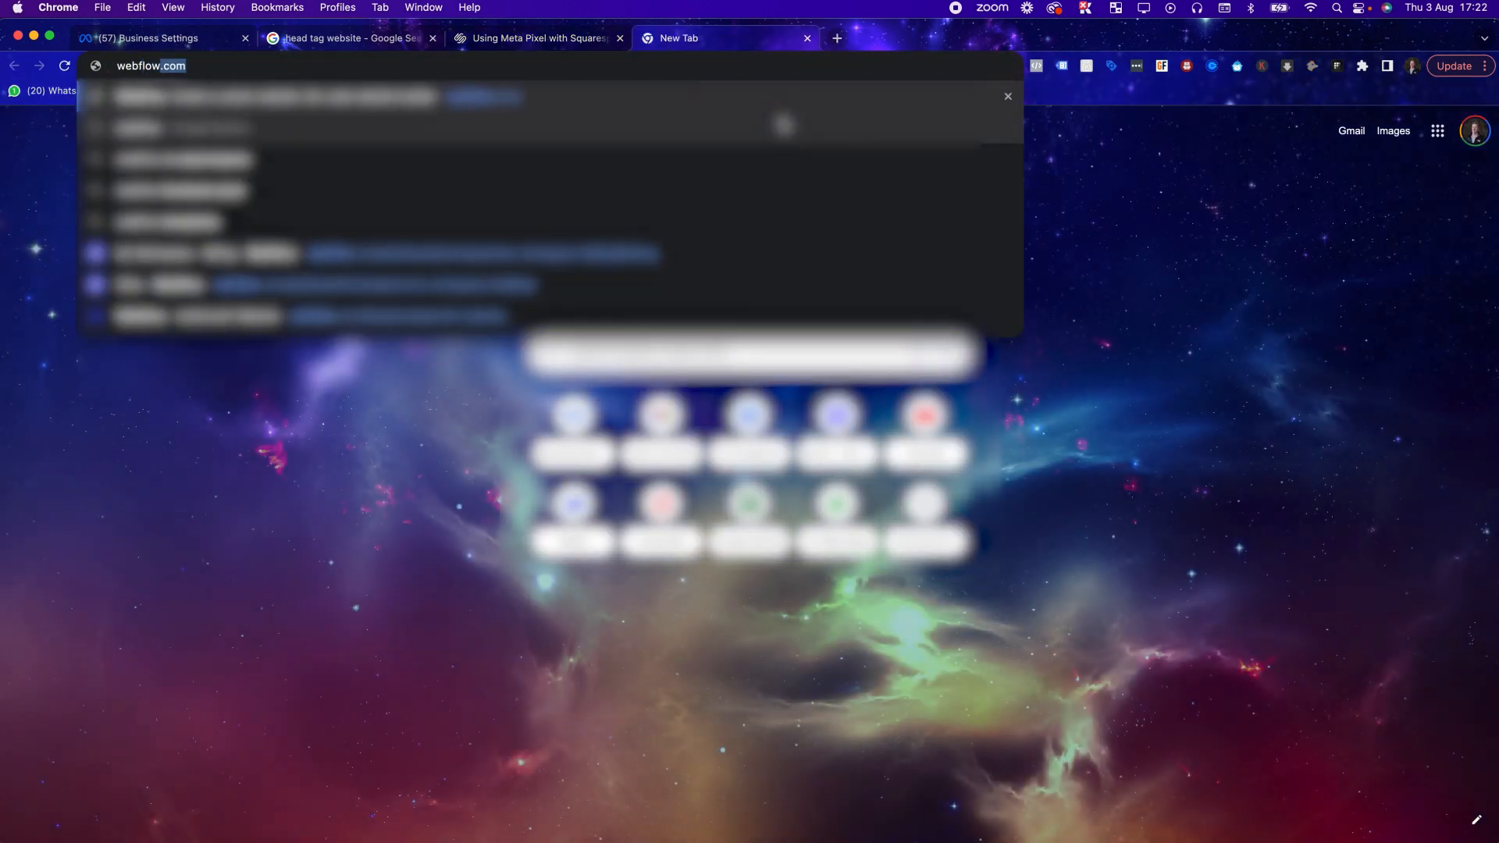
key(Return)
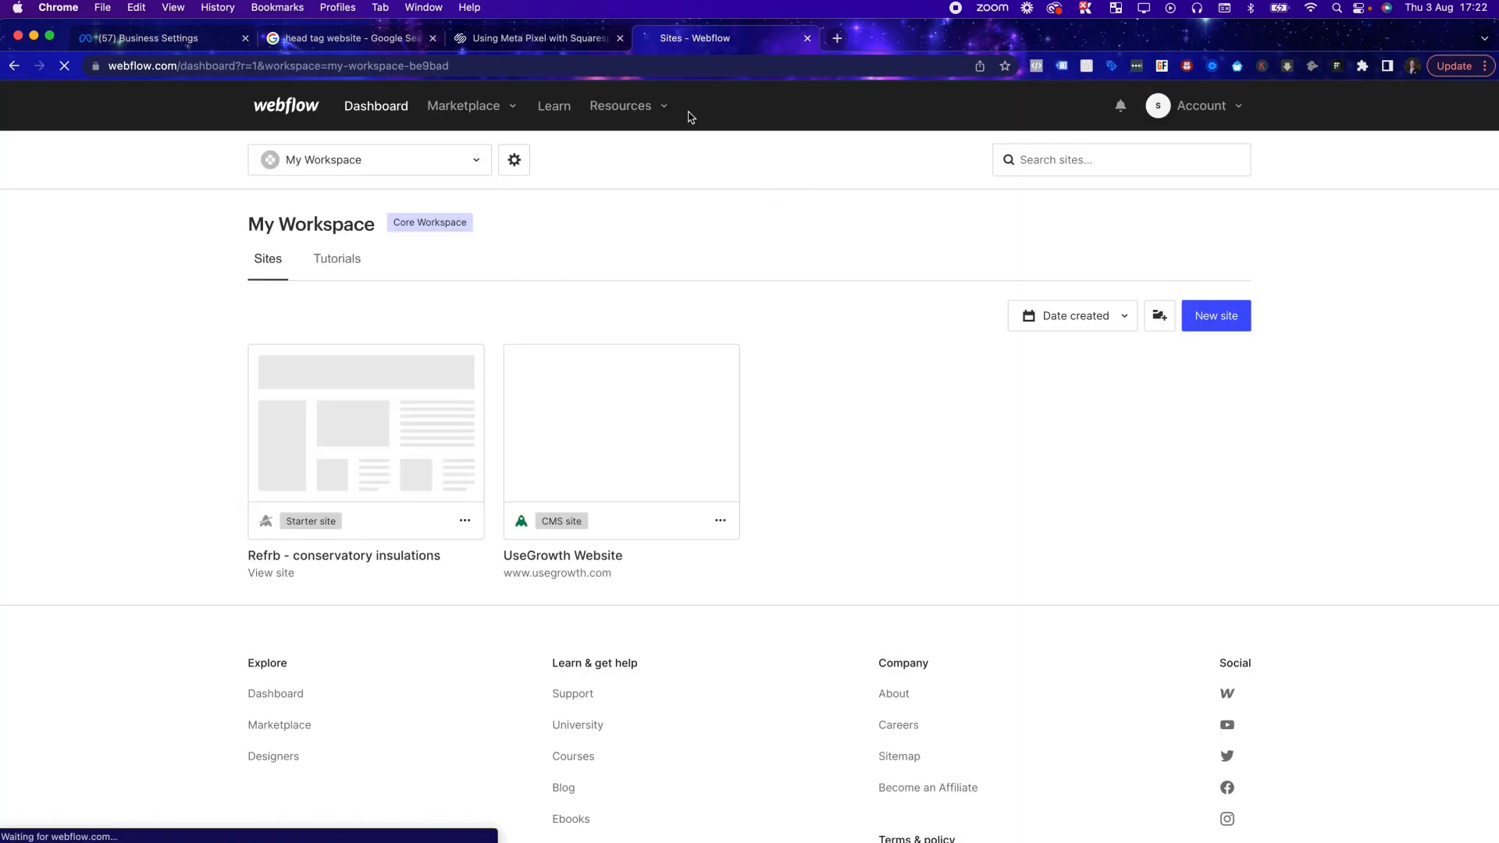
mouse_move(619, 422)
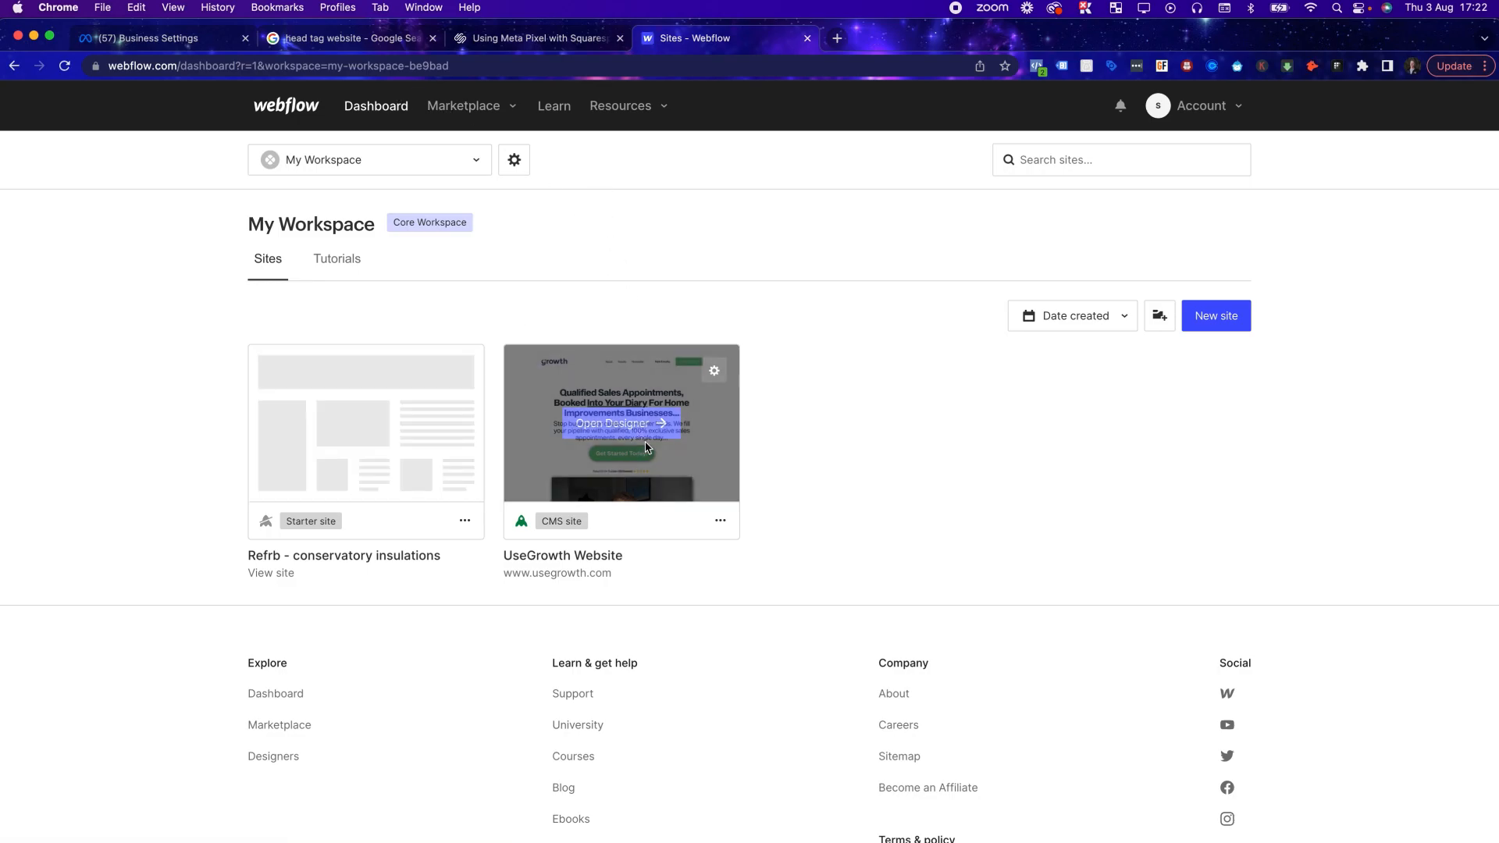
click(711, 373)
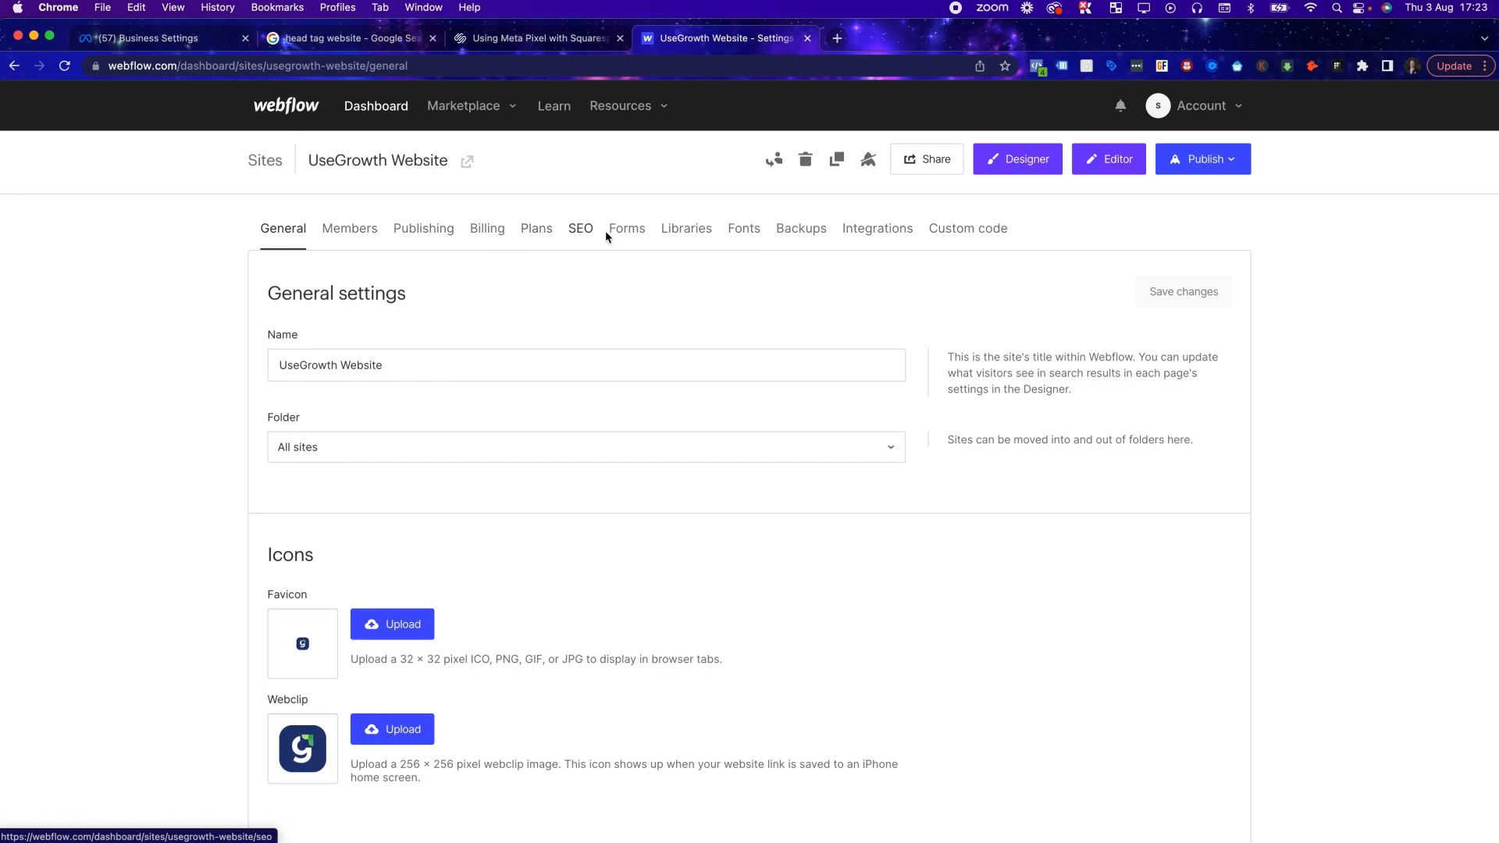
click(941, 233)
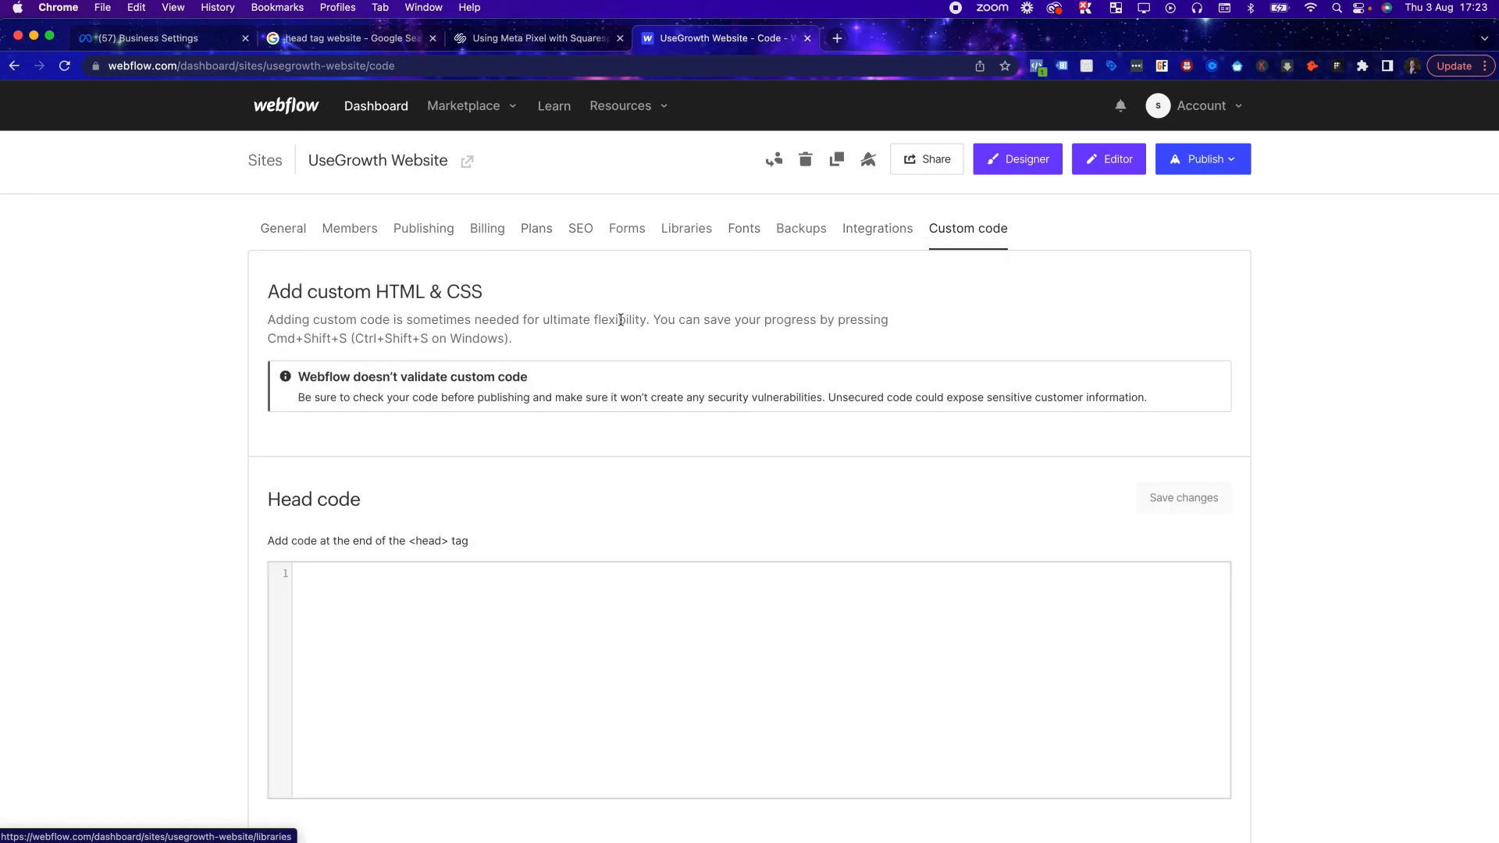
Step: Try pasting the copied Meta pixel base code into the site's Head code field, and clear the field again
scroll(618, 326, down, 2)
click(414, 561)
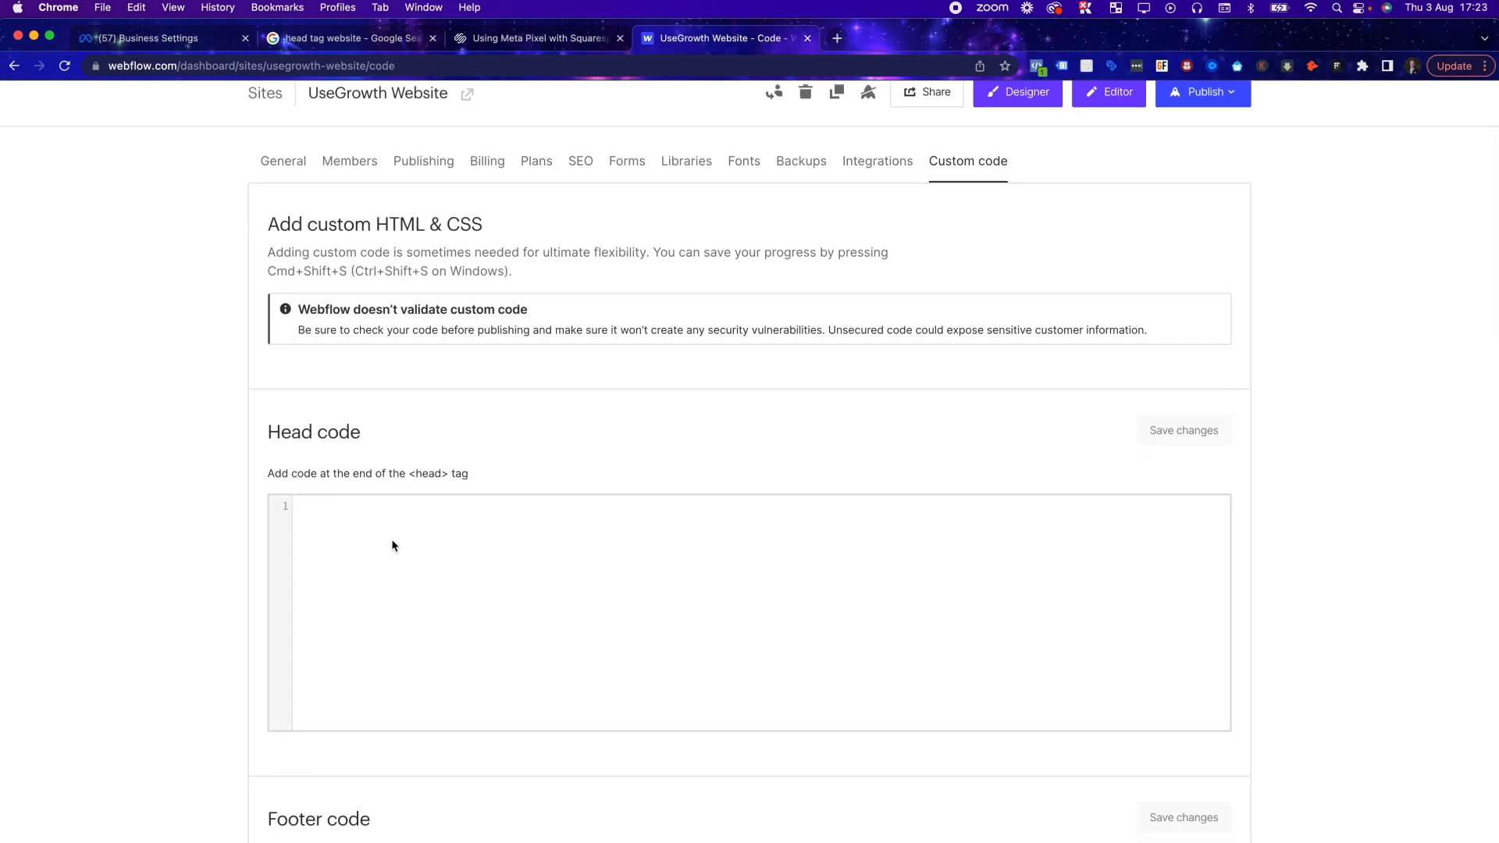
key(super+v)
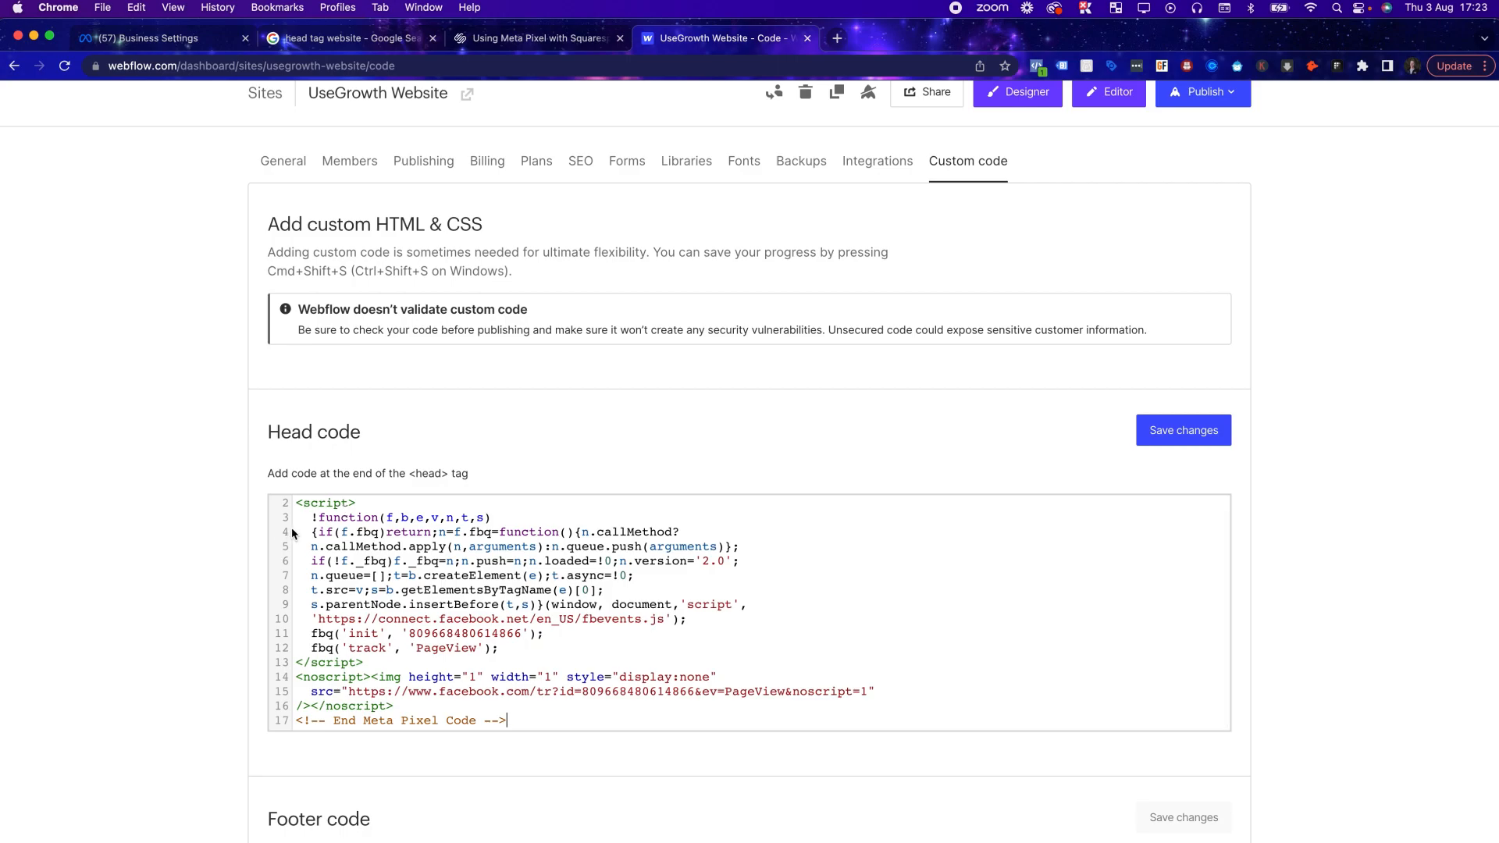
key(super+a)
key(BackSpace)
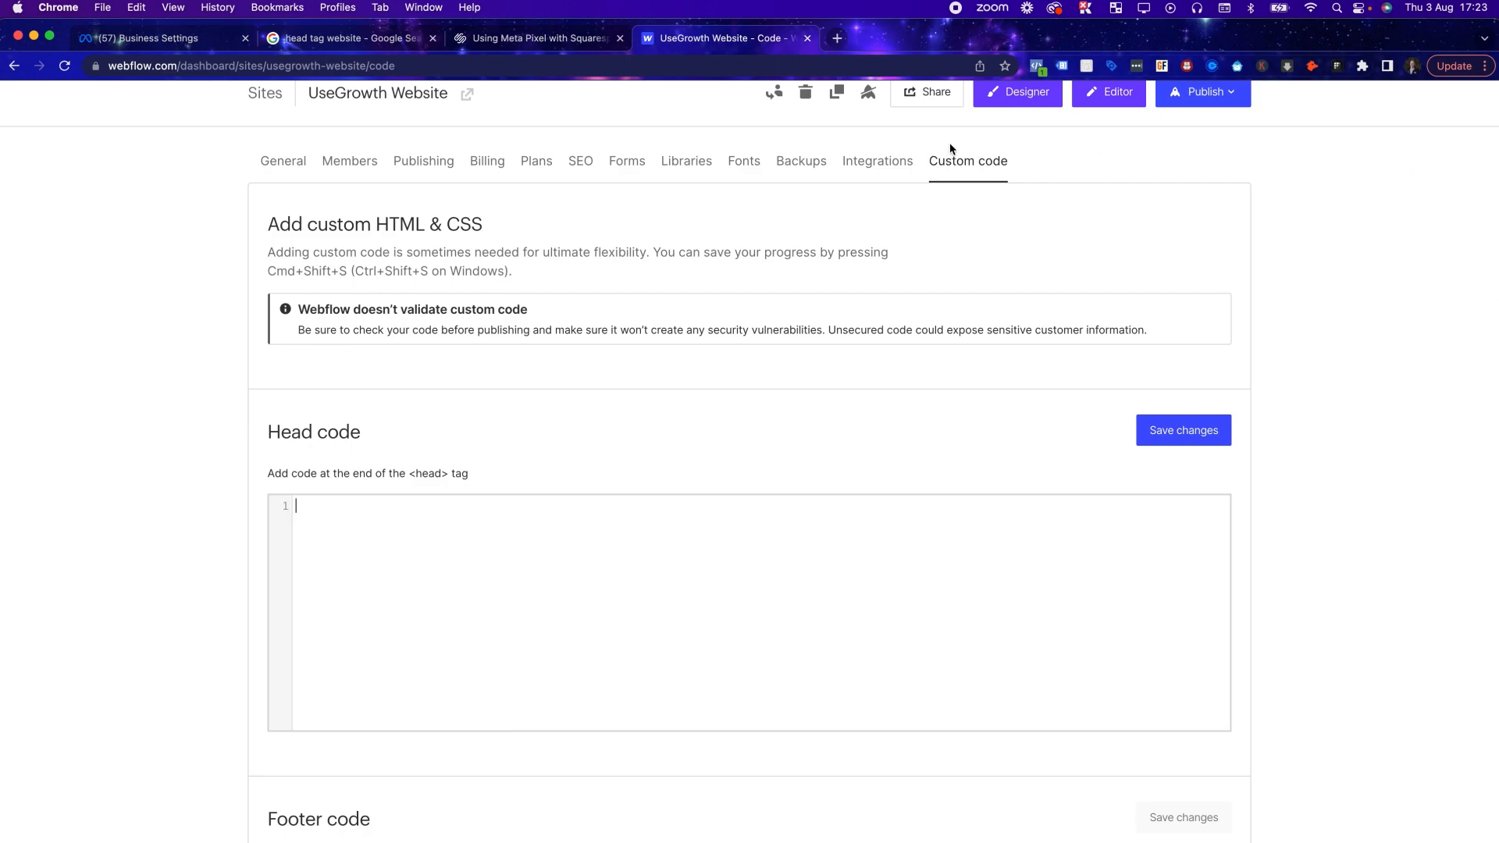
Step: Open the site's Integrations settings and examine the Facebook Pixel section with its Facebook pixel ID field
click(877, 160)
scroll(737, 307, down, 5)
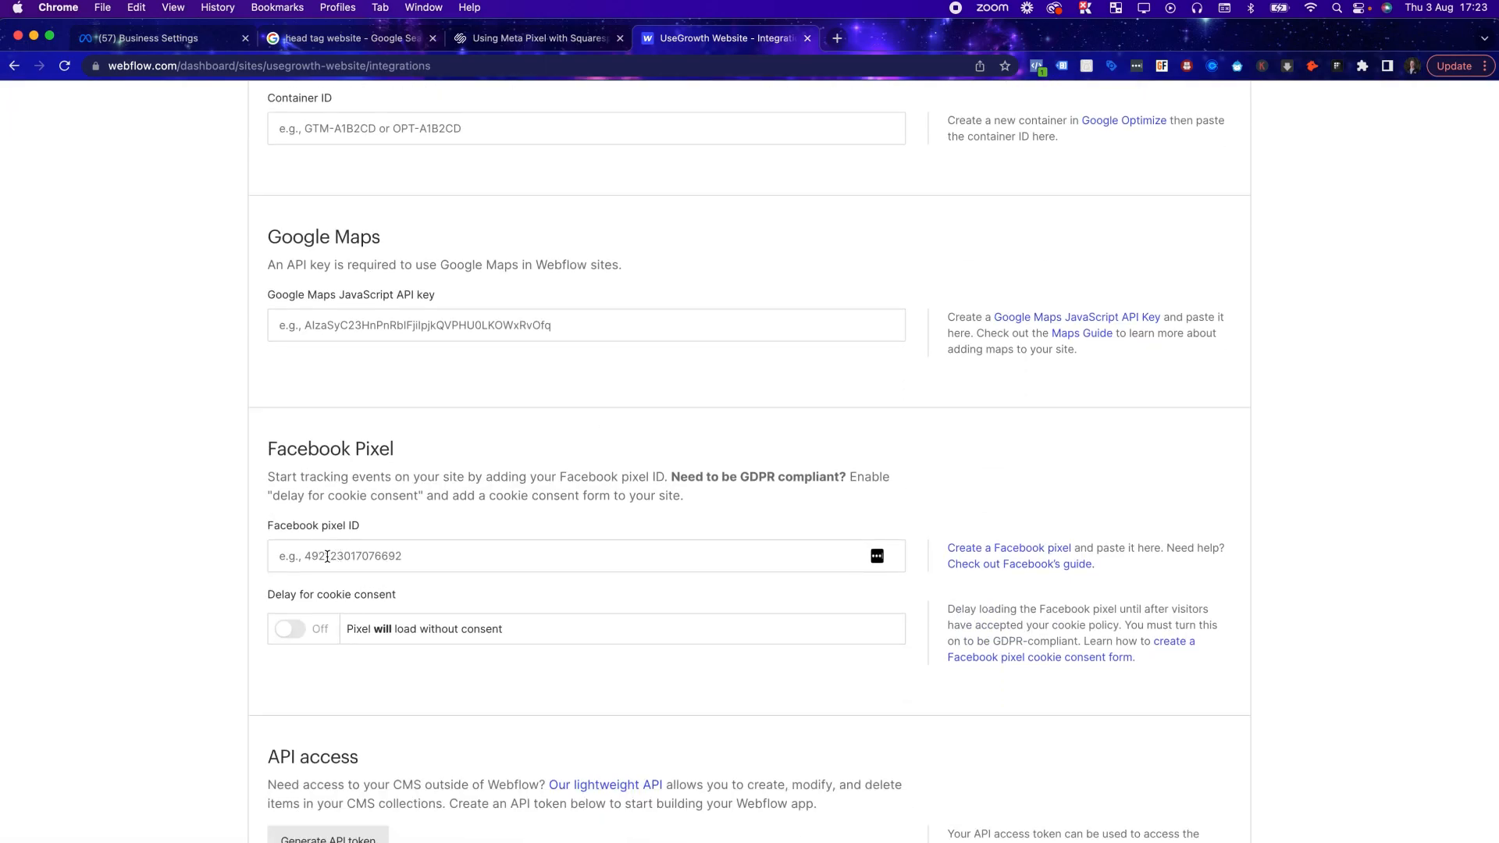
scroll(485, 452, down, 1)
scroll(1035, 396, down, 1)
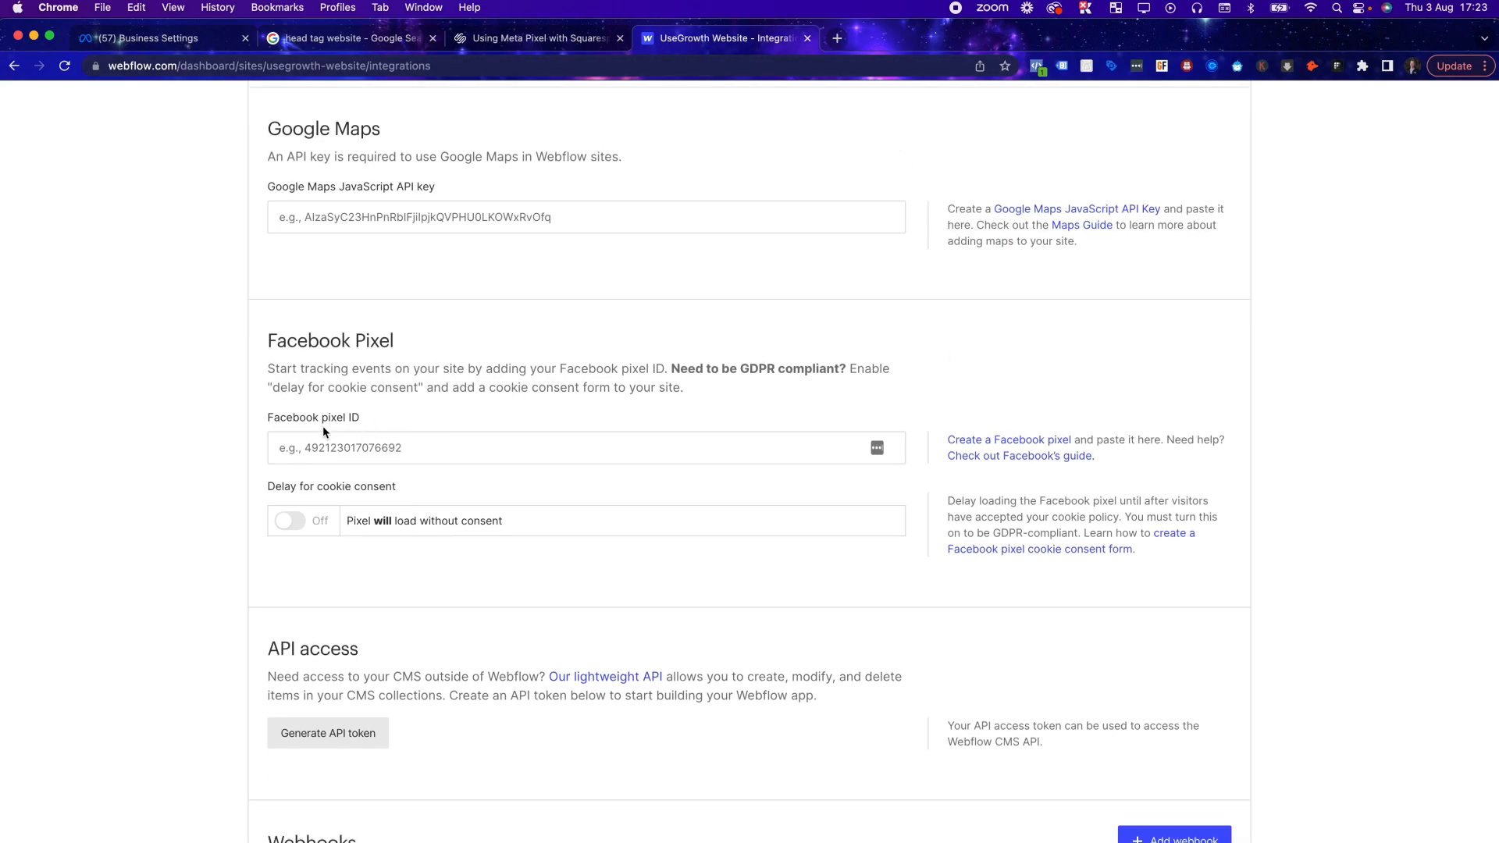
drag(268, 422, 364, 423)
Step: Switch back to Meta Business settings, copy the pixel base code again, review the Install pixel instructions, and close the dialog
click(129, 37)
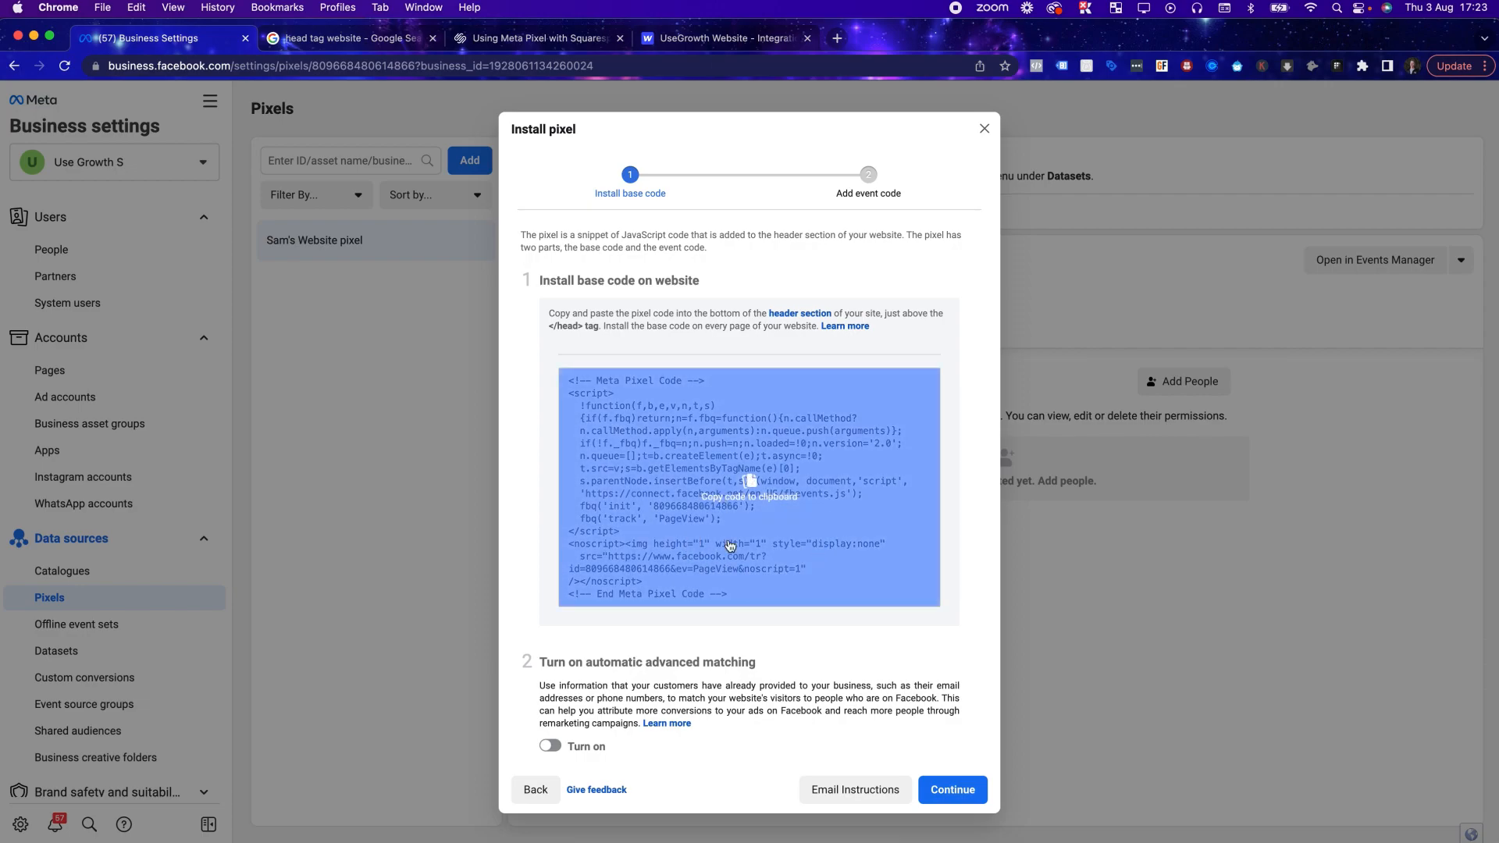
click(761, 531)
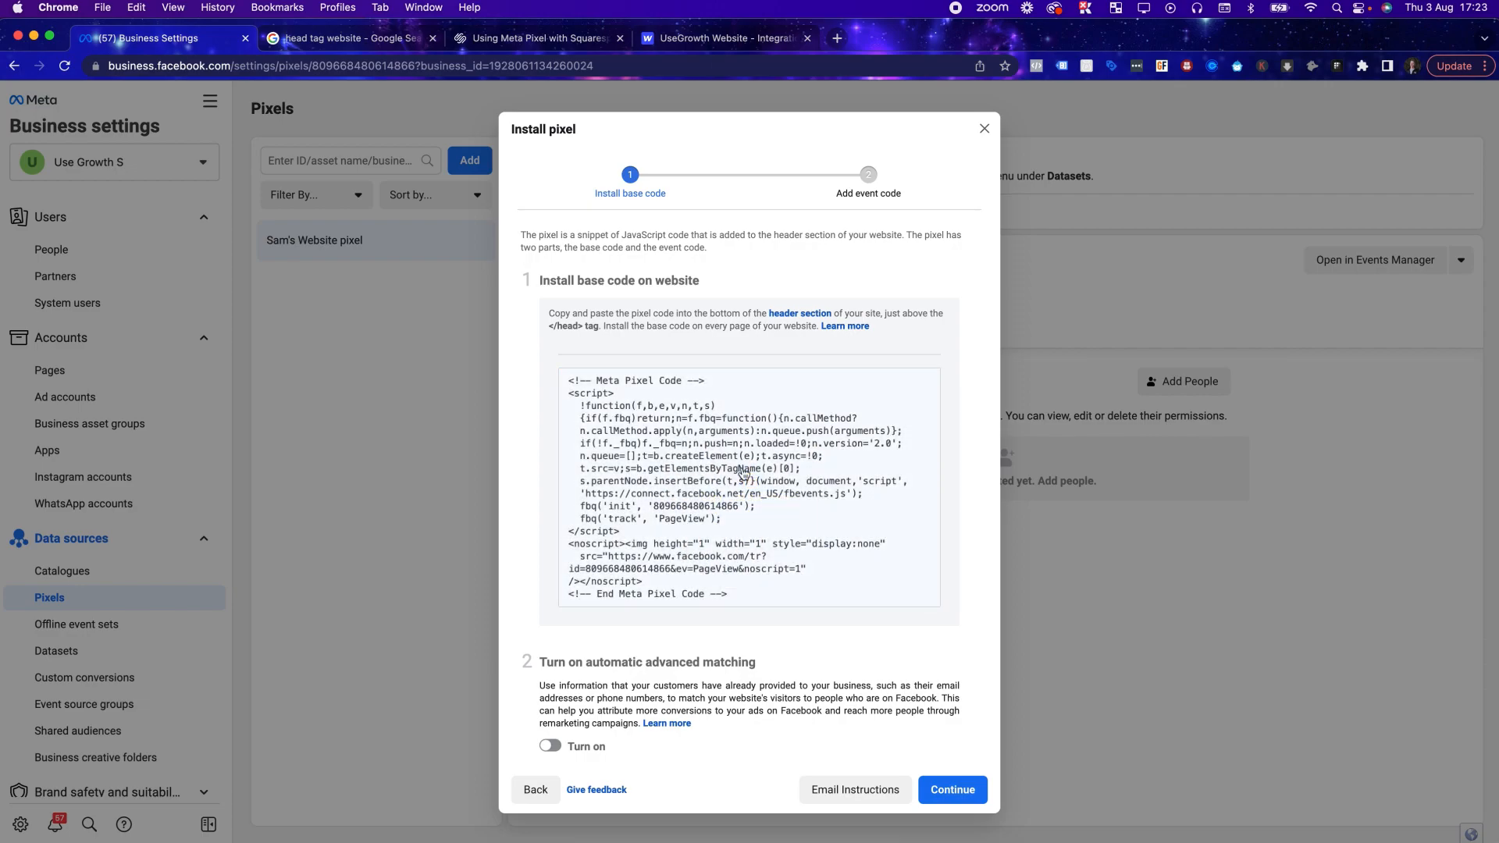
scroll(695, 384, down, 1)
scroll(695, 384, up, 1)
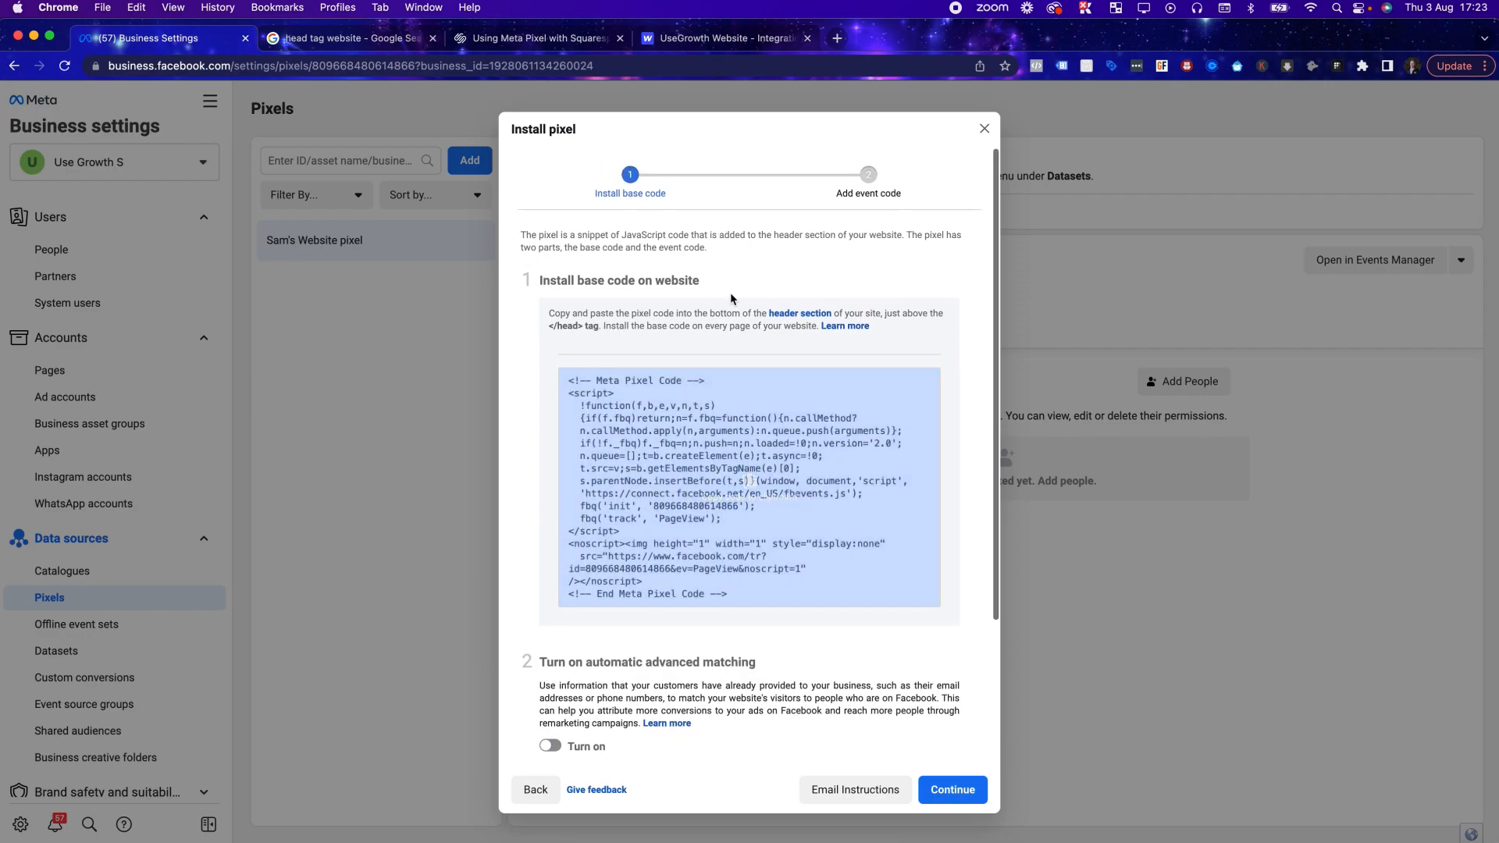
click(746, 431)
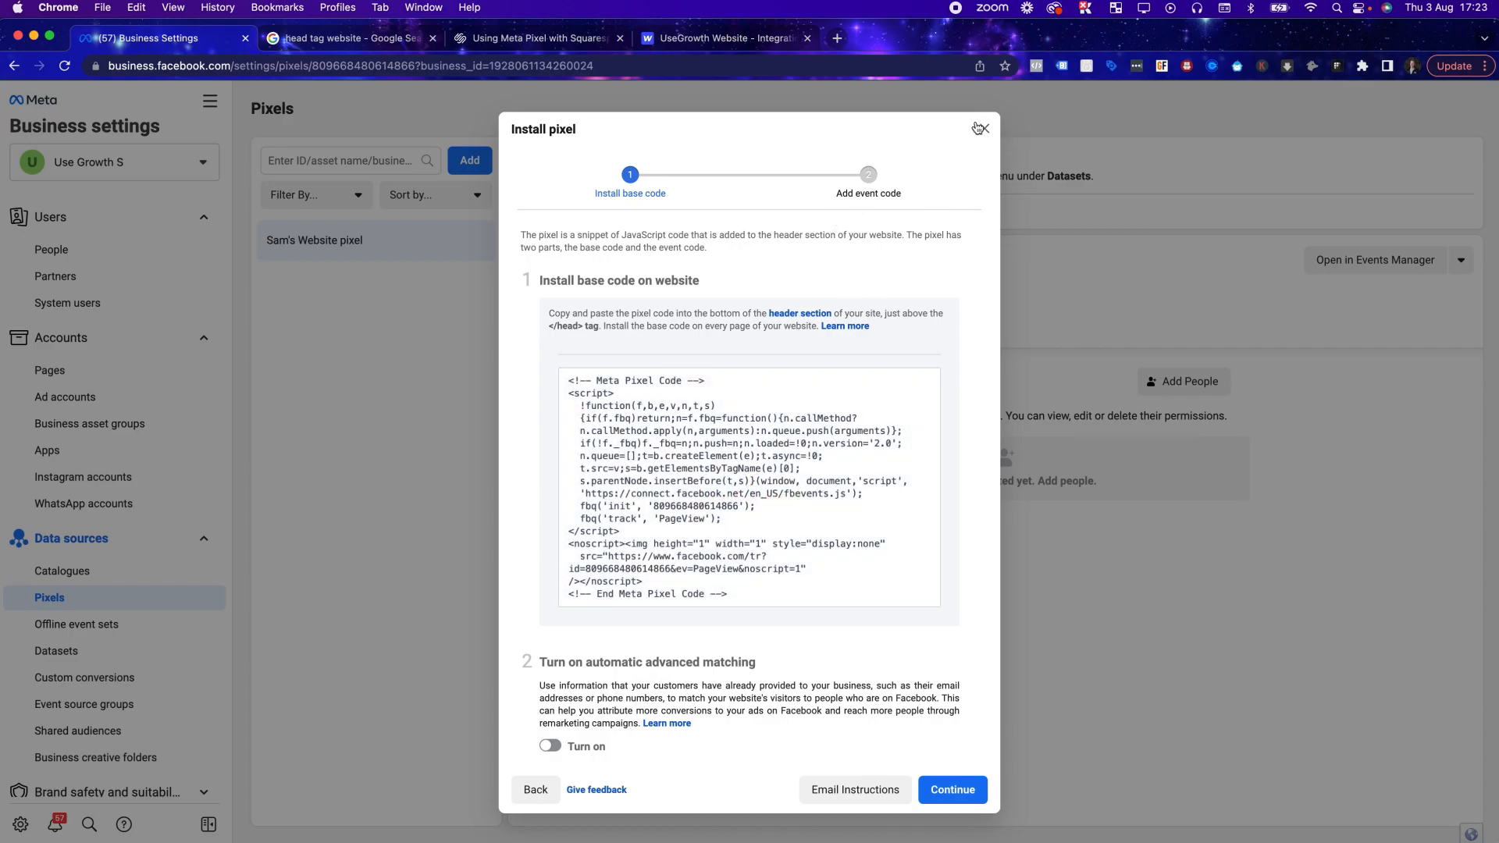
scroll(806, 398, down, 3)
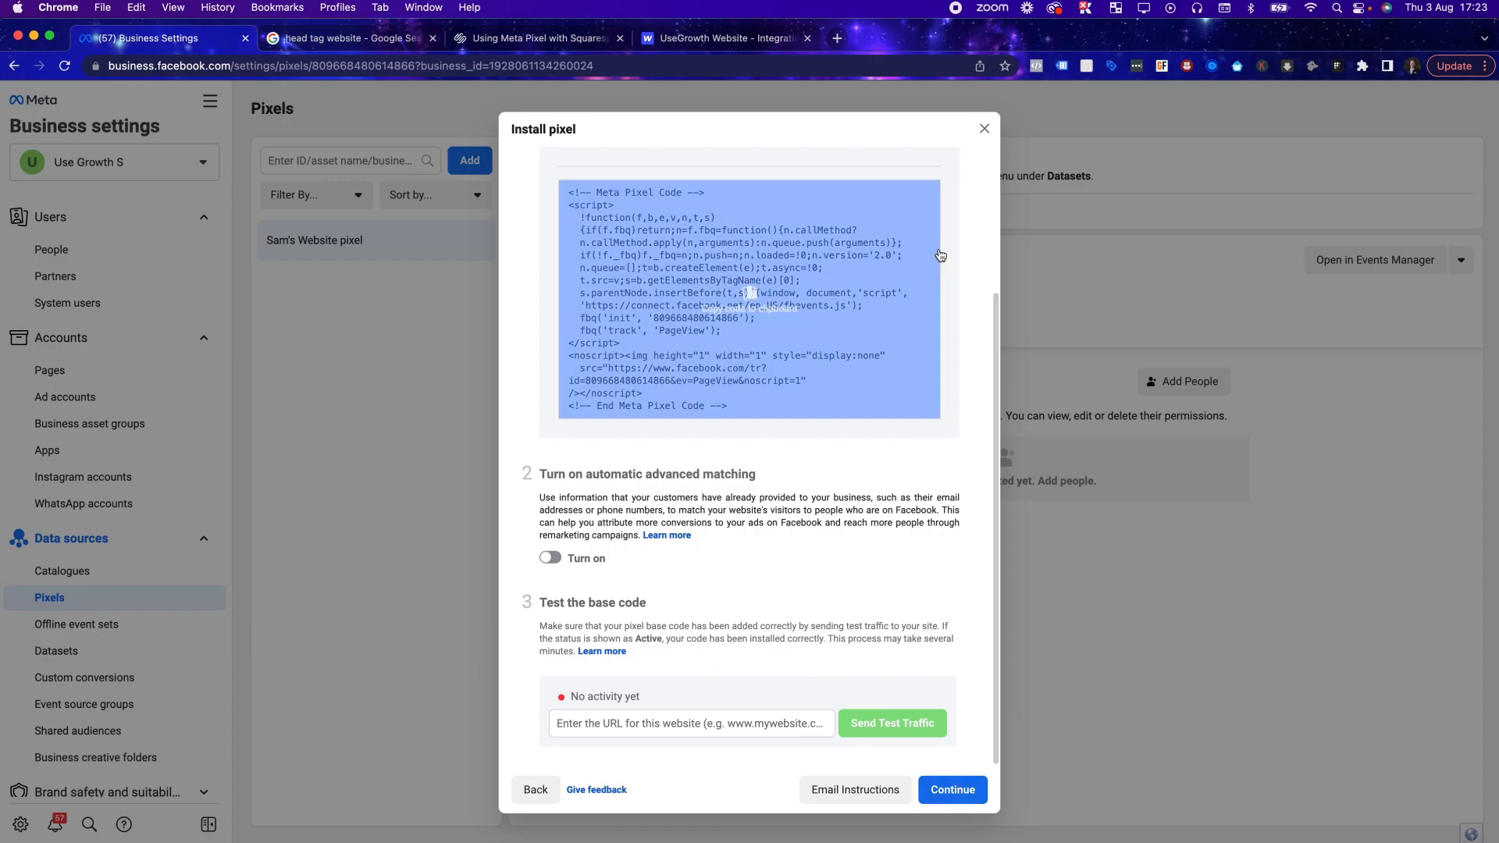
scroll(939, 250, up, 3)
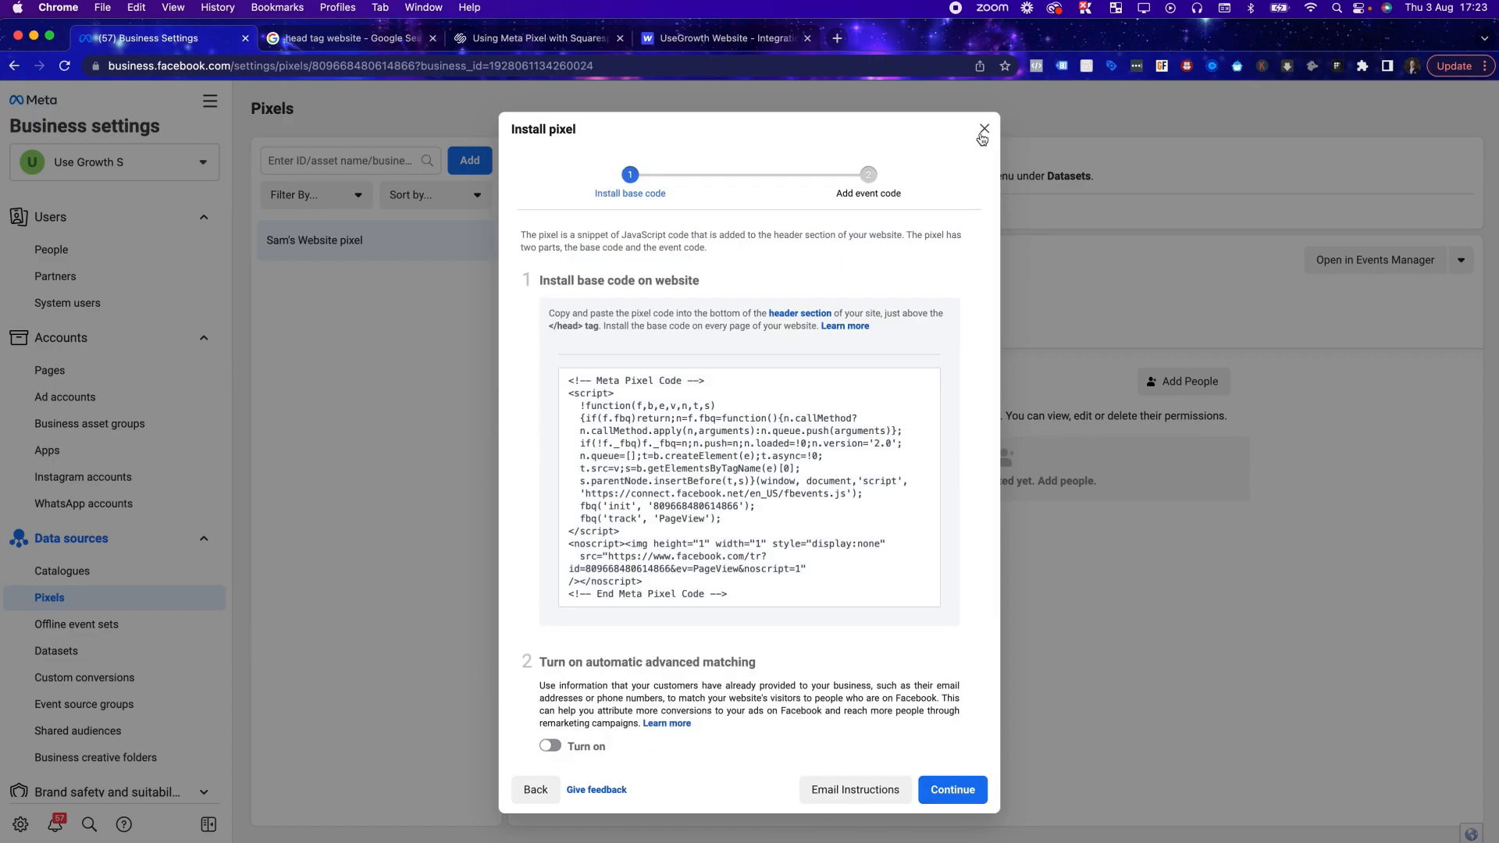
click(983, 130)
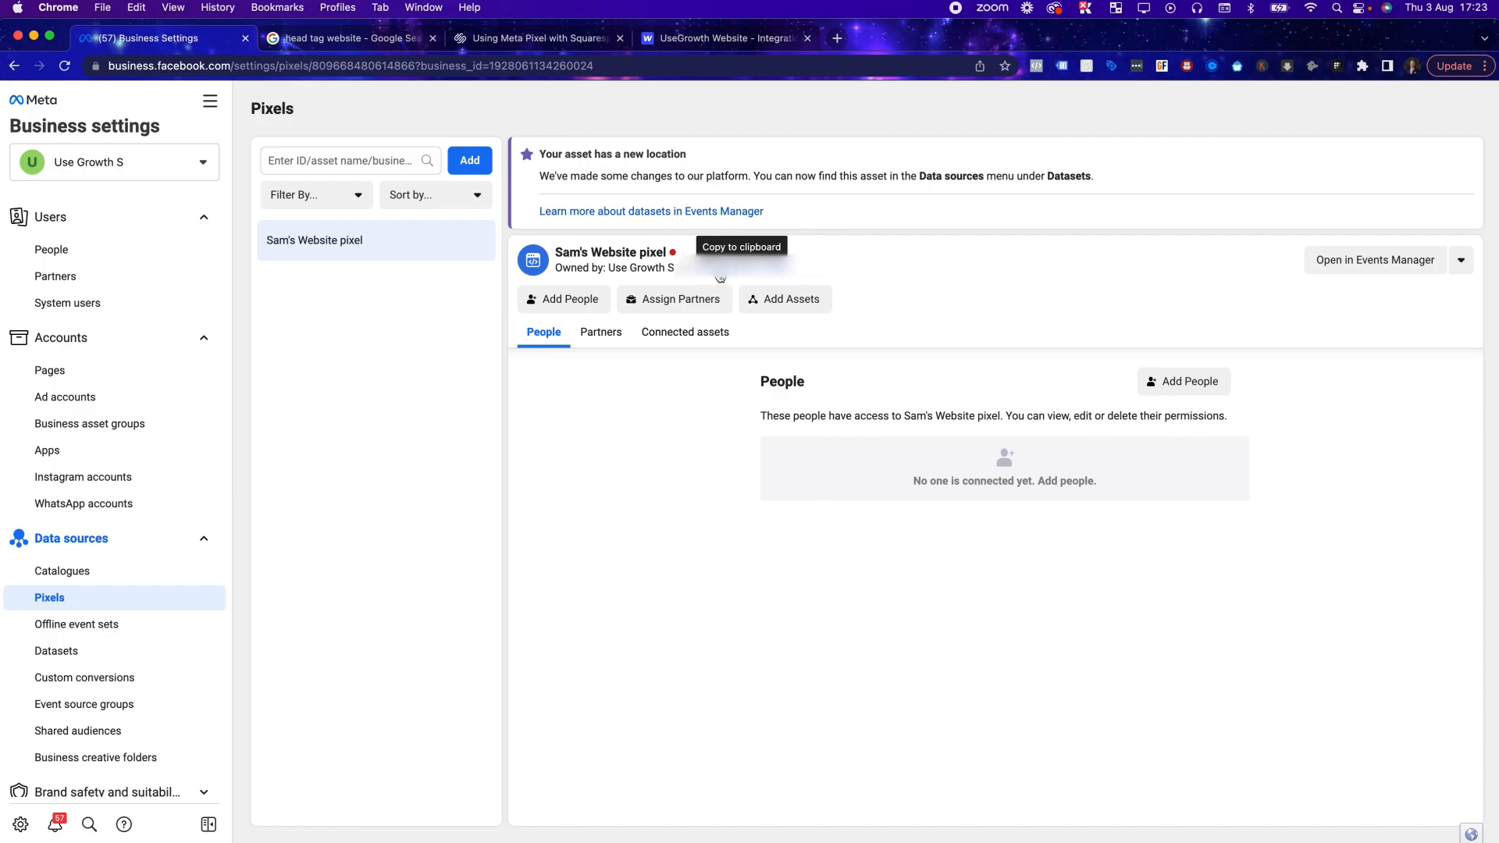
Step: Return to Webflow and look over the Facebook pixel ID field and the rest of the site's Integrations settings
click(702, 46)
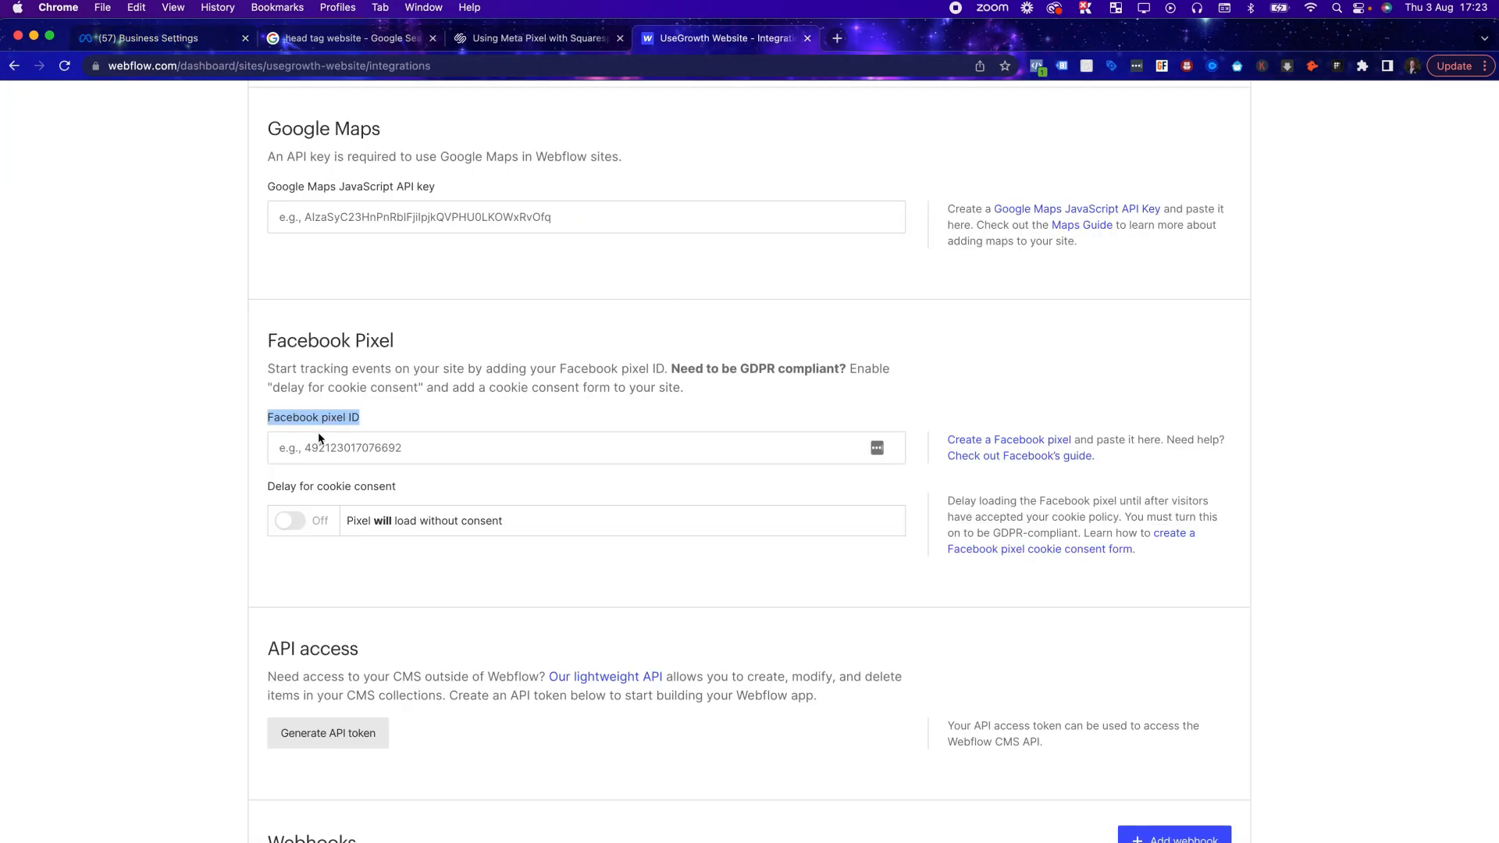
scroll(540, 390, down, 7)
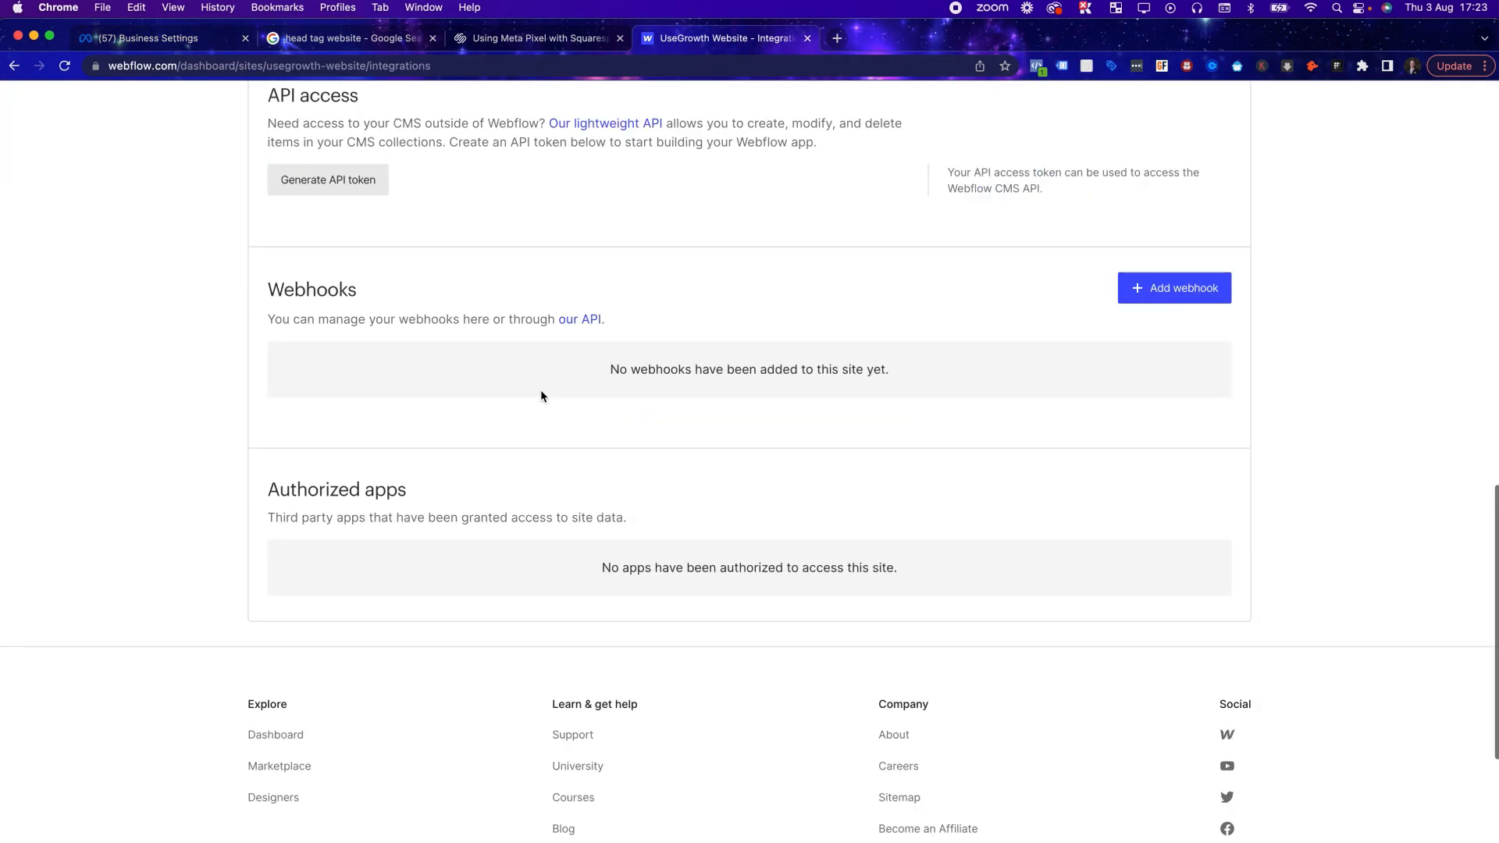
scroll(547, 382, up, 14)
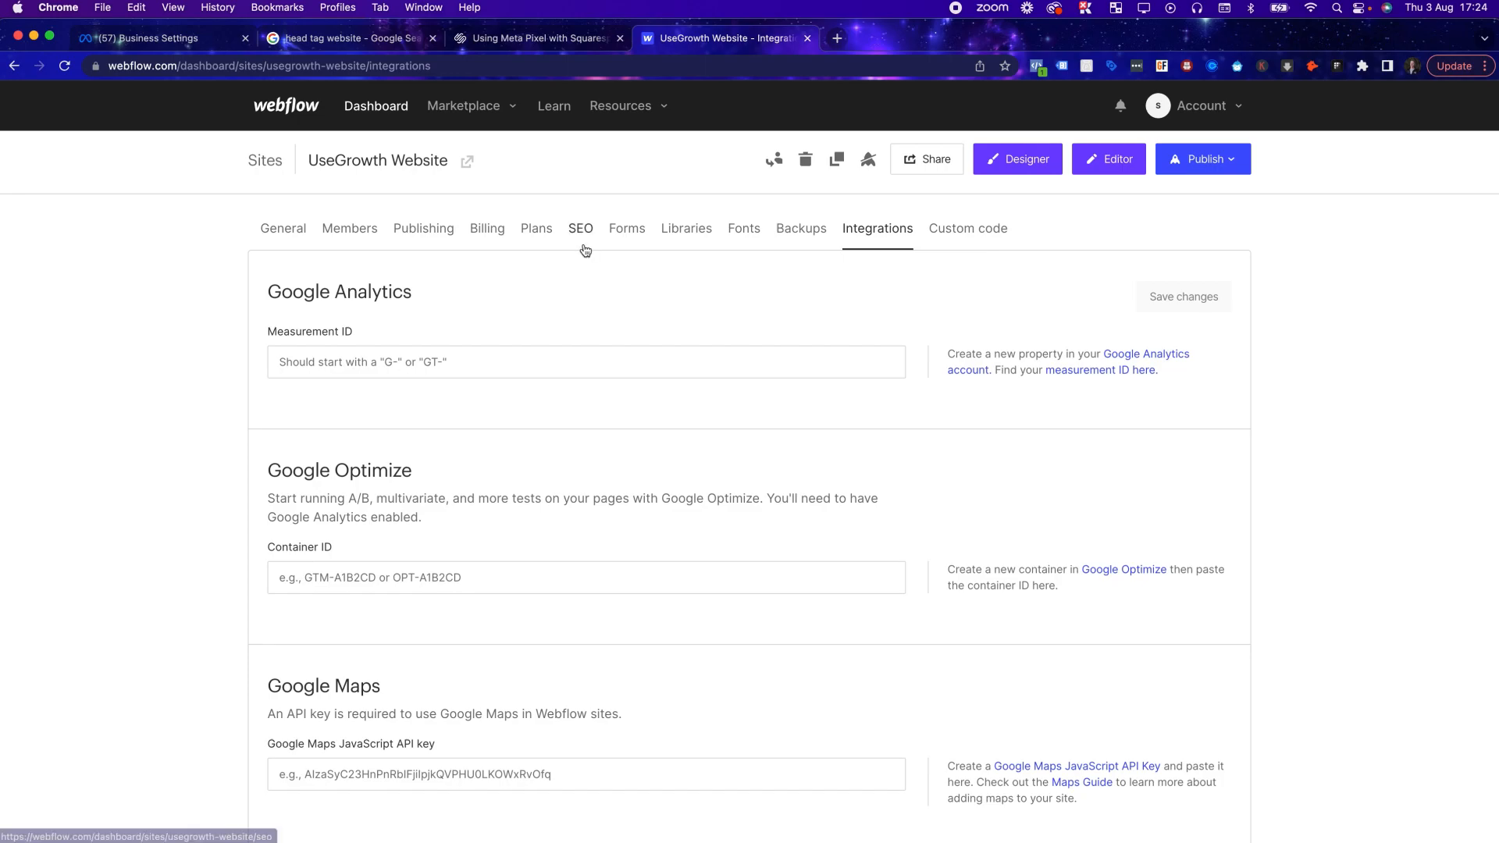
Step: Switch to Meta Business settings, open Events Manager from all tools, and view its data sources
click(142, 39)
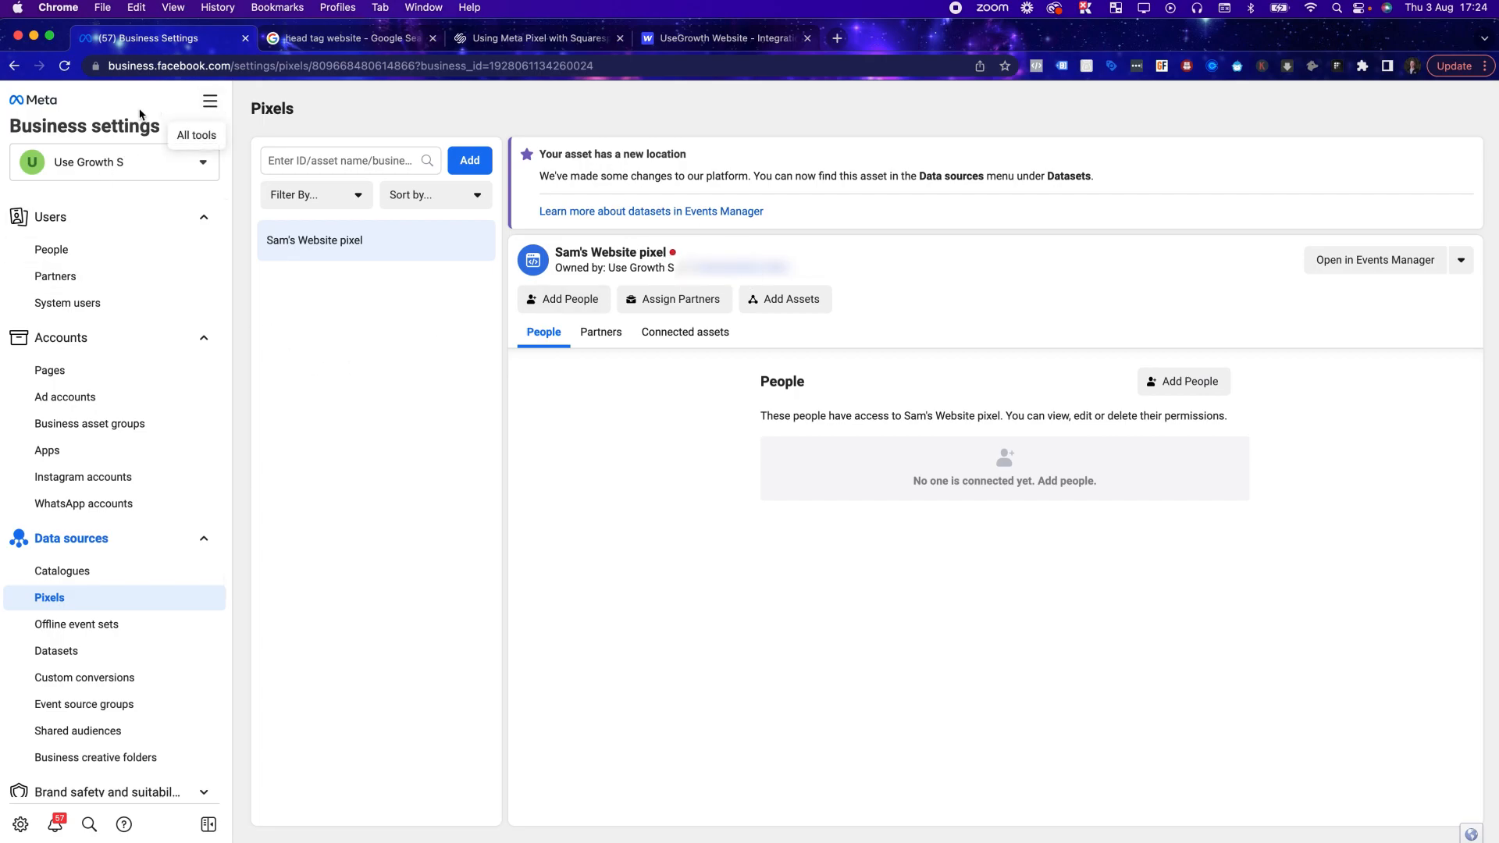
click(210, 101)
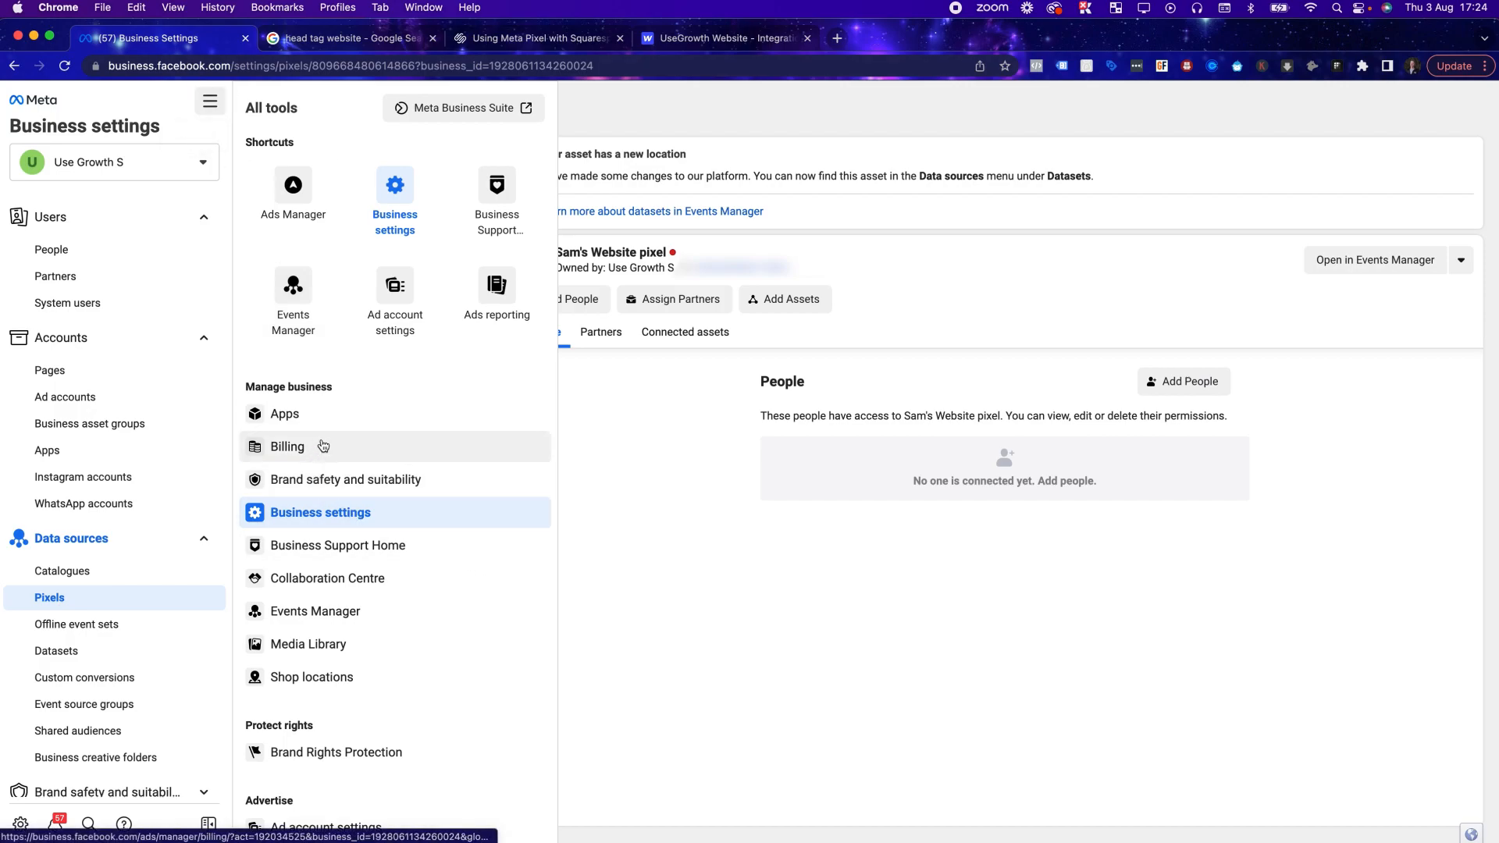
click(210, 101)
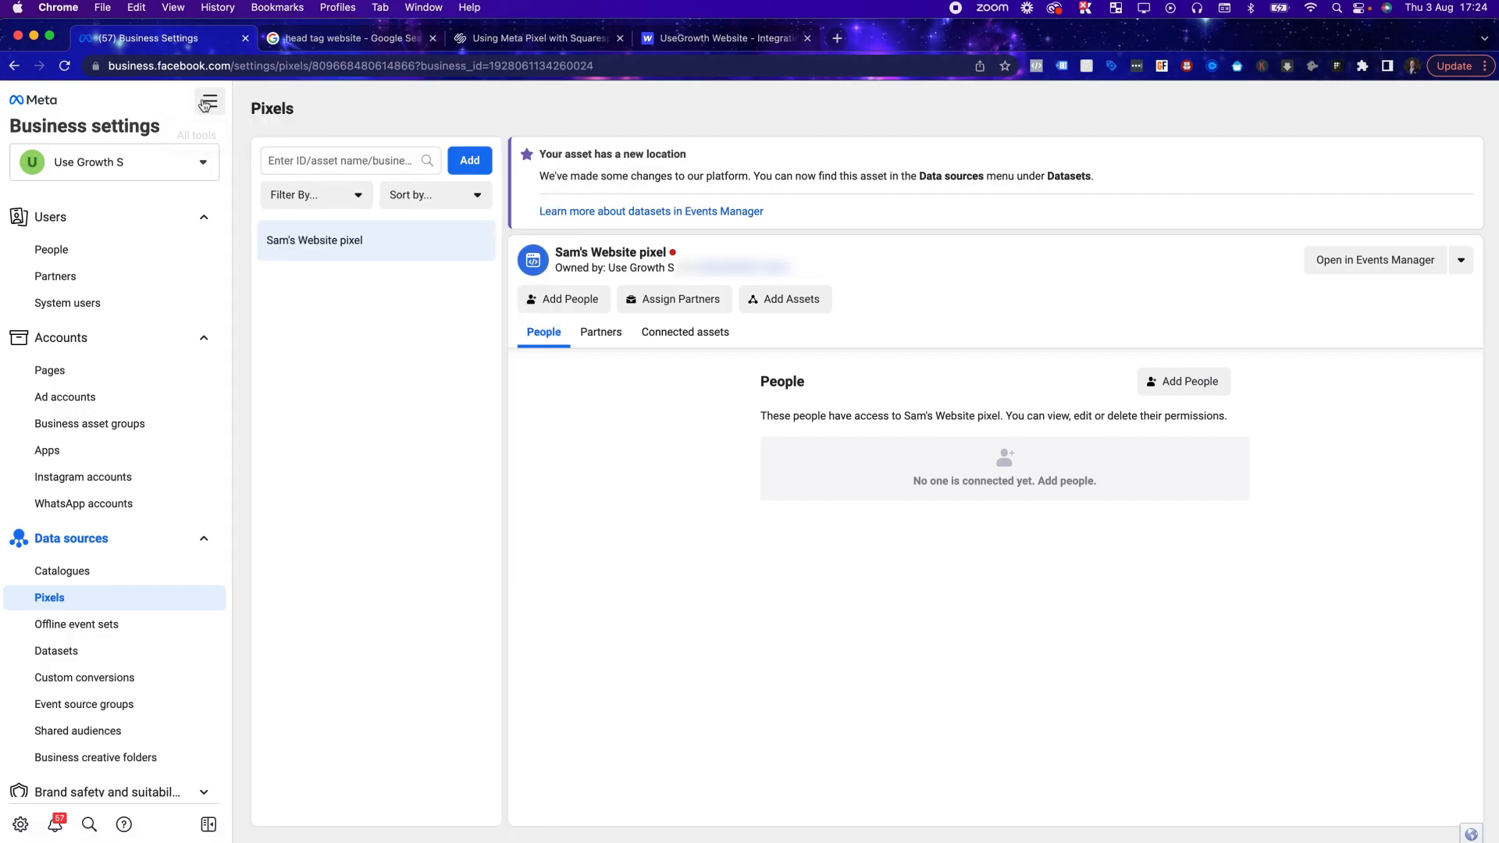
click(211, 102)
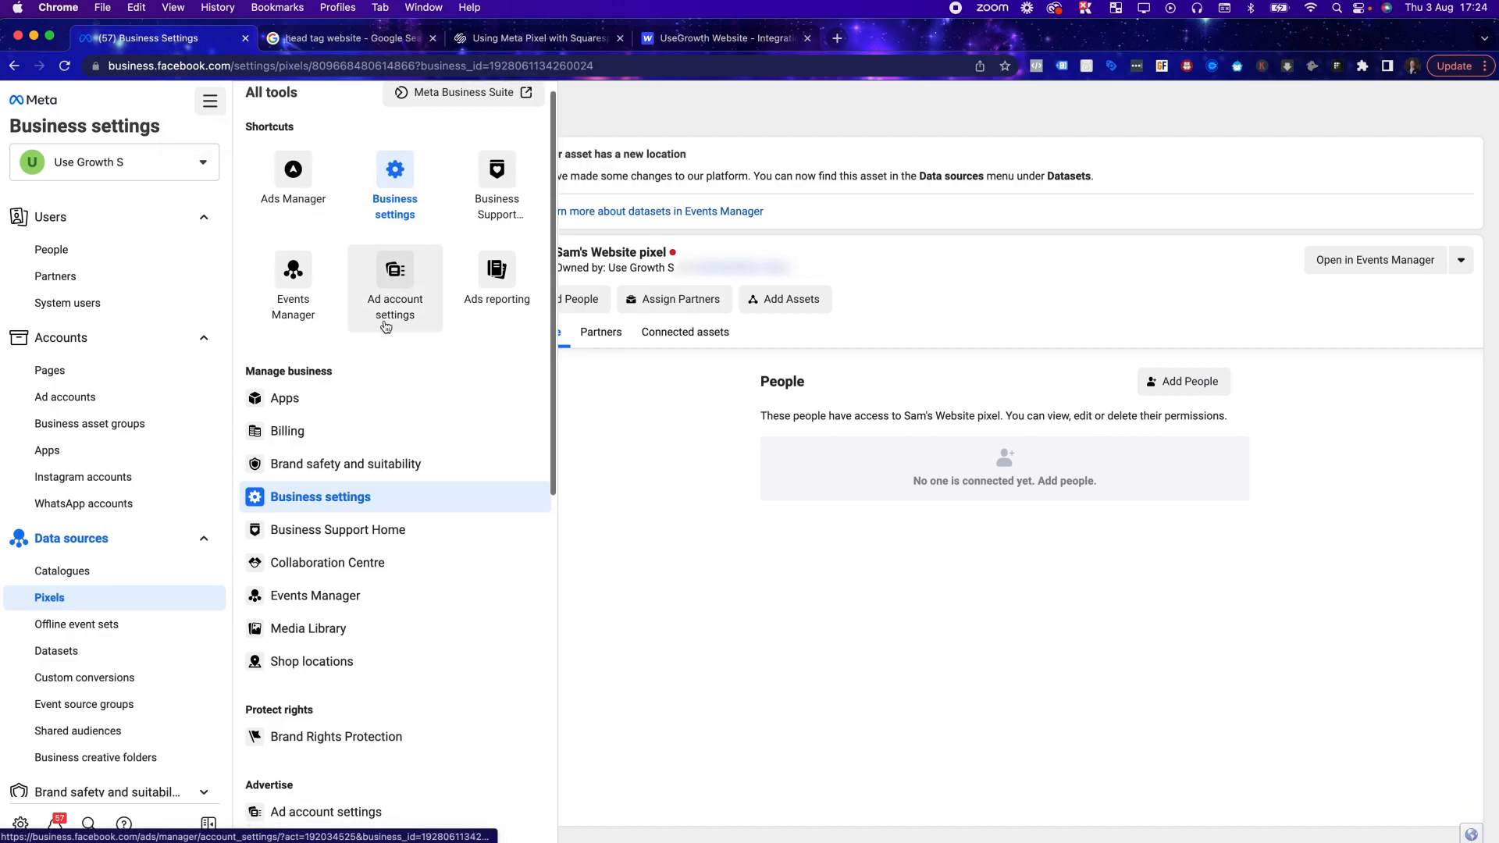
scroll(329, 380, down, 3)
click(329, 380)
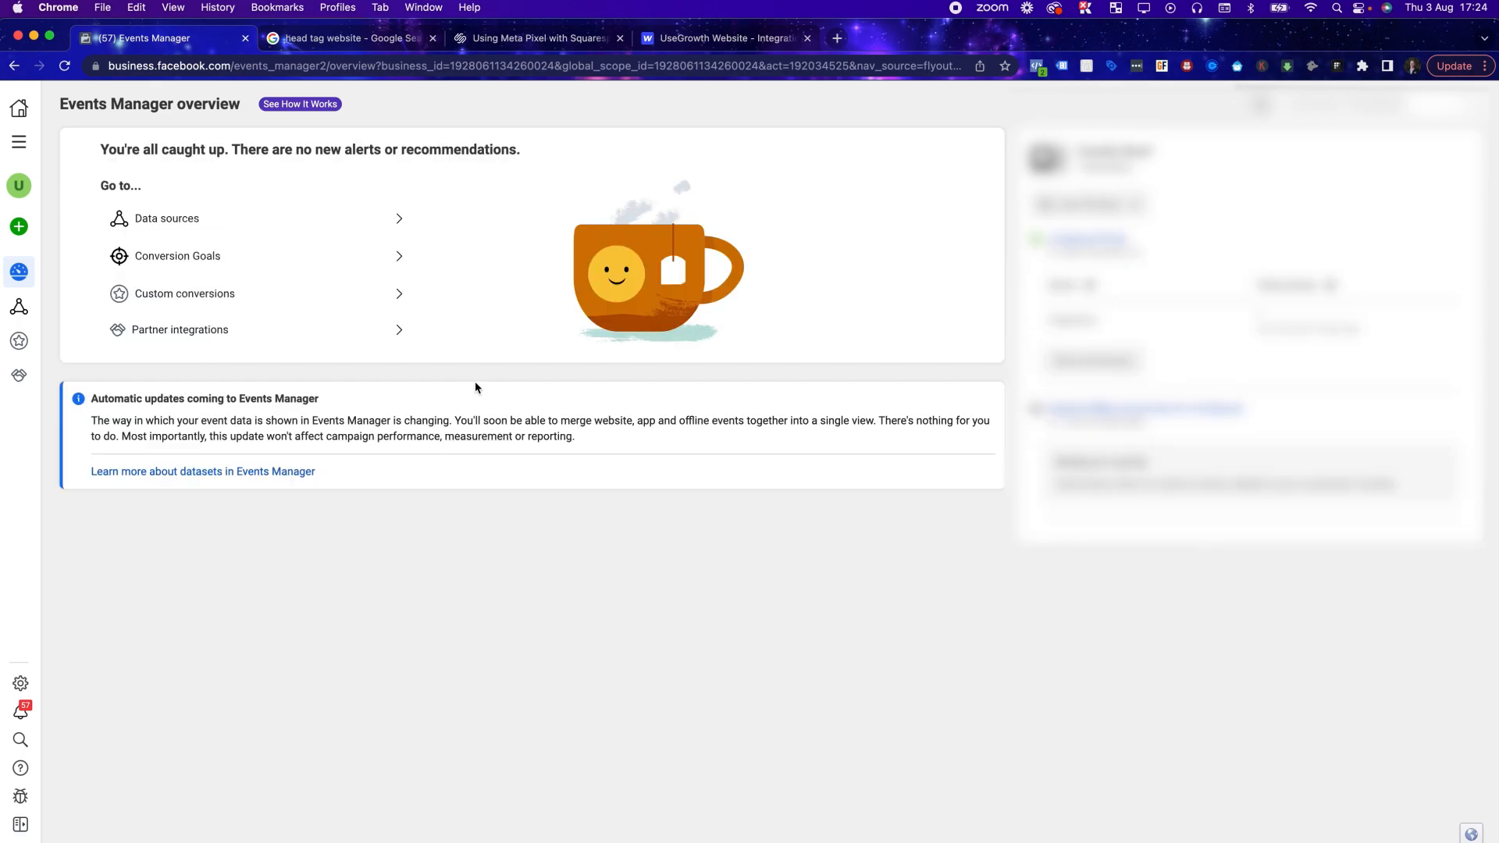
mouse_move(63, 362)
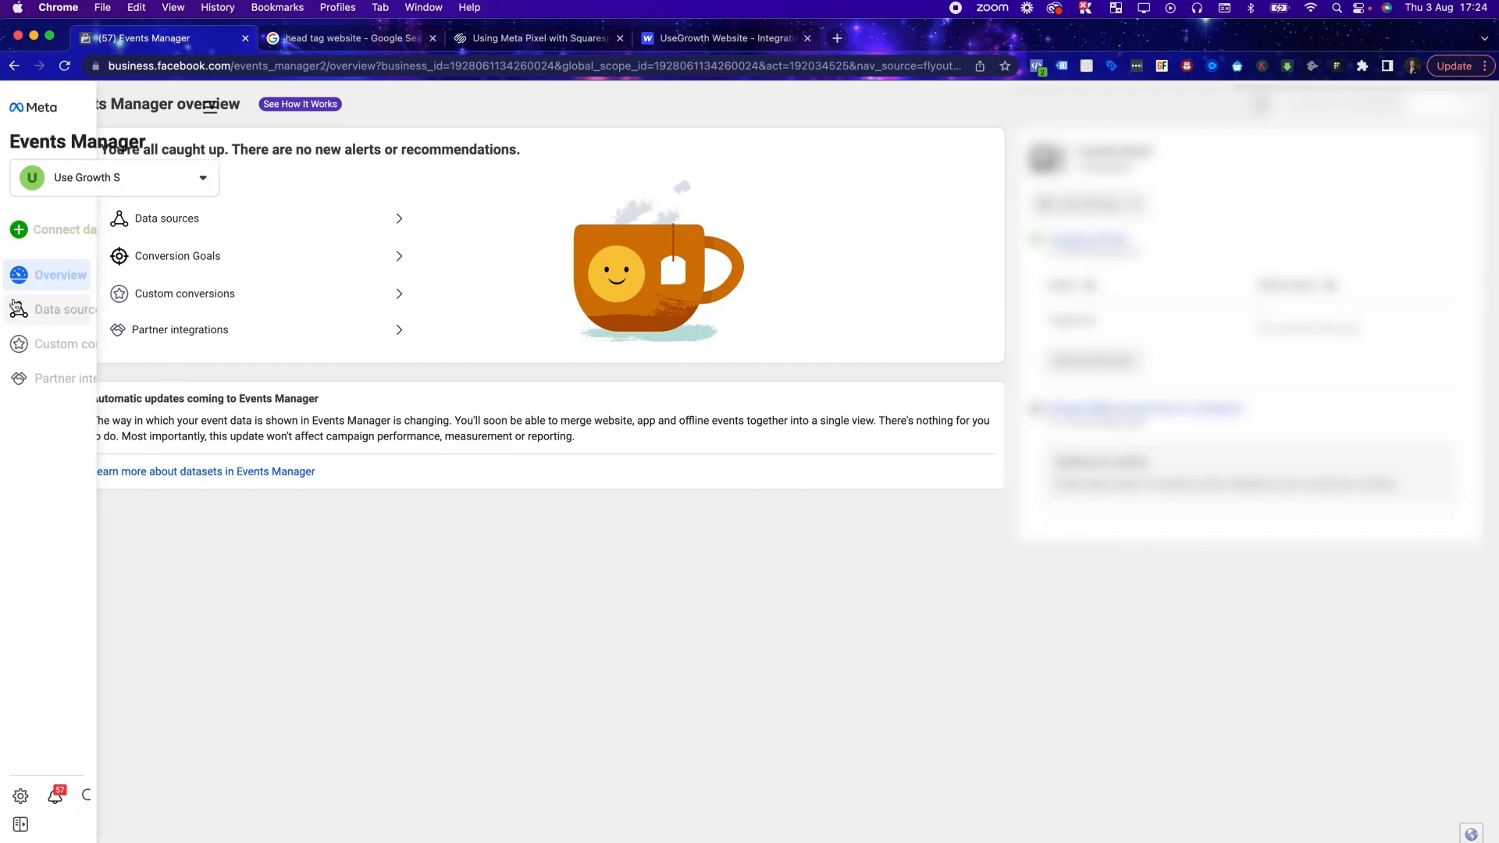
click(50, 311)
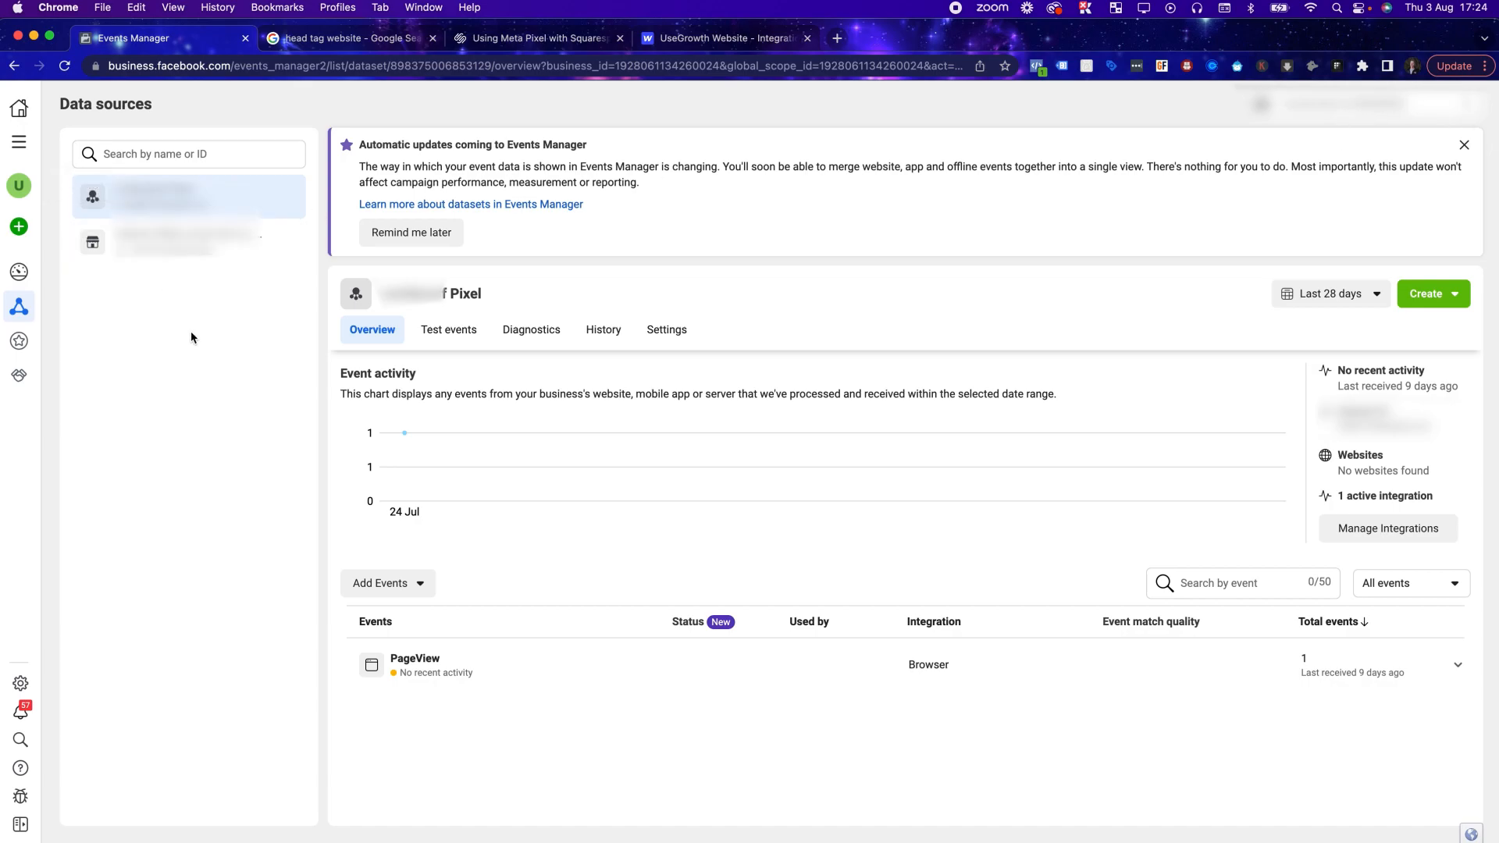
Step: Go back to Business settings and open the Pixels list under Data sources
click(19, 142)
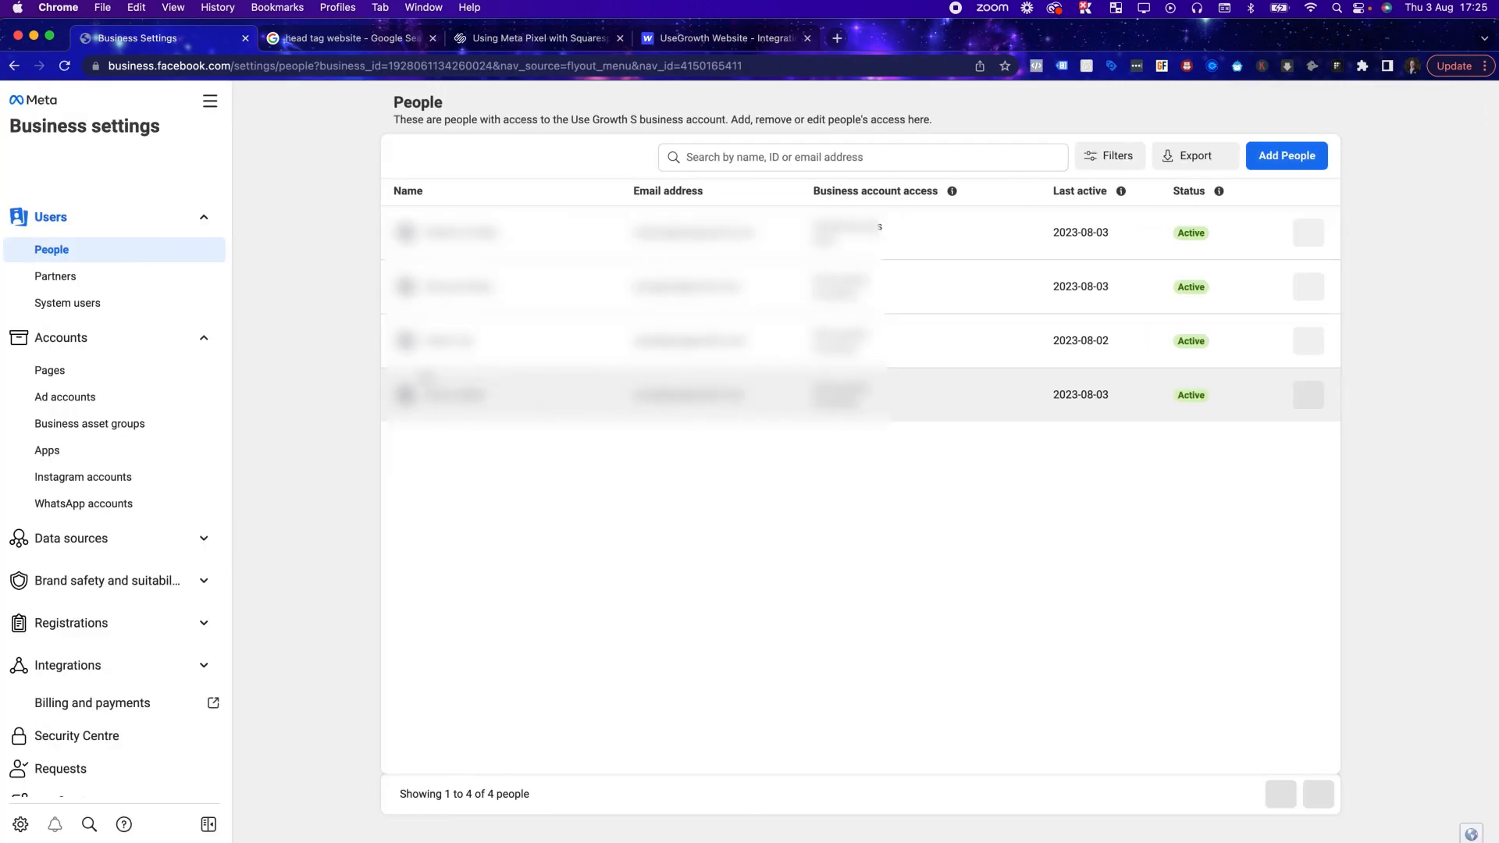
click(91, 551)
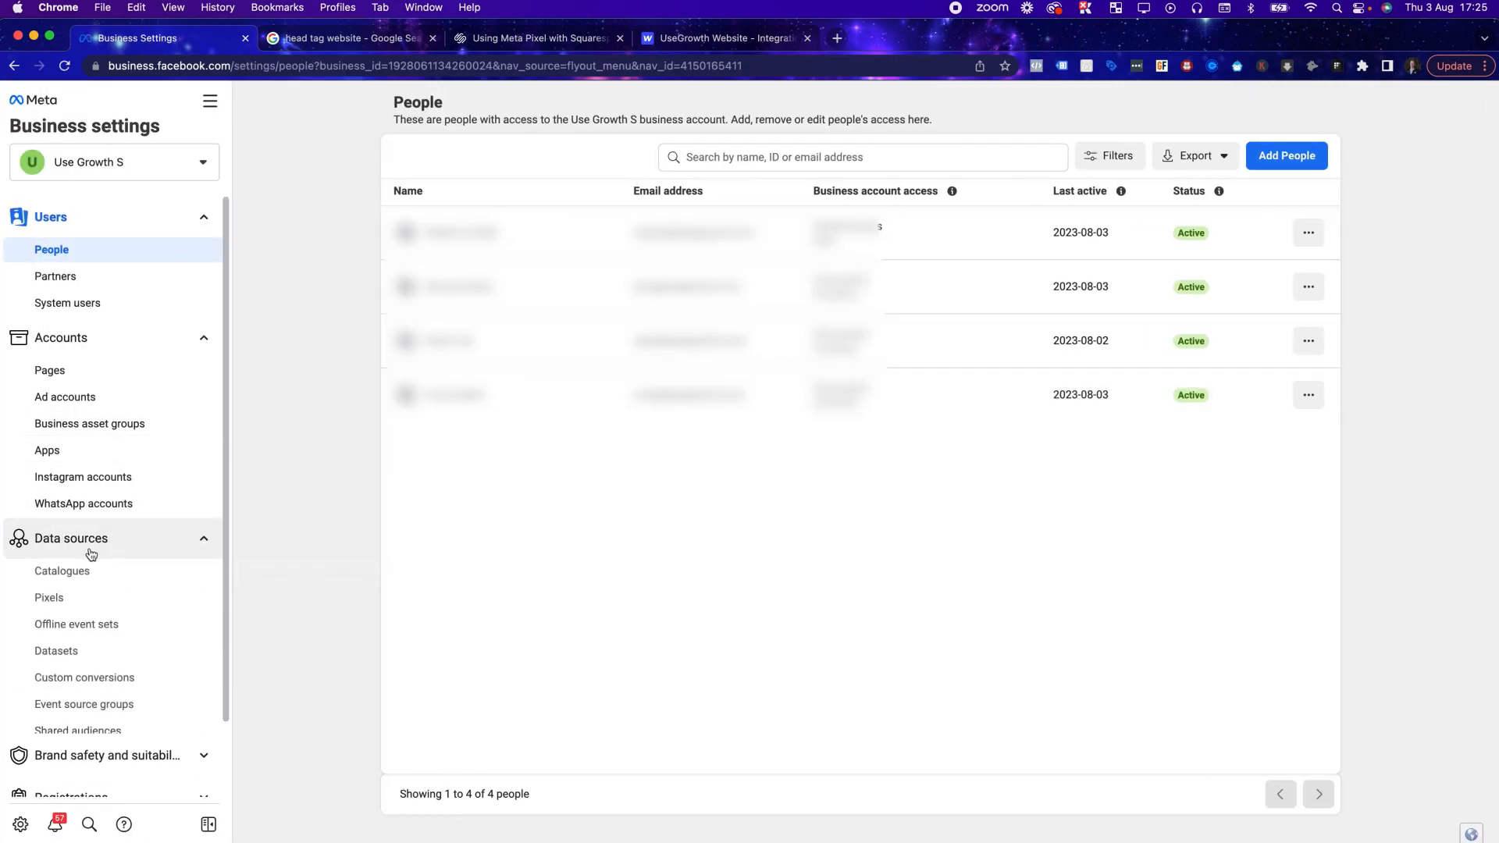
click(67, 598)
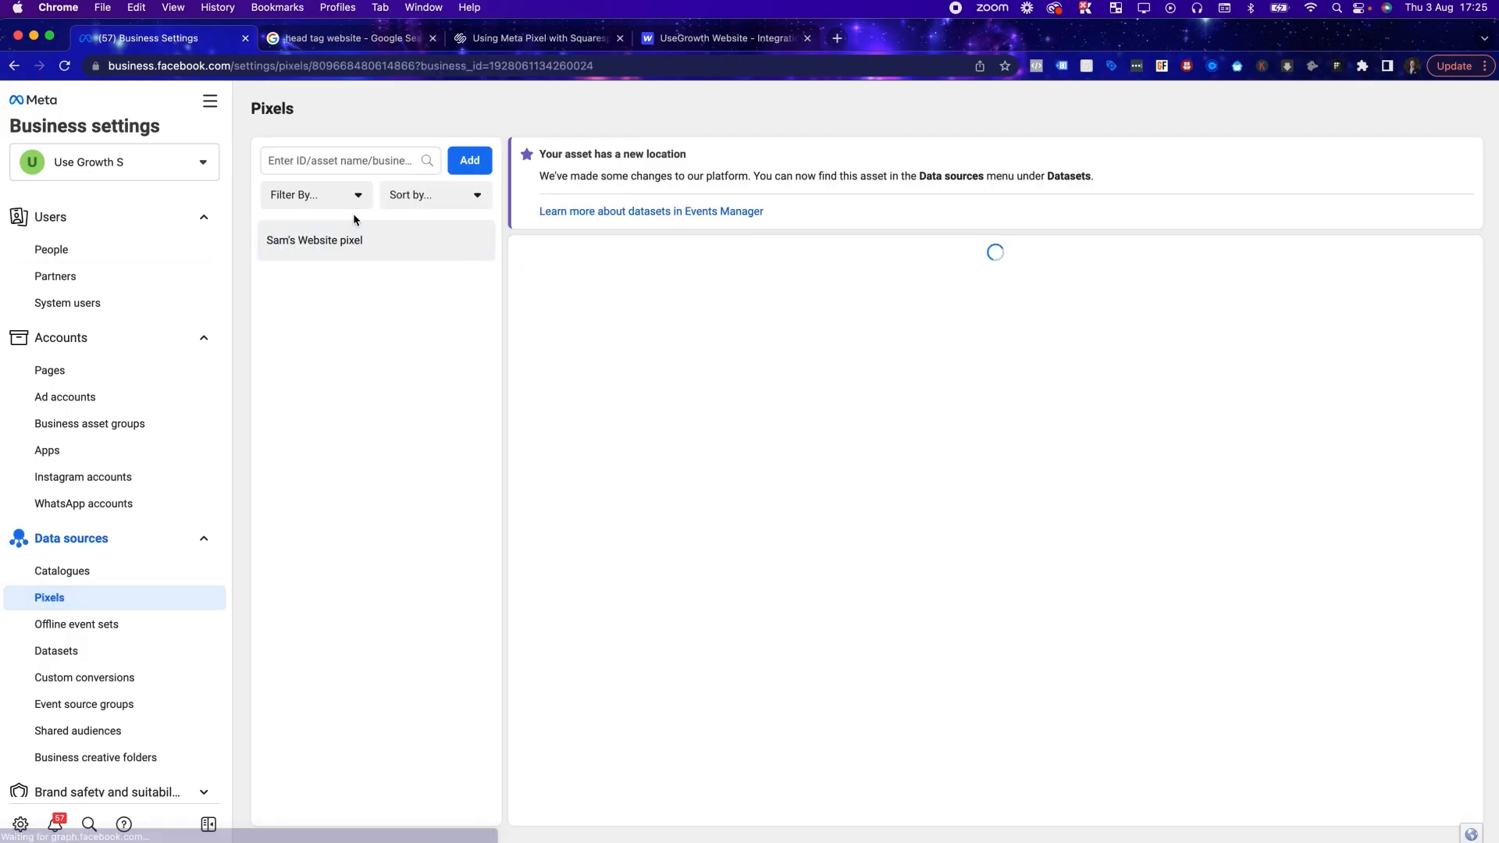
Step: Add one of the listed ad accounts as a connected asset of the website pixel
click(783, 299)
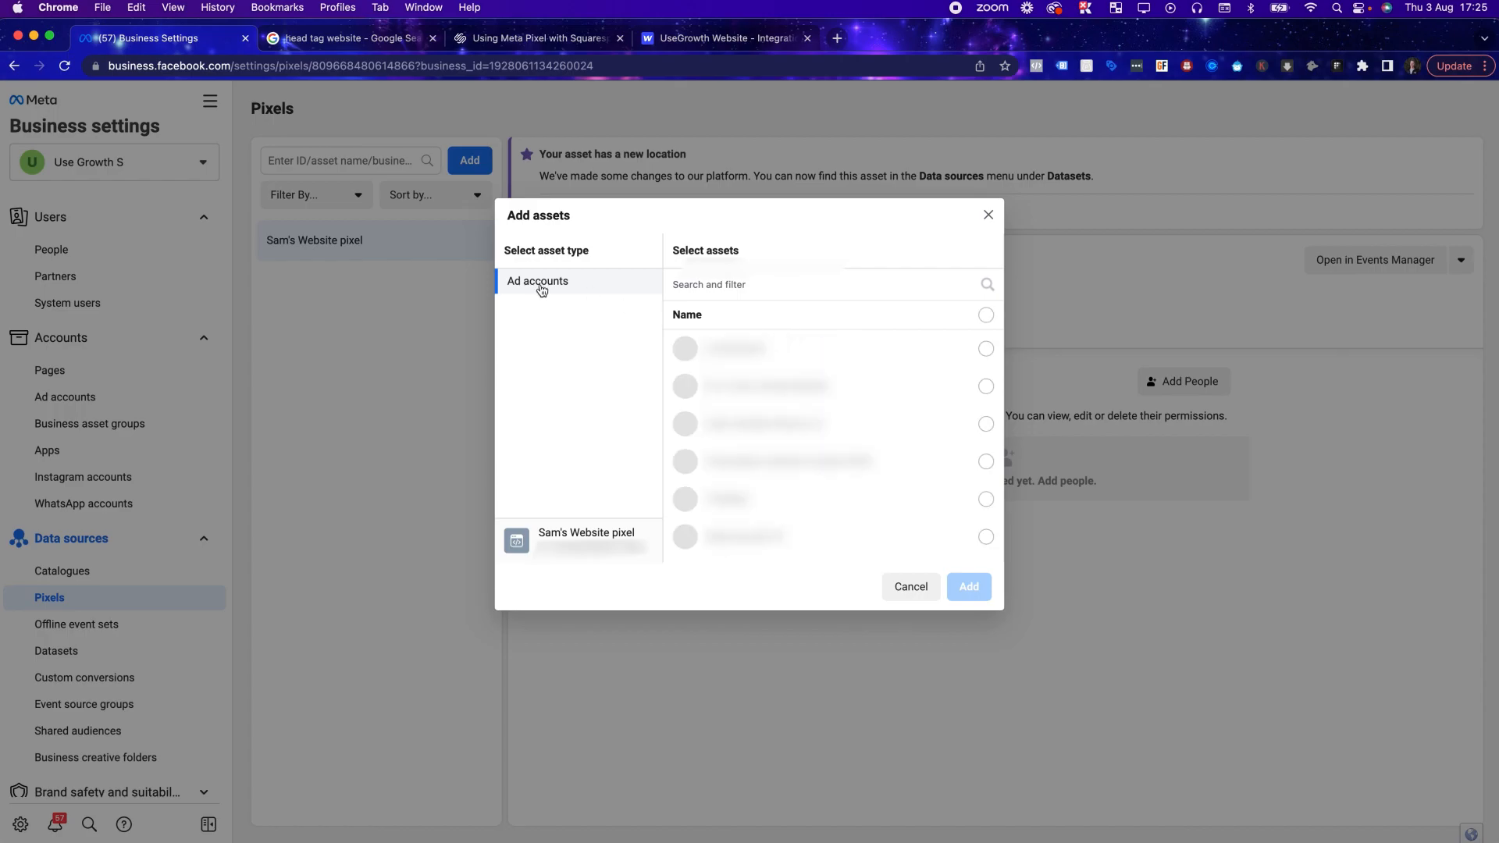
click(989, 217)
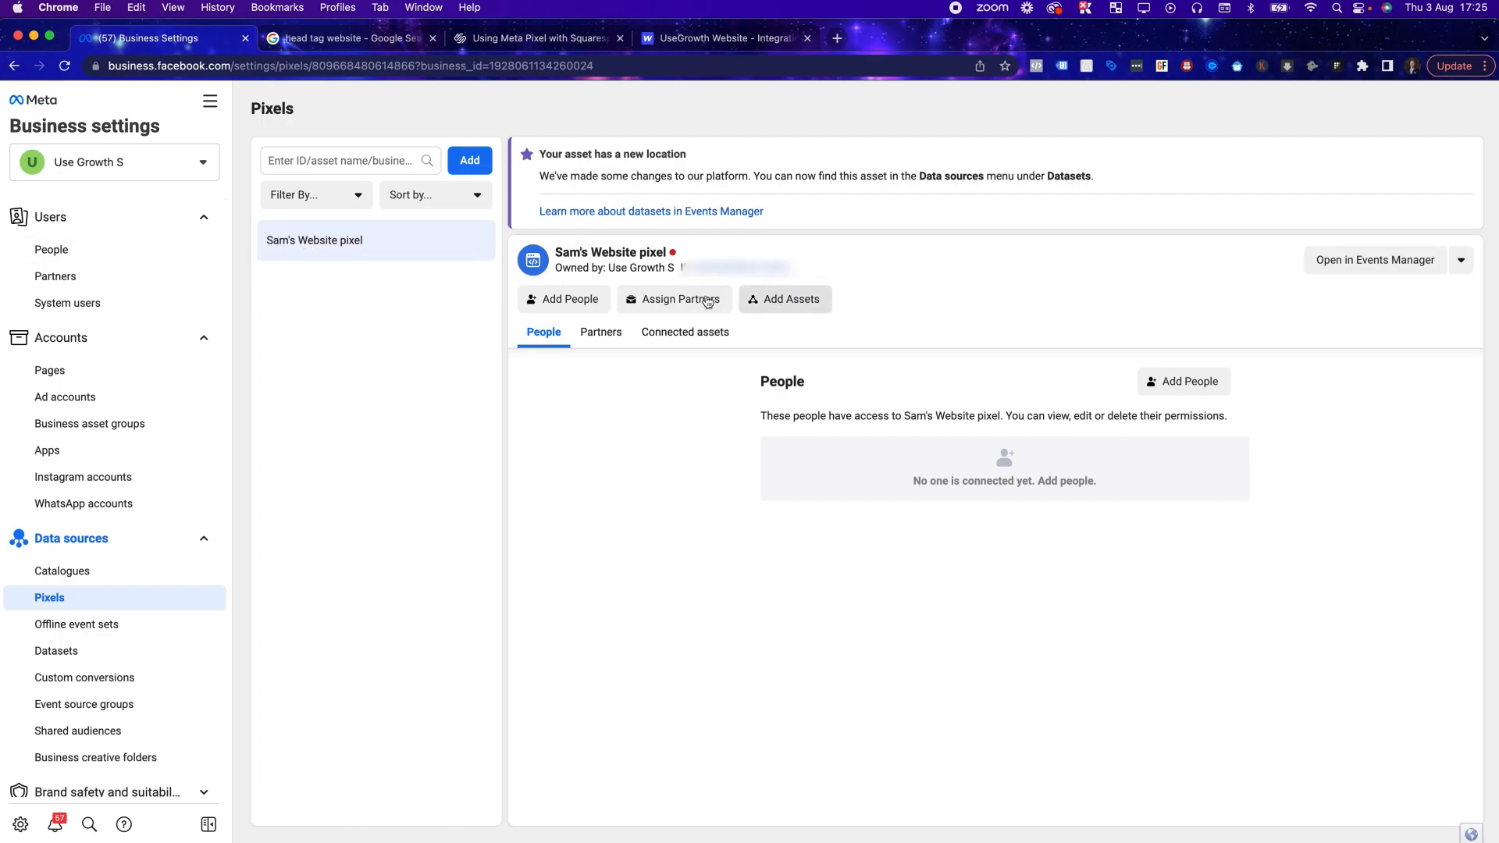
click(784, 303)
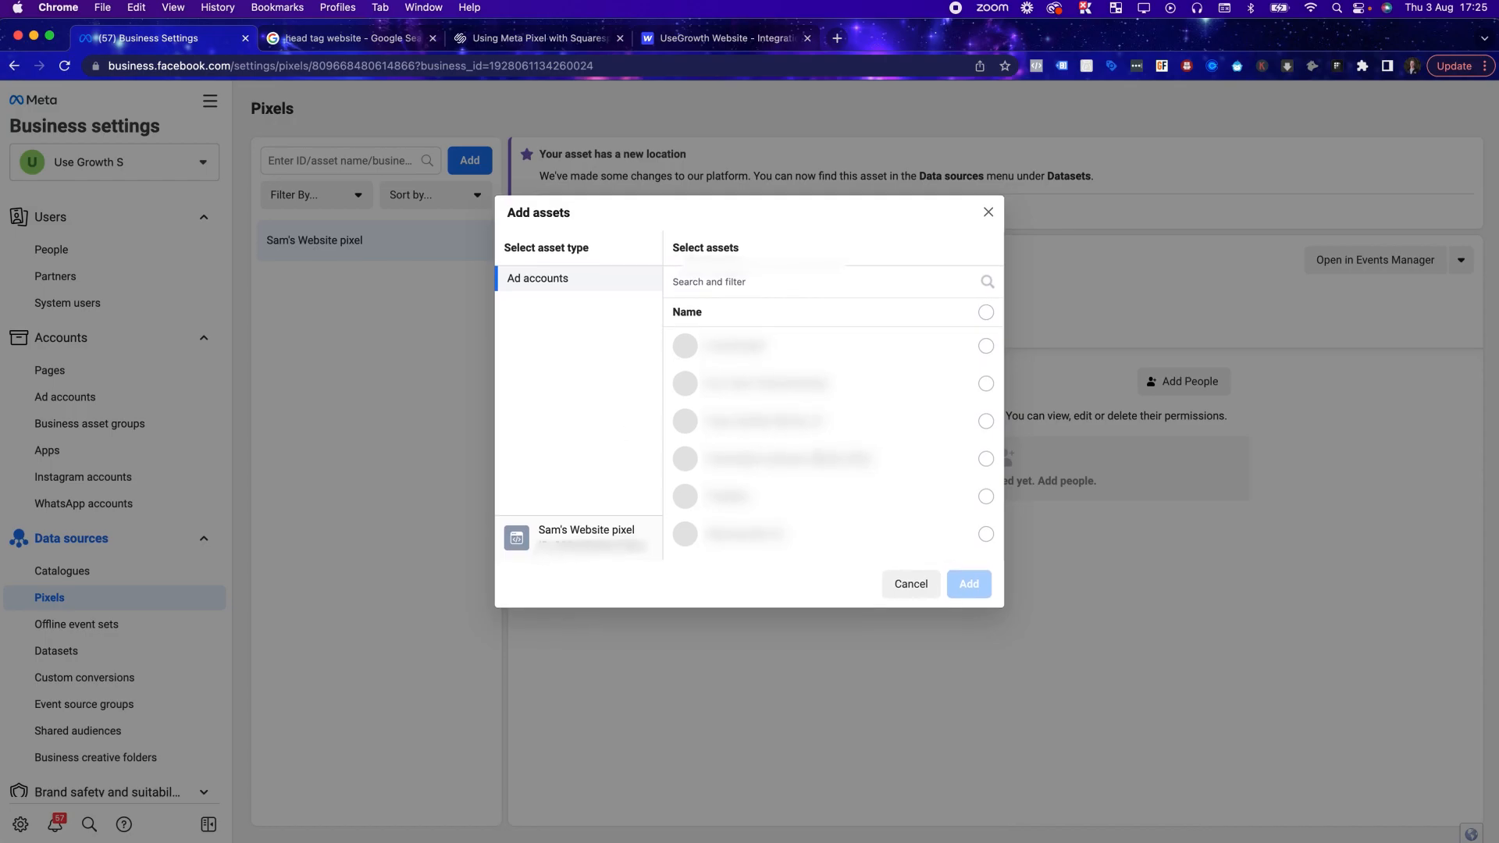
click(985, 387)
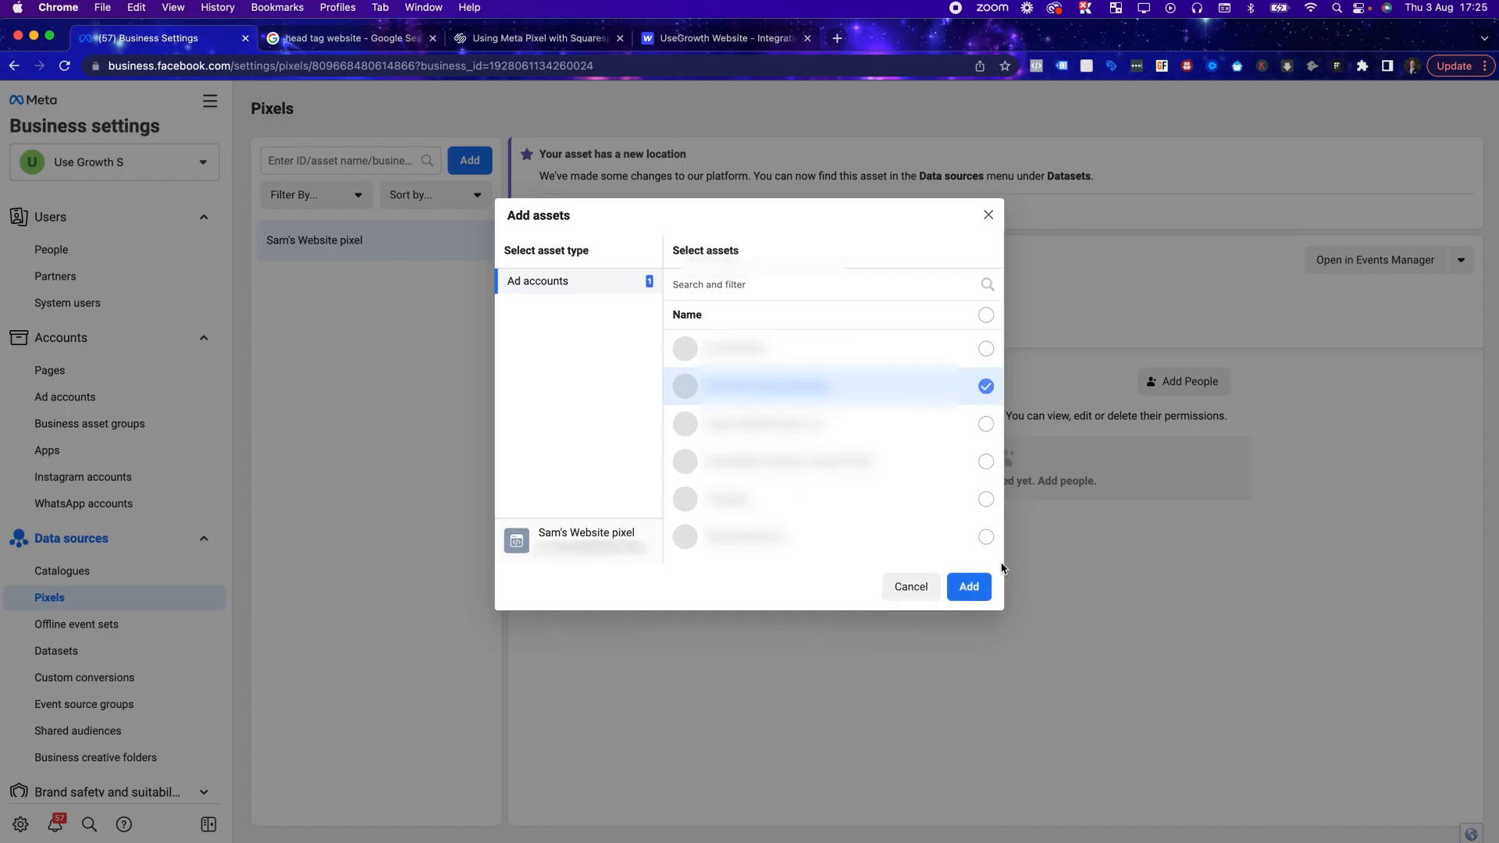
click(969, 587)
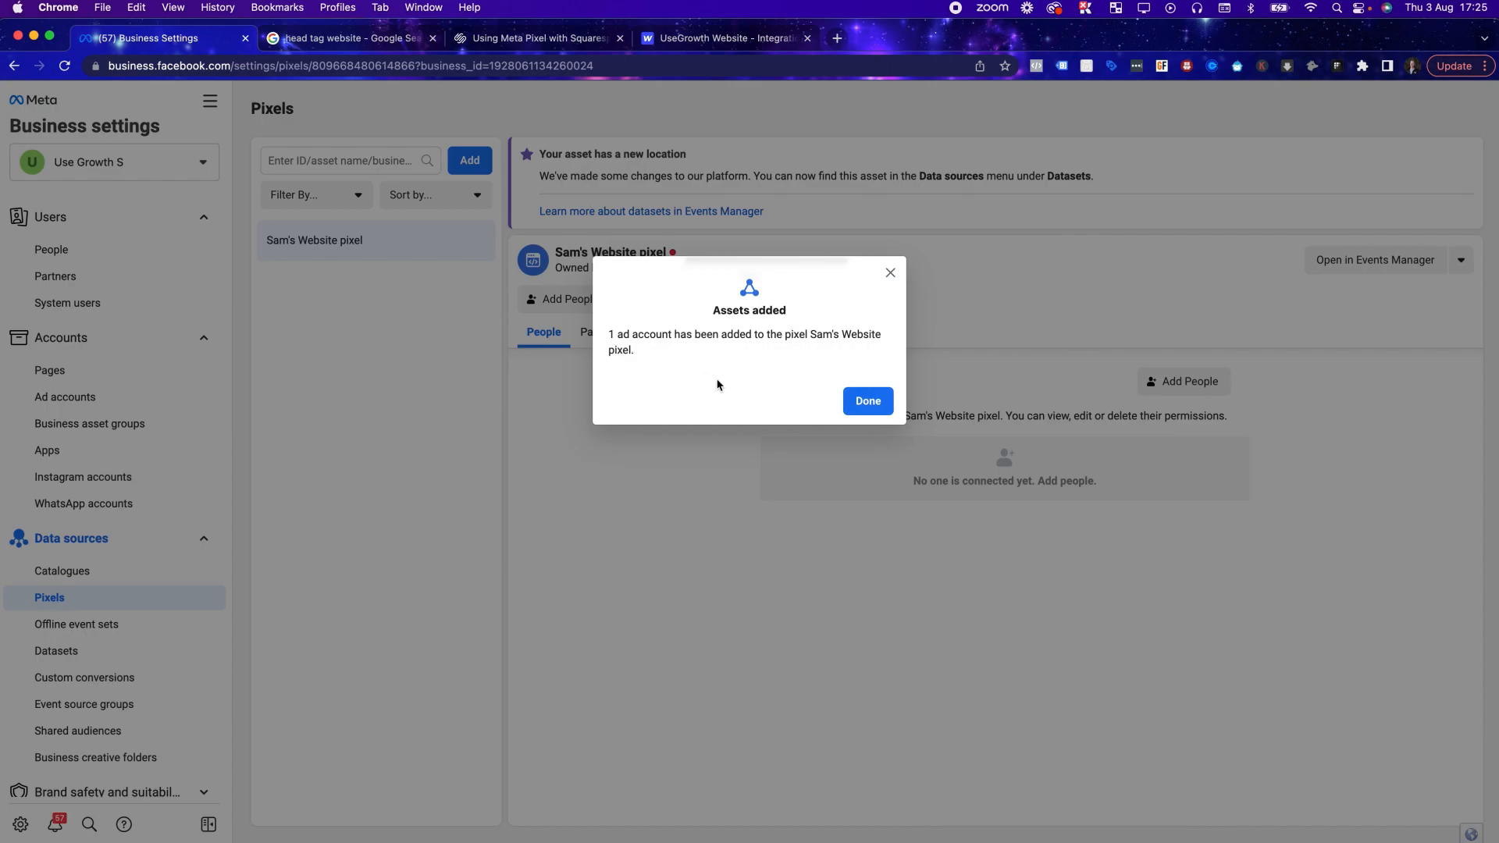
click(870, 411)
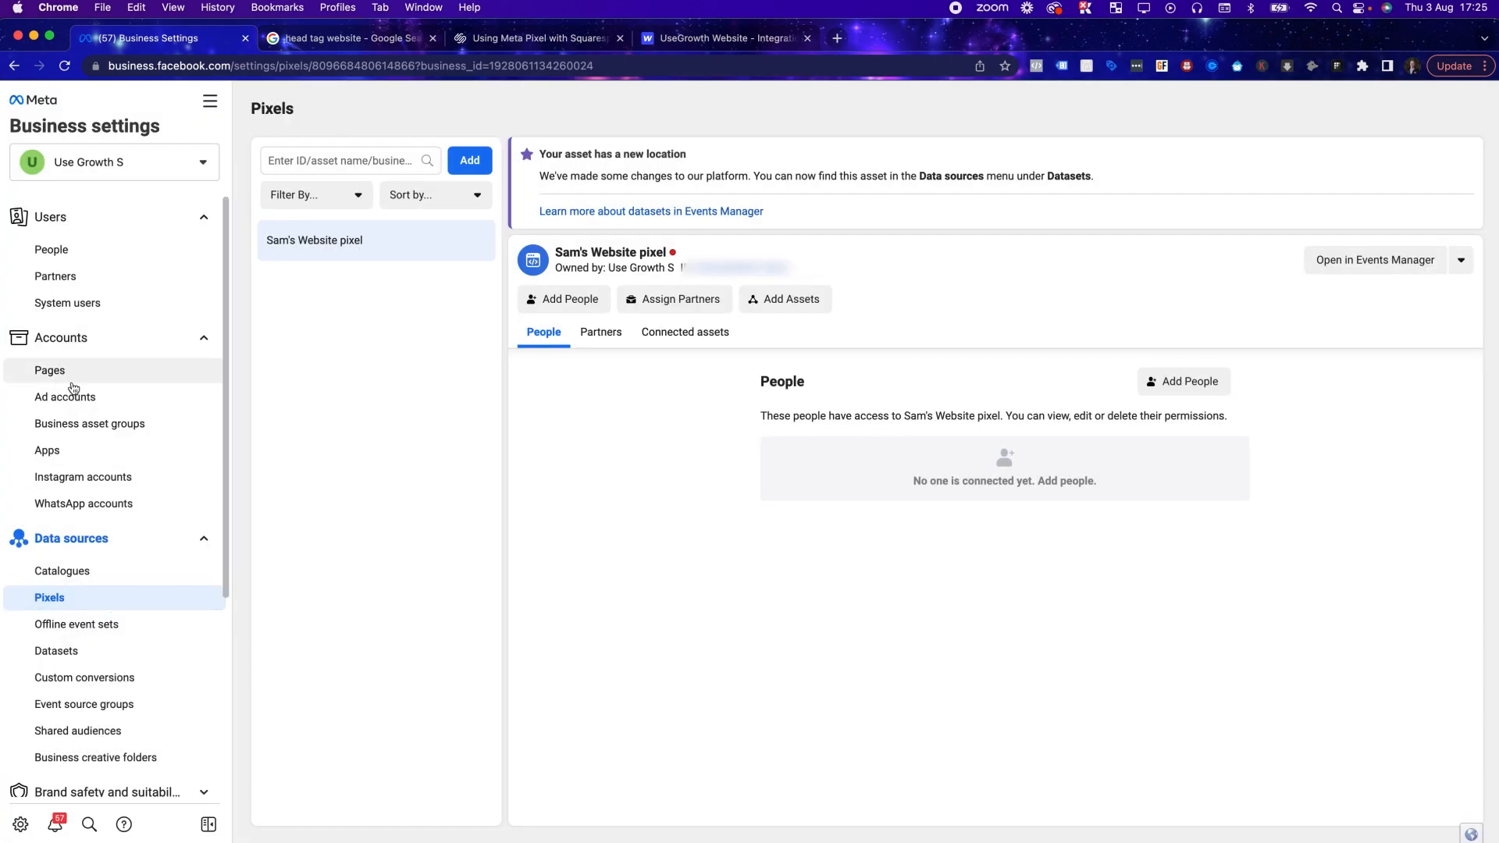
Step: Open Events Manager from all tools and go to its data sources
click(210, 101)
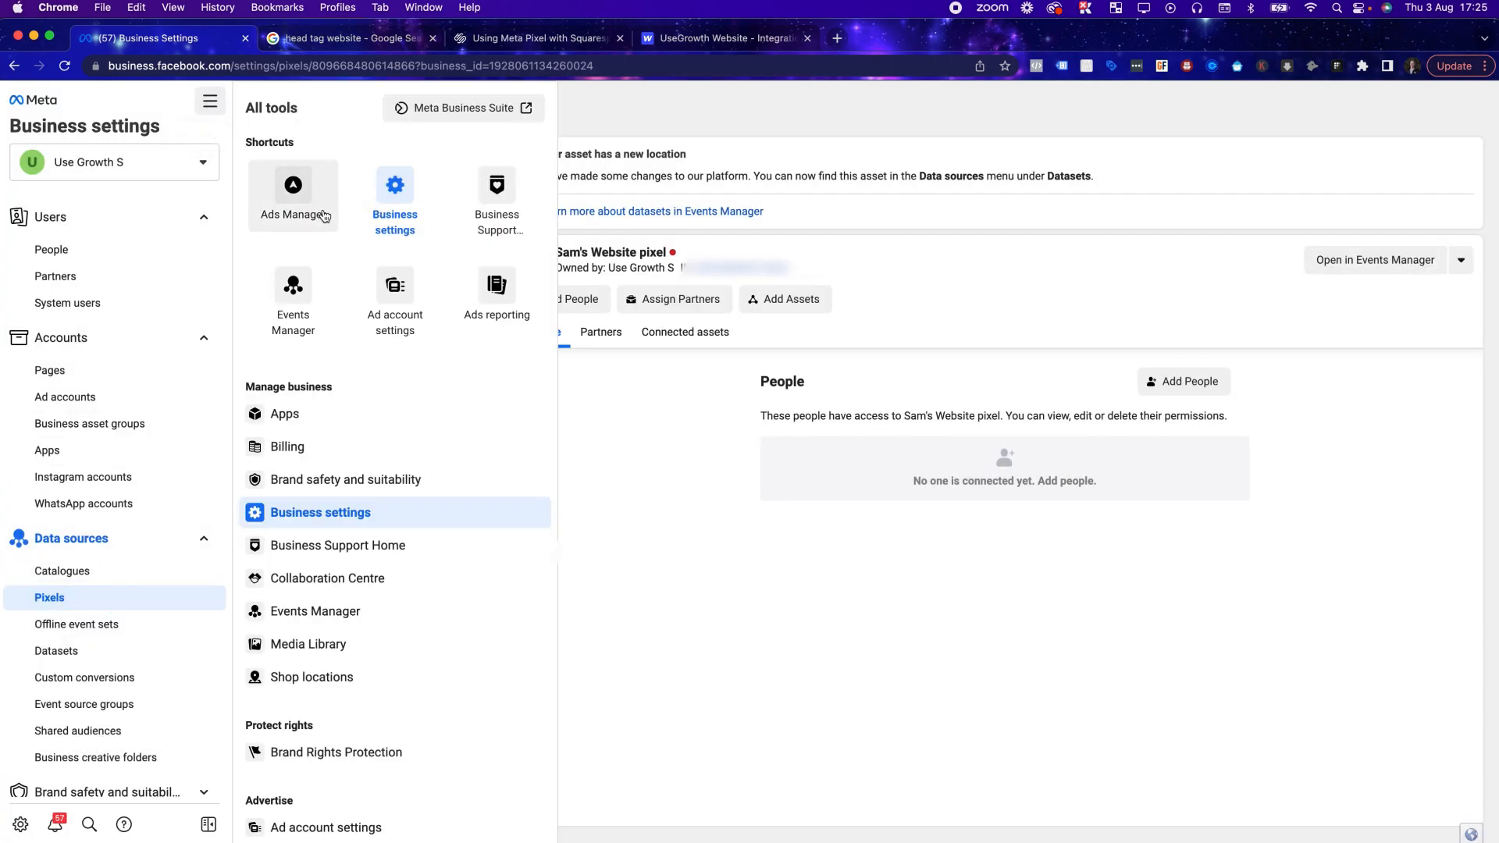
click(293, 289)
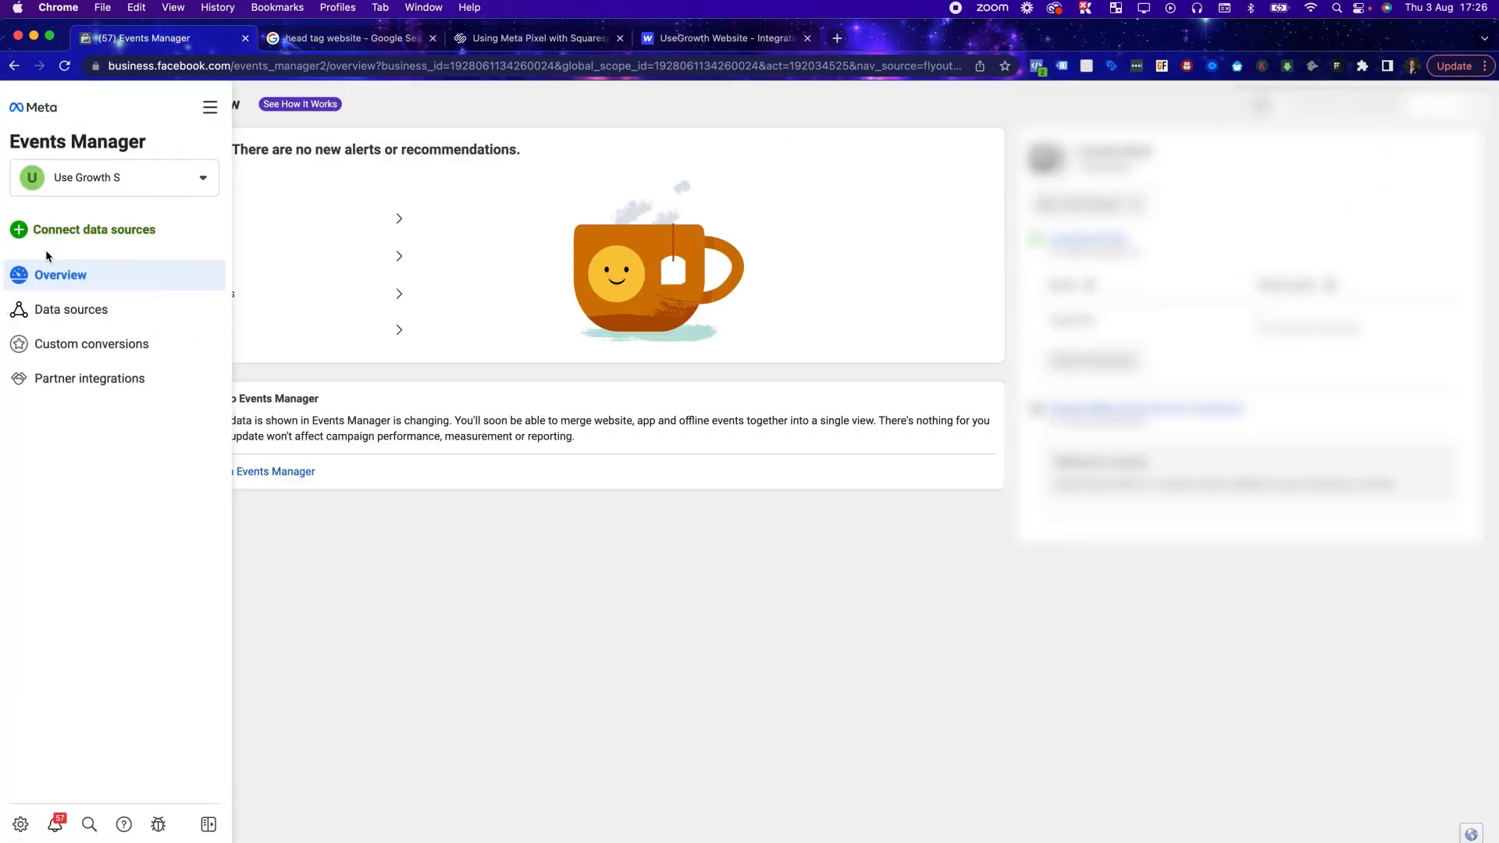
click(66, 310)
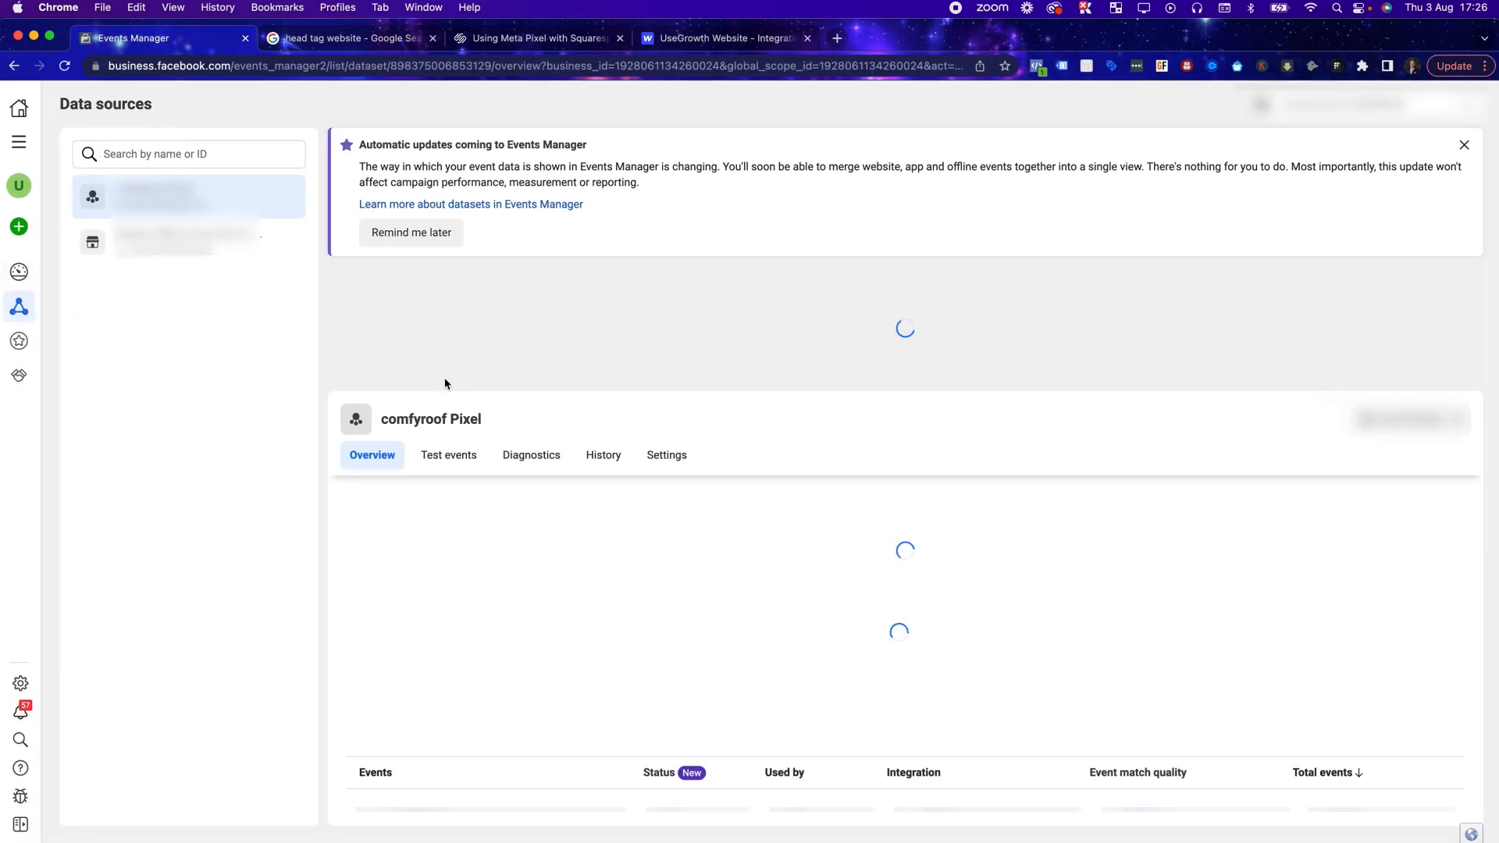
Step: Switch Events Manager to the ad account connected to the pixel and open the website pixel's overview
click(1331, 107)
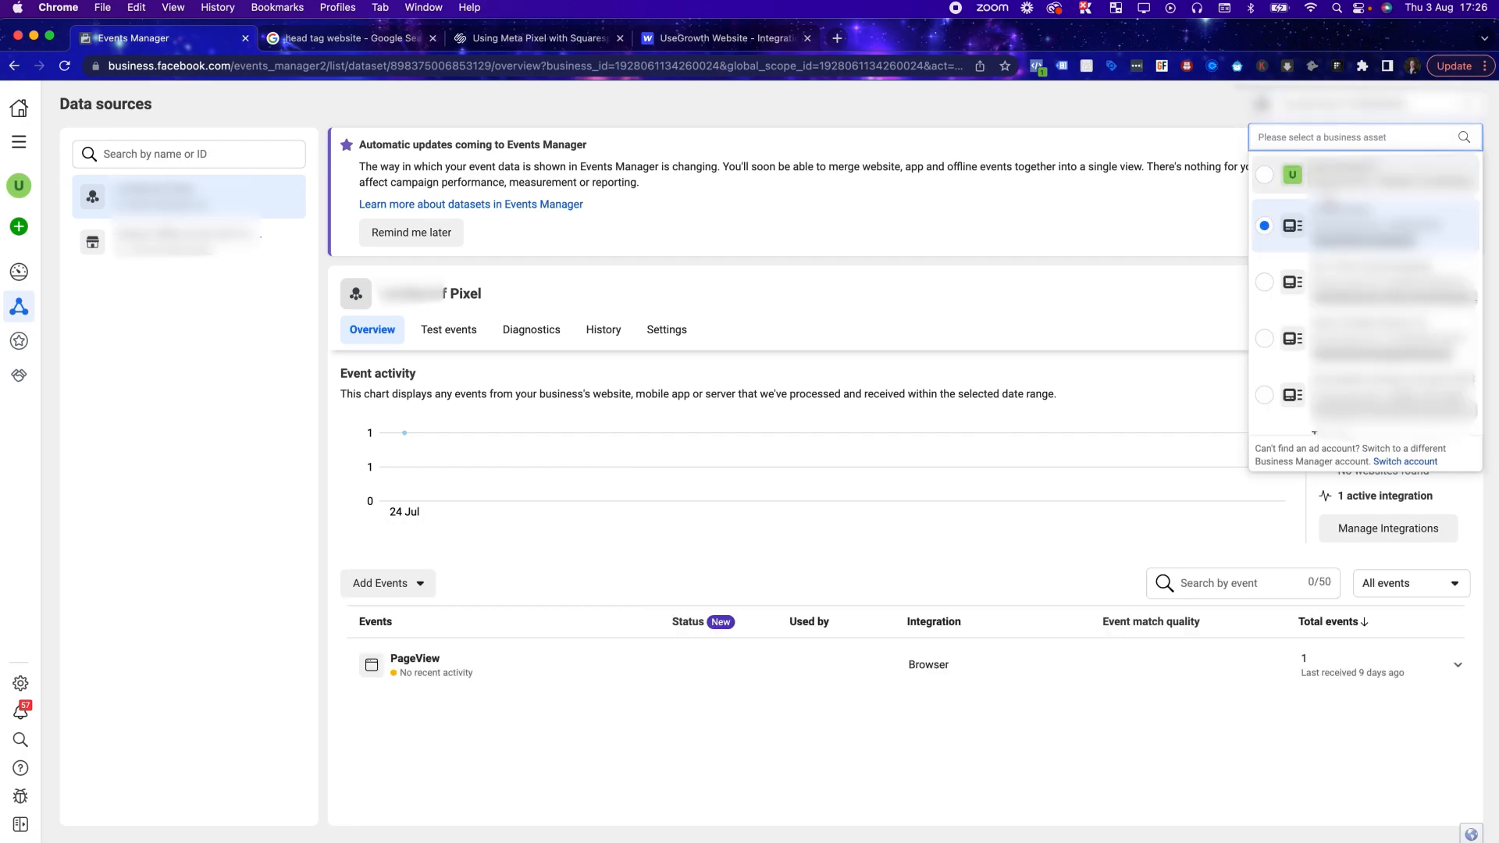
scroll(1370, 313, down, 1)
scroll(1370, 314, down, 2)
click(1370, 313)
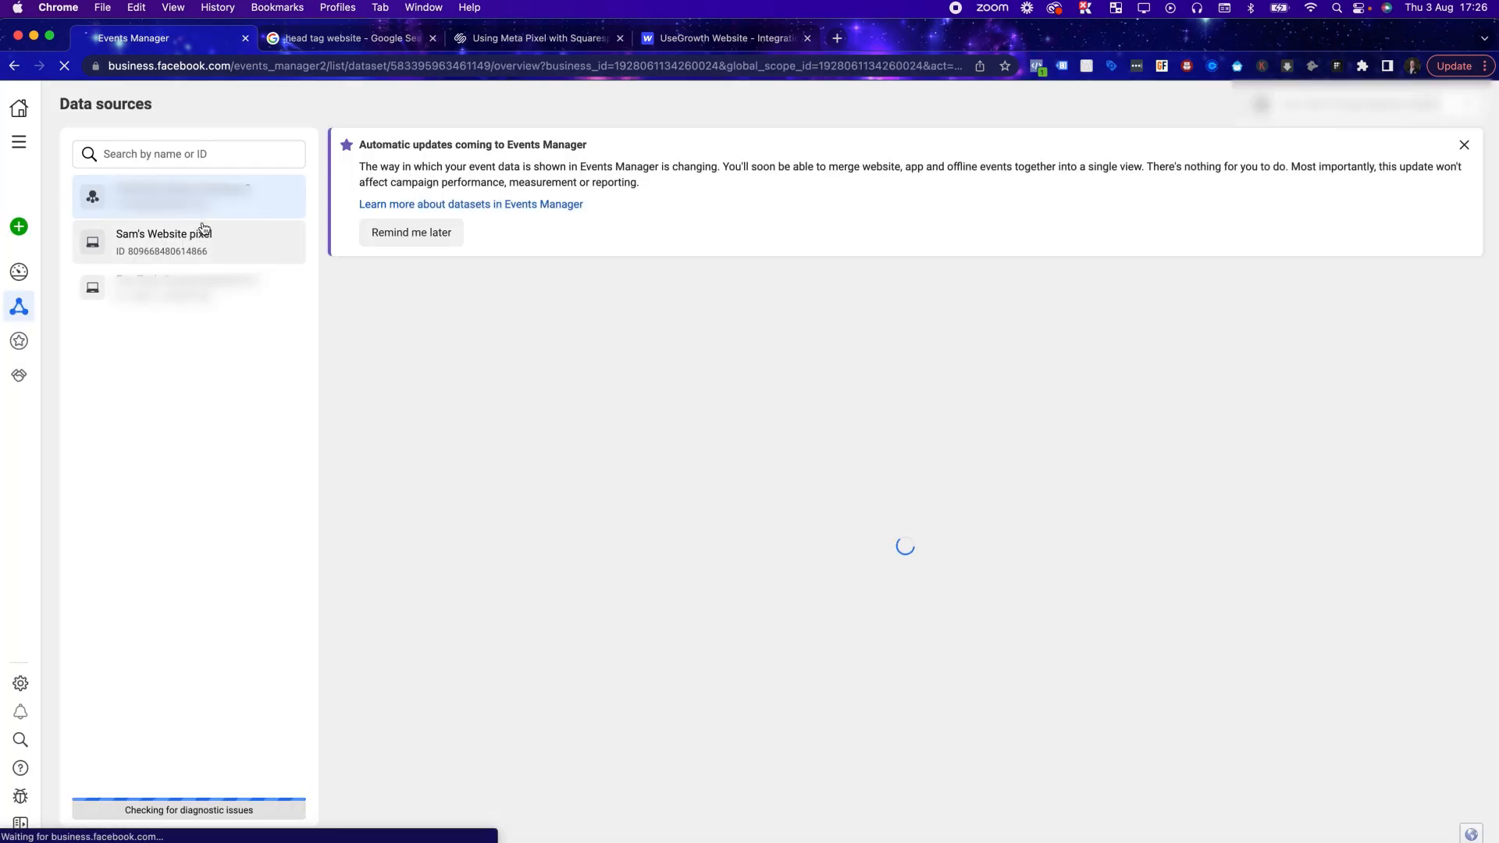
click(203, 231)
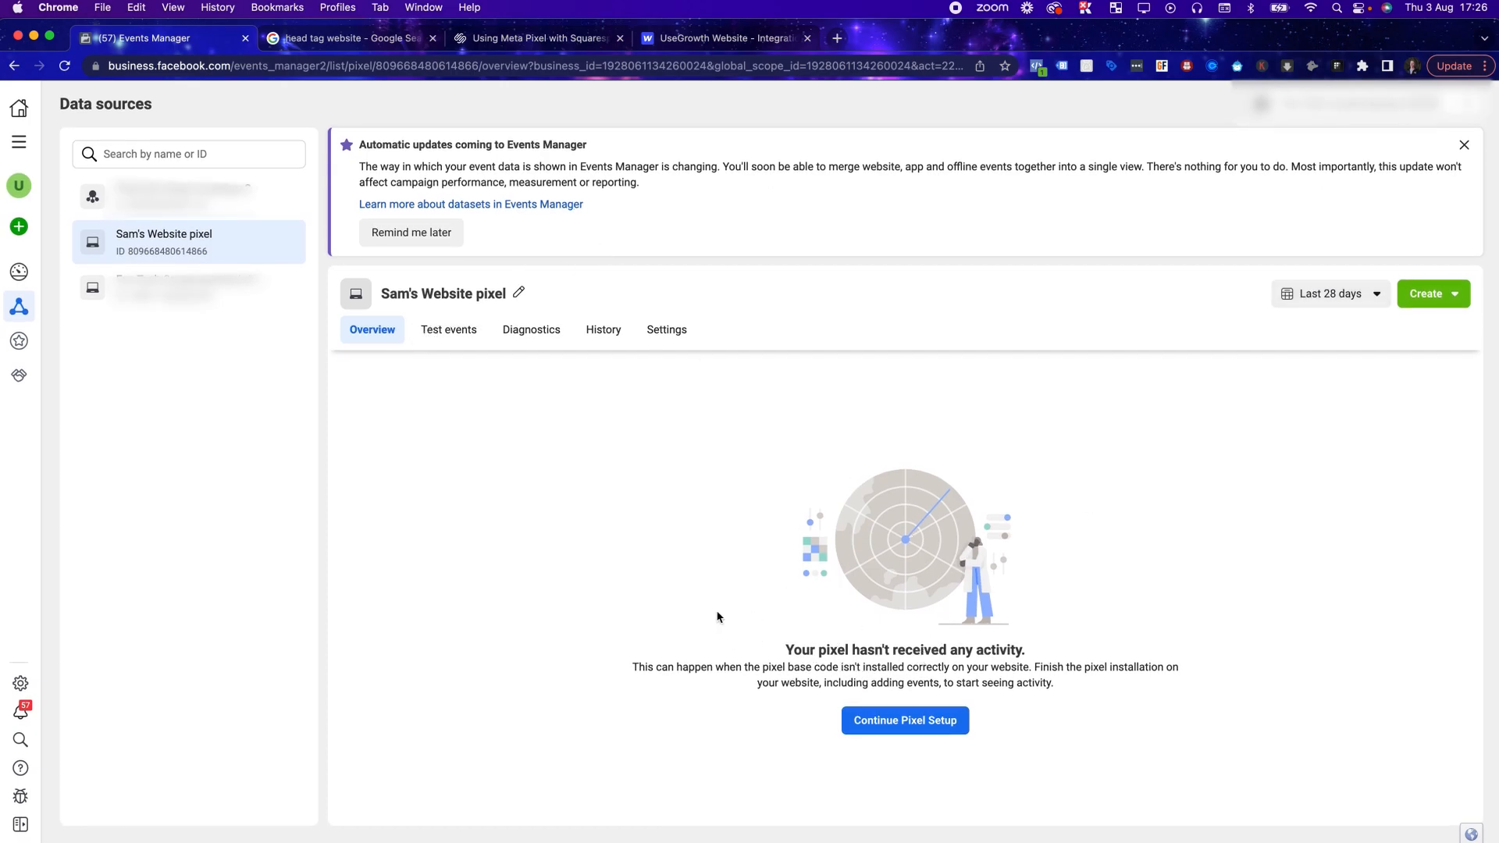
Step: Continue the pixel setup through to the base code installation and copy the base code
click(910, 719)
click(850, 391)
click(943, 502)
click(676, 395)
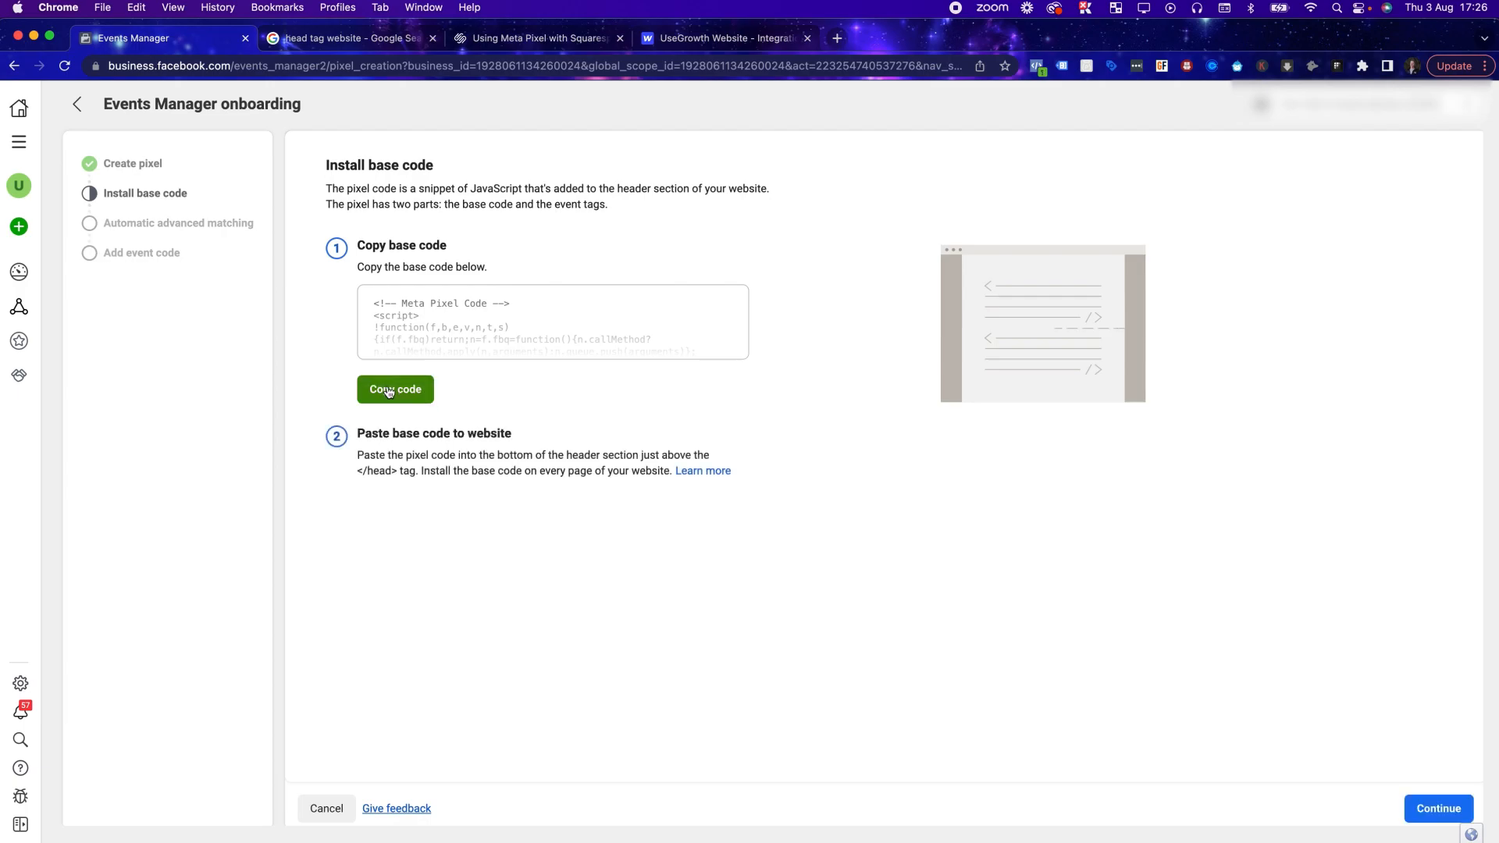
click(388, 390)
Step: Complete the onboarding with automatic advanced matching off and no events added, returning to the pixel overview
click(1440, 808)
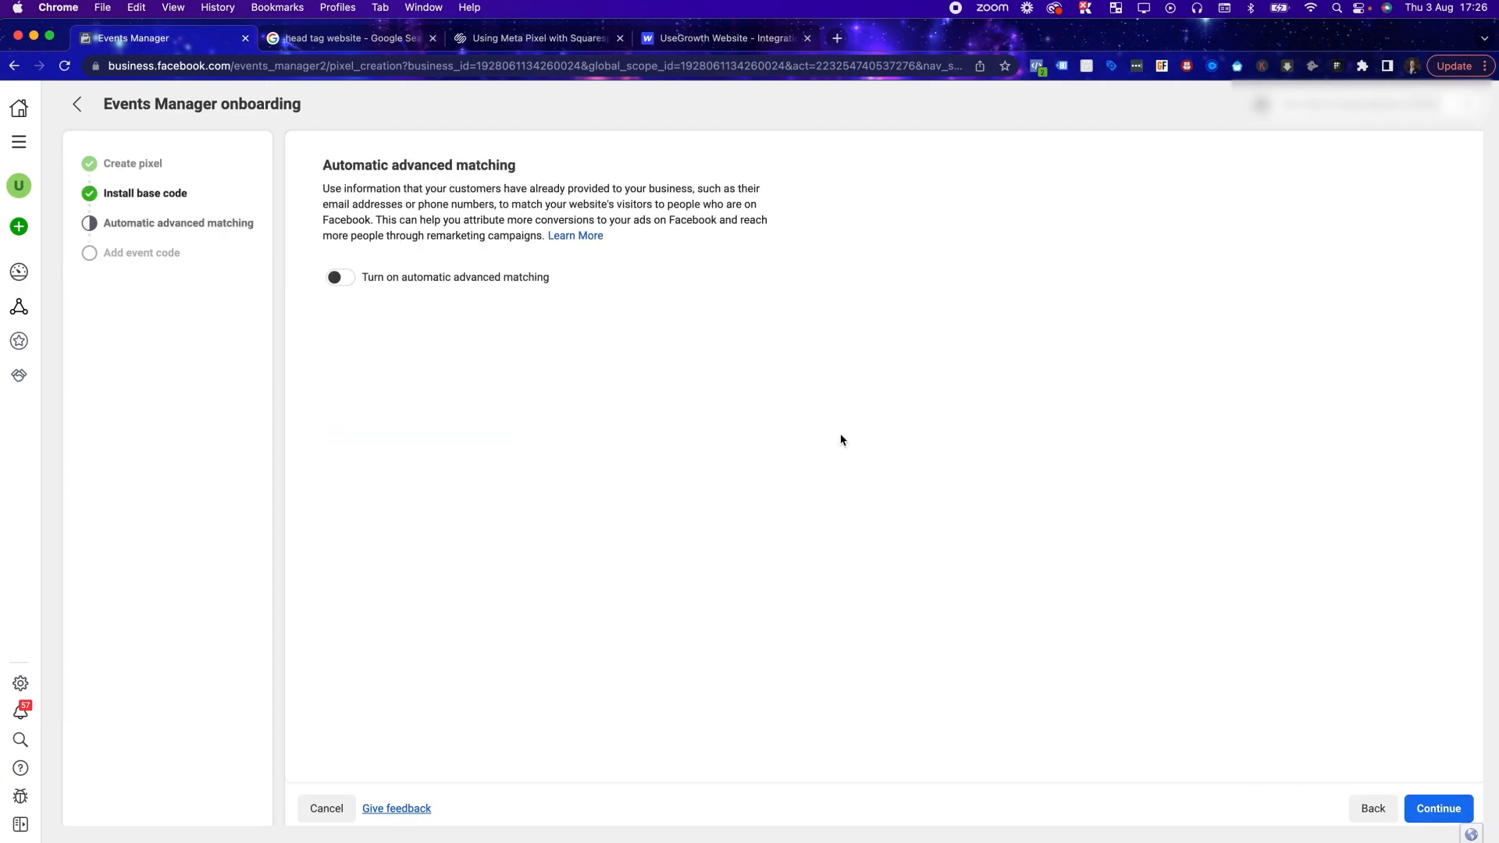
click(1438, 809)
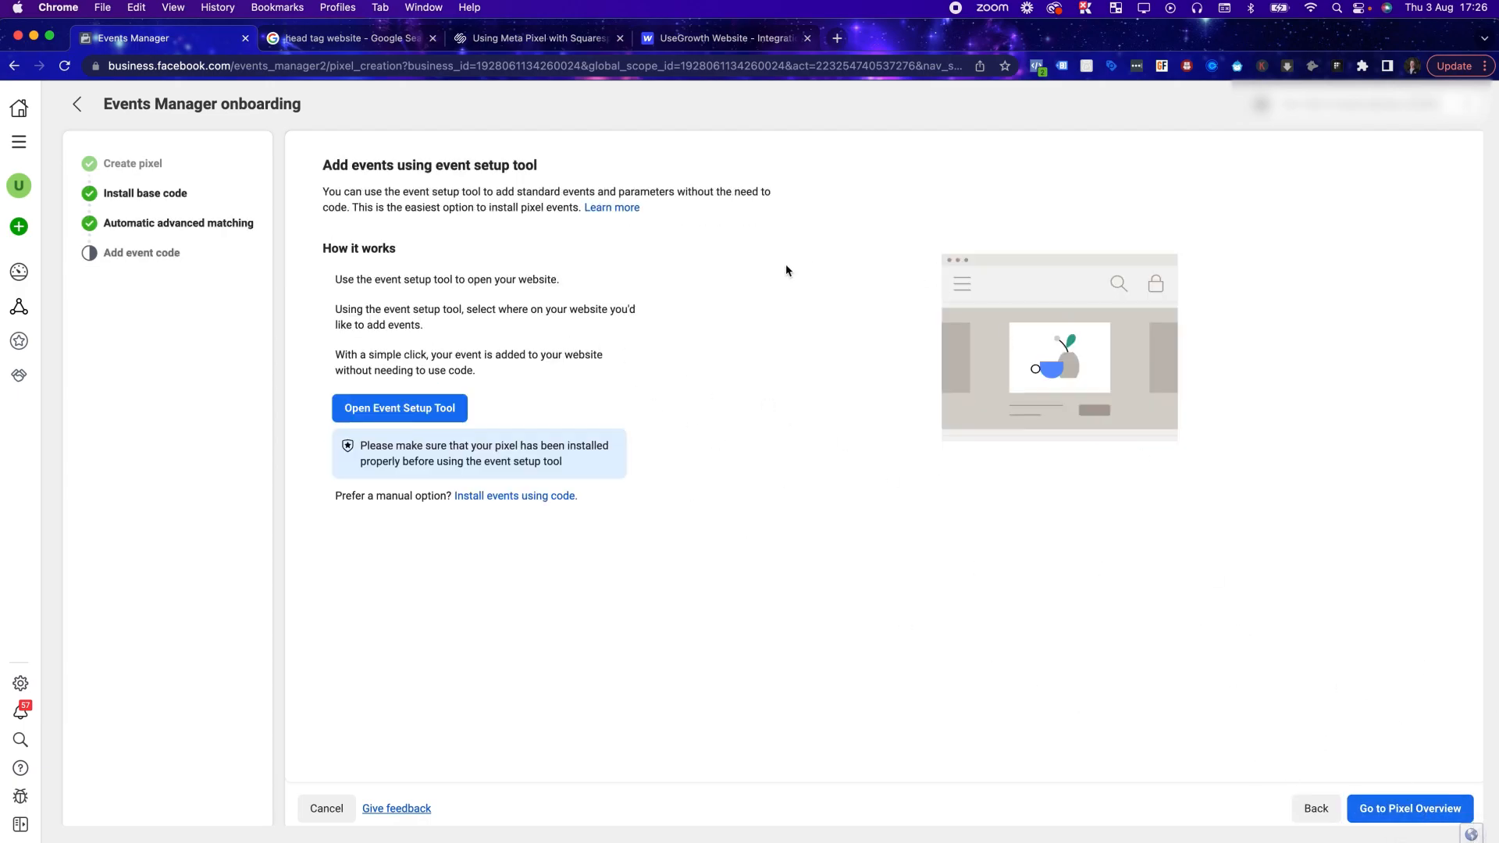
click(1393, 807)
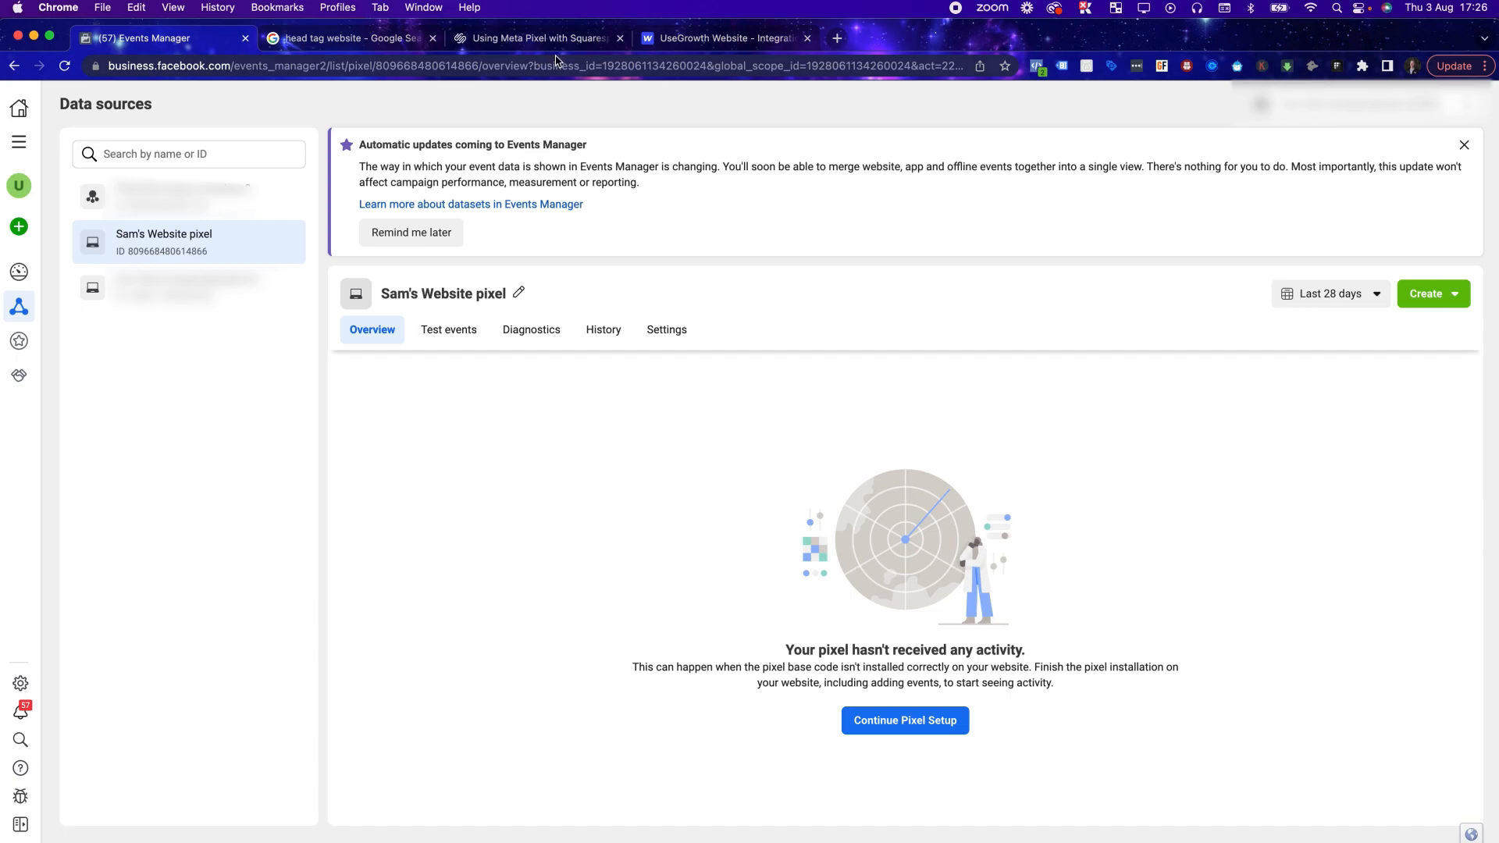
Step: Copy the pixel ID from Events Manager and paste it into the Facebook pixel ID field in Webflow's Integrations settings
click(686, 41)
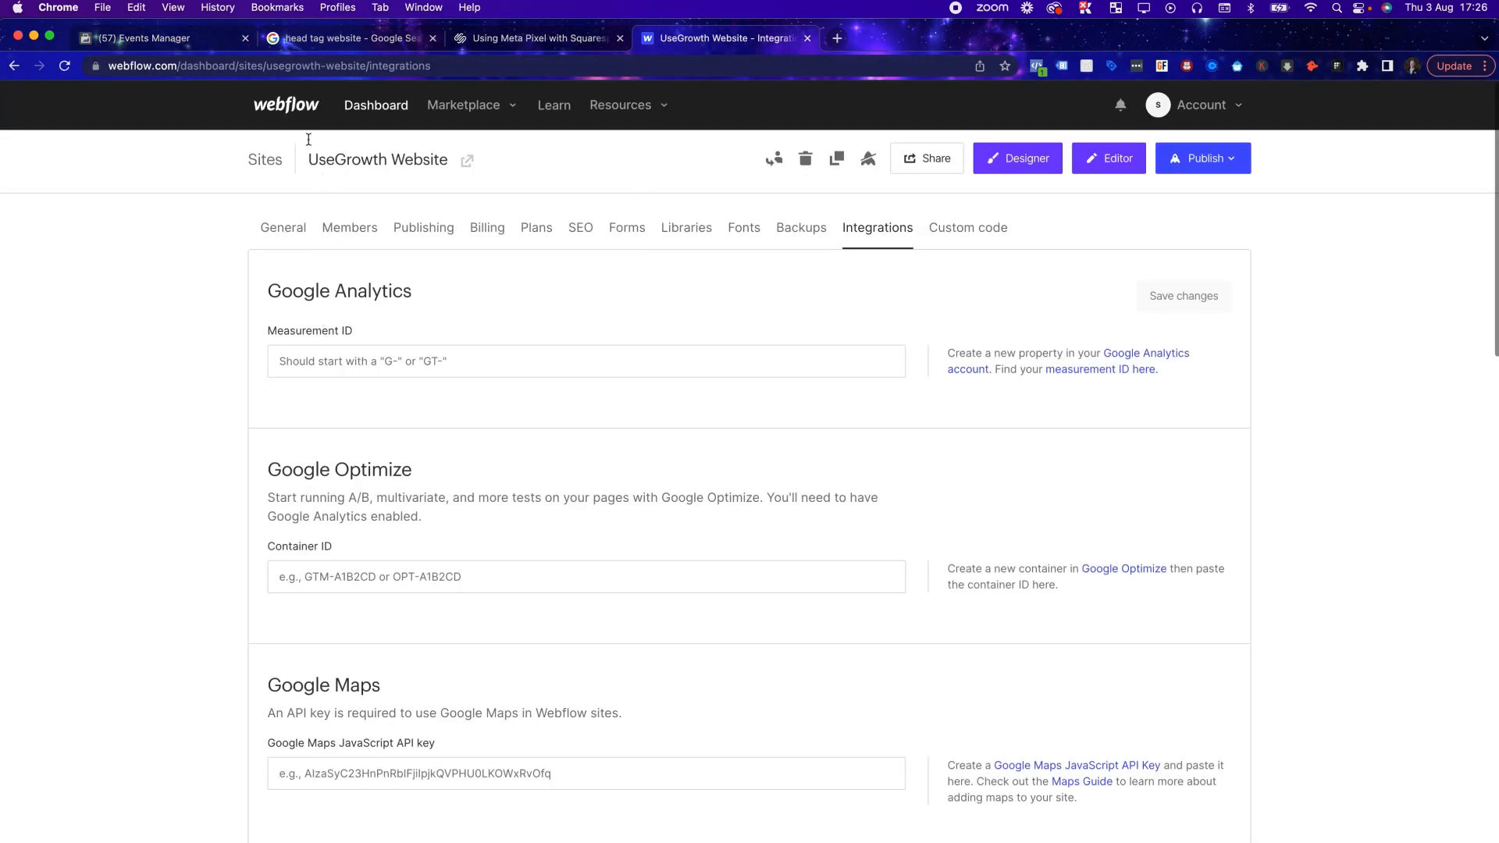
click(177, 48)
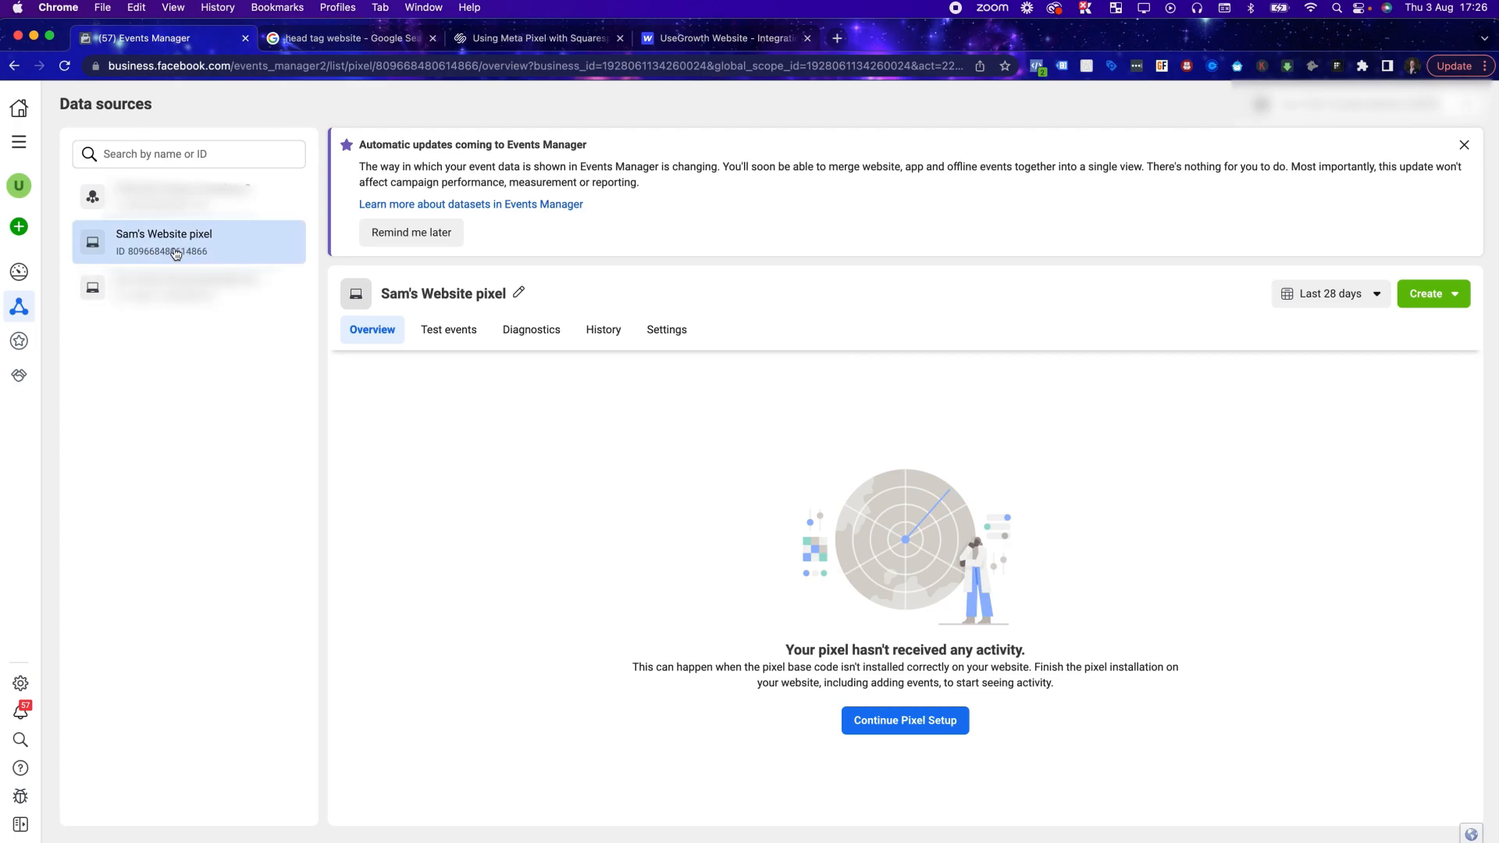
drag(207, 253, 125, 253)
key(super+c)
click(695, 41)
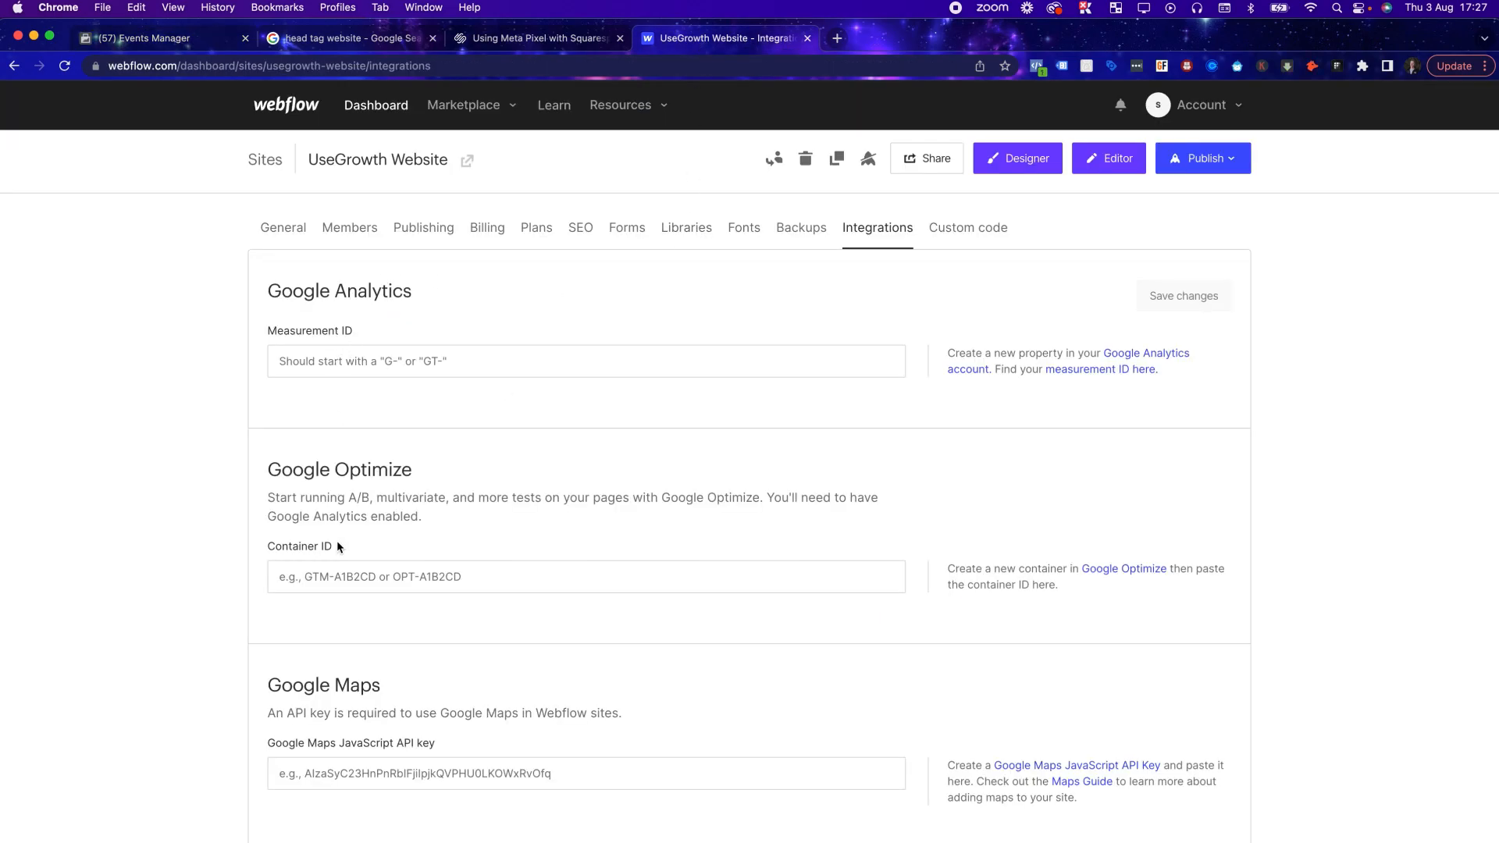
scroll(338, 543, down, 5)
click(334, 612)
key(super+v)
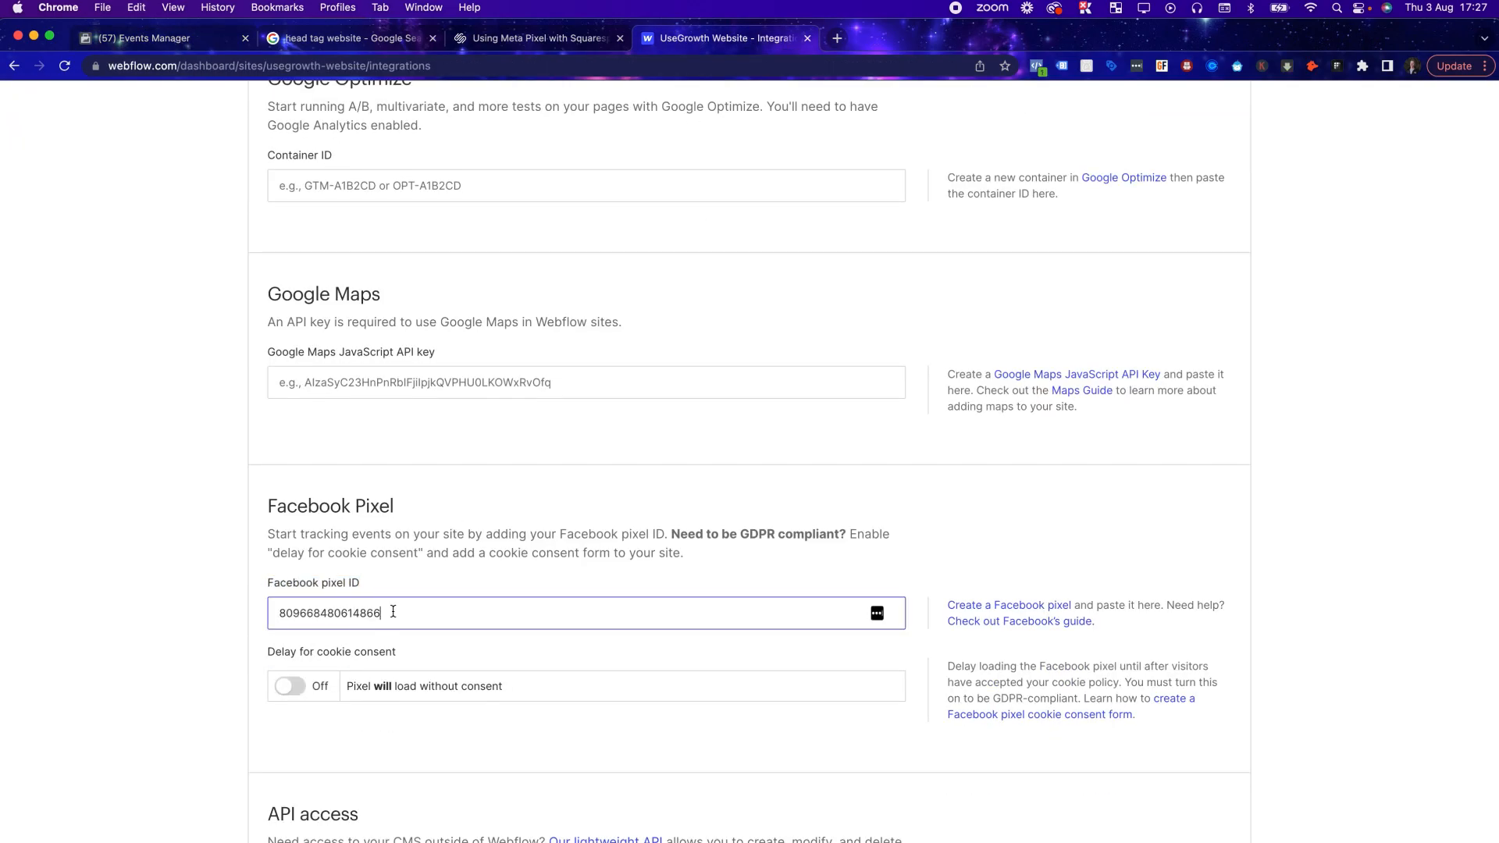
Step: Turn on the Facebook Pixel's delay for cookie consent and save the integration changes
click(447, 673)
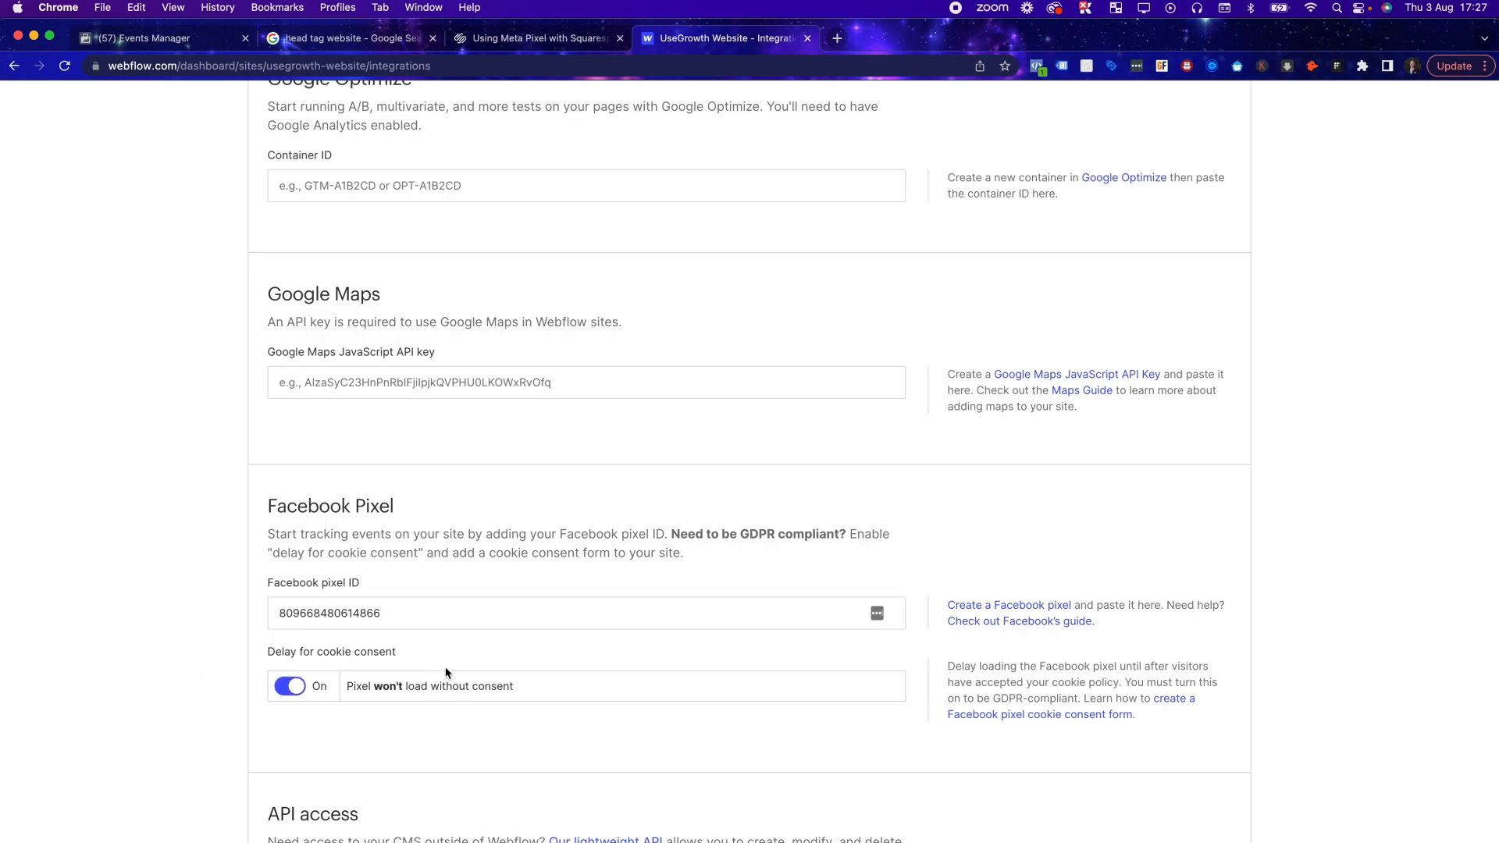
scroll(589, 655, down, 8)
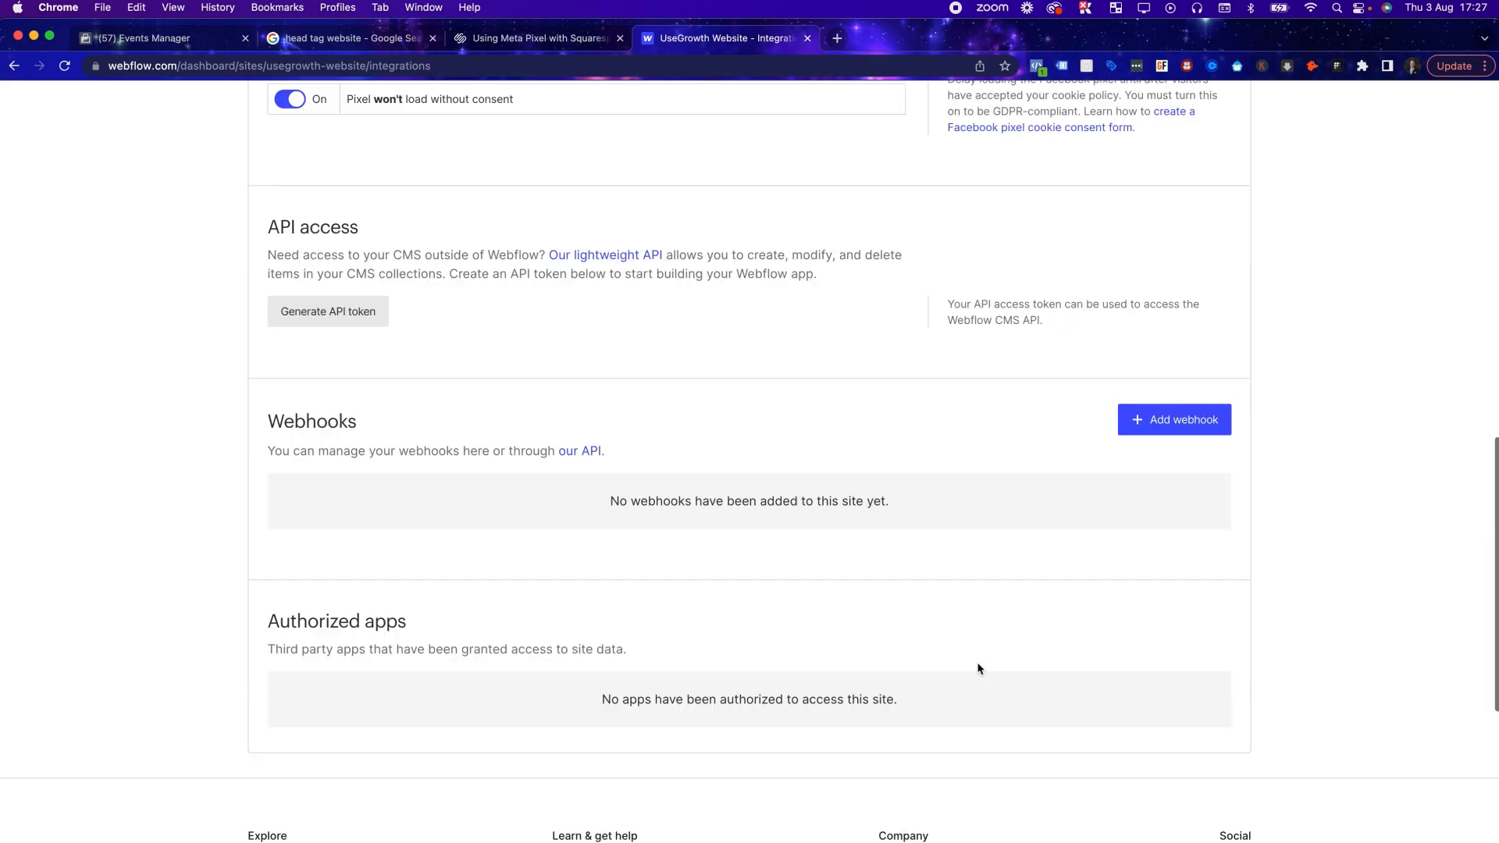
scroll(1173, 489, down, 5)
scroll(1177, 508, up, 20)
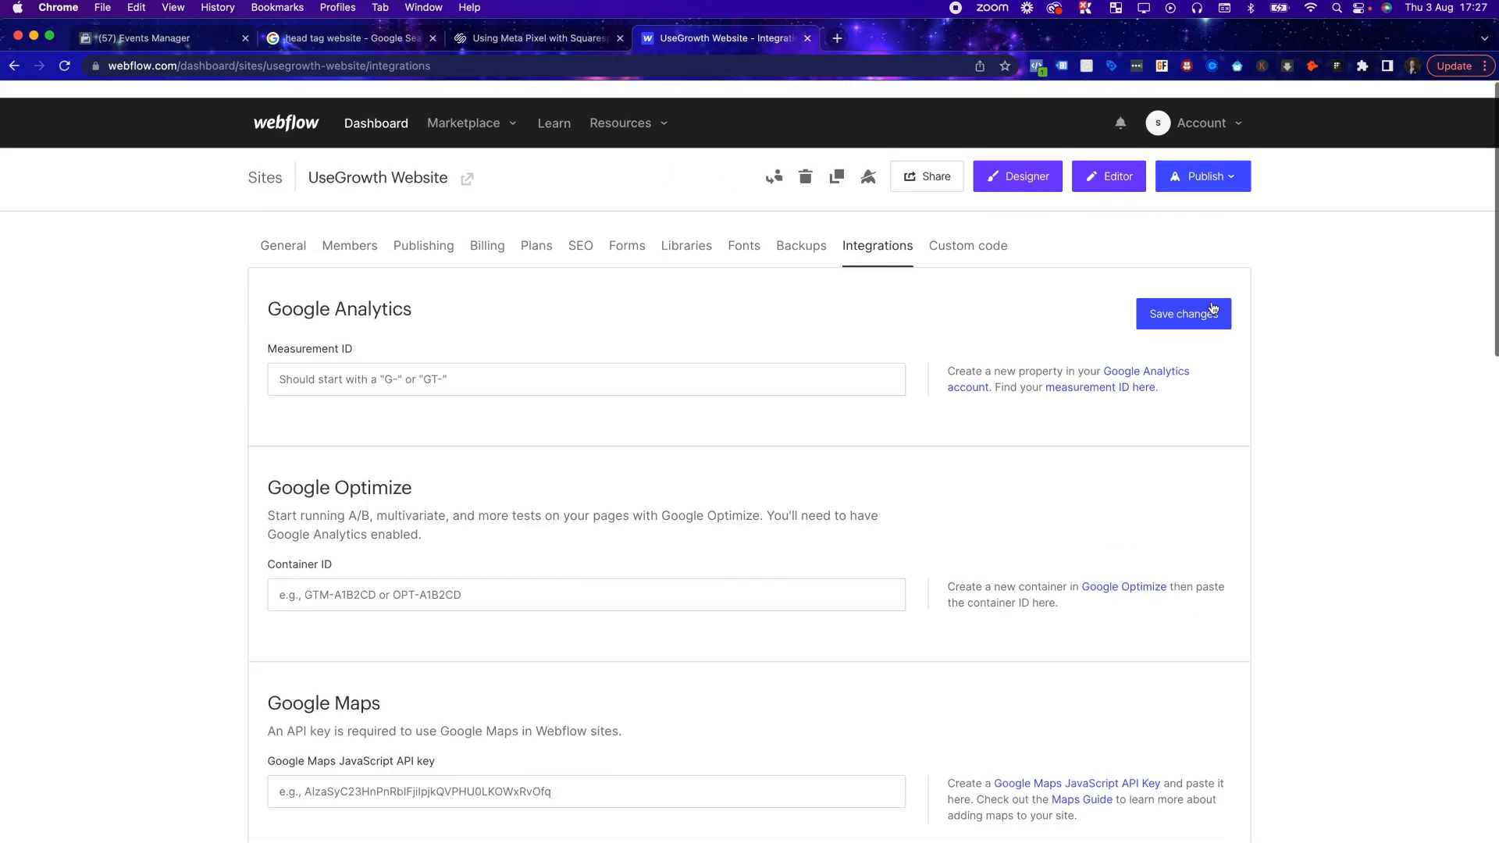
click(1212, 314)
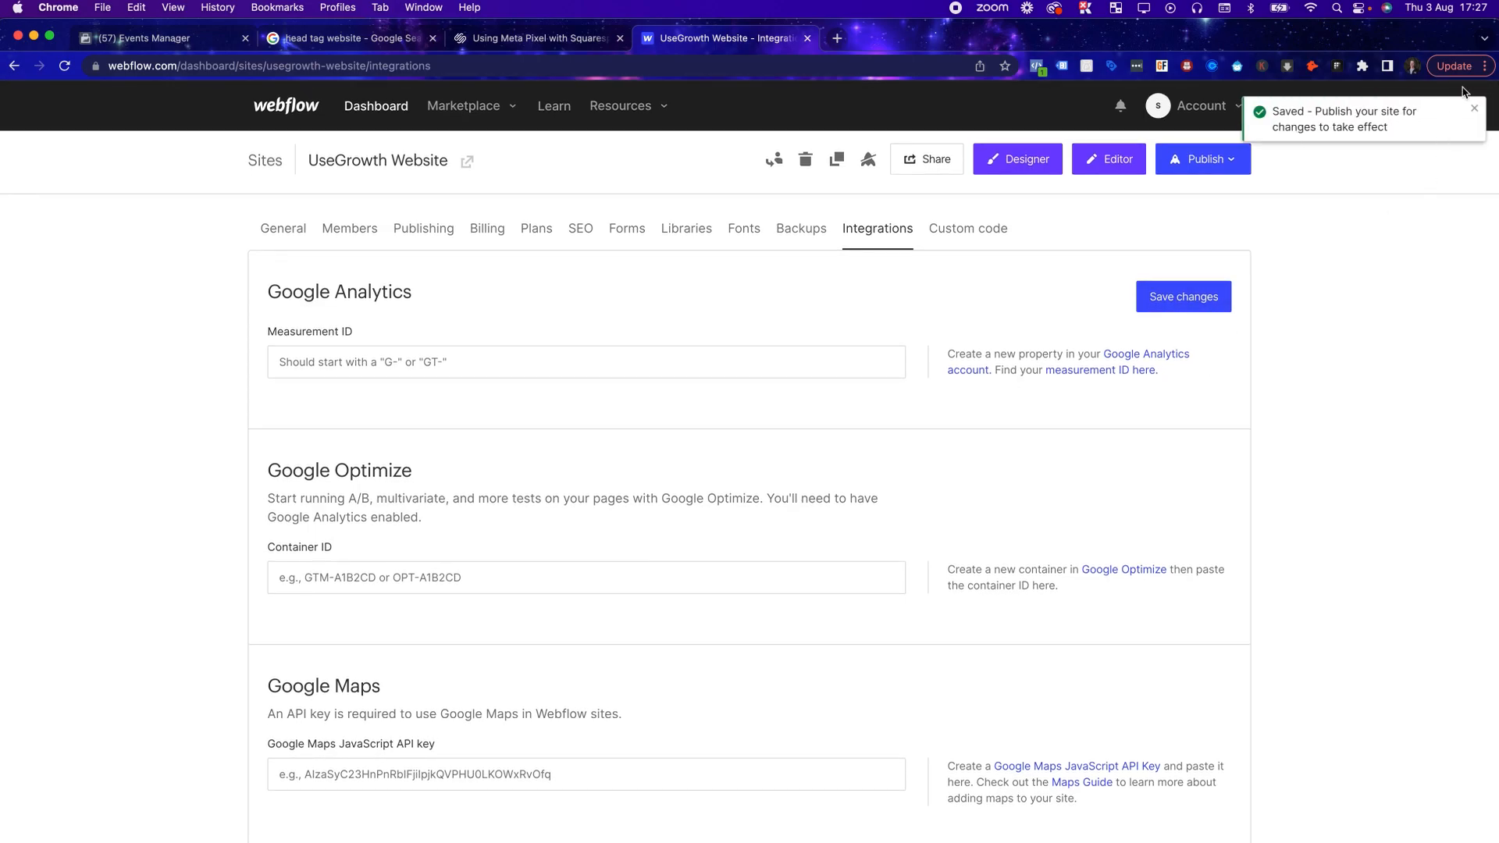
click(531, 37)
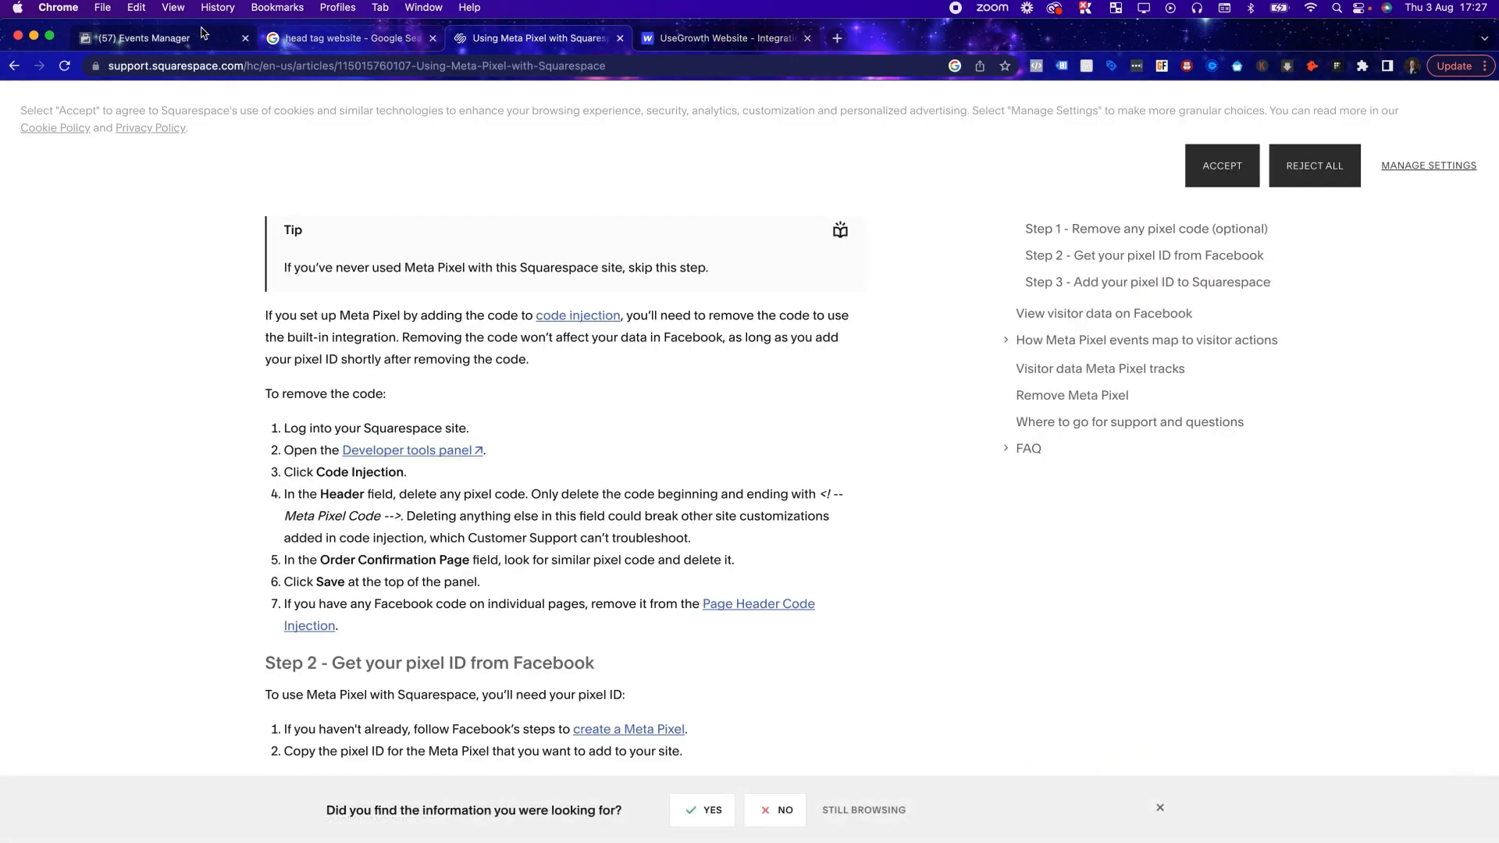
click(157, 39)
click(634, 485)
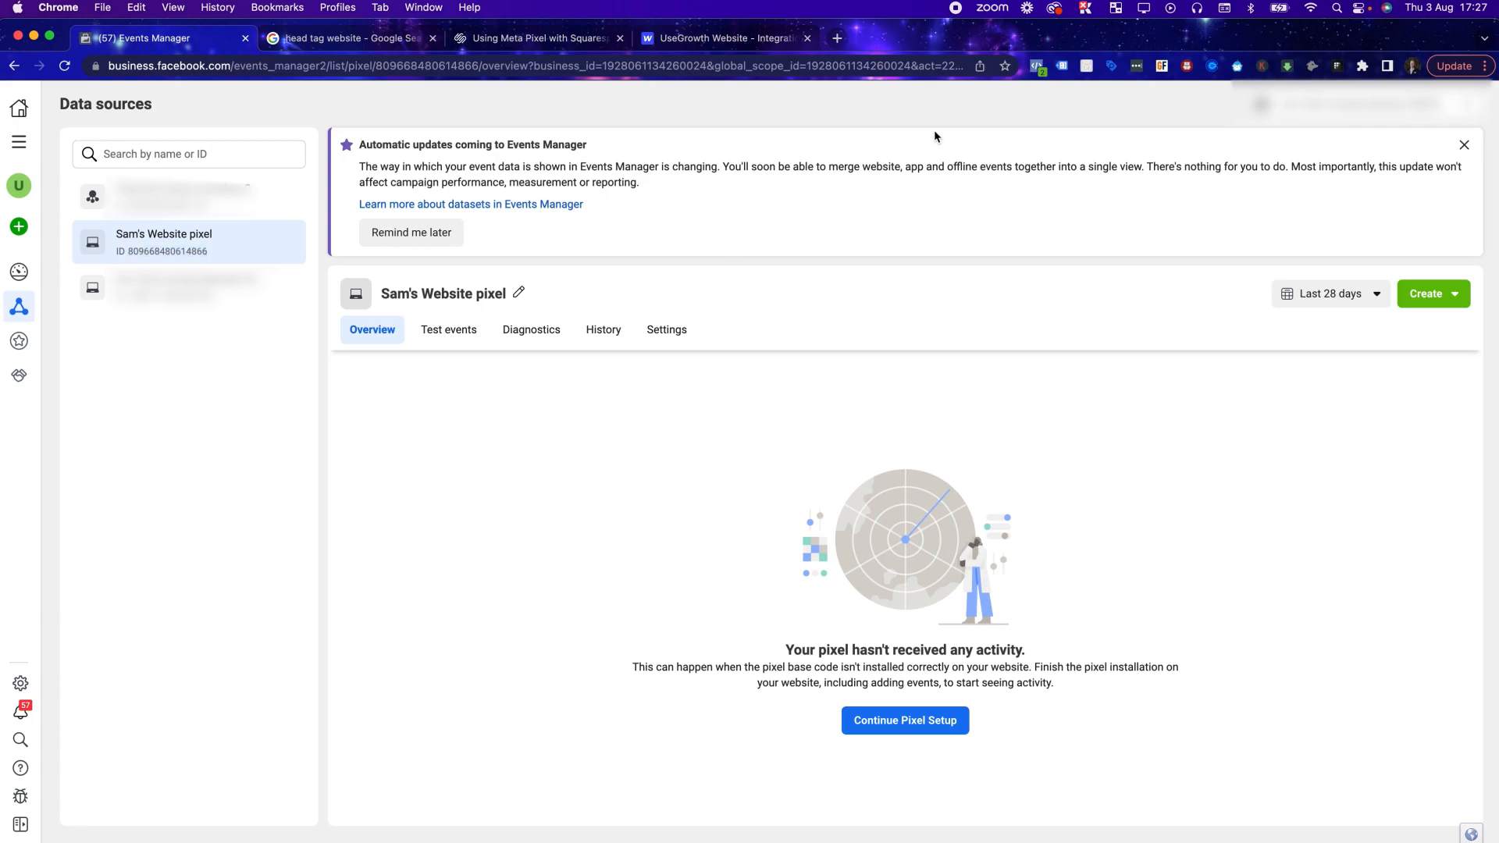
Step: Open usegrowth.com in a new browser tab, check it for pixels with Meta Pixel Helper, and reload the page
click(836, 38)
text(use)
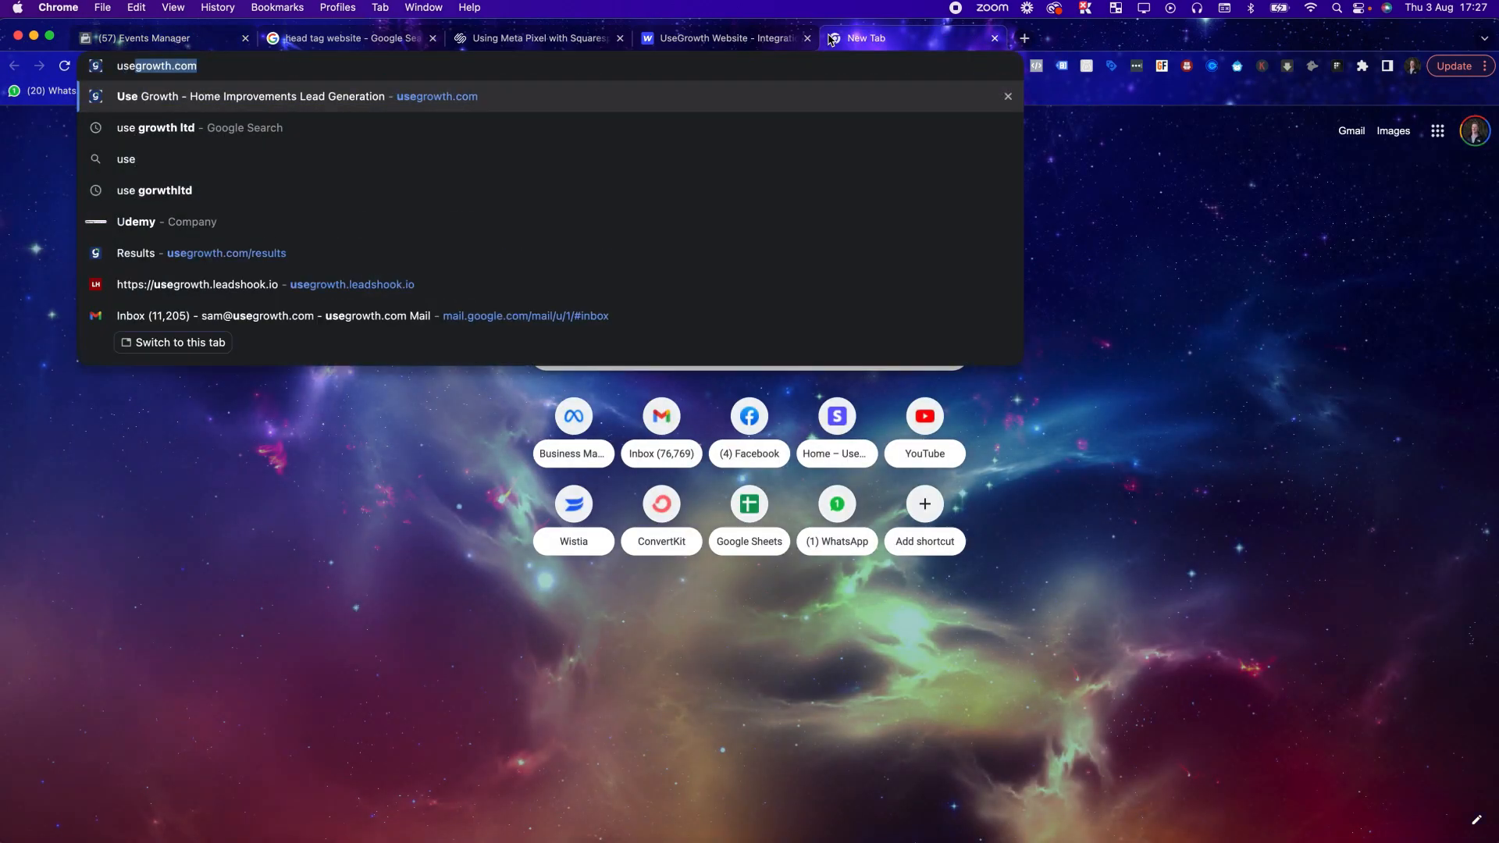
text(gro)
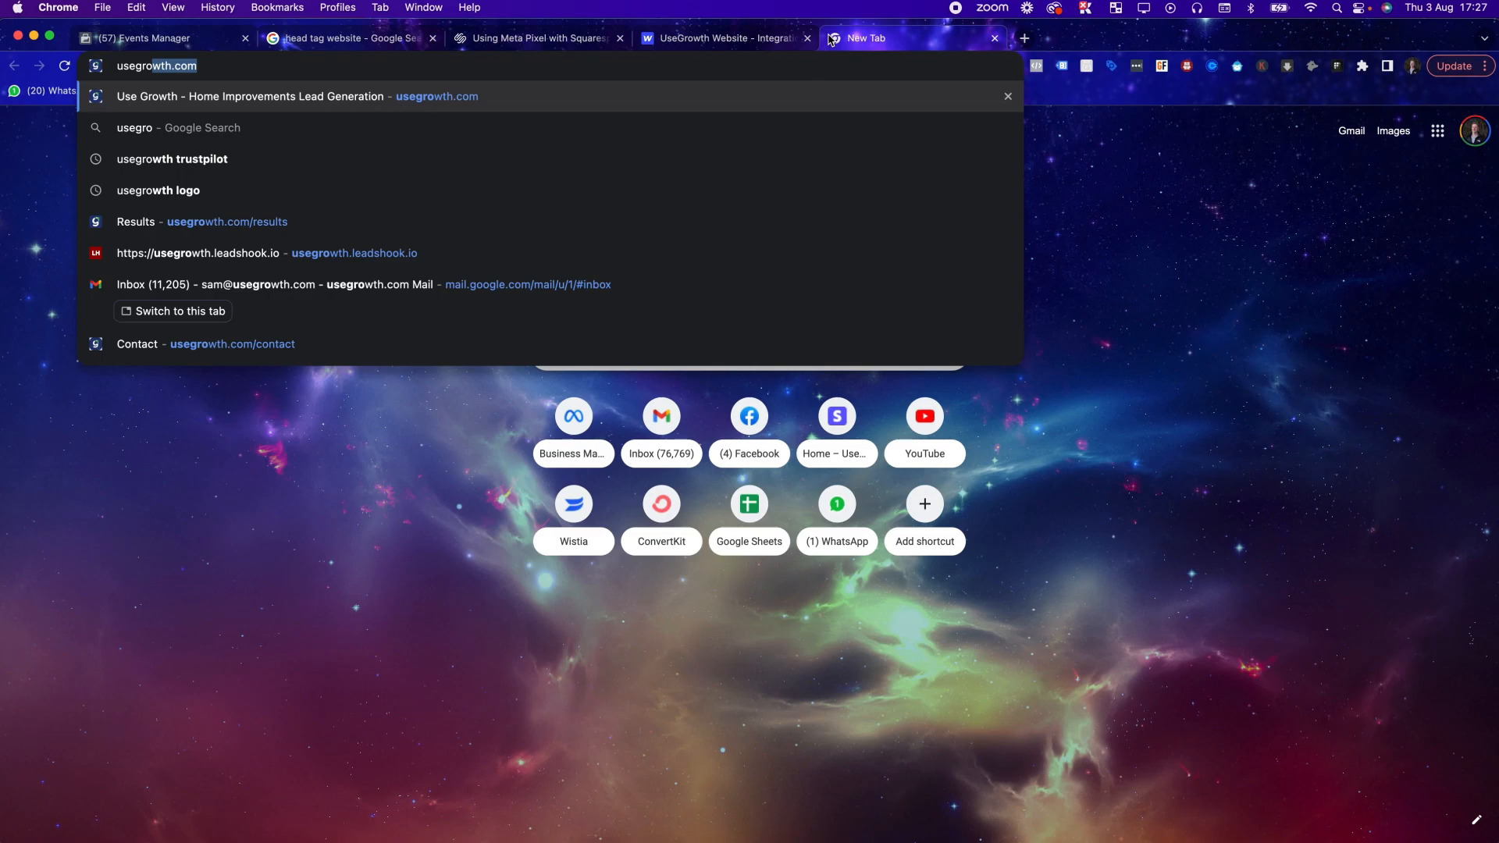
key(Return)
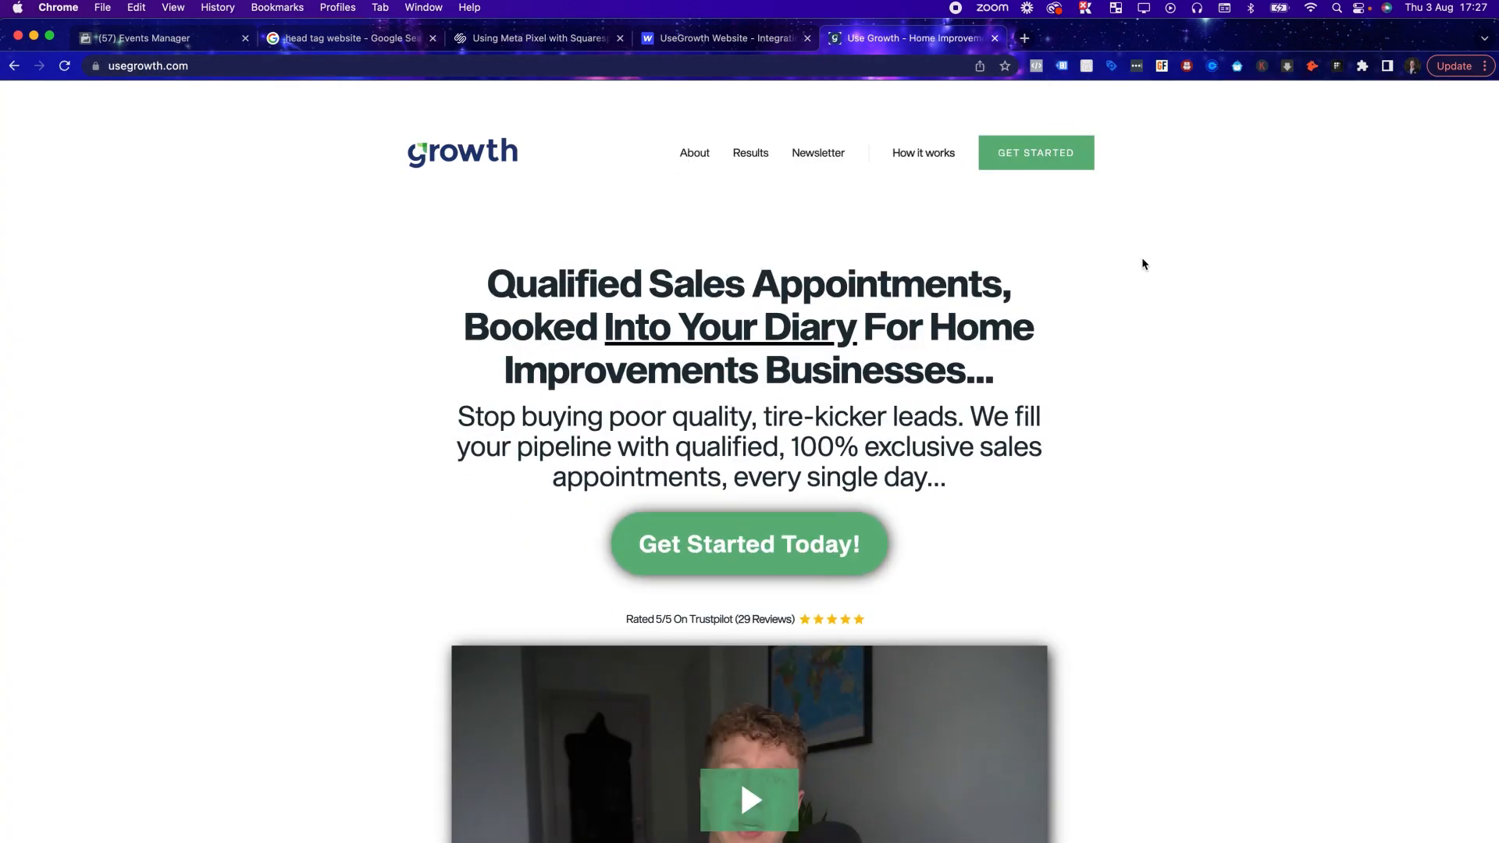
click(1036, 67)
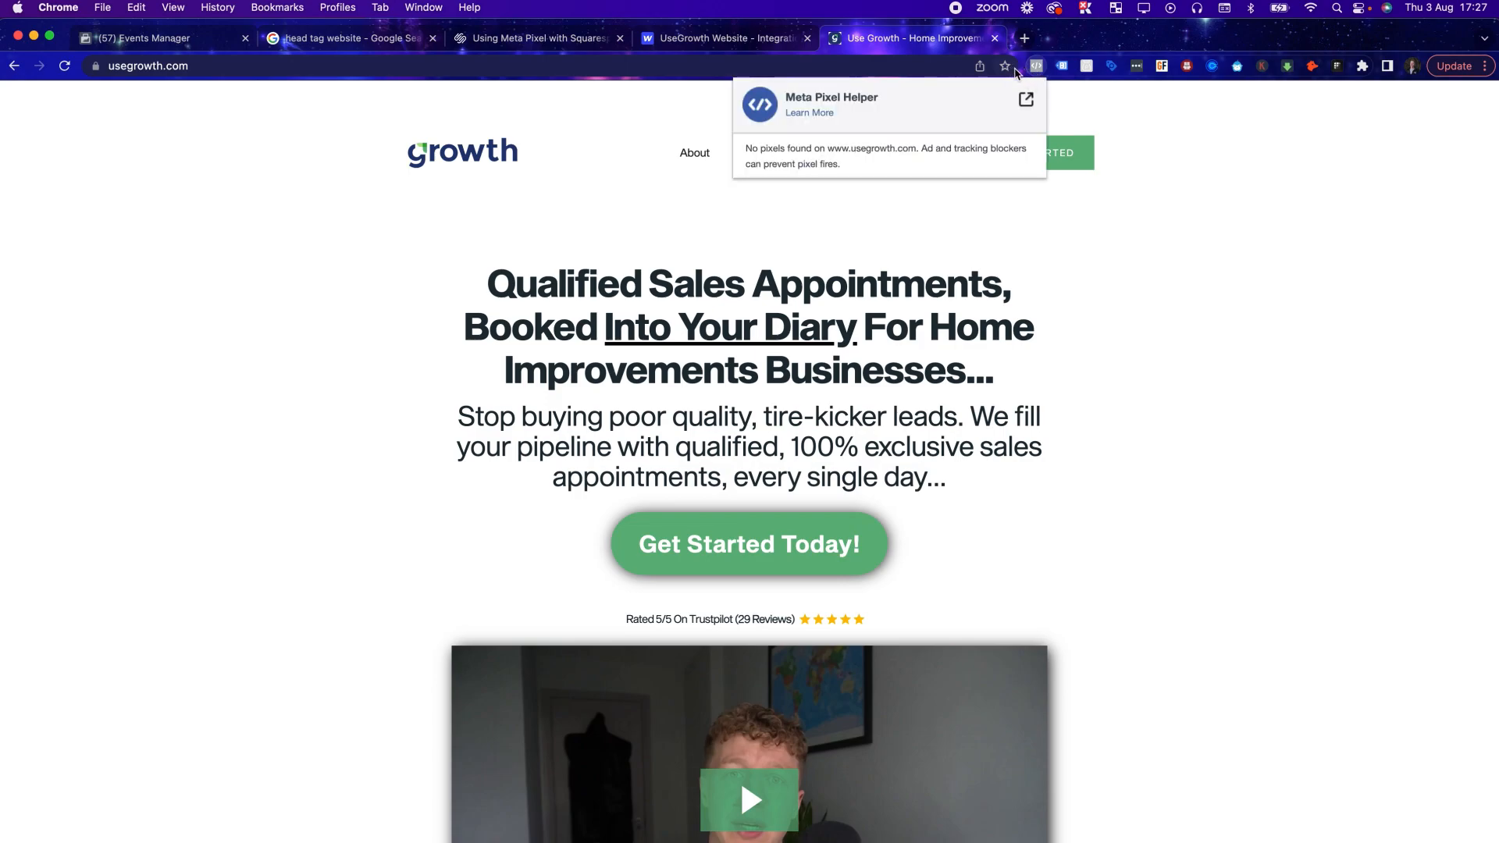
key(super+r)
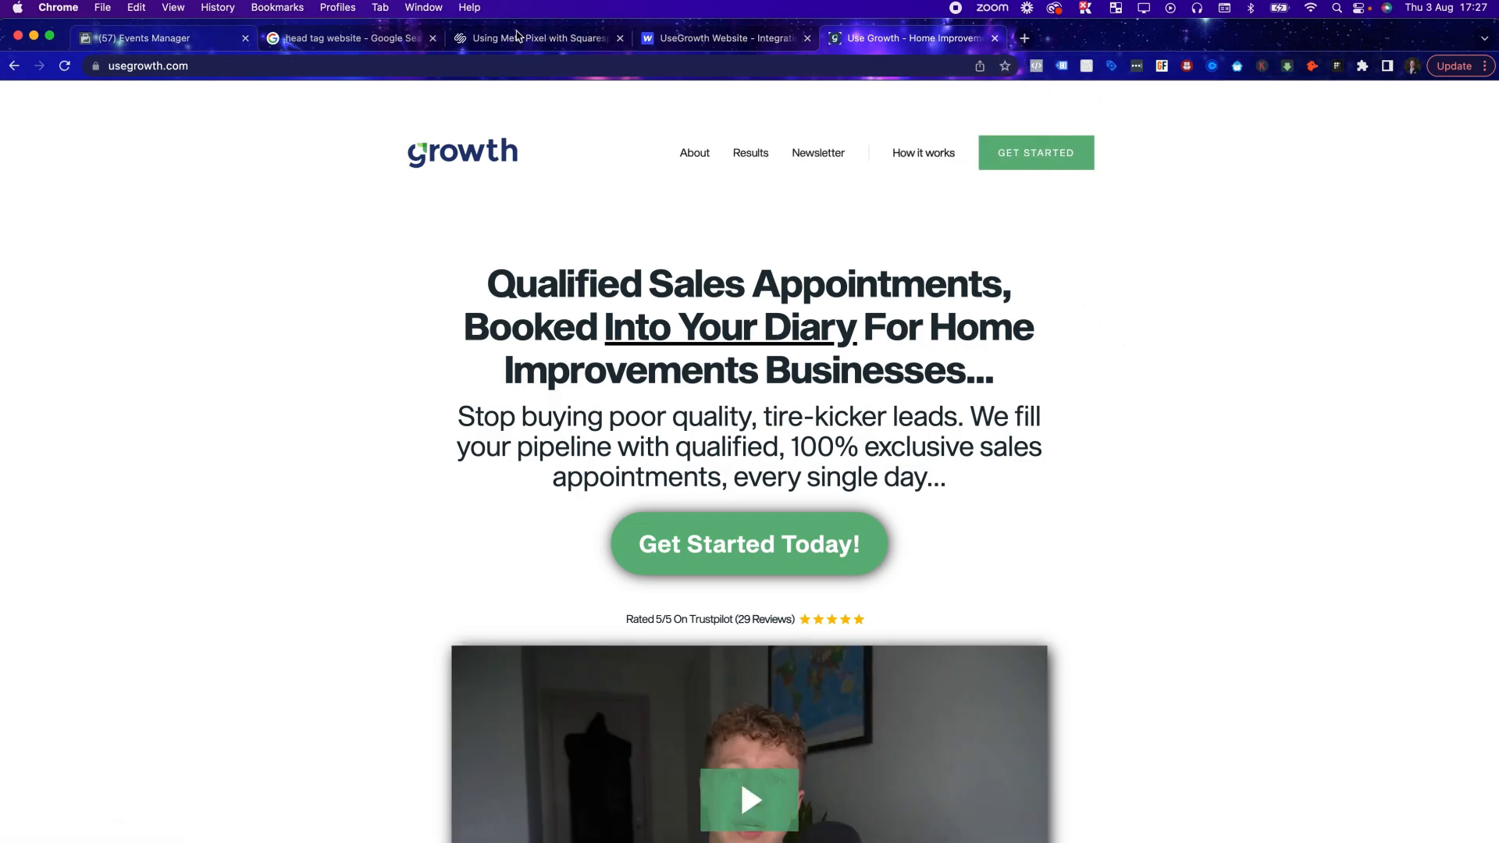
Step: Recheck the Facebook Pixel settings in Webflow, save the integration changes again, and switch back to the usegrowth.com page
click(687, 39)
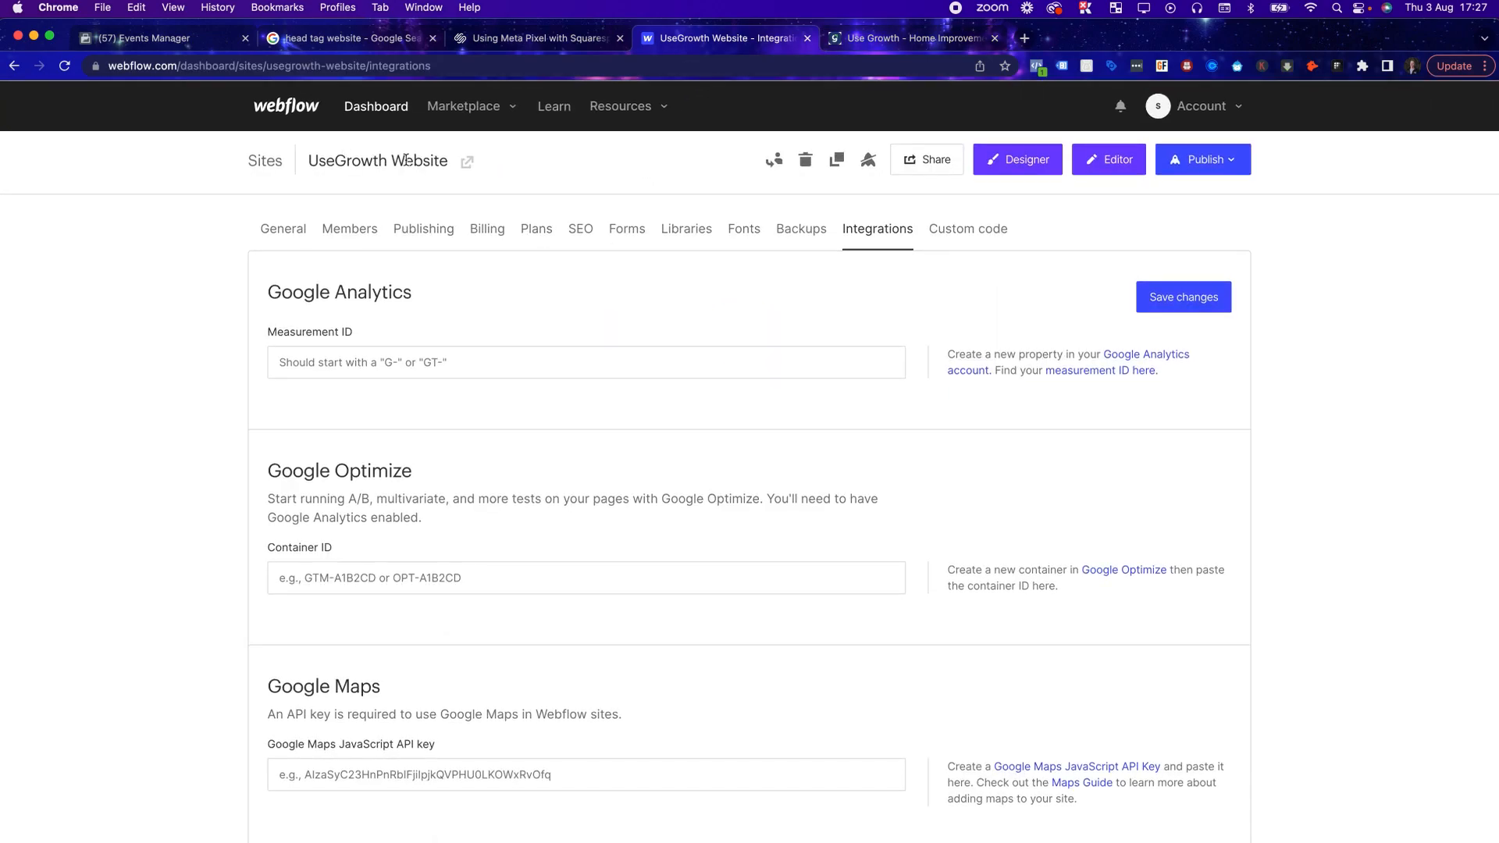
scroll(531, 326, down, 7)
scroll(531, 327, down, 1)
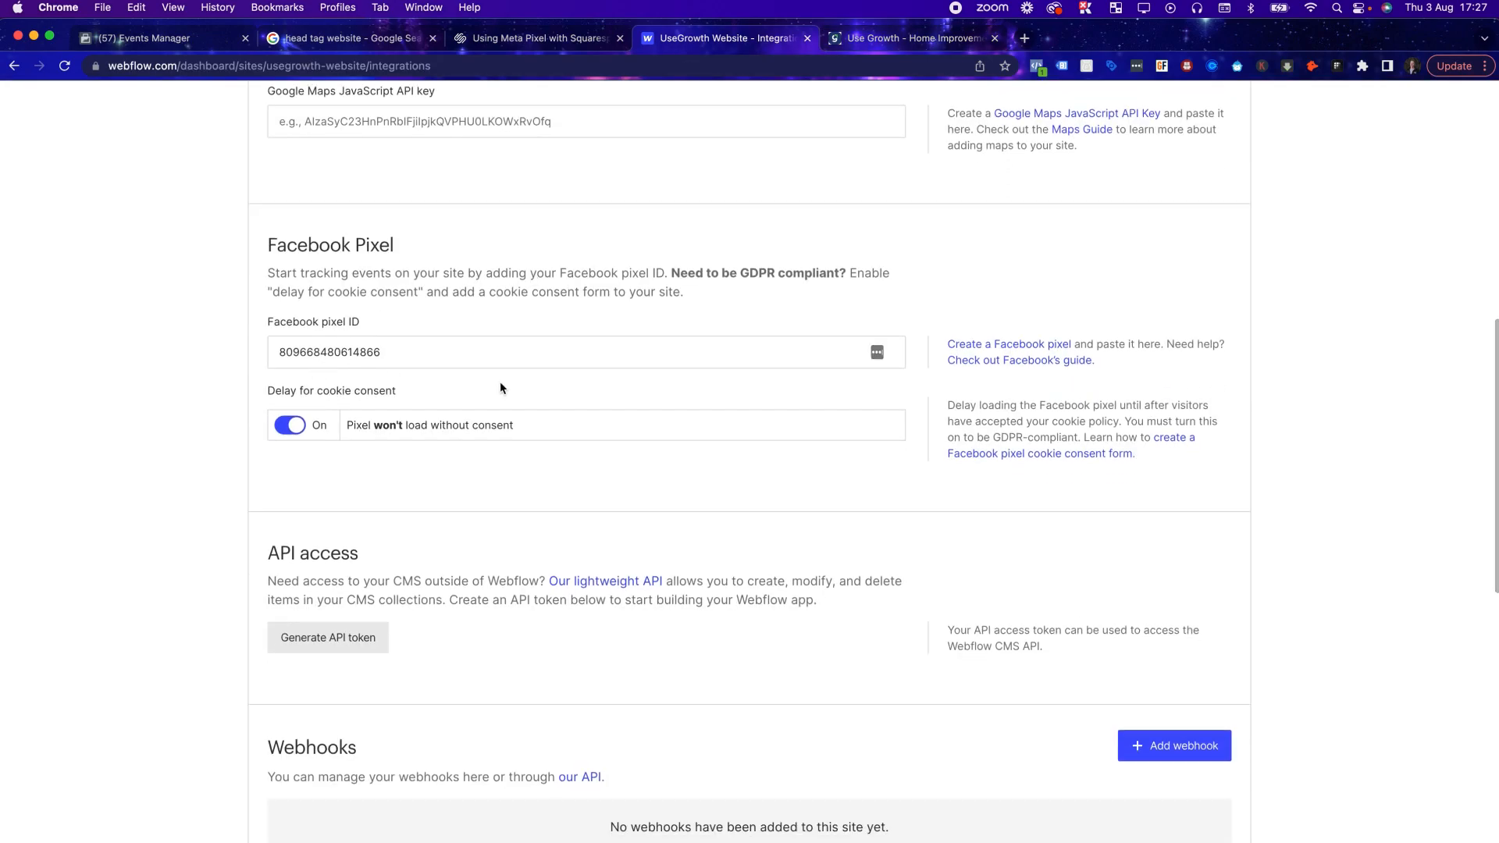
scroll(1168, 500, up, 9)
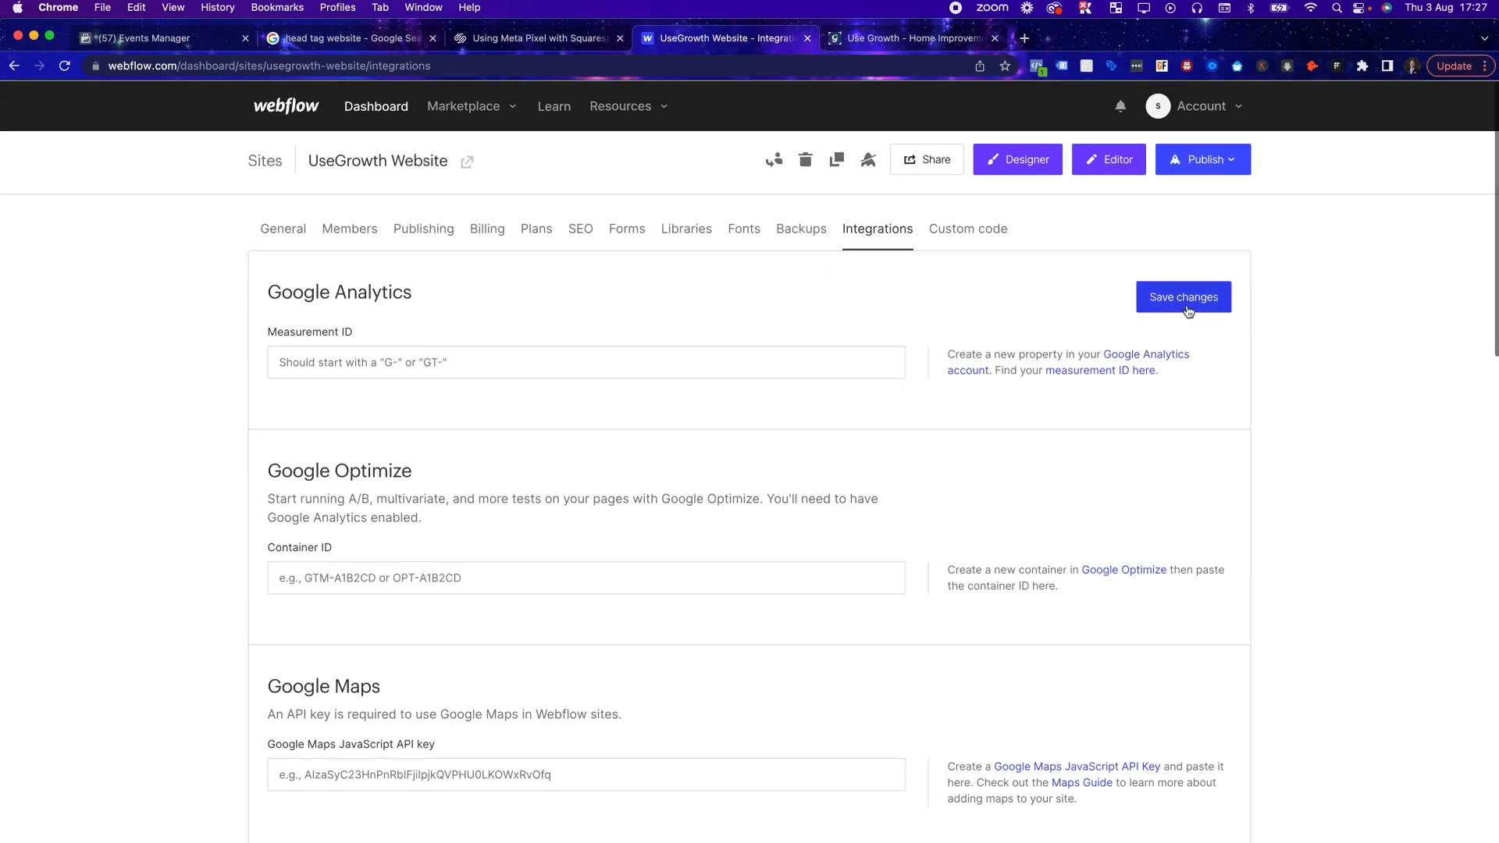
click(1182, 296)
click(875, 47)
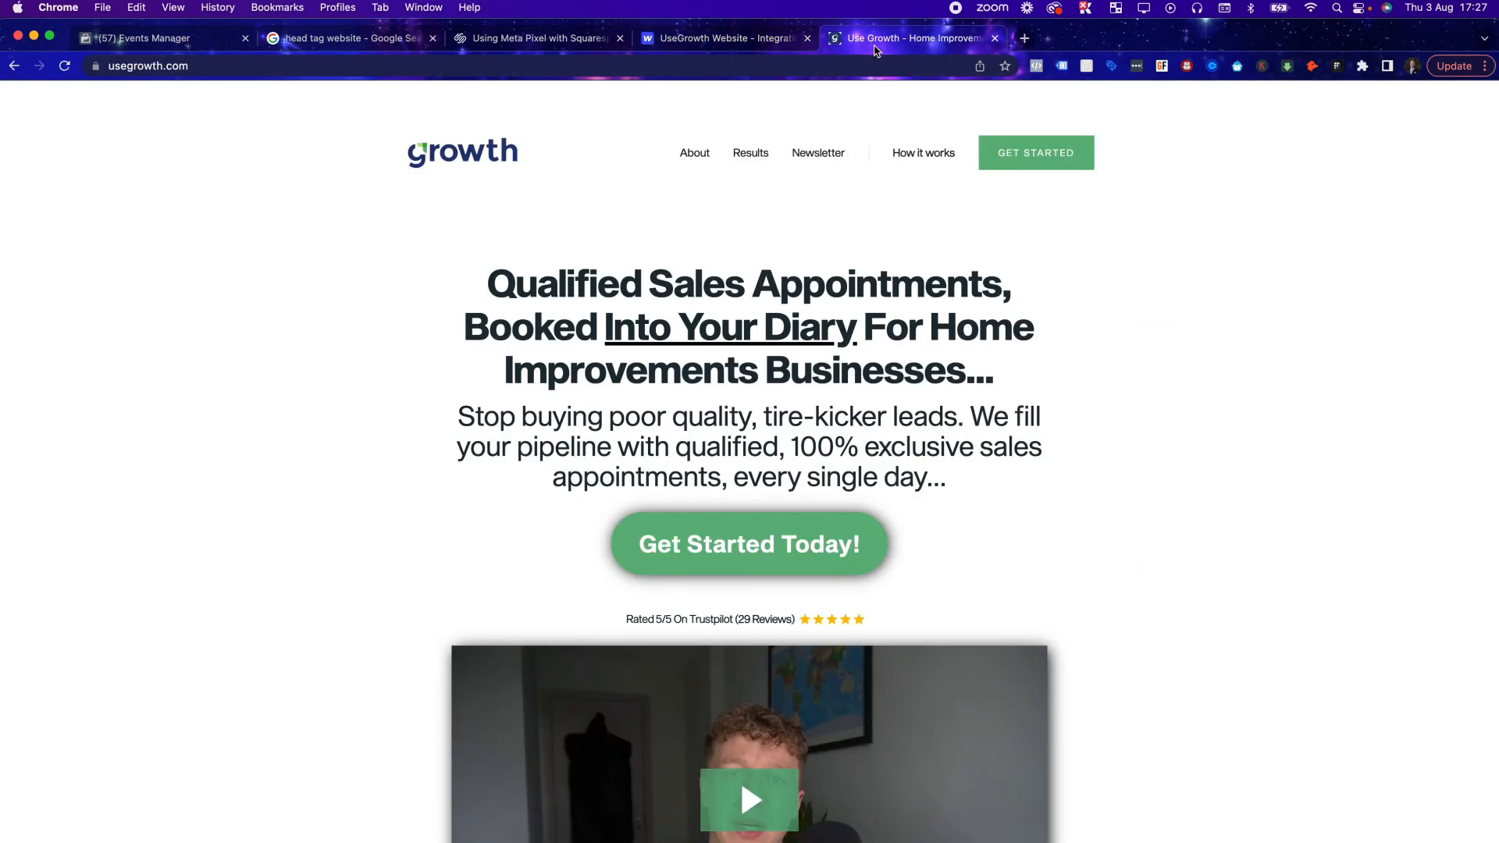
Step: Check usegrowth.com for pixels with Meta Pixel Helper, reload the page, and check it again
click(1035, 67)
click(1036, 67)
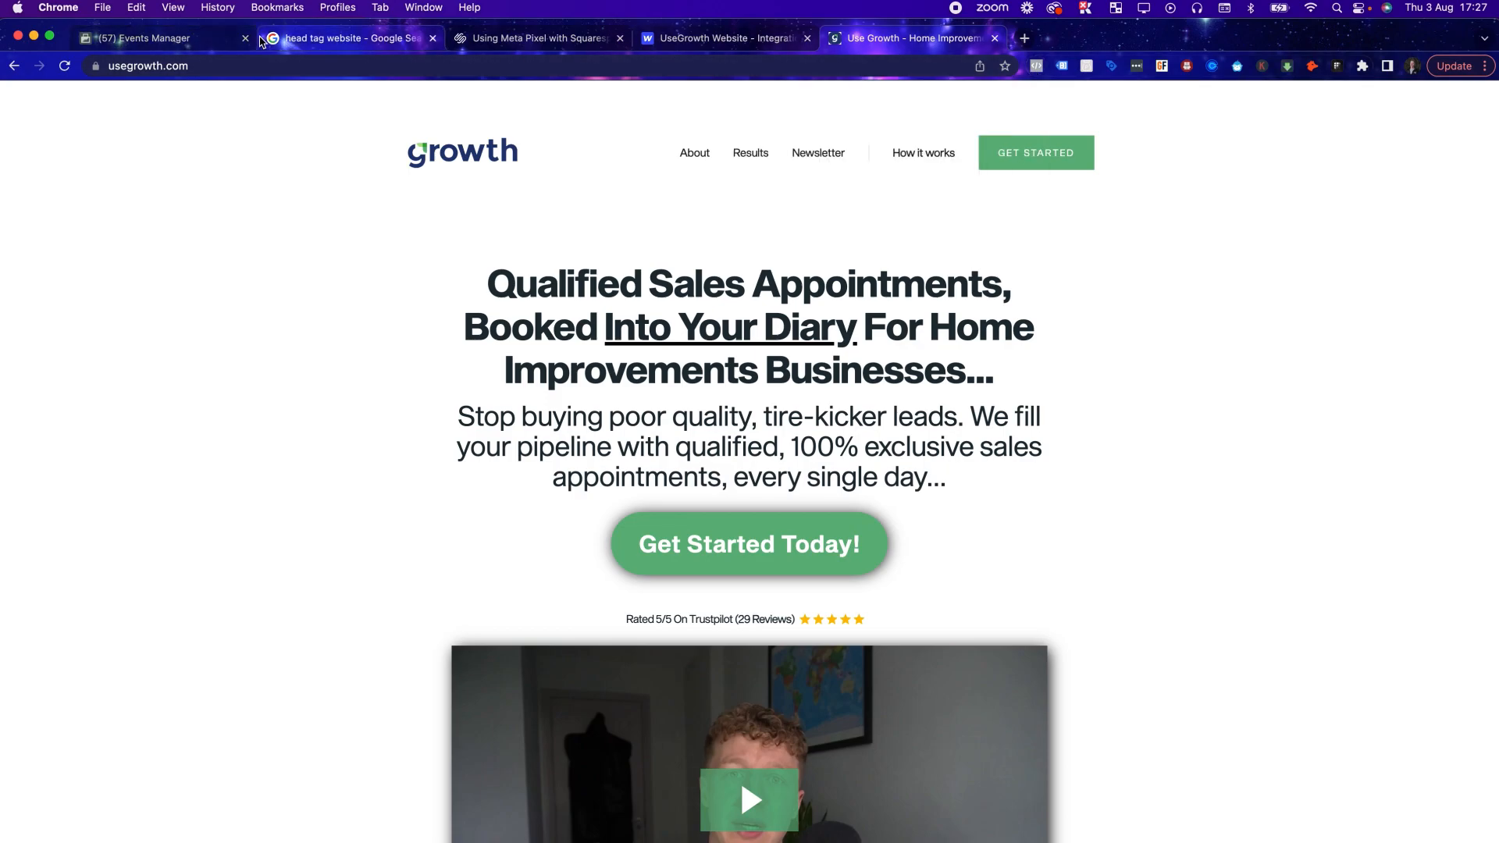
key(super+r)
click(1036, 69)
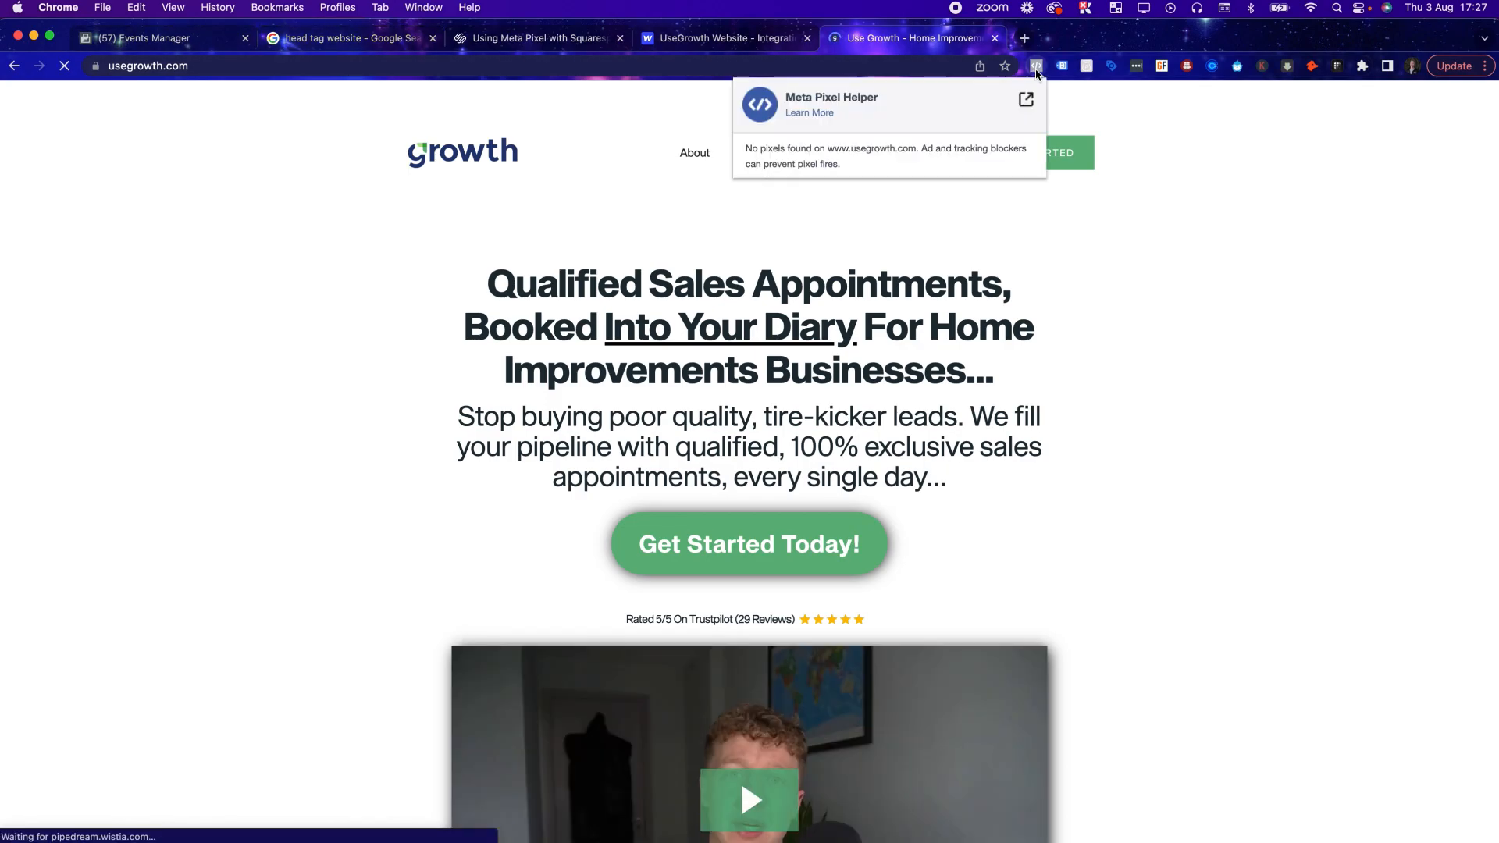
click(1035, 69)
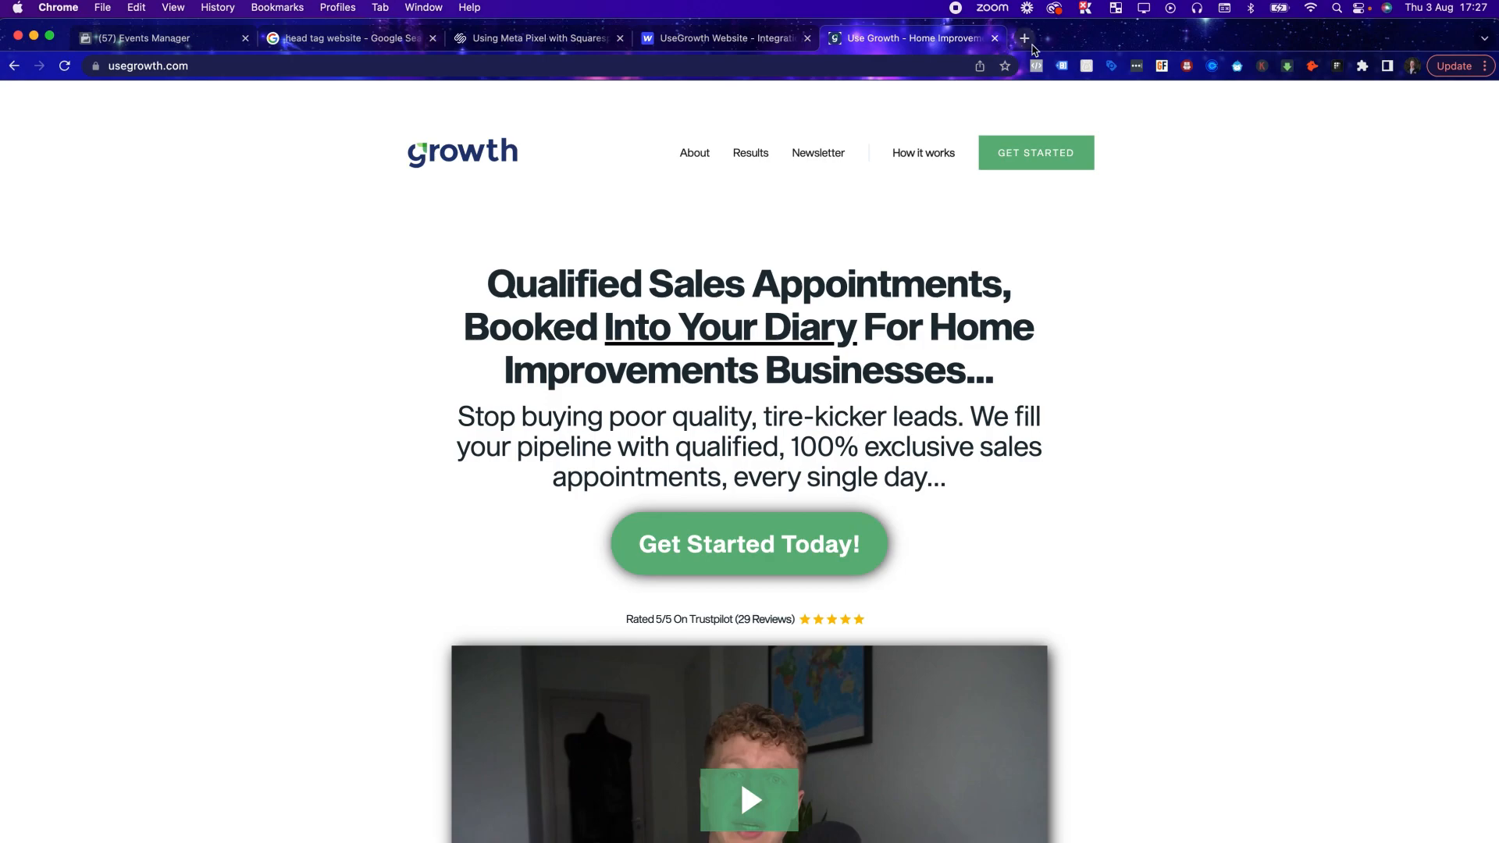
Step: Search Google for "pixel helper chrome extension" in a new browser tab and open the Meta Pixel Helper page in the Chrome Web Store
click(1023, 37)
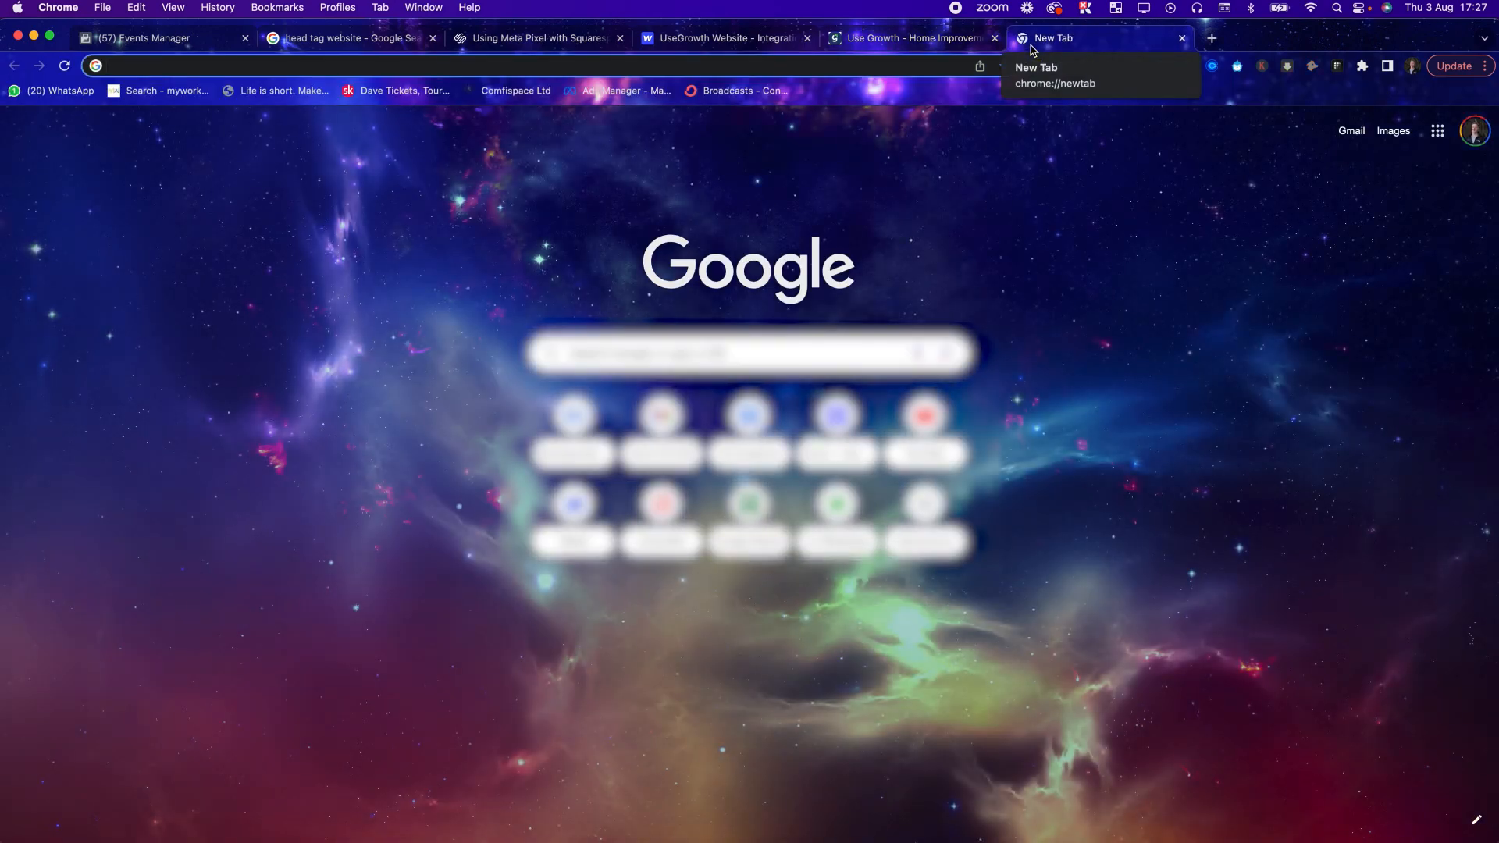
text(pixel)
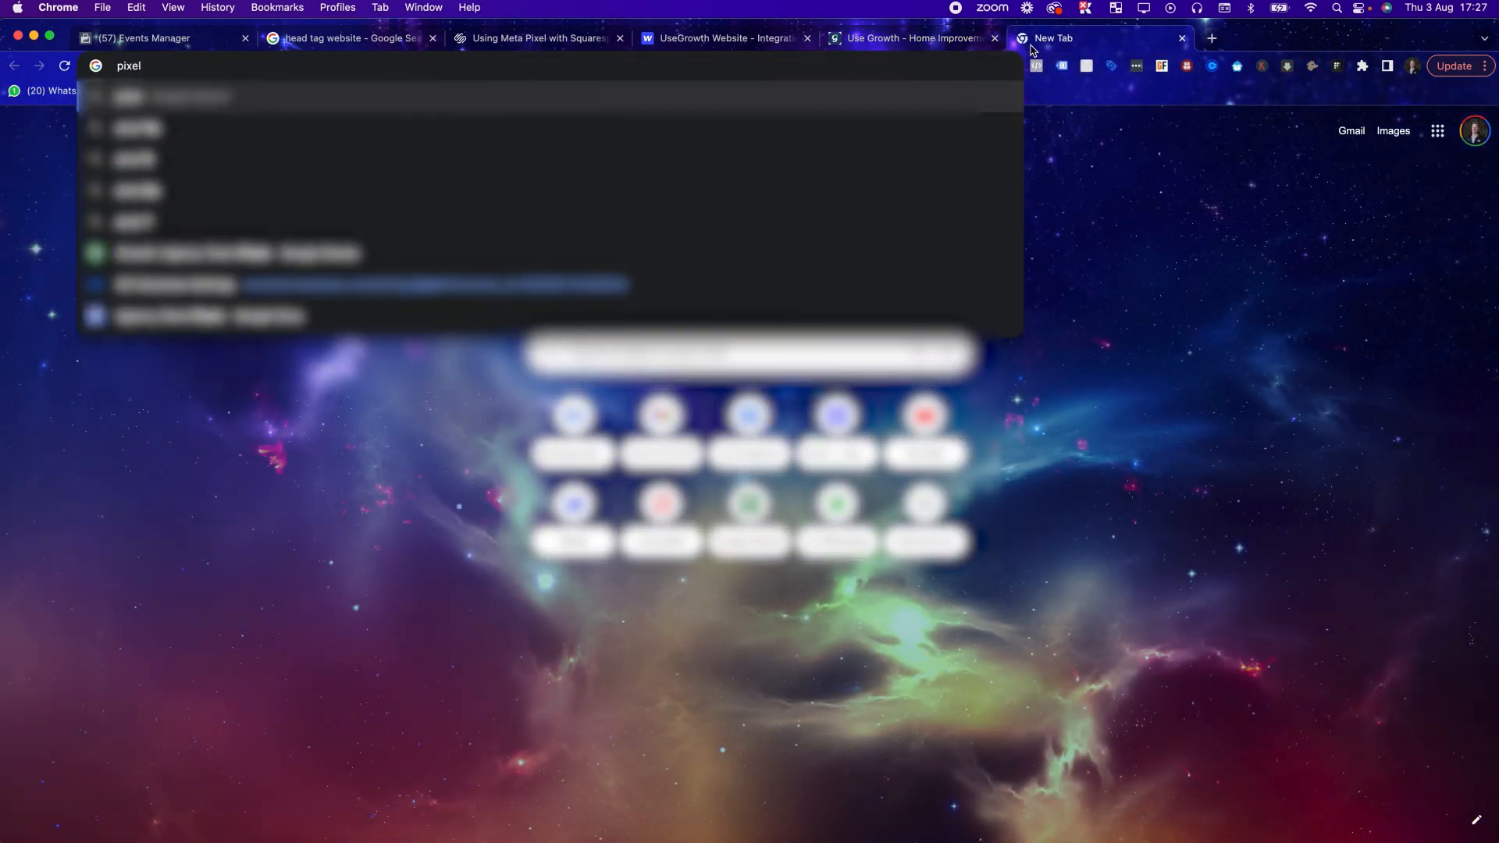
text( helper)
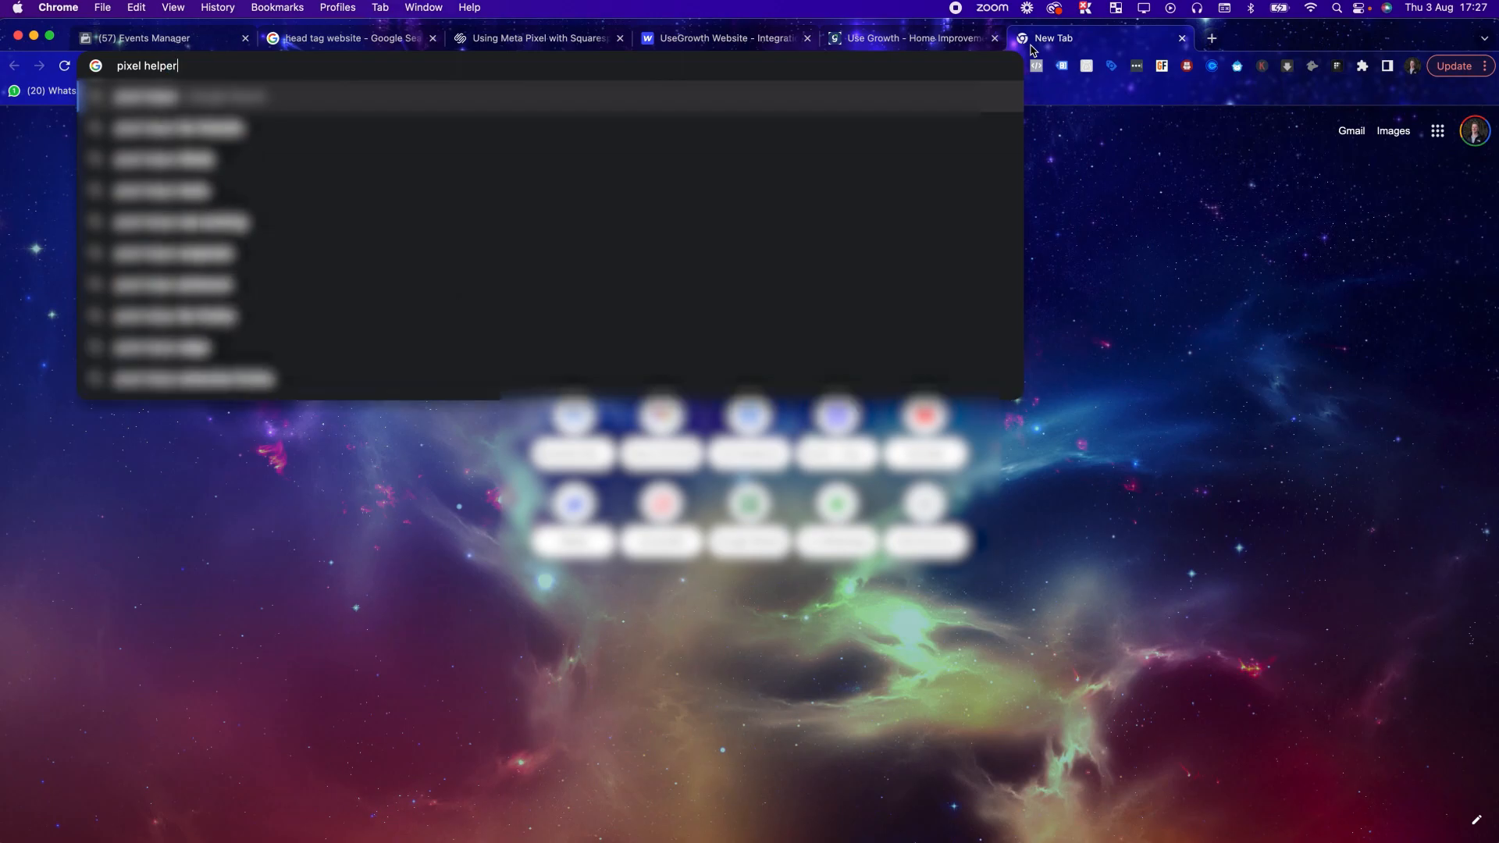
text( chr)
key(Return)
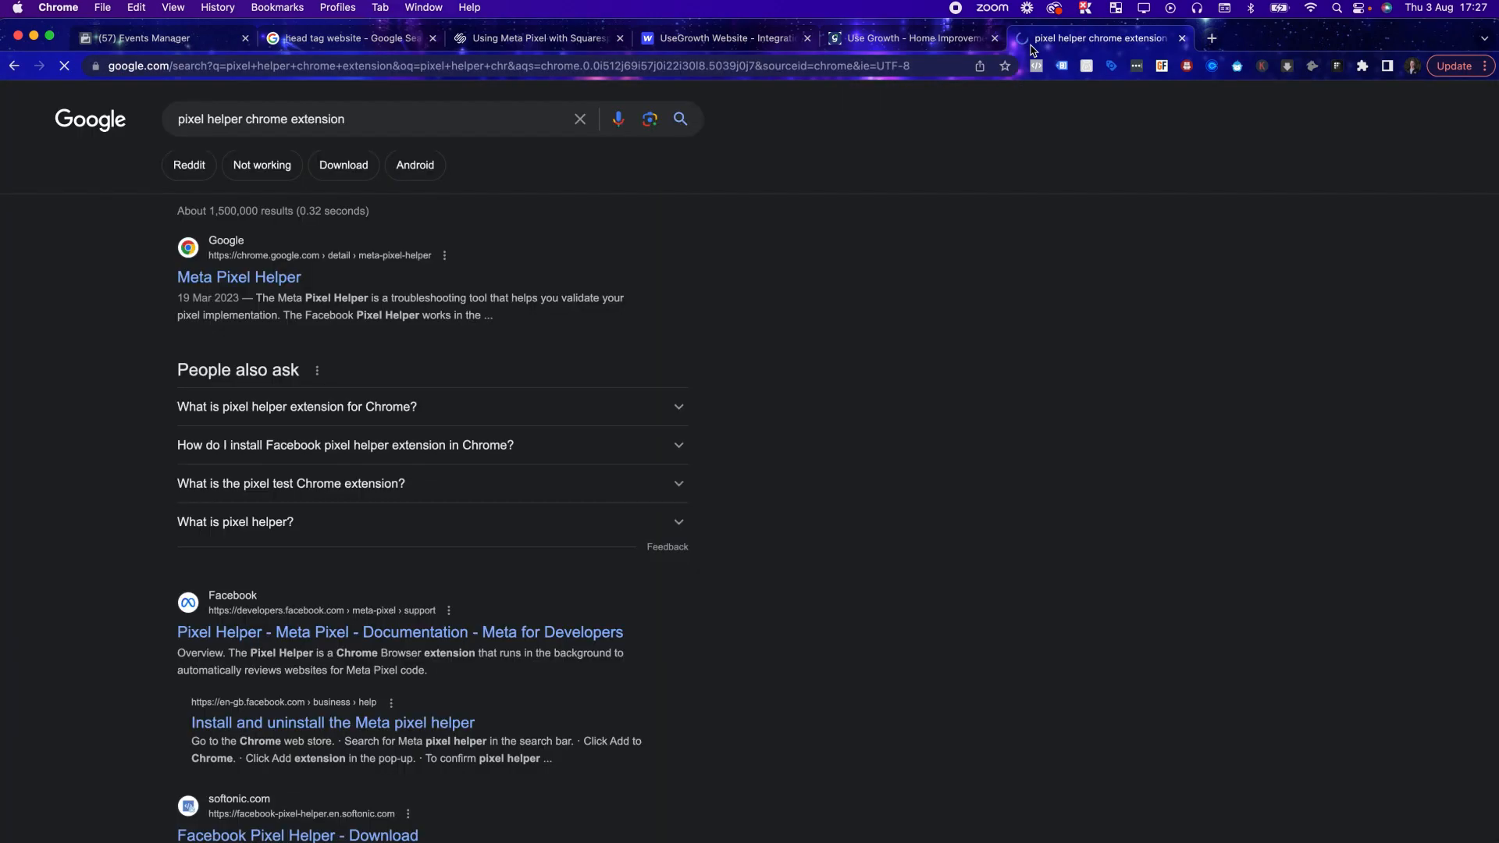
click(257, 283)
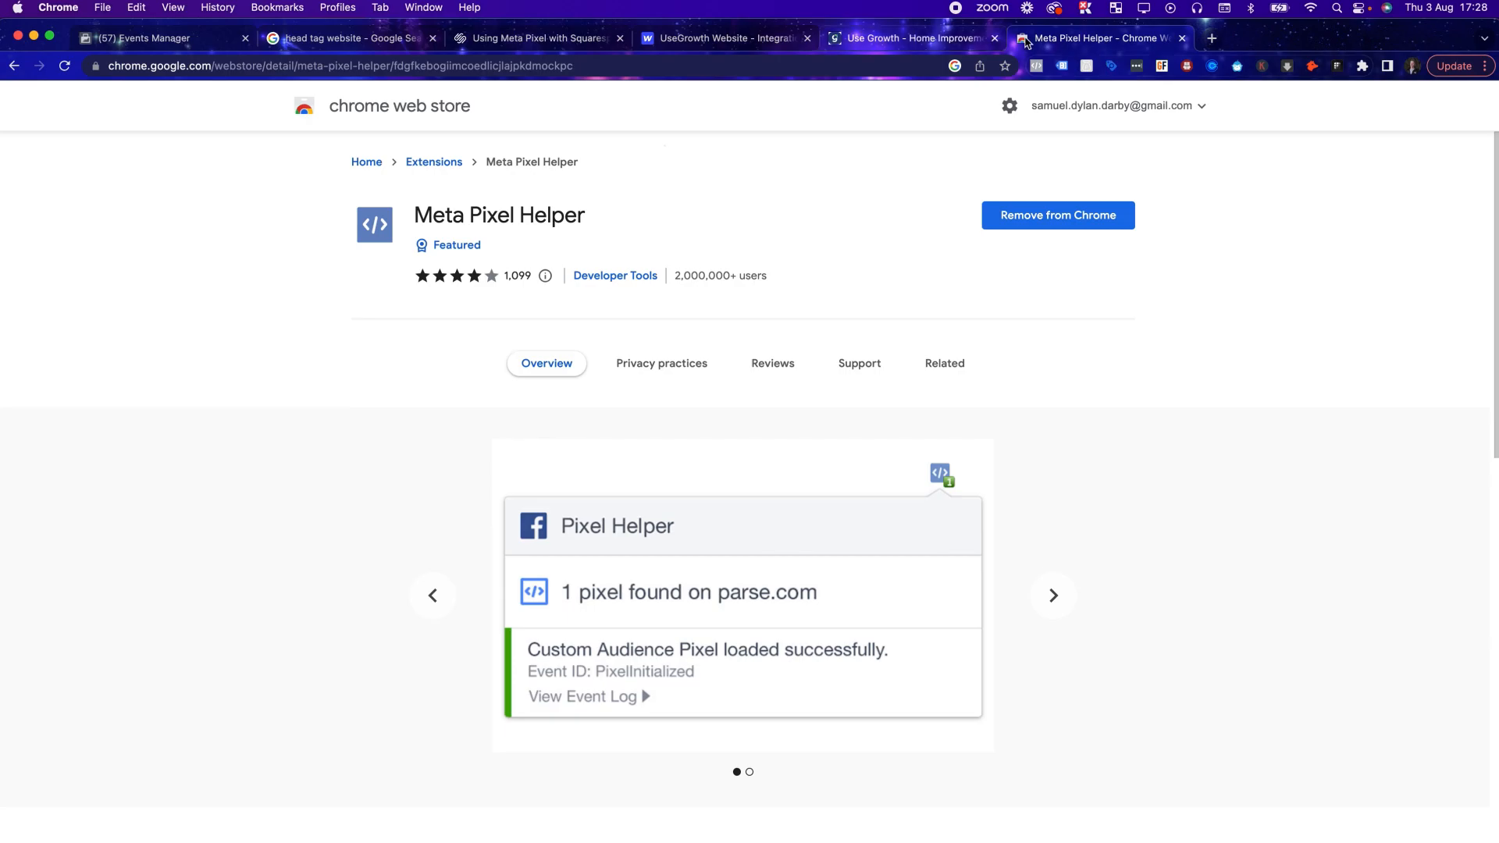
Step: Inspect the pixels on BuildFire's best marketing blogs article with Meta Pixel Helper, compare them with Events Manager, and recheck usegrowth.com
click(1208, 39)
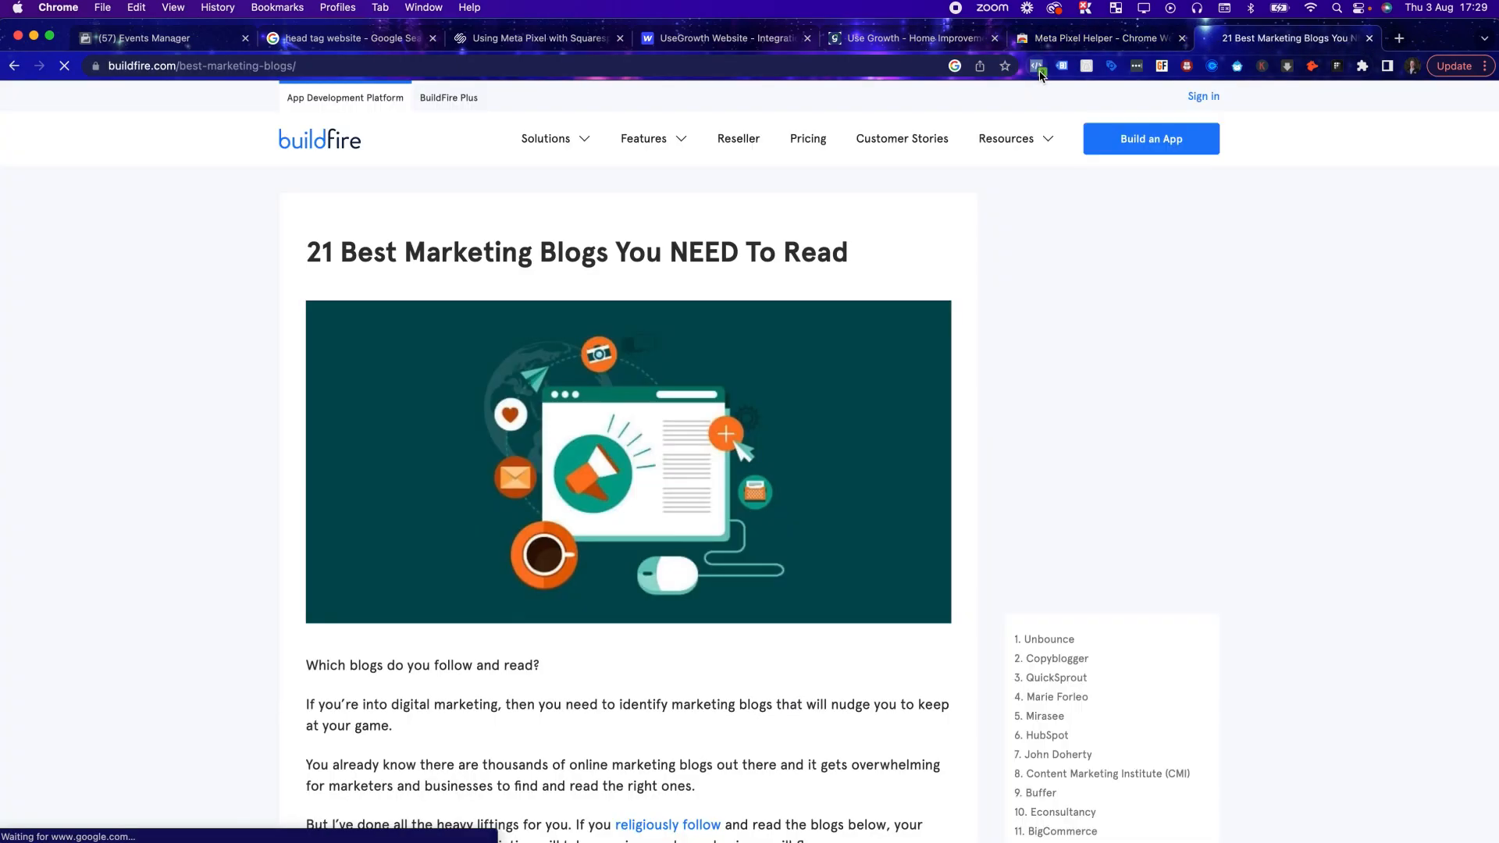
click(1036, 68)
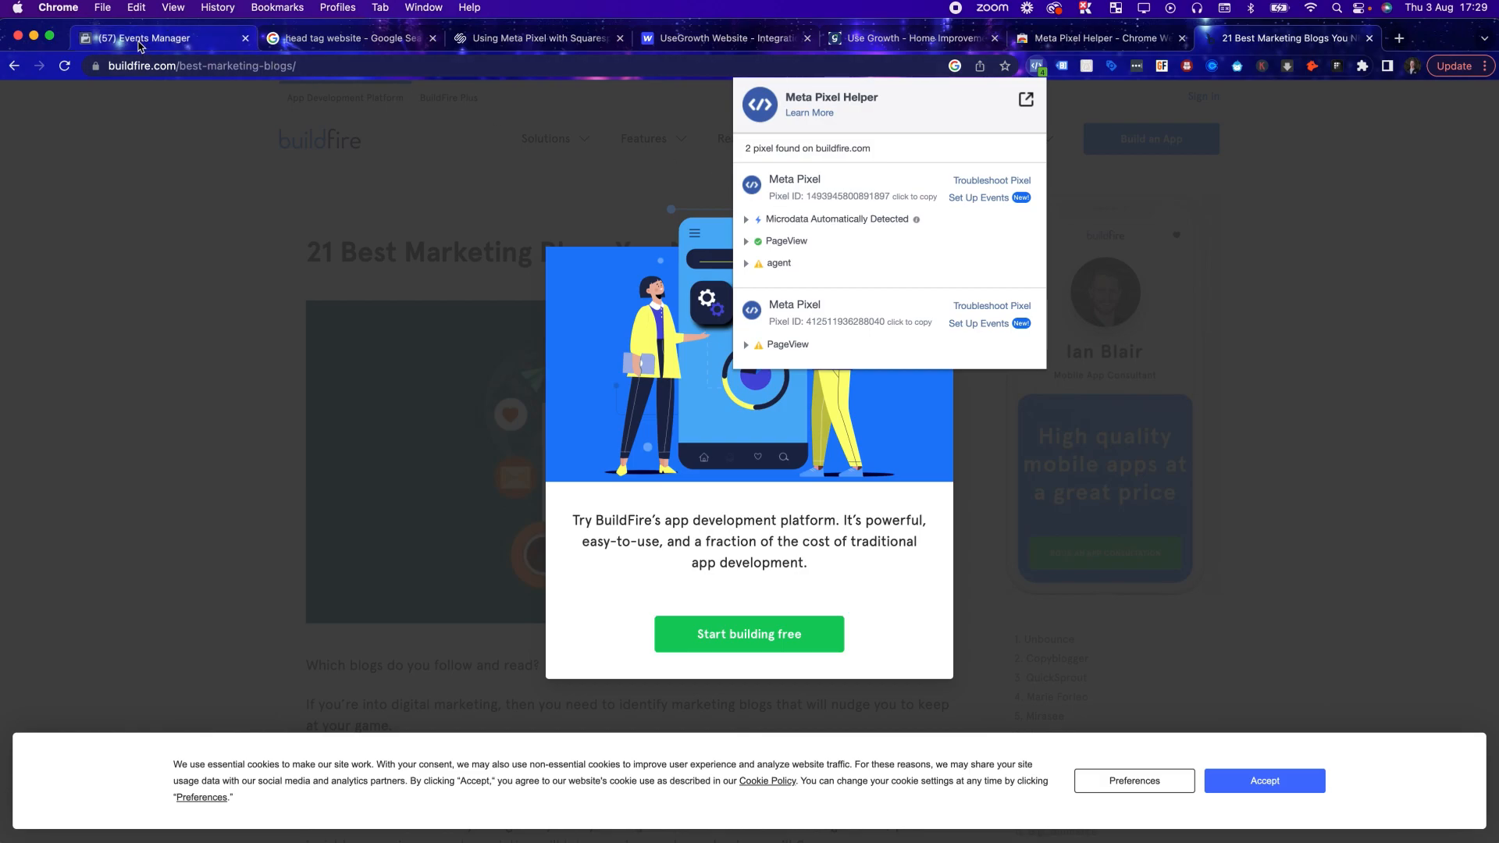
click(109, 38)
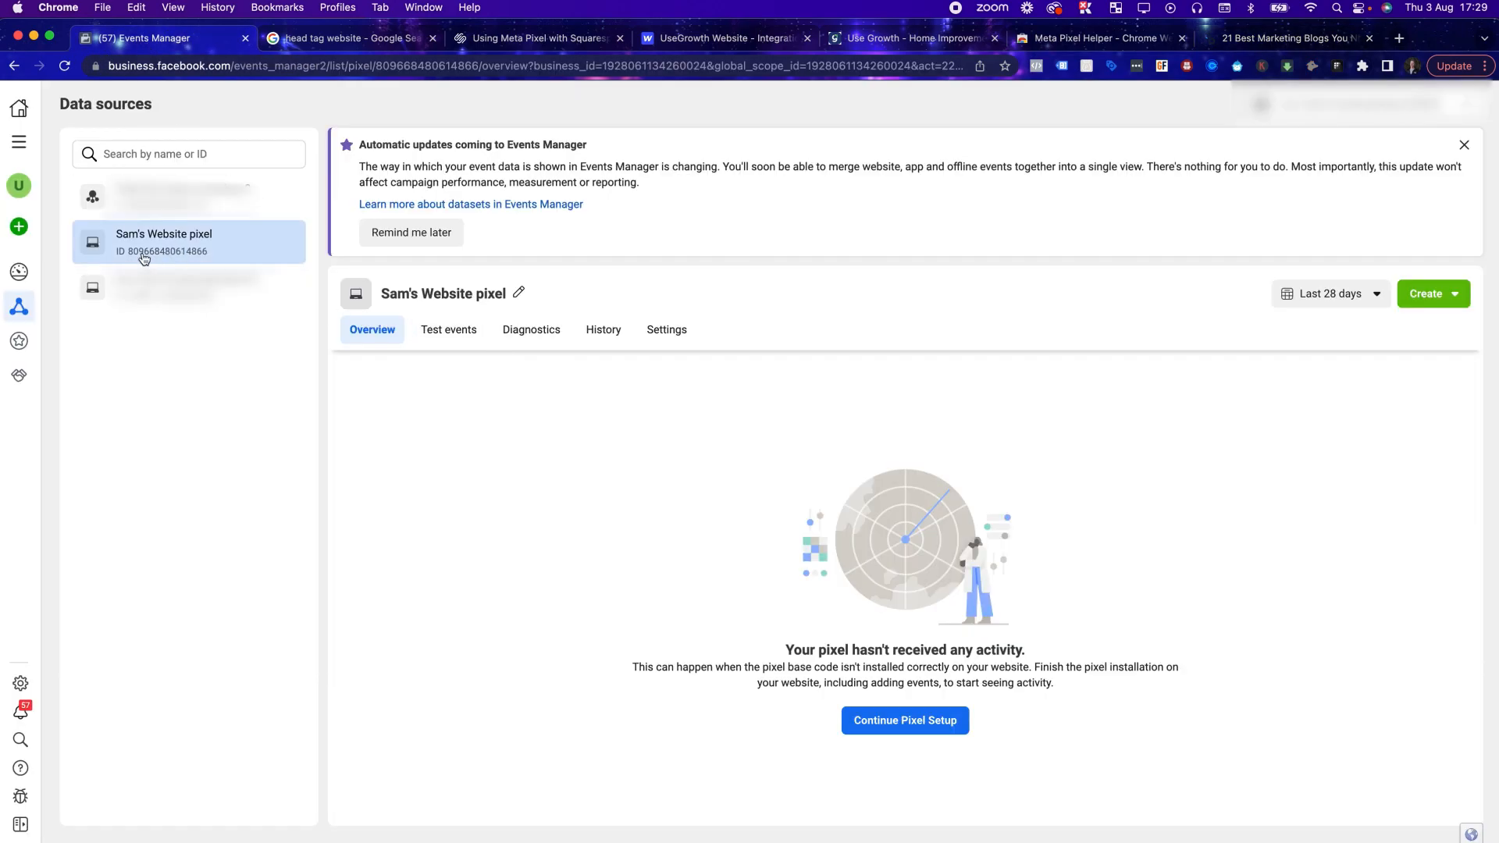
click(1249, 38)
click(1035, 65)
click(1036, 65)
click(897, 39)
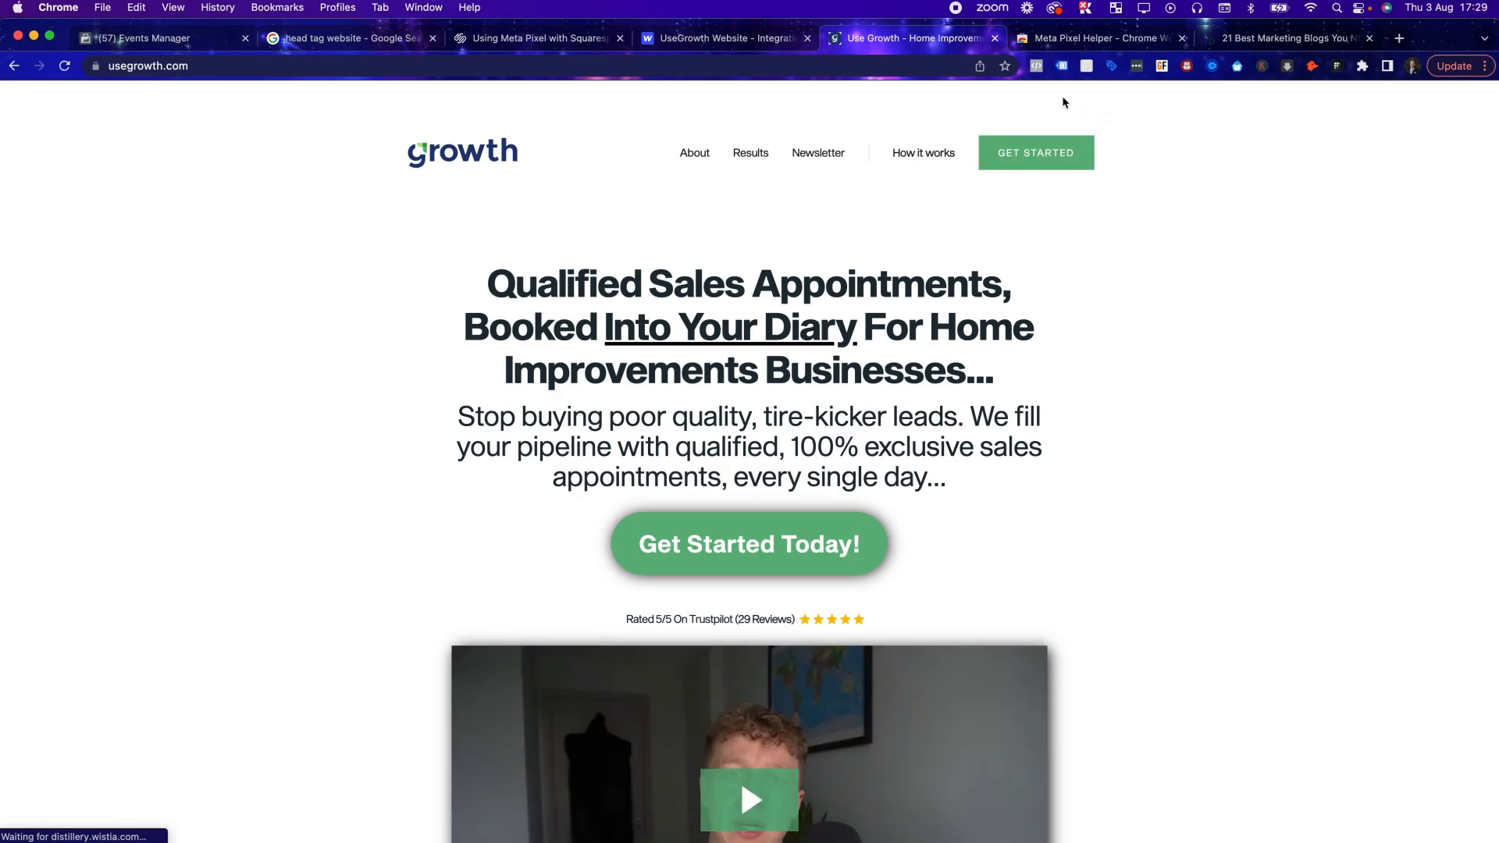
click(1037, 69)
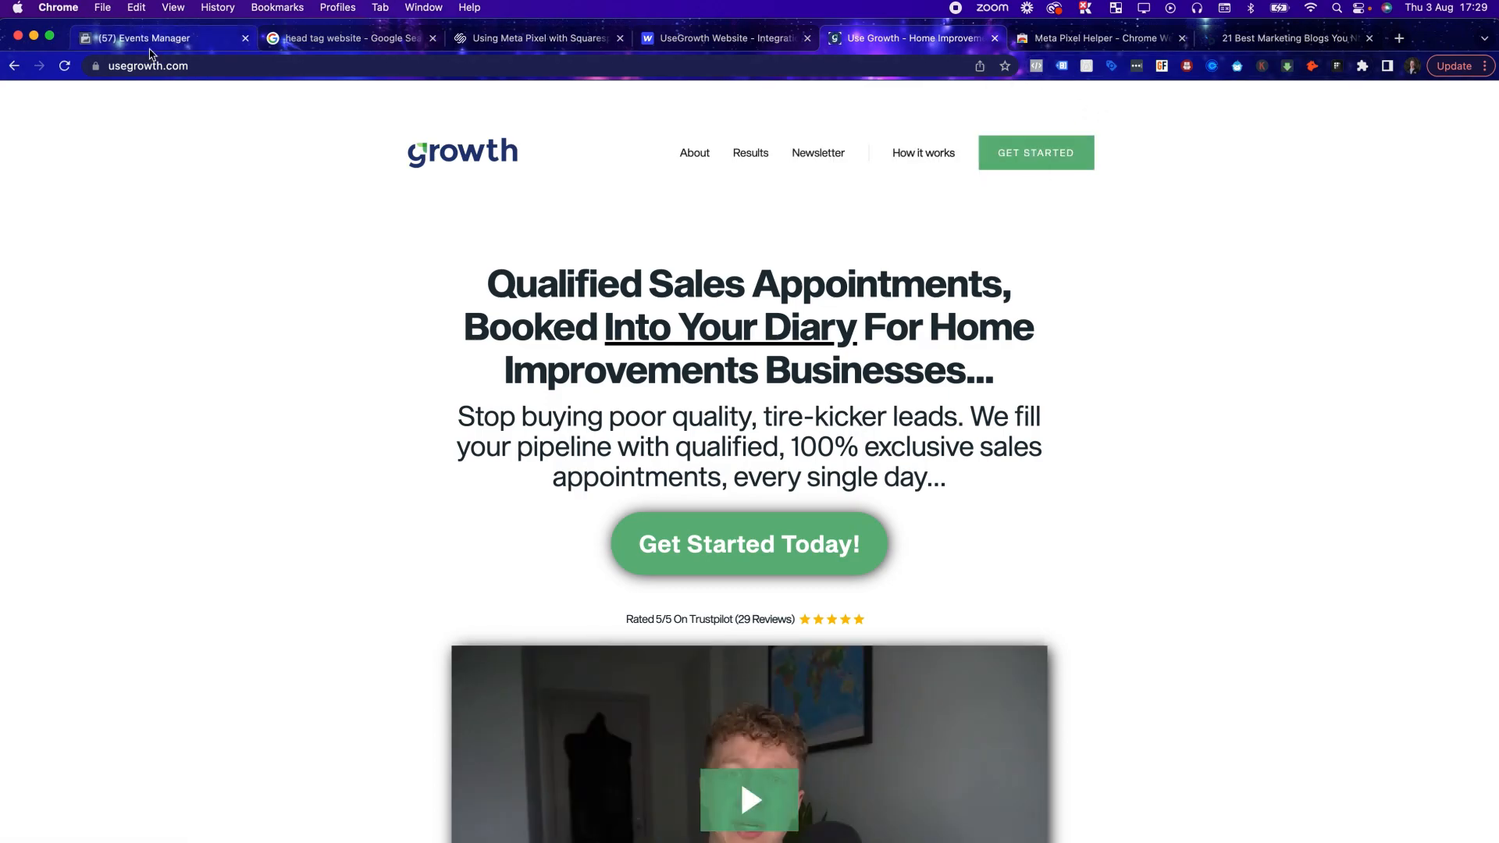
Step: Publish the UseGrowth Website in Webflow to its selected staging and production domains
click(668, 39)
scroll(596, 328, down, 3)
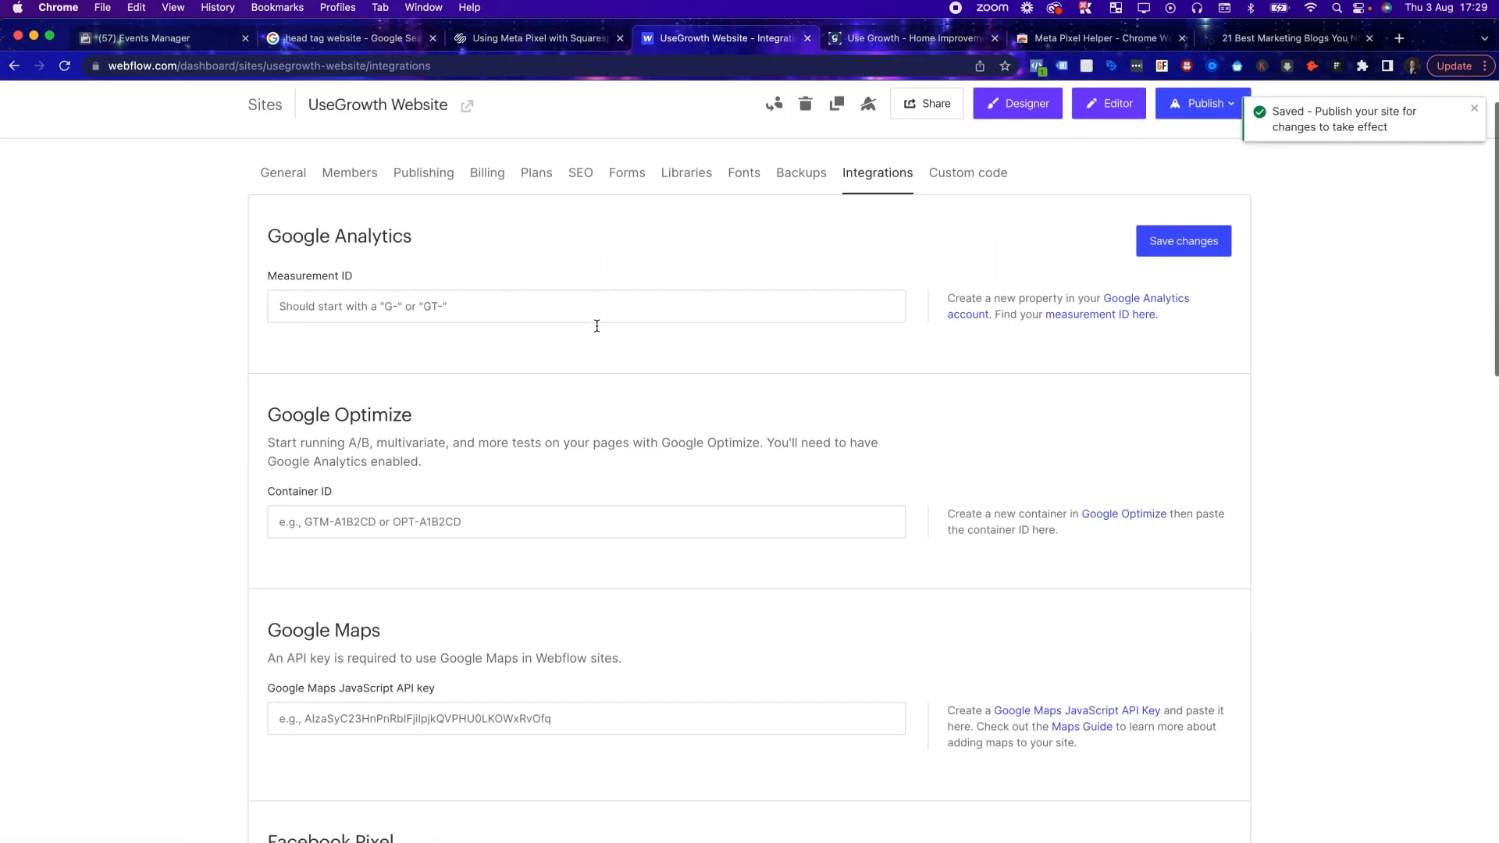
scroll(586, 297, up, 3)
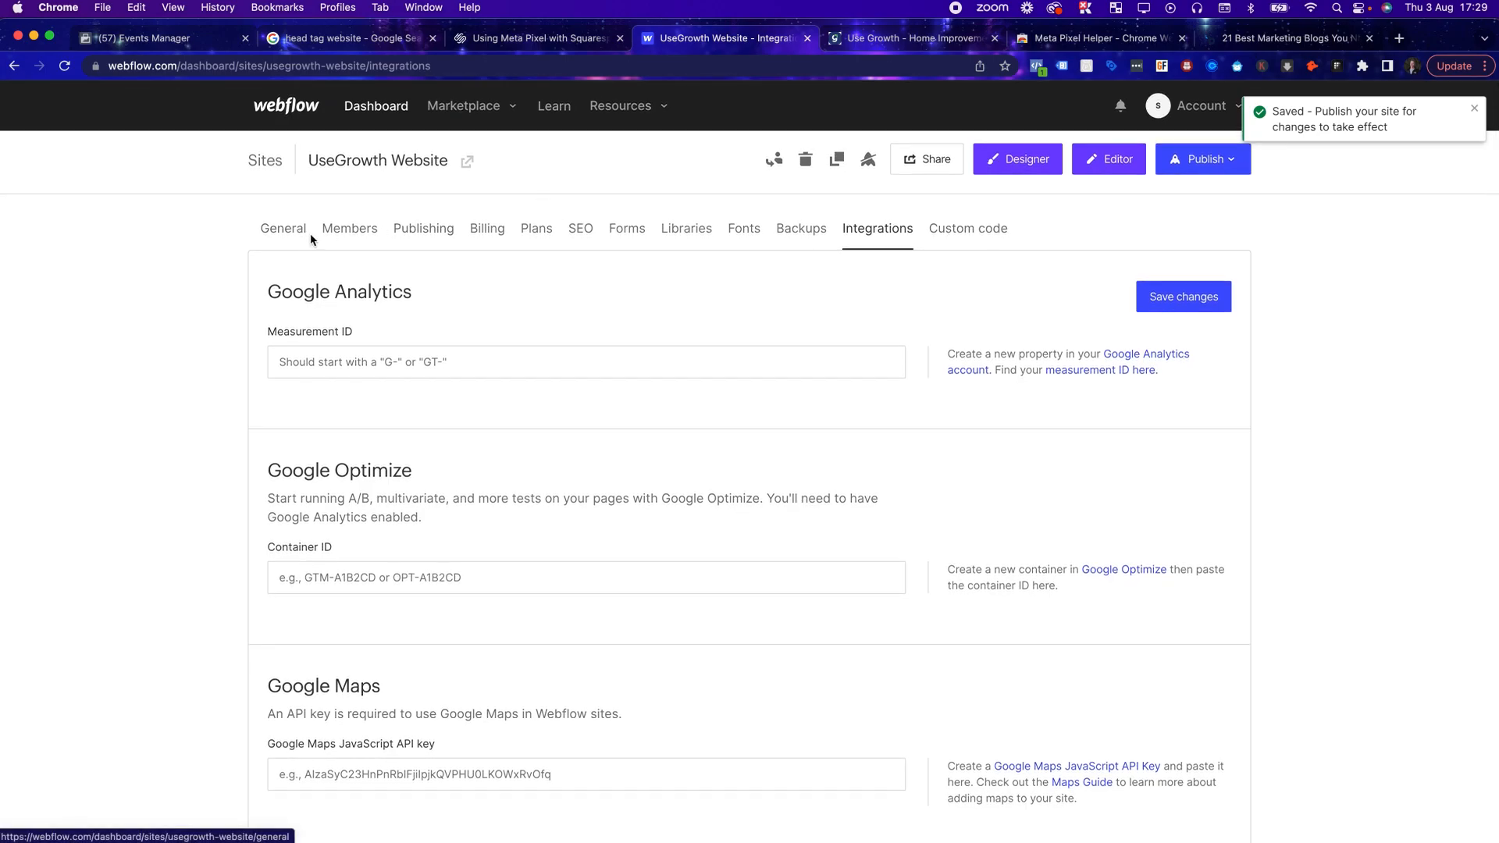
click(947, 230)
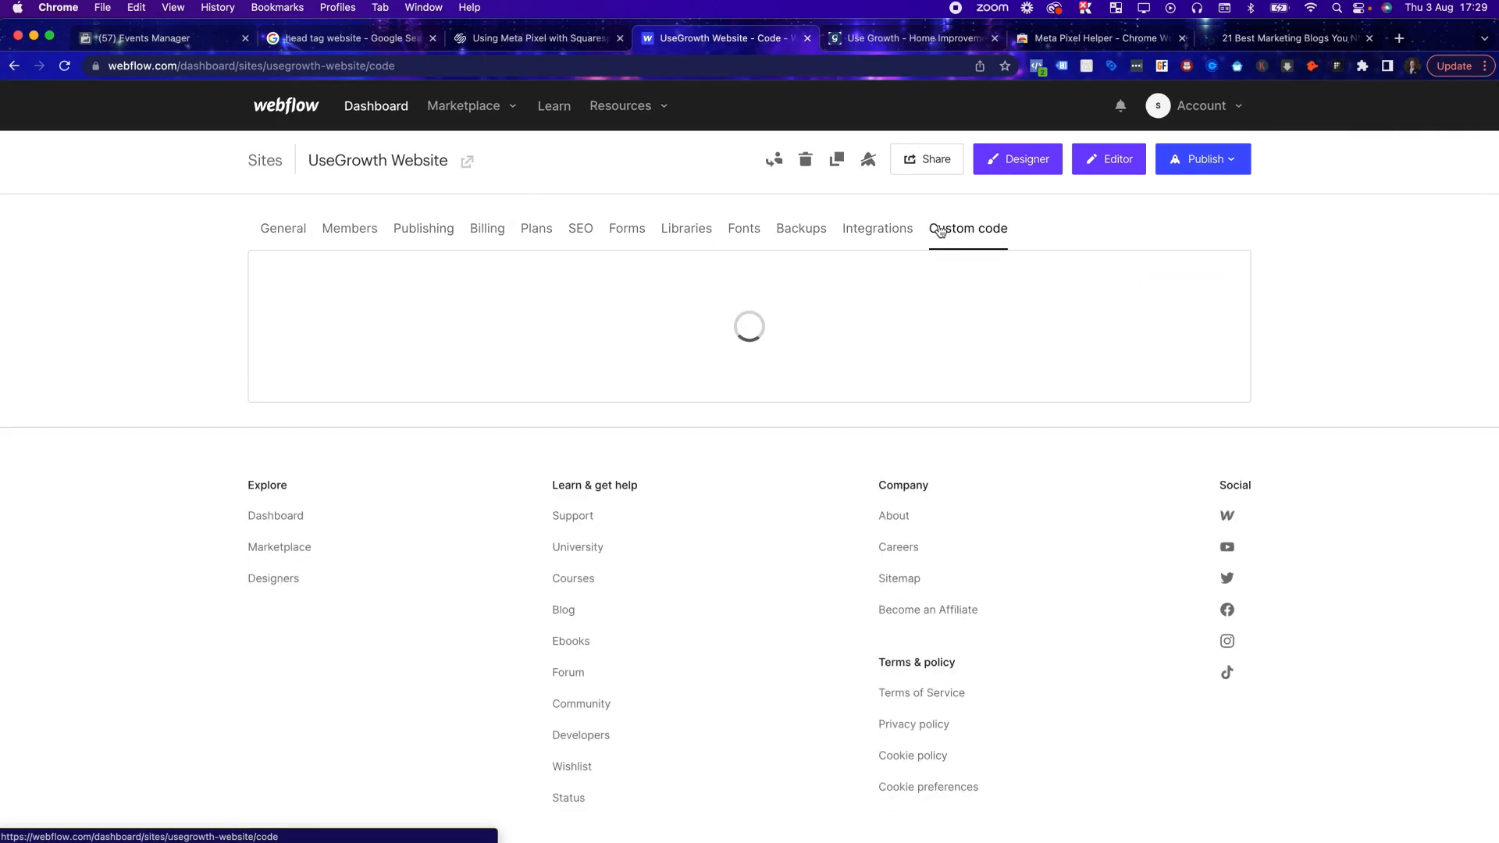
click(1224, 161)
click(1071, 434)
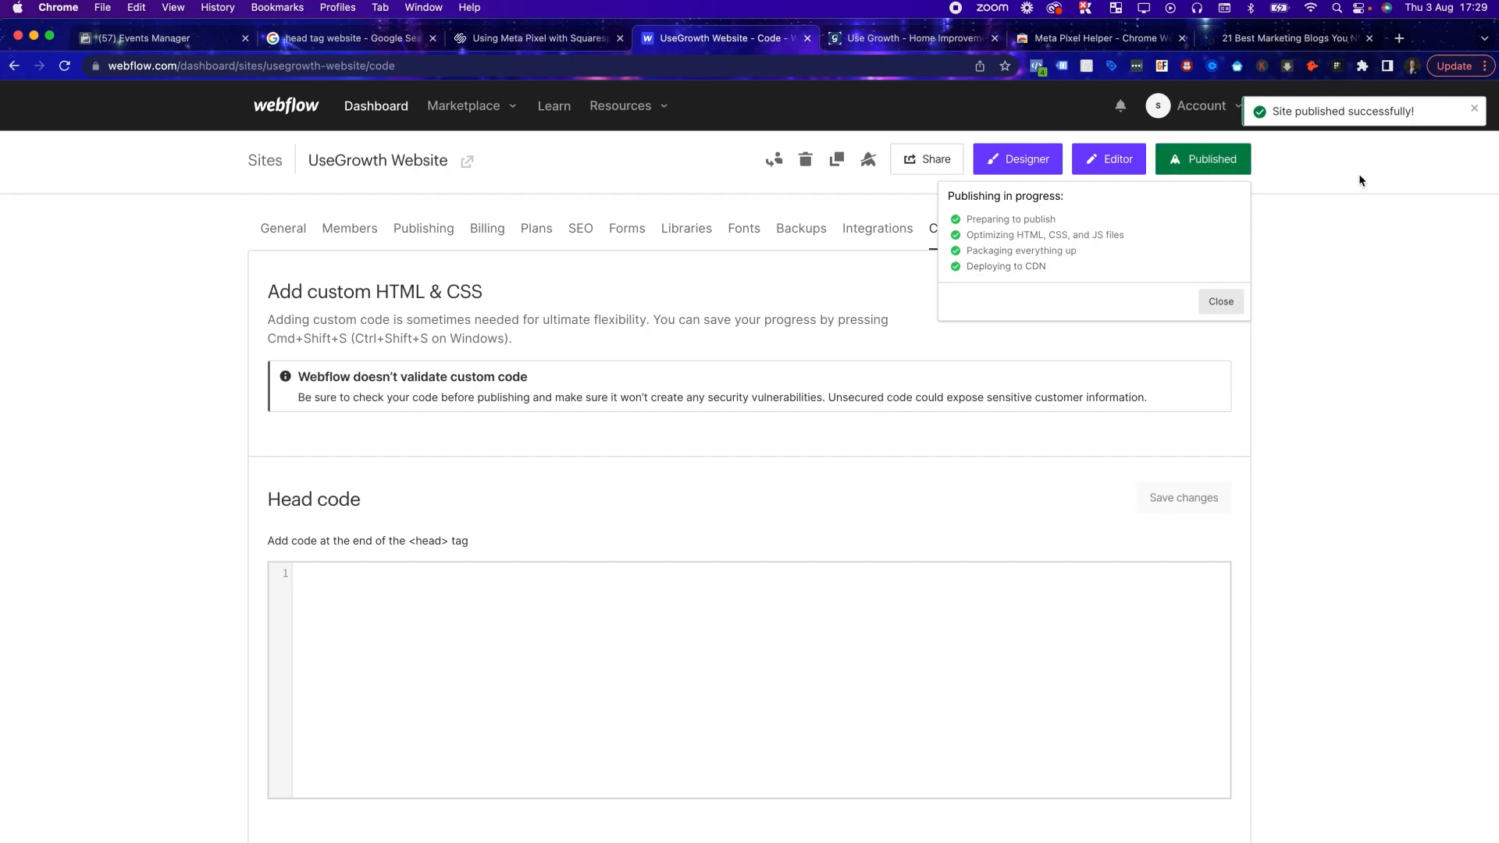
Step: Check the published usegrowth.com page with Meta Pixel Helper, compare its pixel ID with the website pixel in Events Manager, and reload Events Manager
click(880, 39)
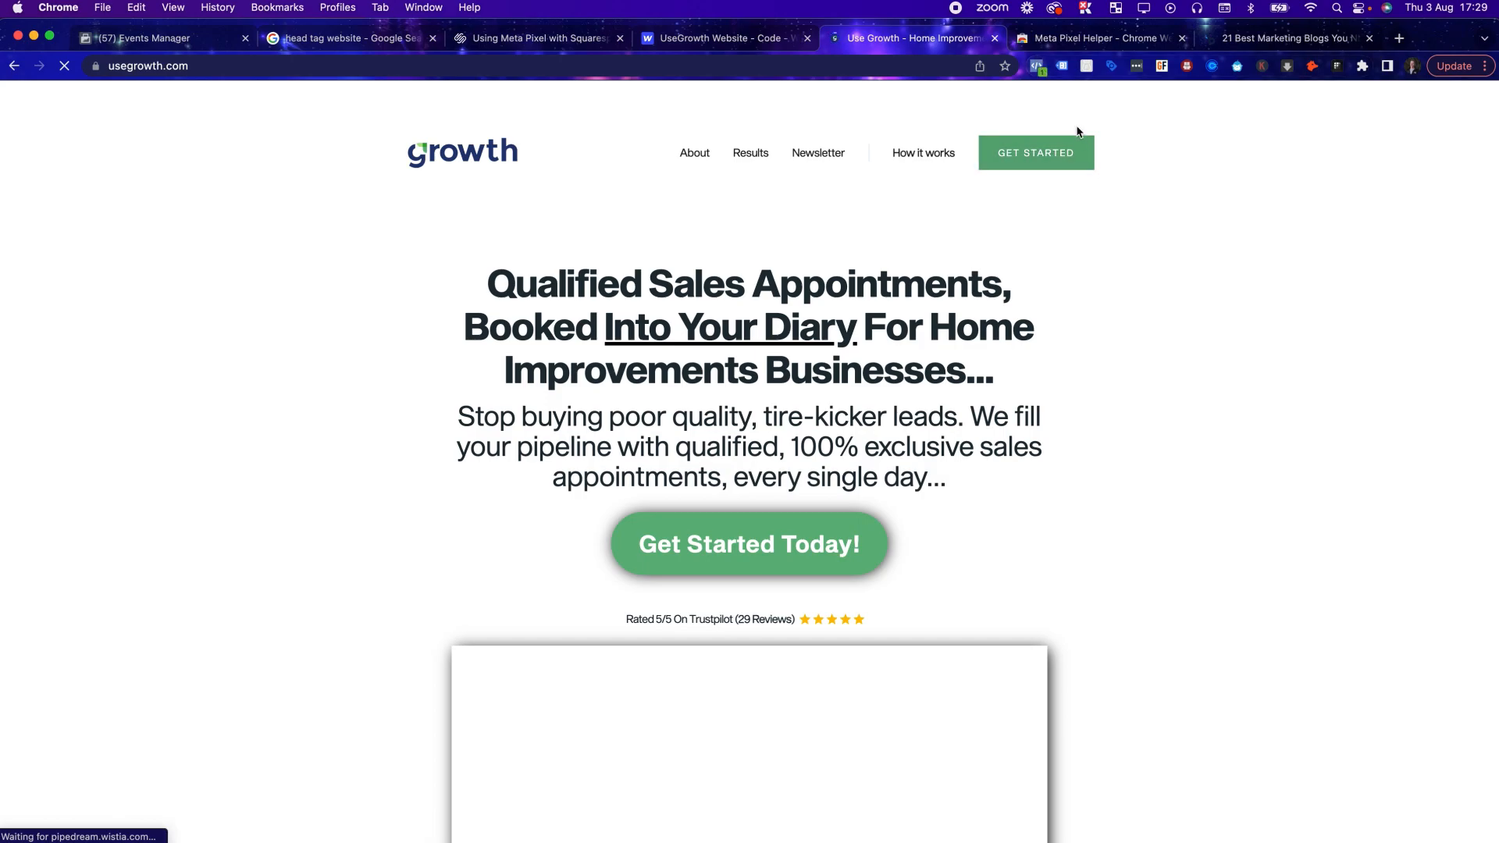
click(1036, 65)
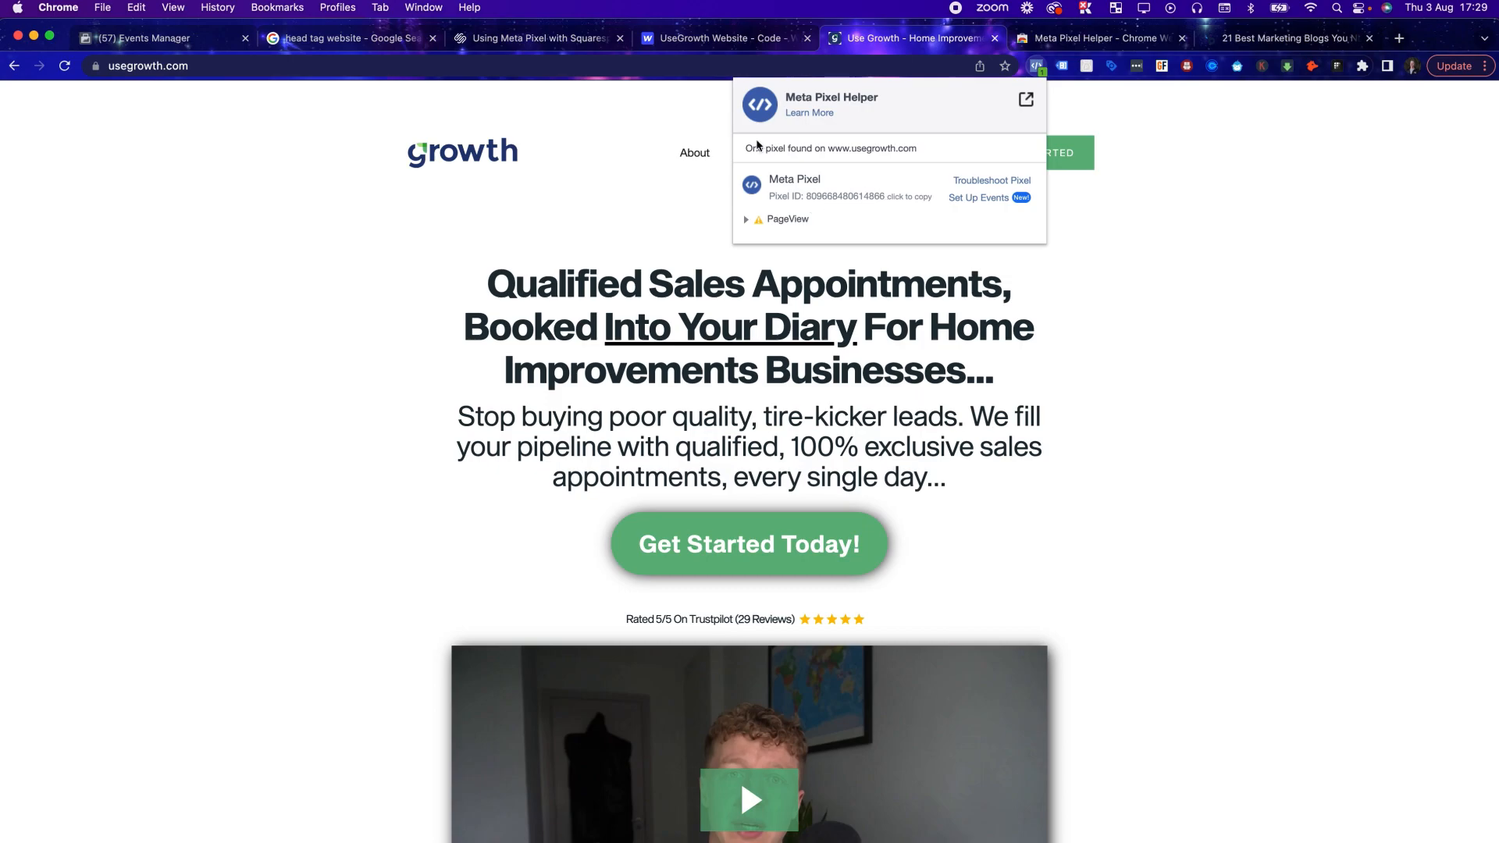
click(141, 38)
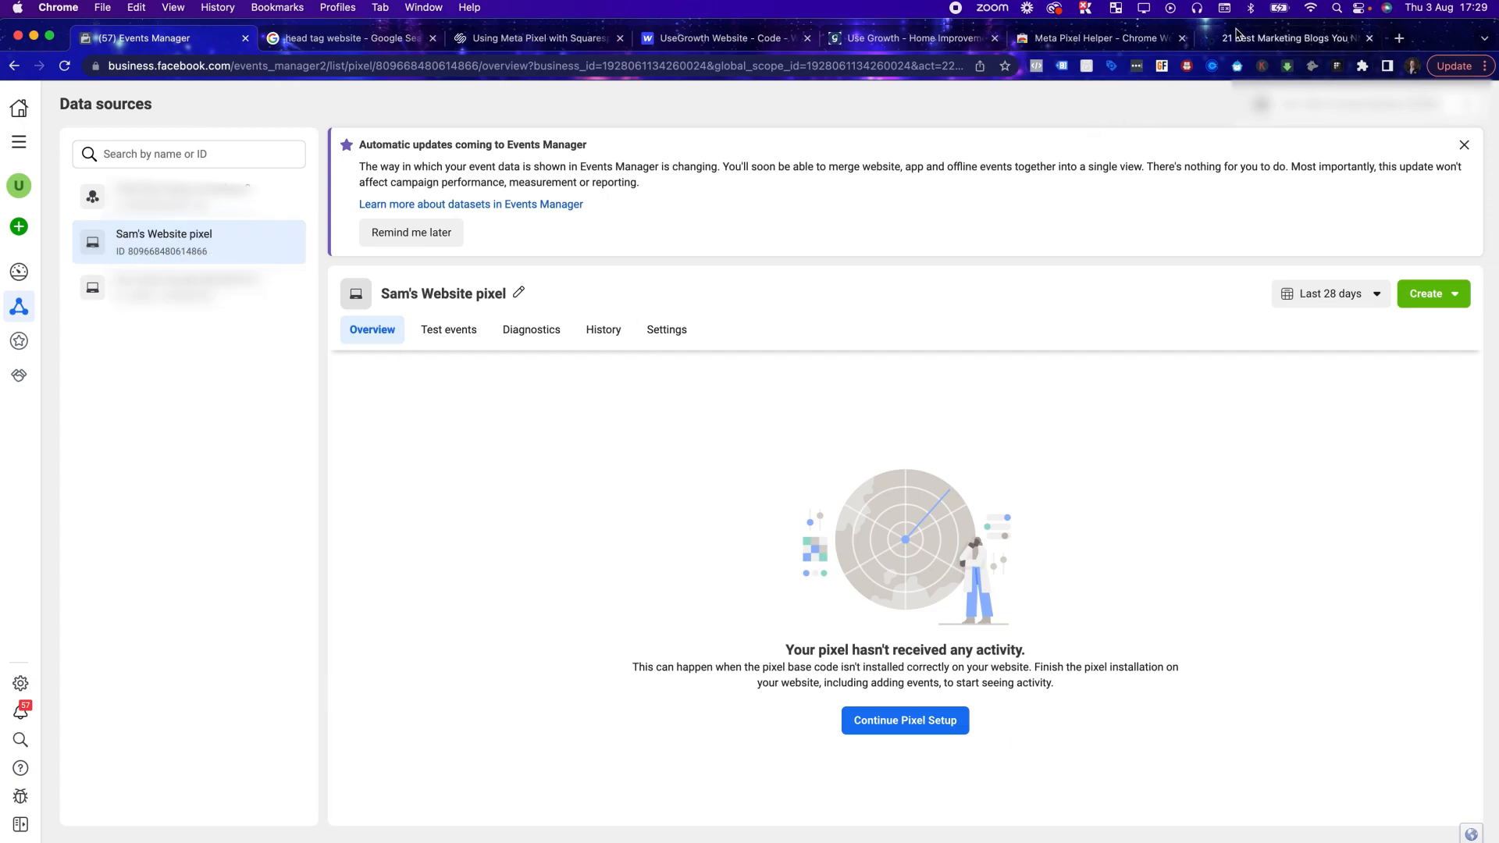
click(64, 65)
Step: Recheck usegrowth.com with Meta Pixel Helper and examine the PageView event's warnings and event info
click(866, 37)
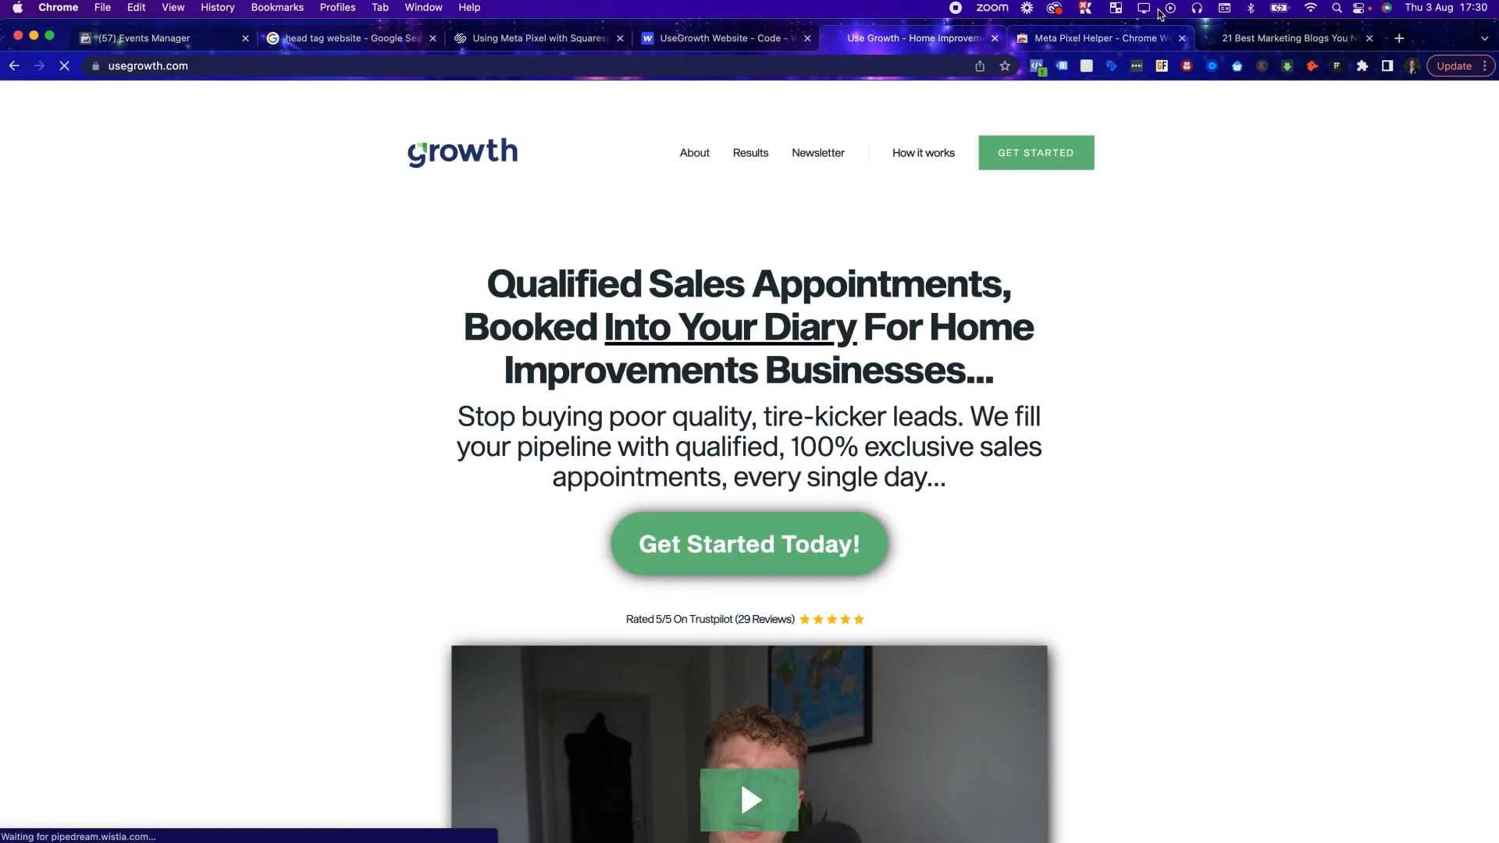
click(1037, 66)
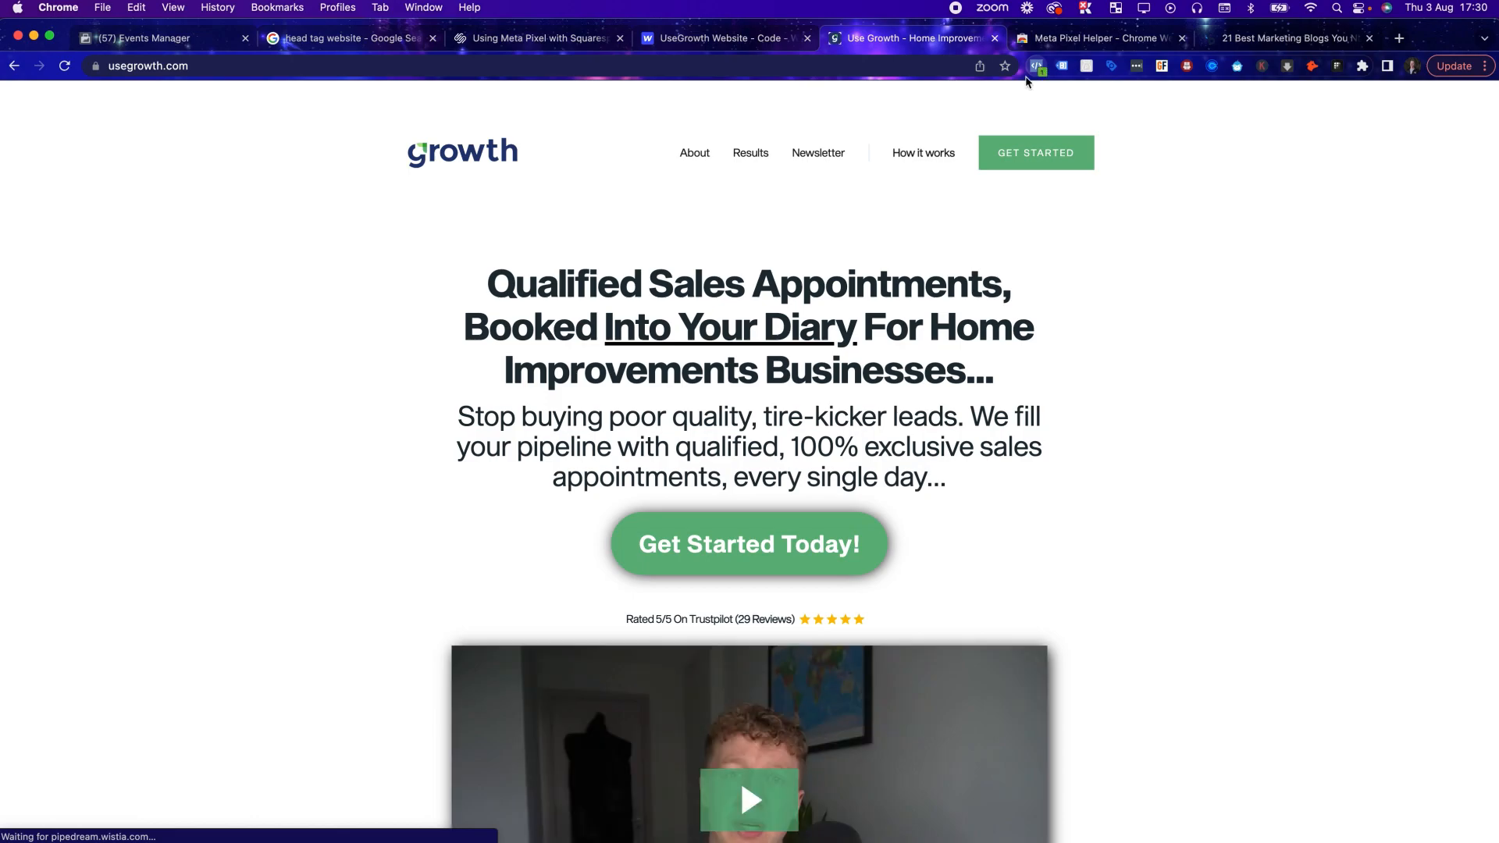
click(1036, 66)
click(746, 221)
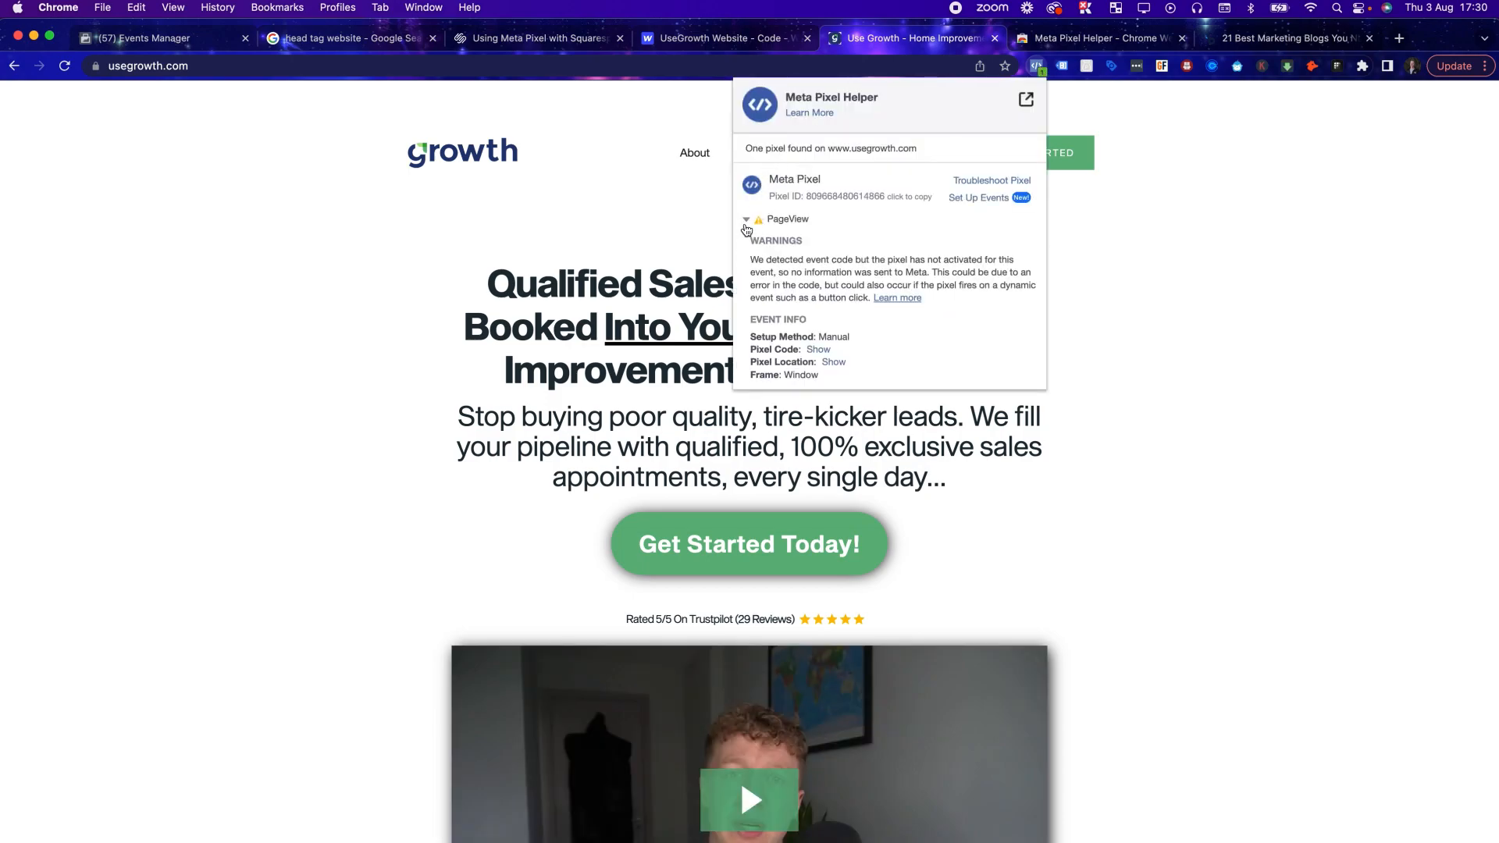
click(746, 222)
click(747, 221)
click(746, 222)
click(1079, 99)
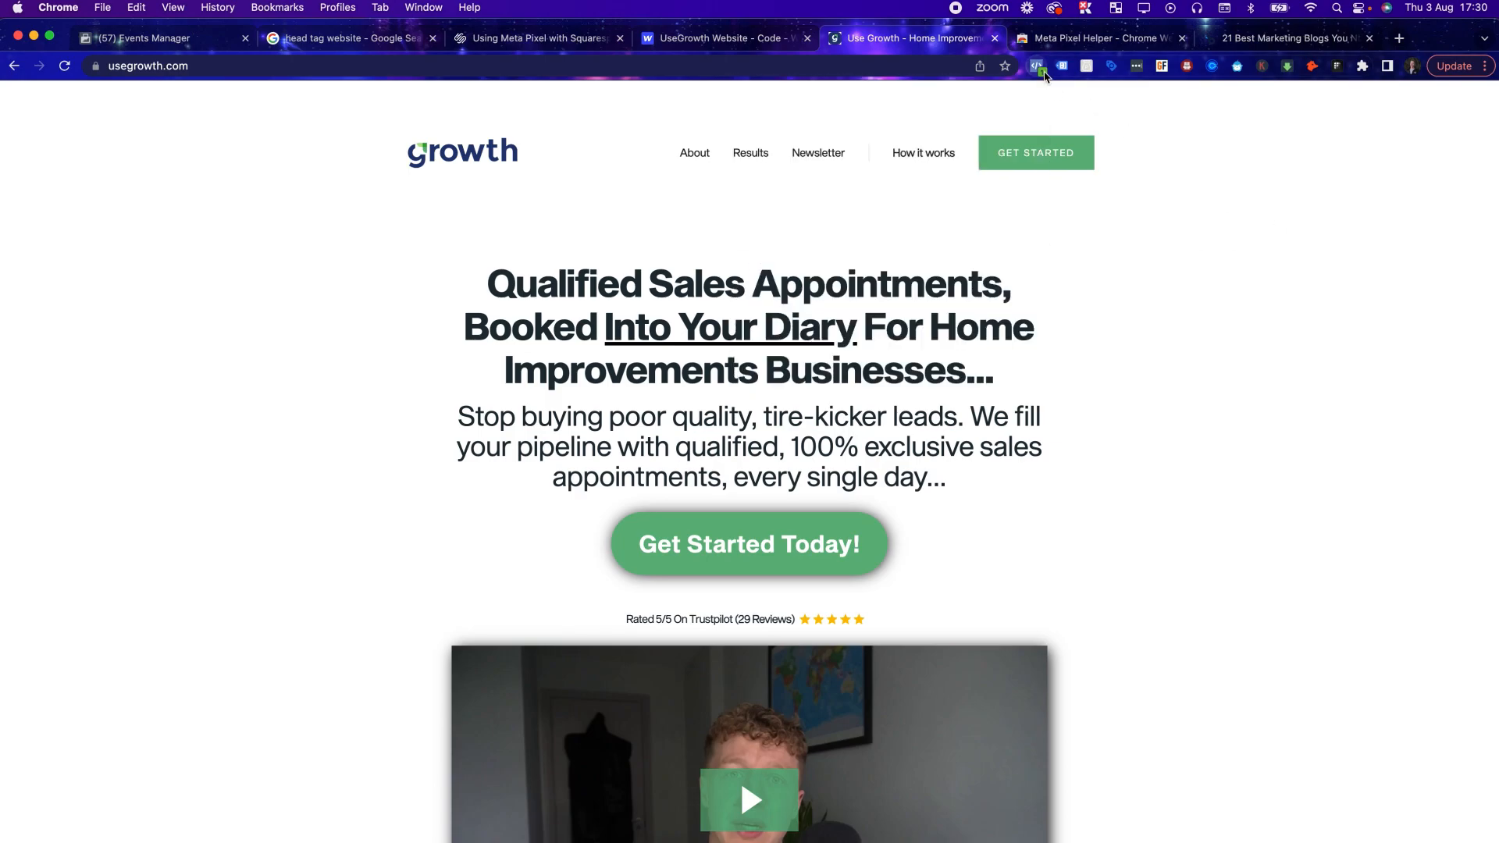
Step: Return through Webflow to Events Manager and open the ad account's campaigns in Ads Manager
click(682, 37)
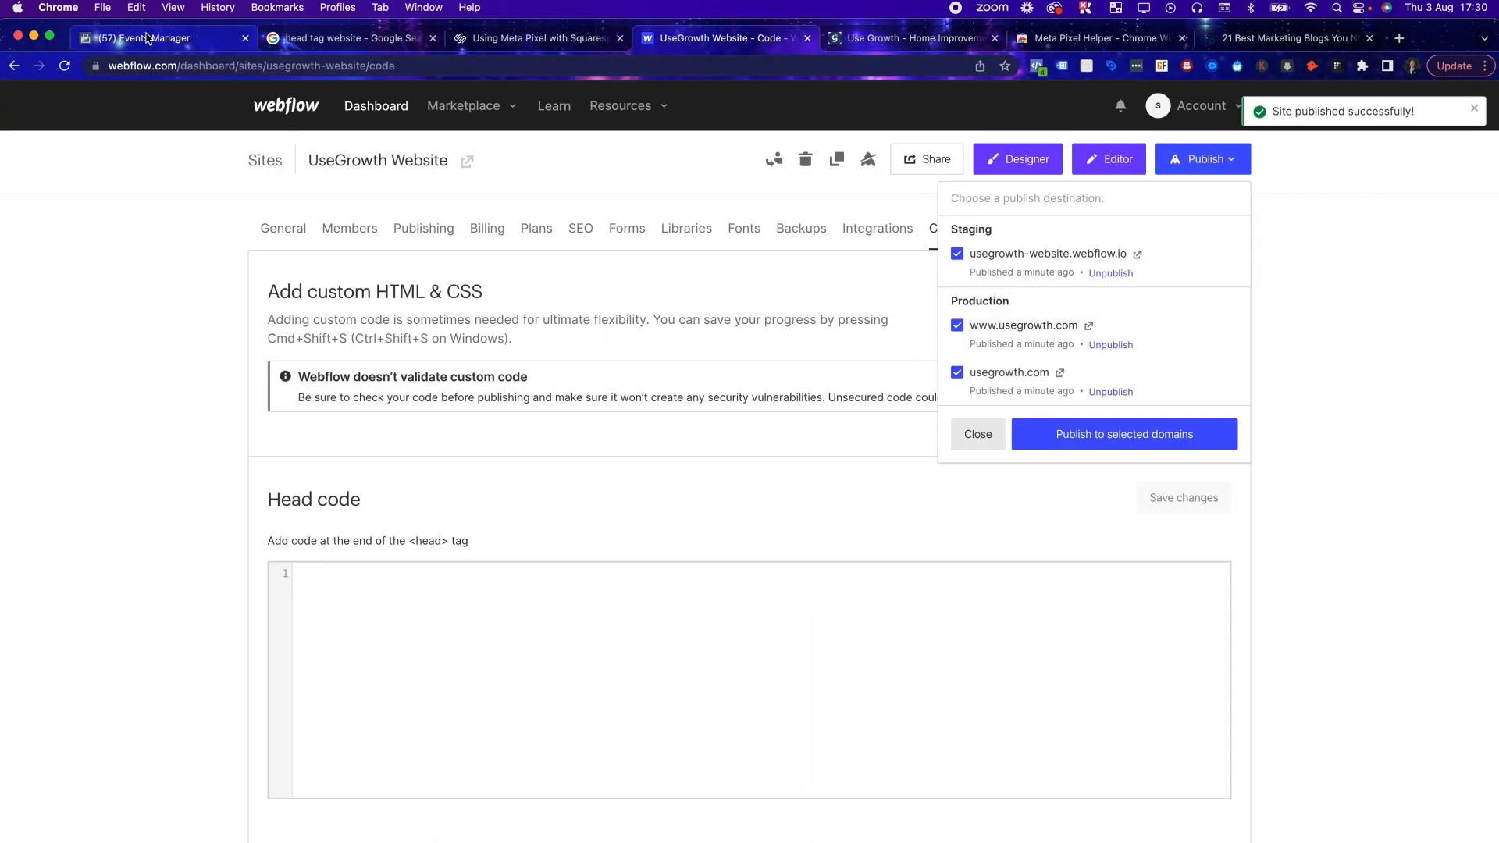
click(148, 37)
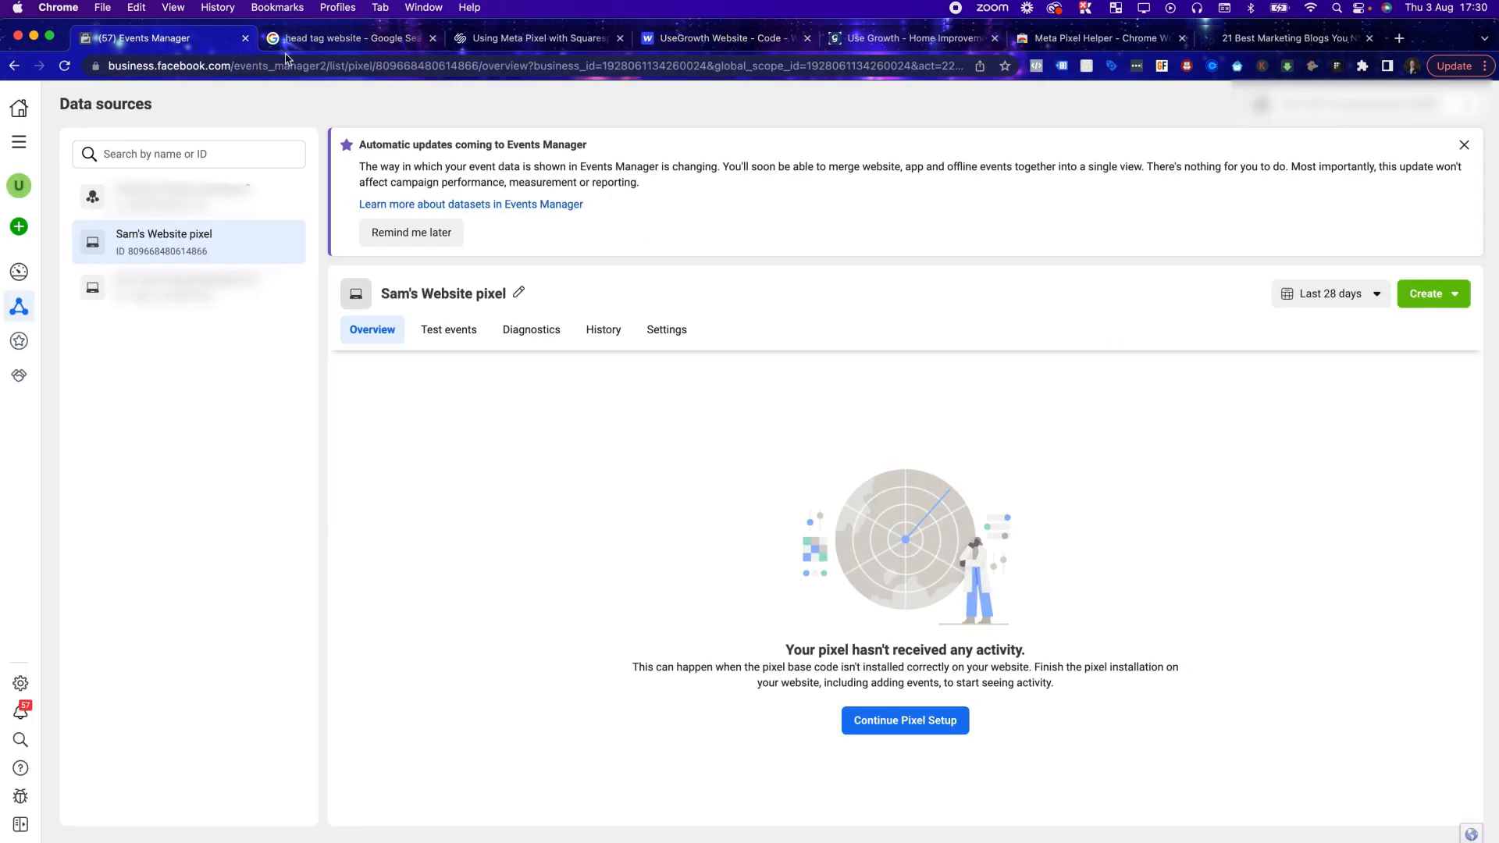
click(20, 143)
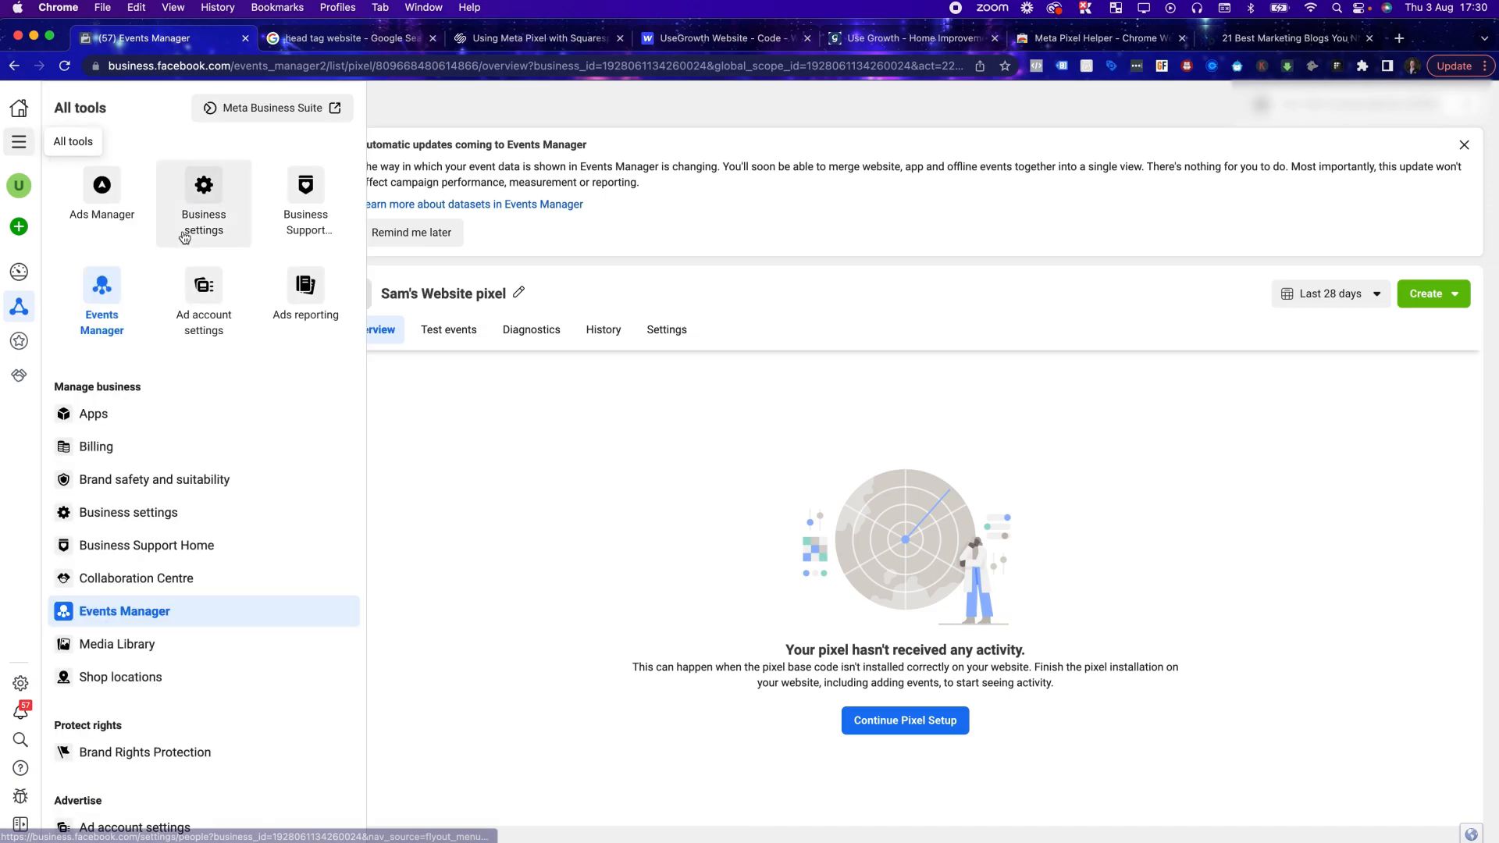
click(102, 187)
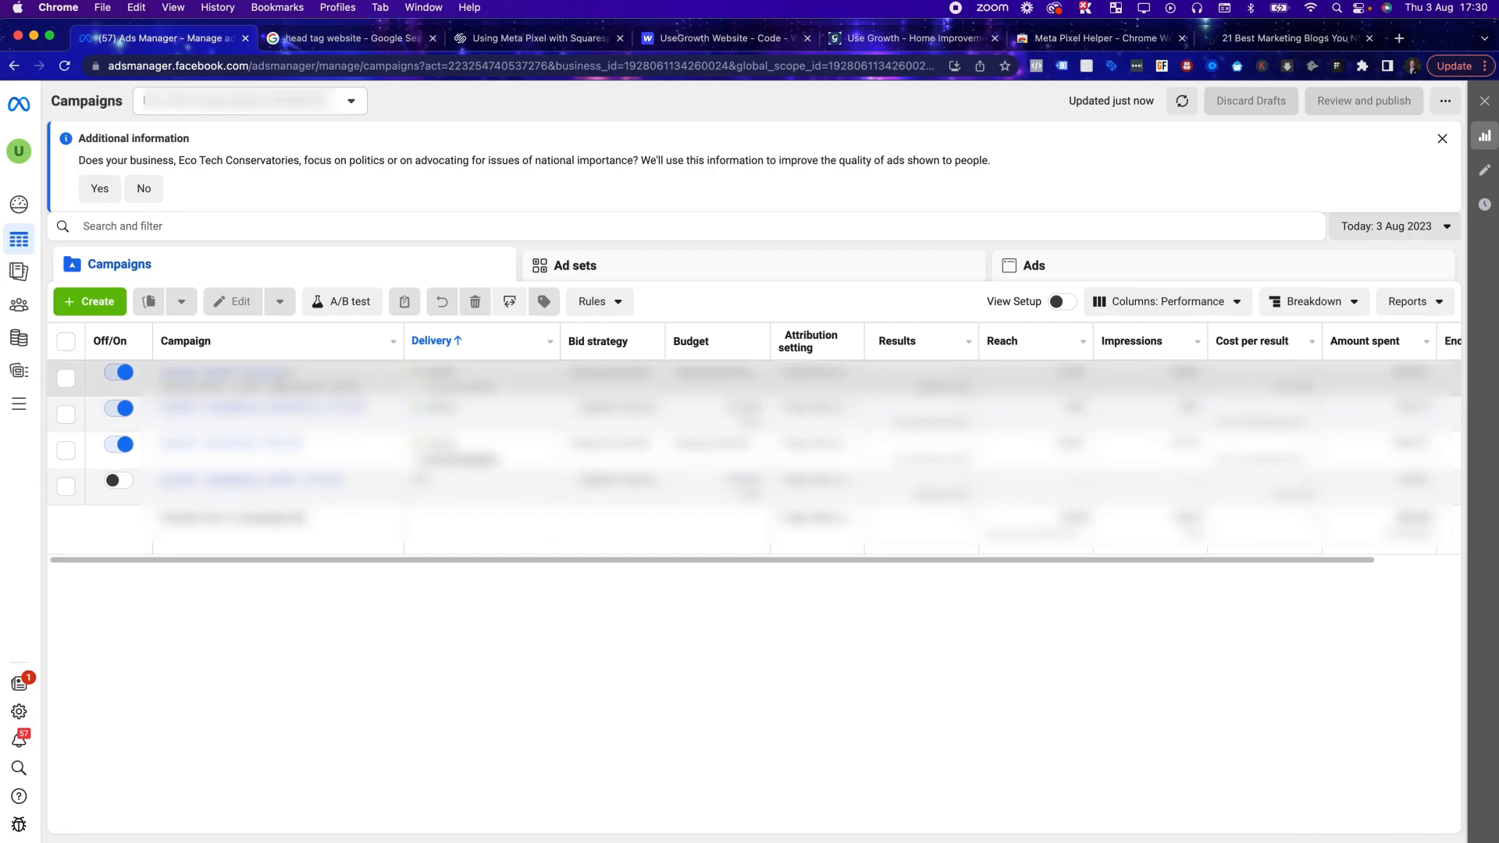
Step: Create a new campaign in Ads Manager with the Traffic objective
click(87, 293)
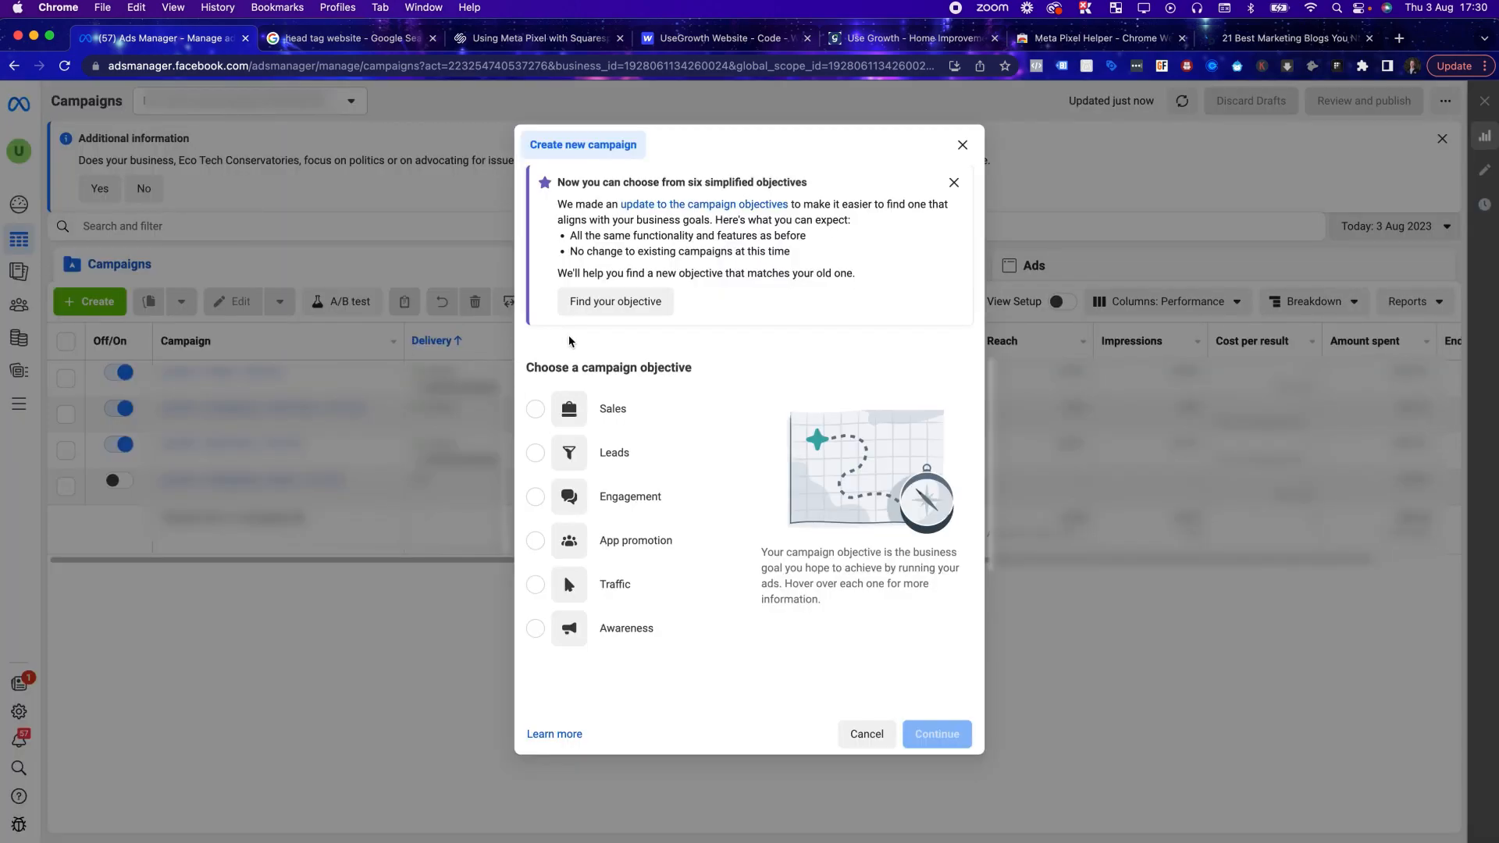
click(626, 599)
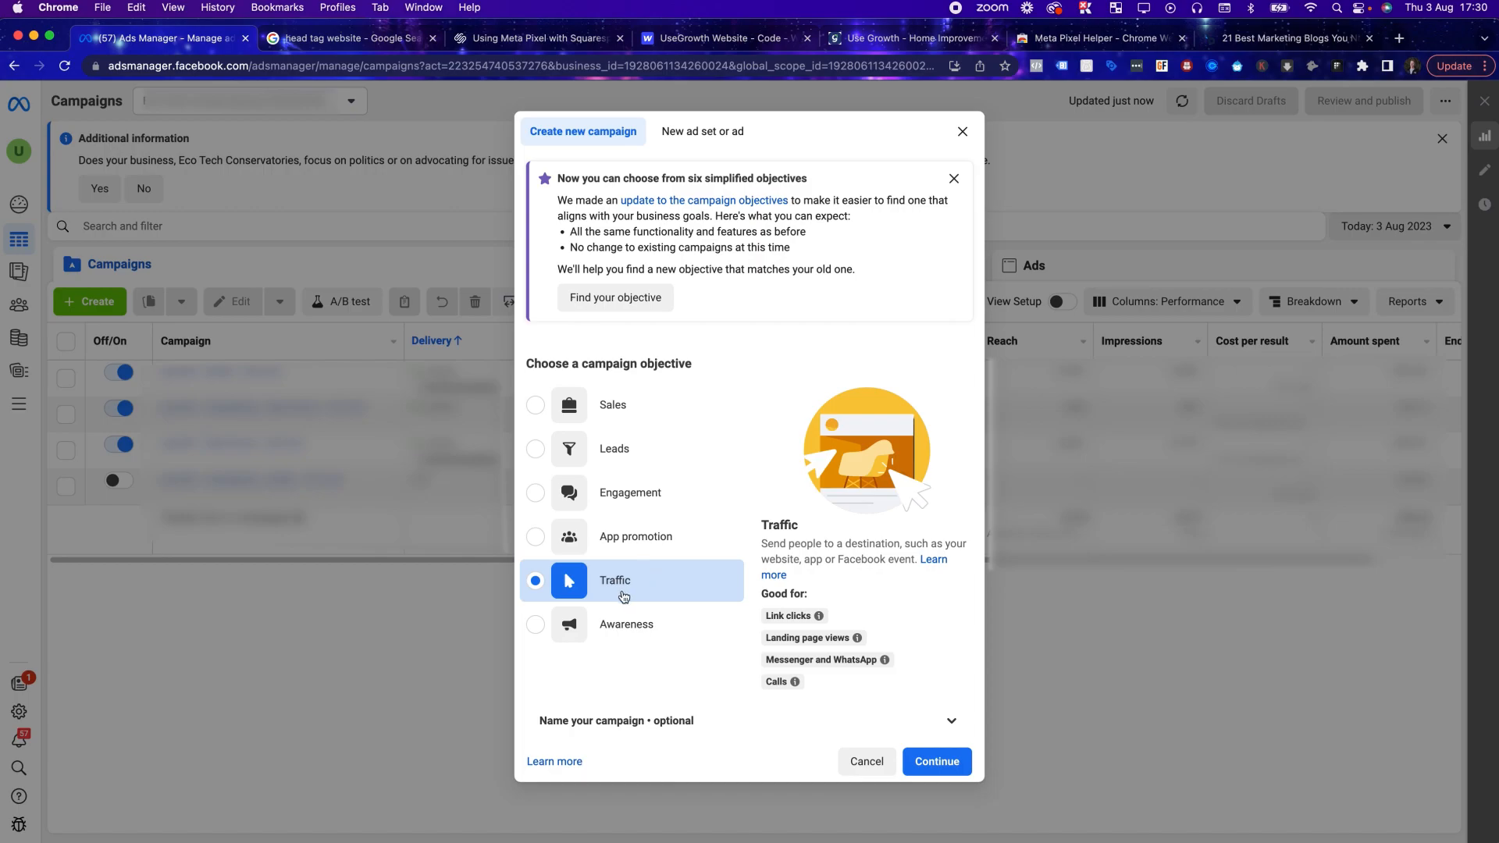
click(574, 490)
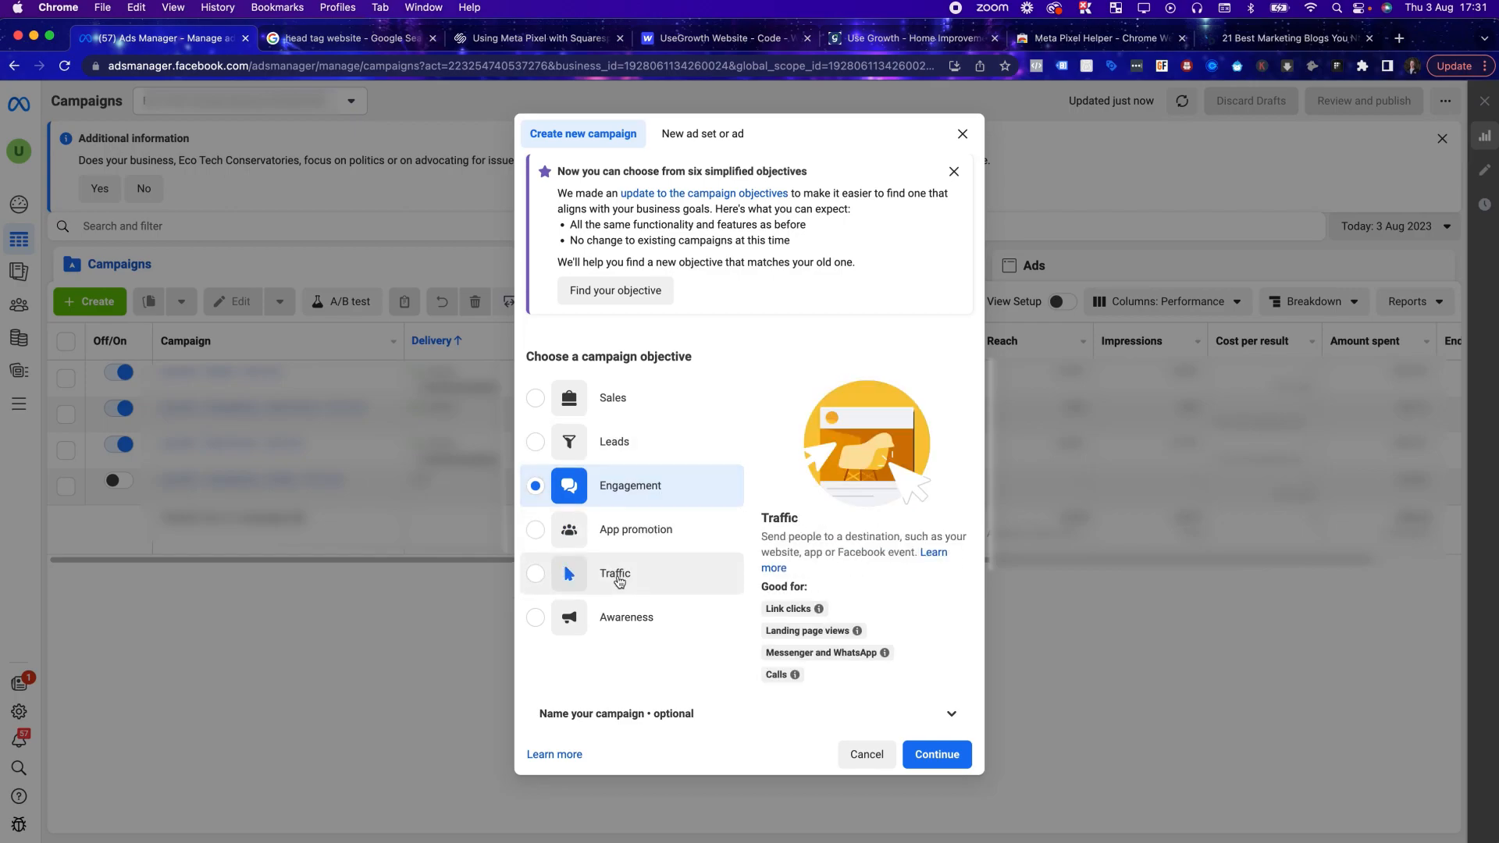
click(555, 573)
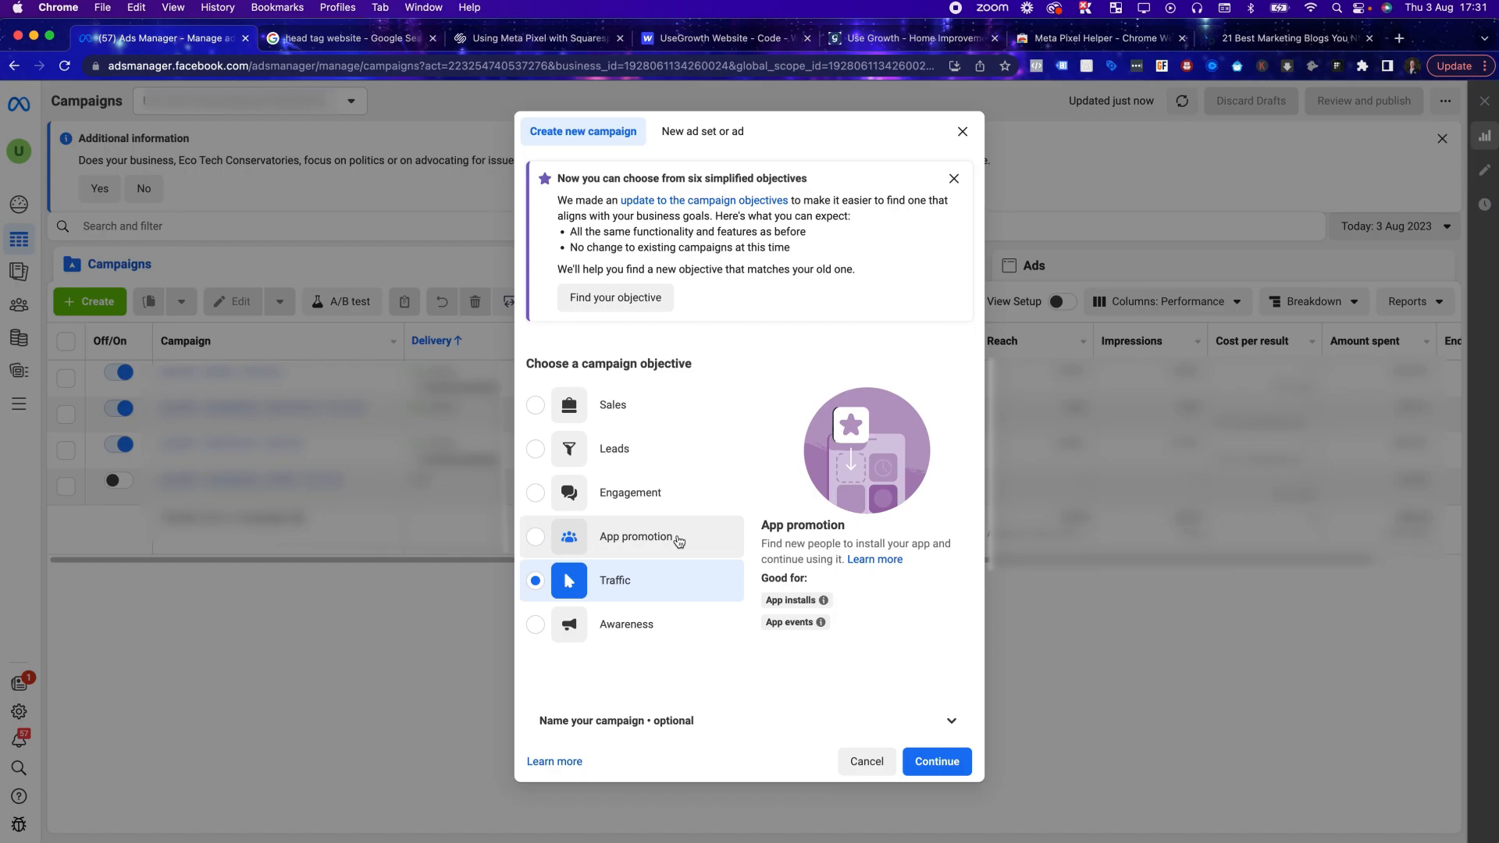
click(944, 762)
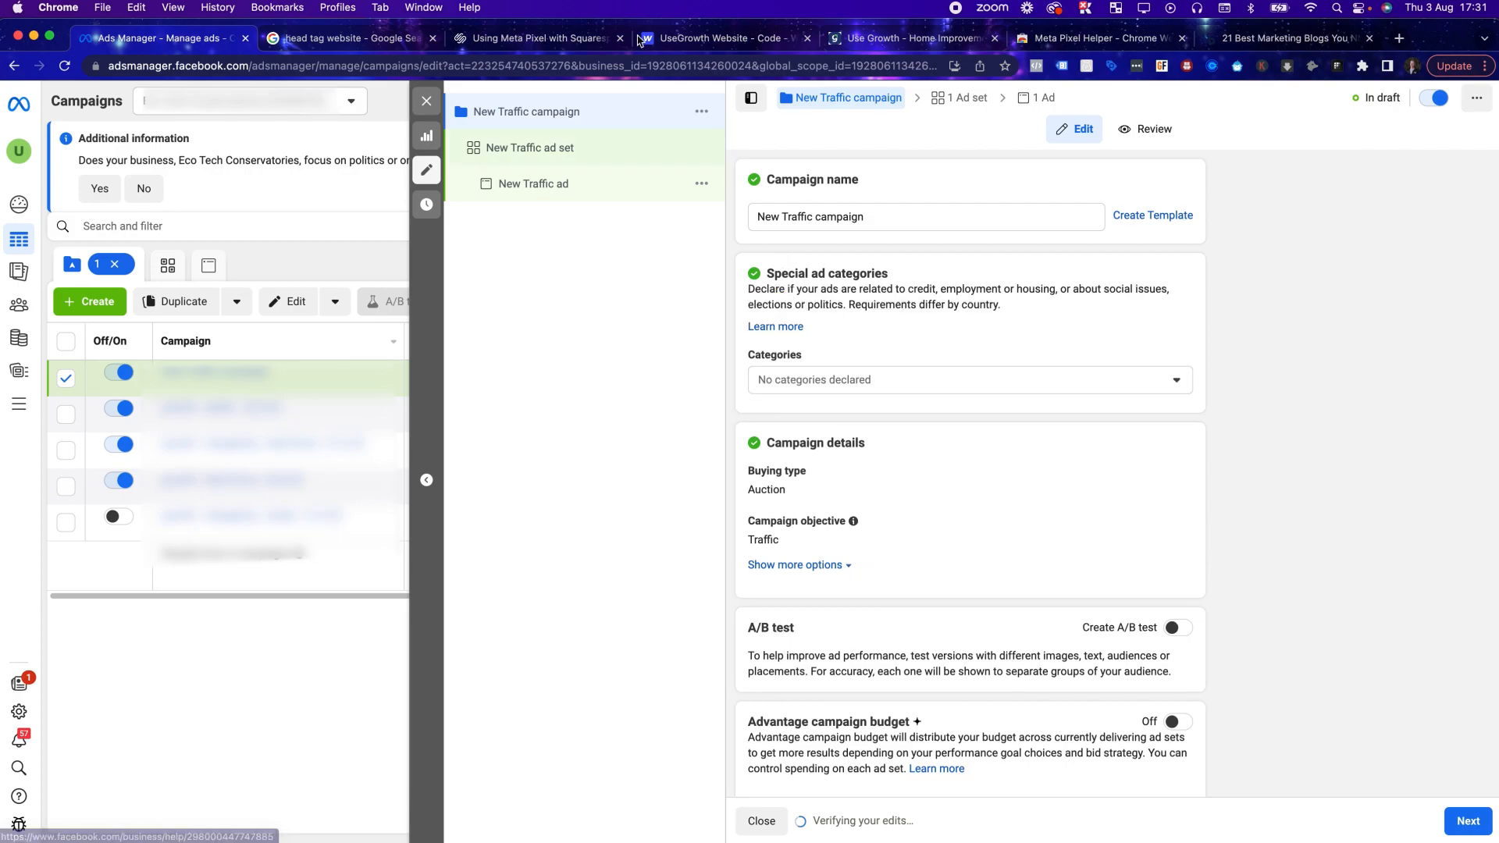
Step: Name the campaign "Retargeting" and open its ad set for editing
triple_click(850, 217)
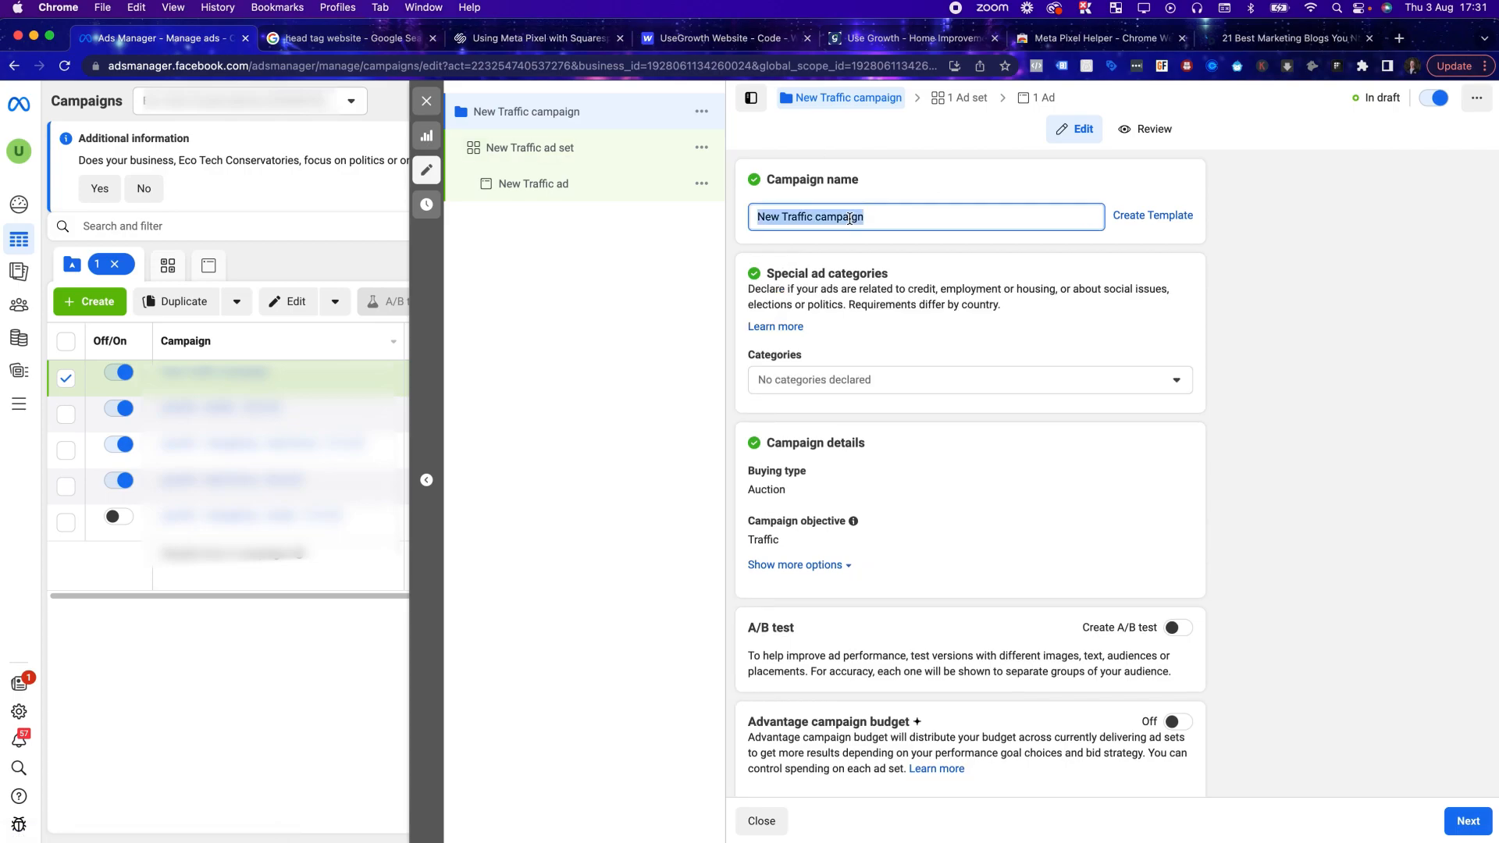
text(Retargeting)
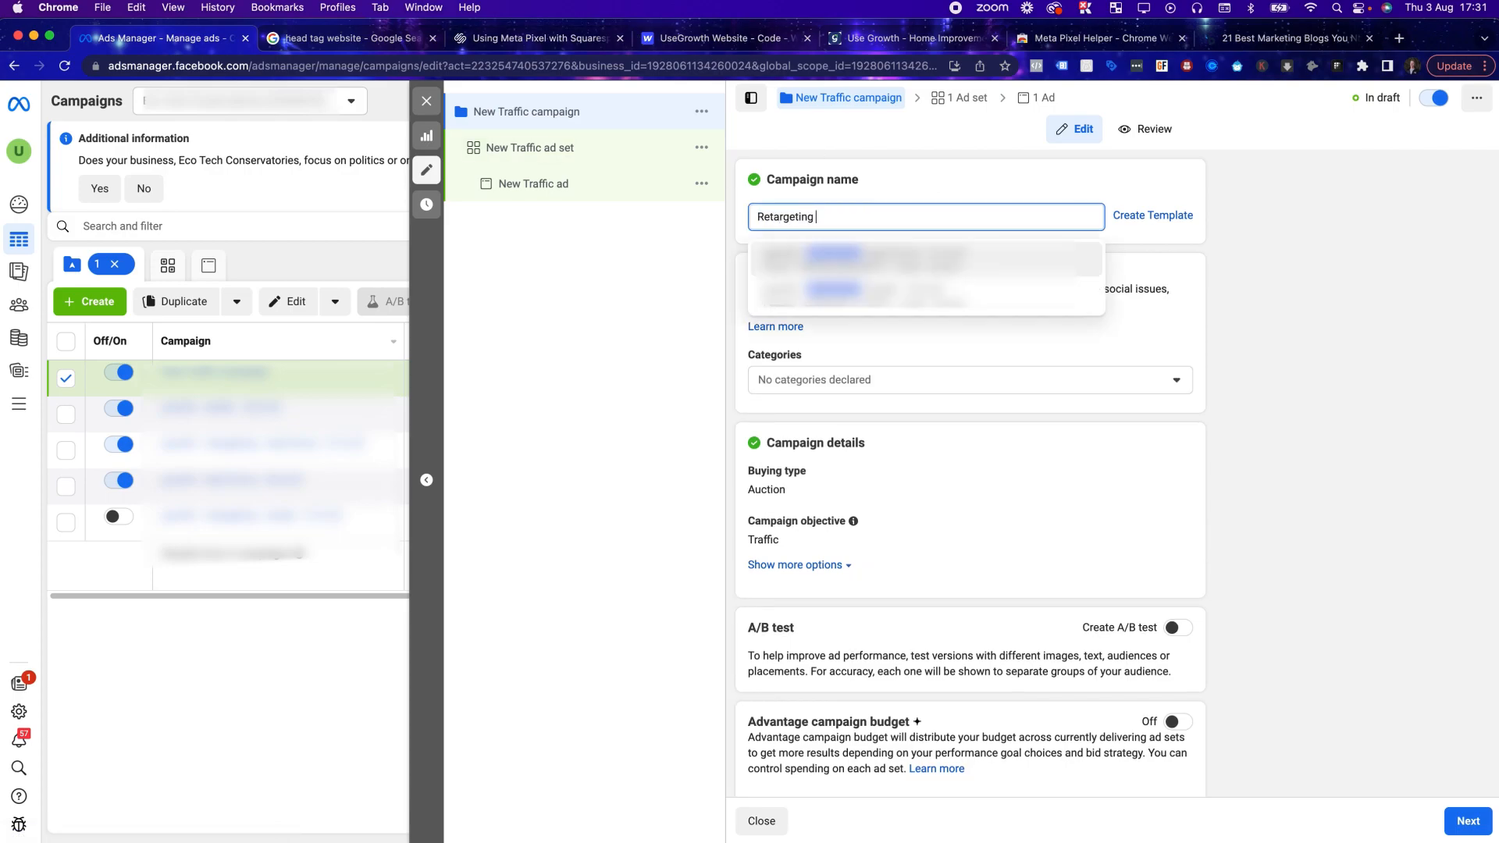
click(961, 97)
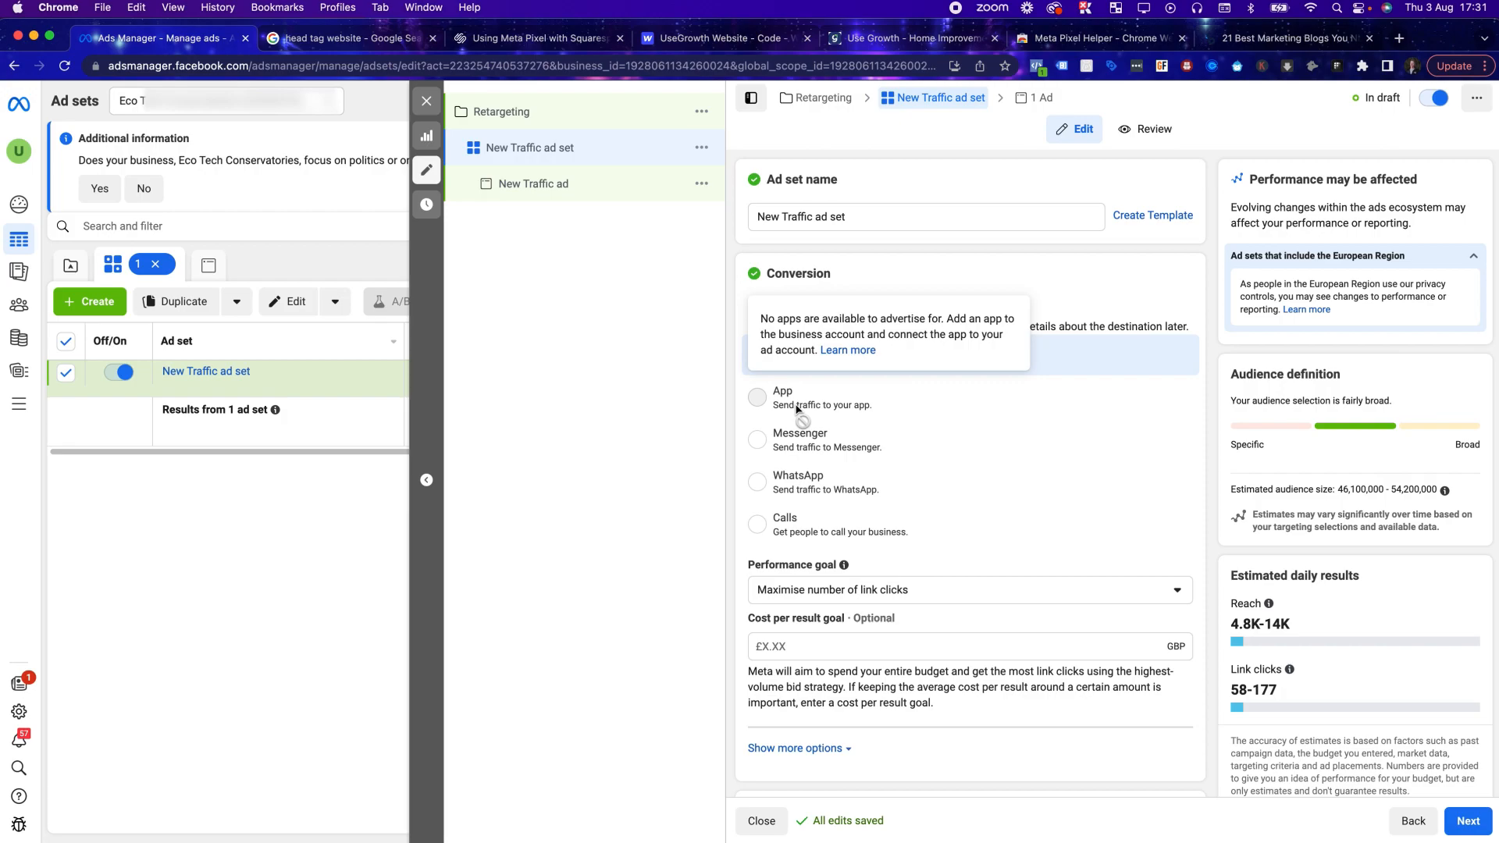
Step: Set the ad set's daily budget to £3.00
scroll(892, 441, down, 4)
scroll(914, 453, down, 3)
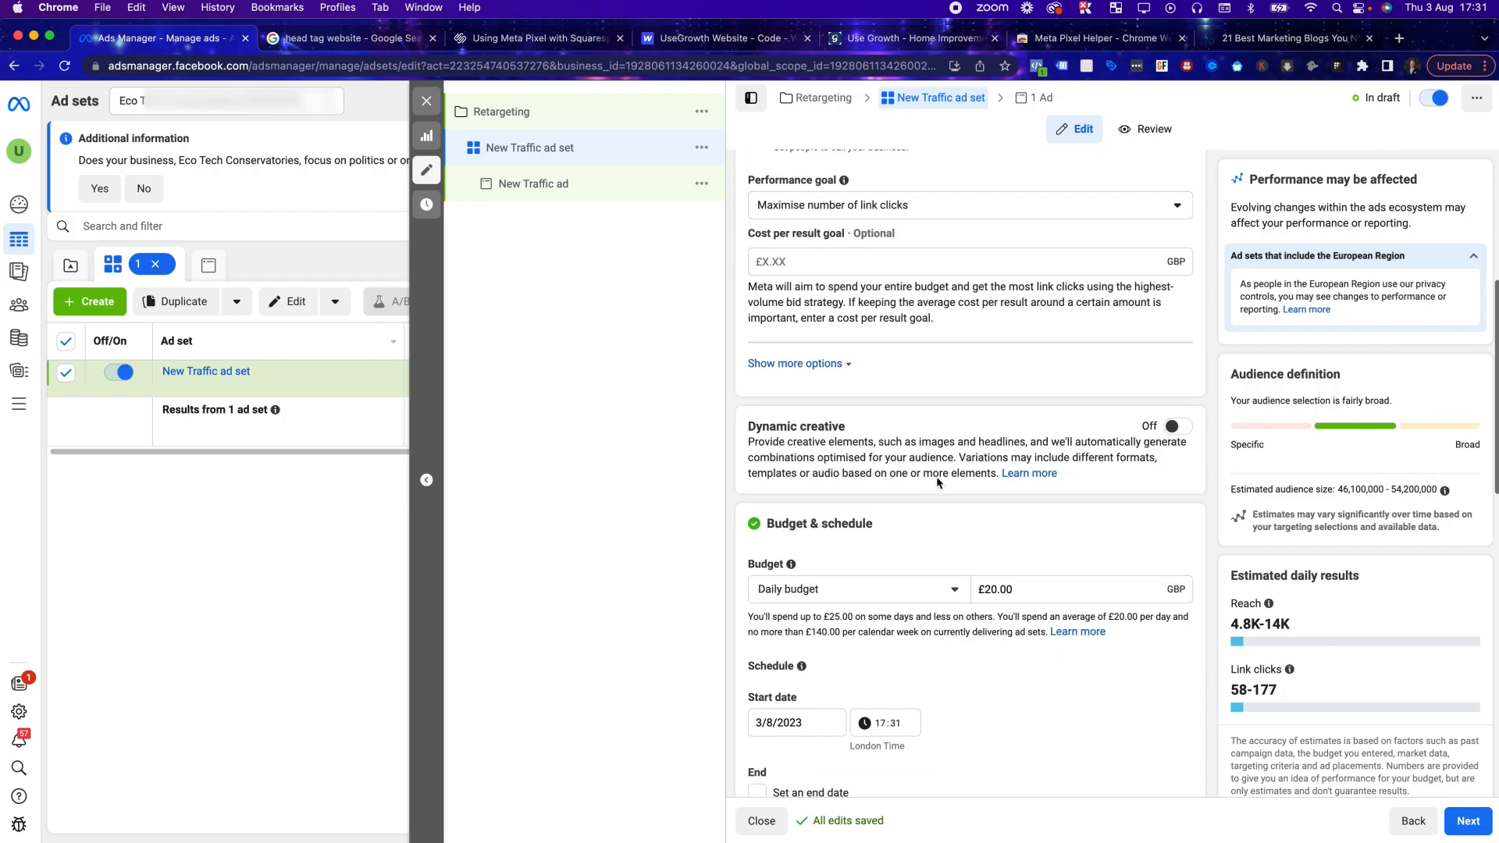
click(1004, 473)
double_click(1005, 475)
click(817, 483)
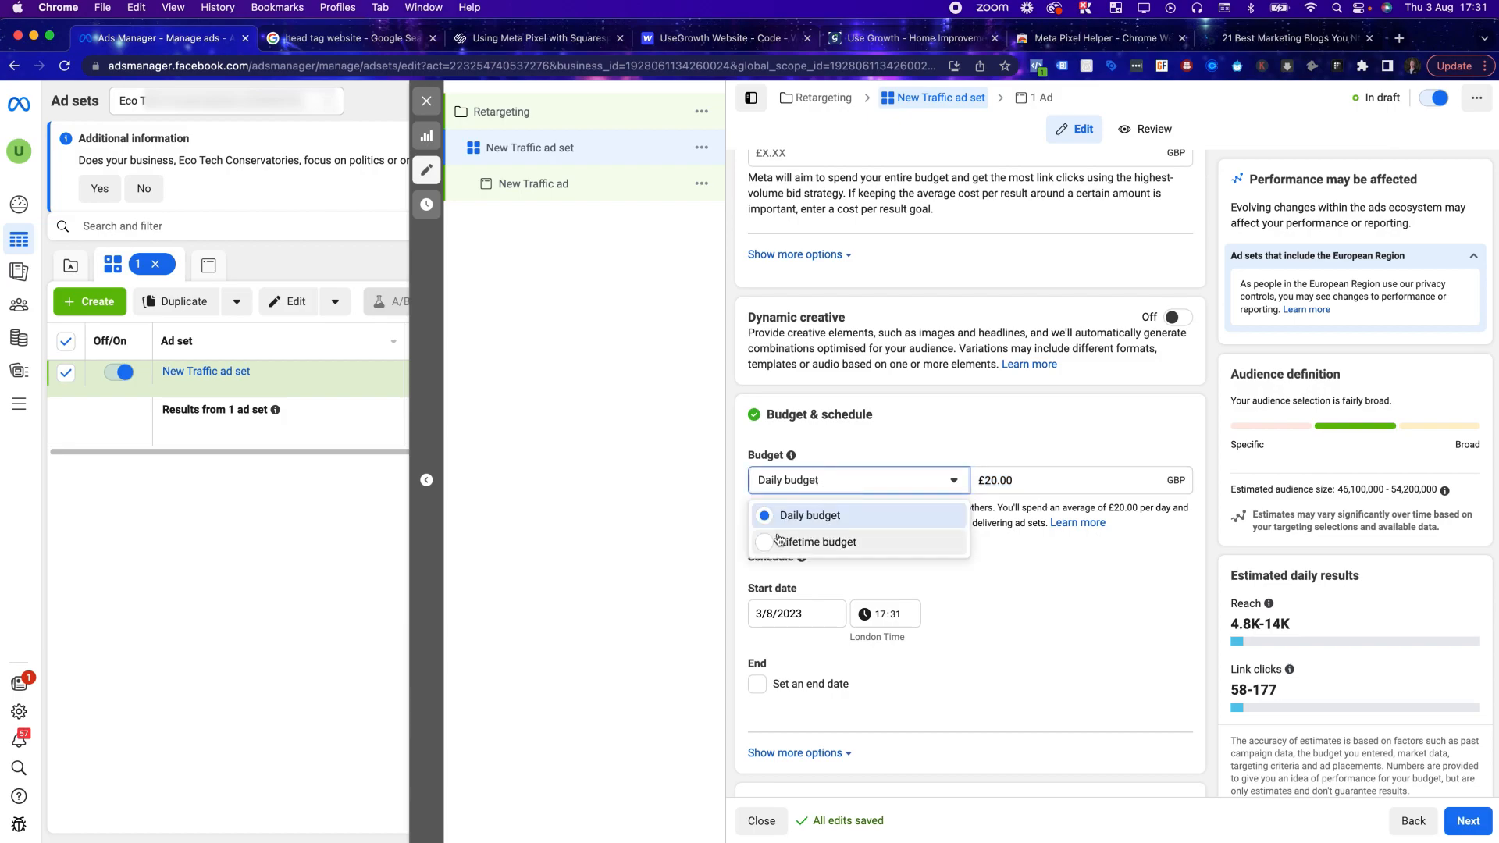
click(942, 443)
double_click(1015, 485)
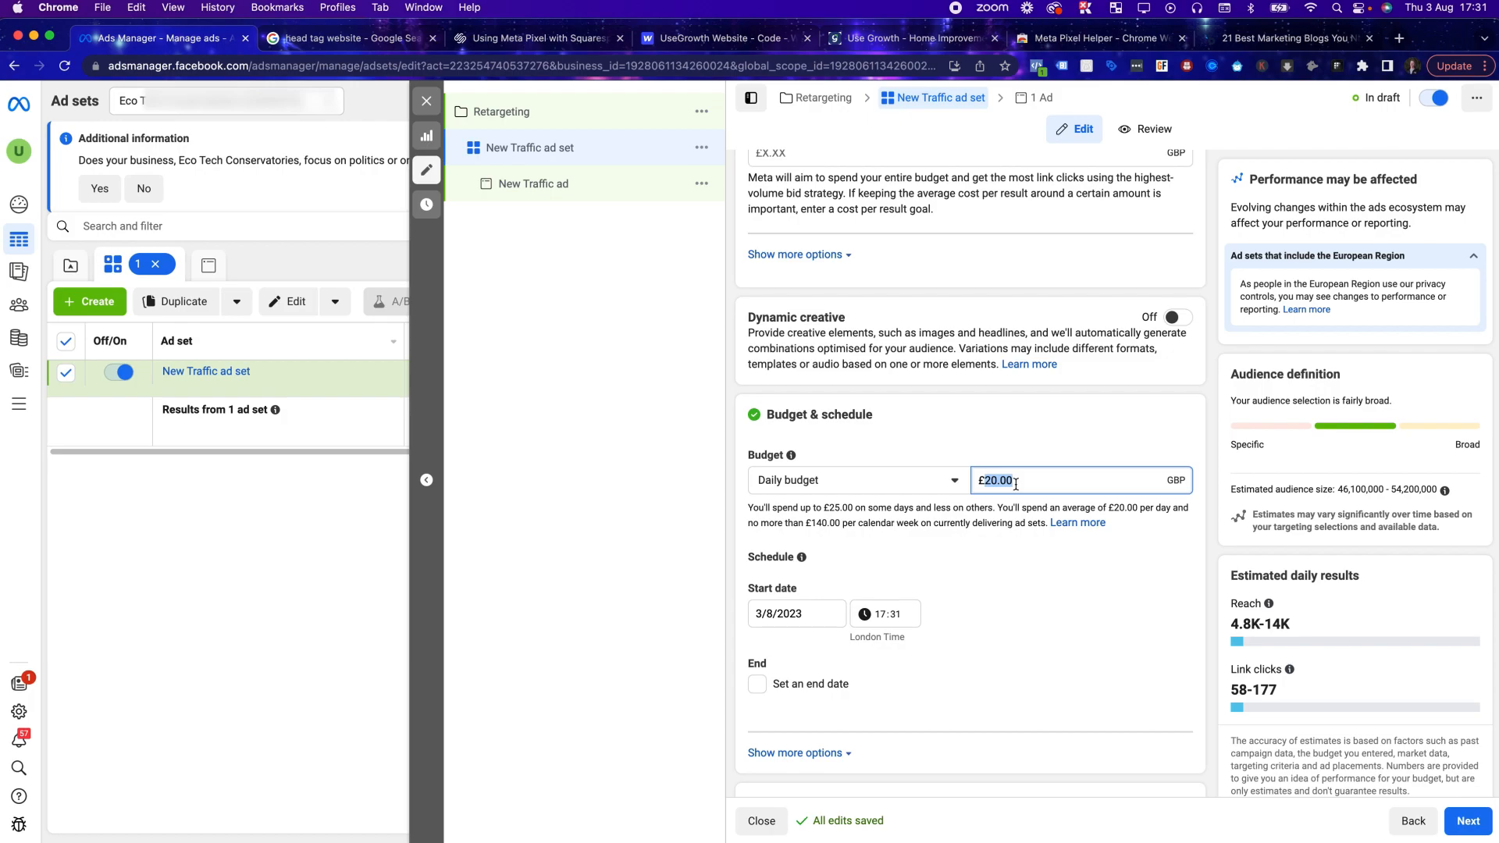
text(3)
click(1128, 406)
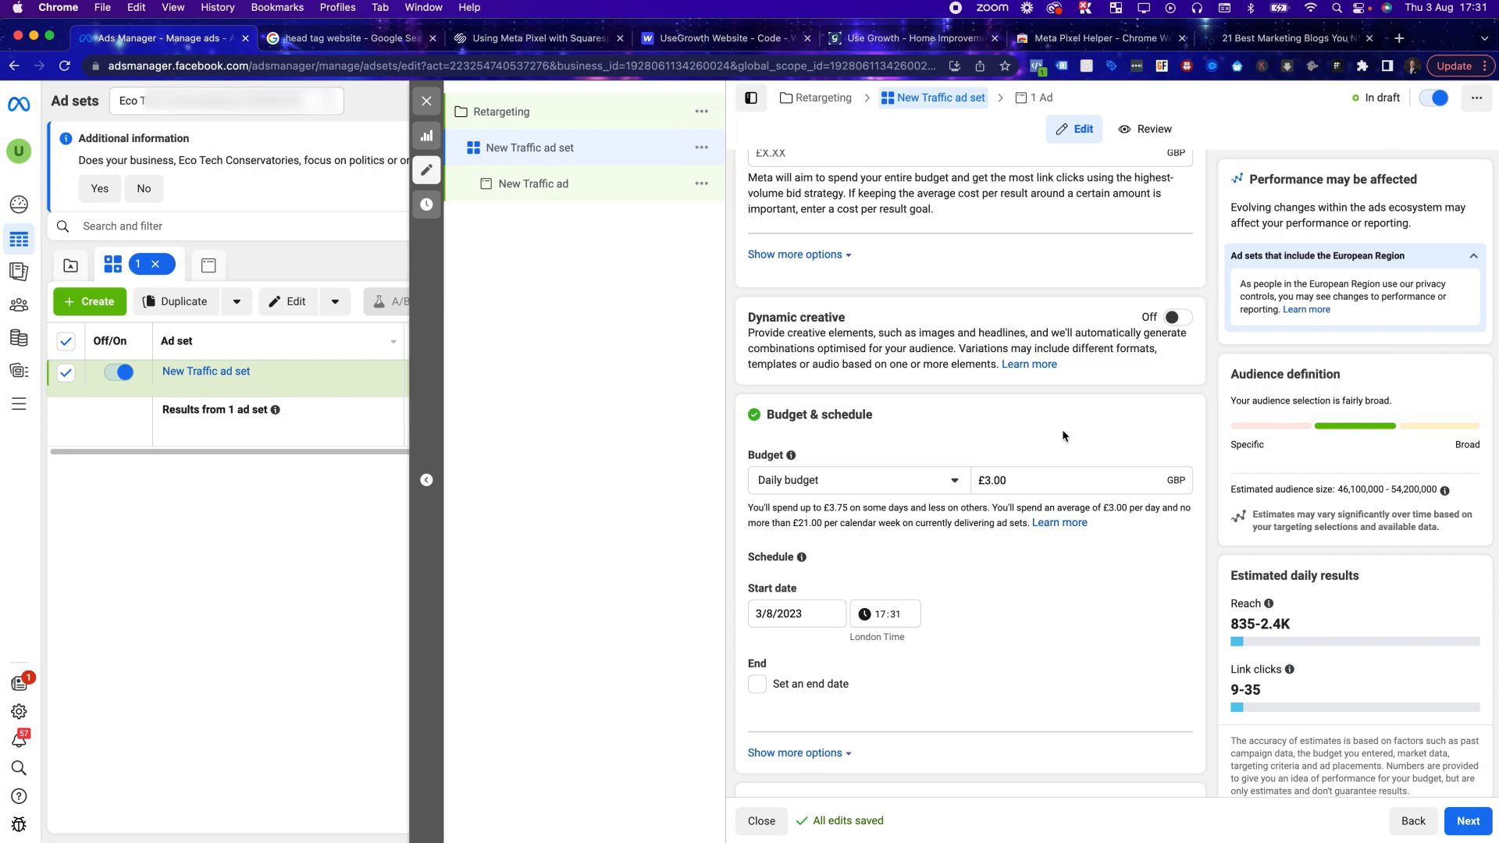
Step: Start a new Custom Audience for the ad set from the Website source, using the newly created website pixel
scroll(933, 473, down, 7)
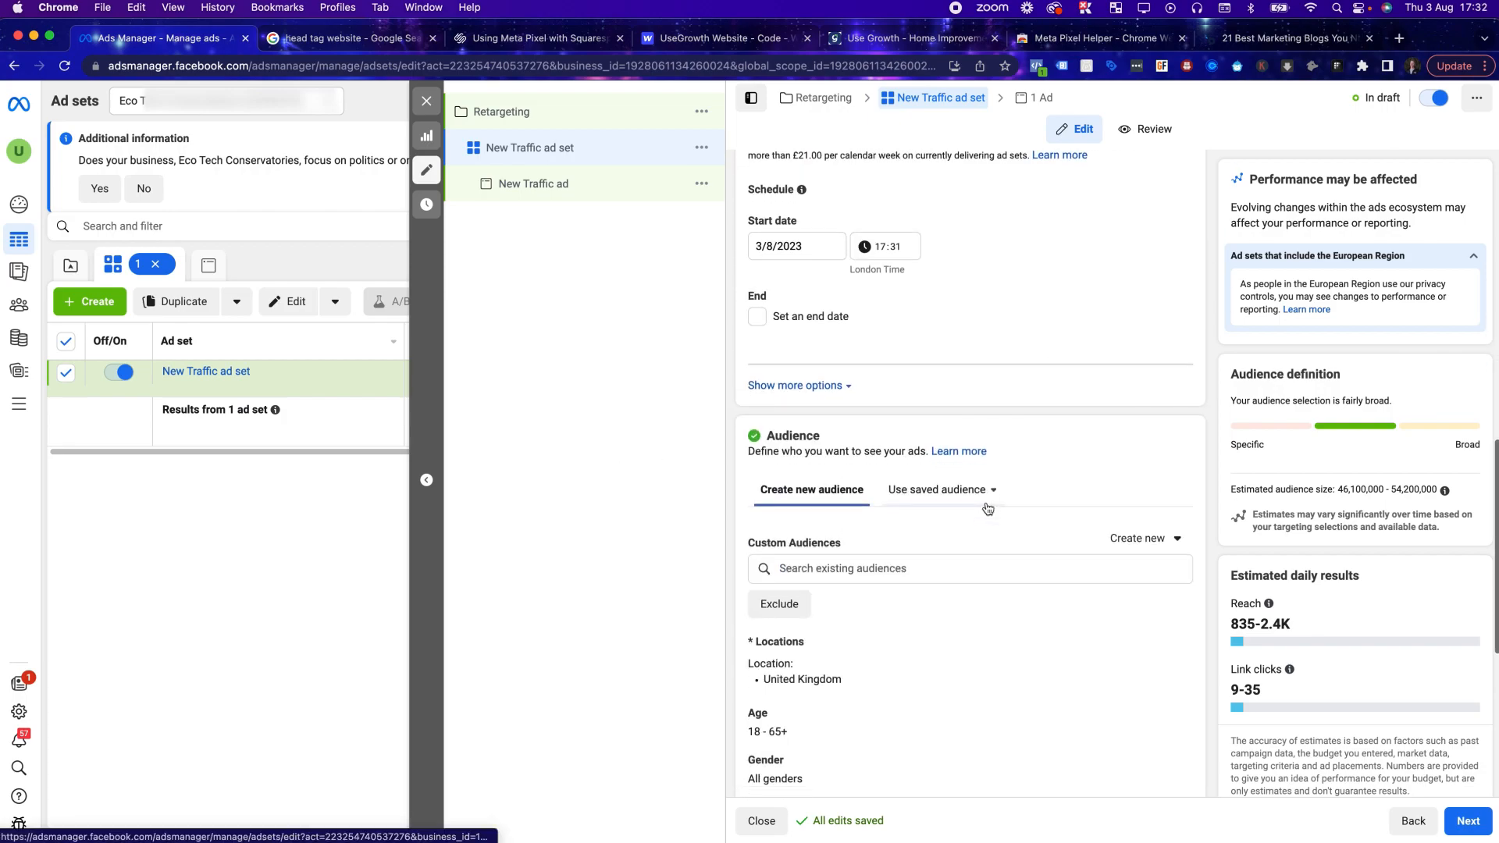
scroll(935, 383, down, 1)
scroll(916, 373, up, 1)
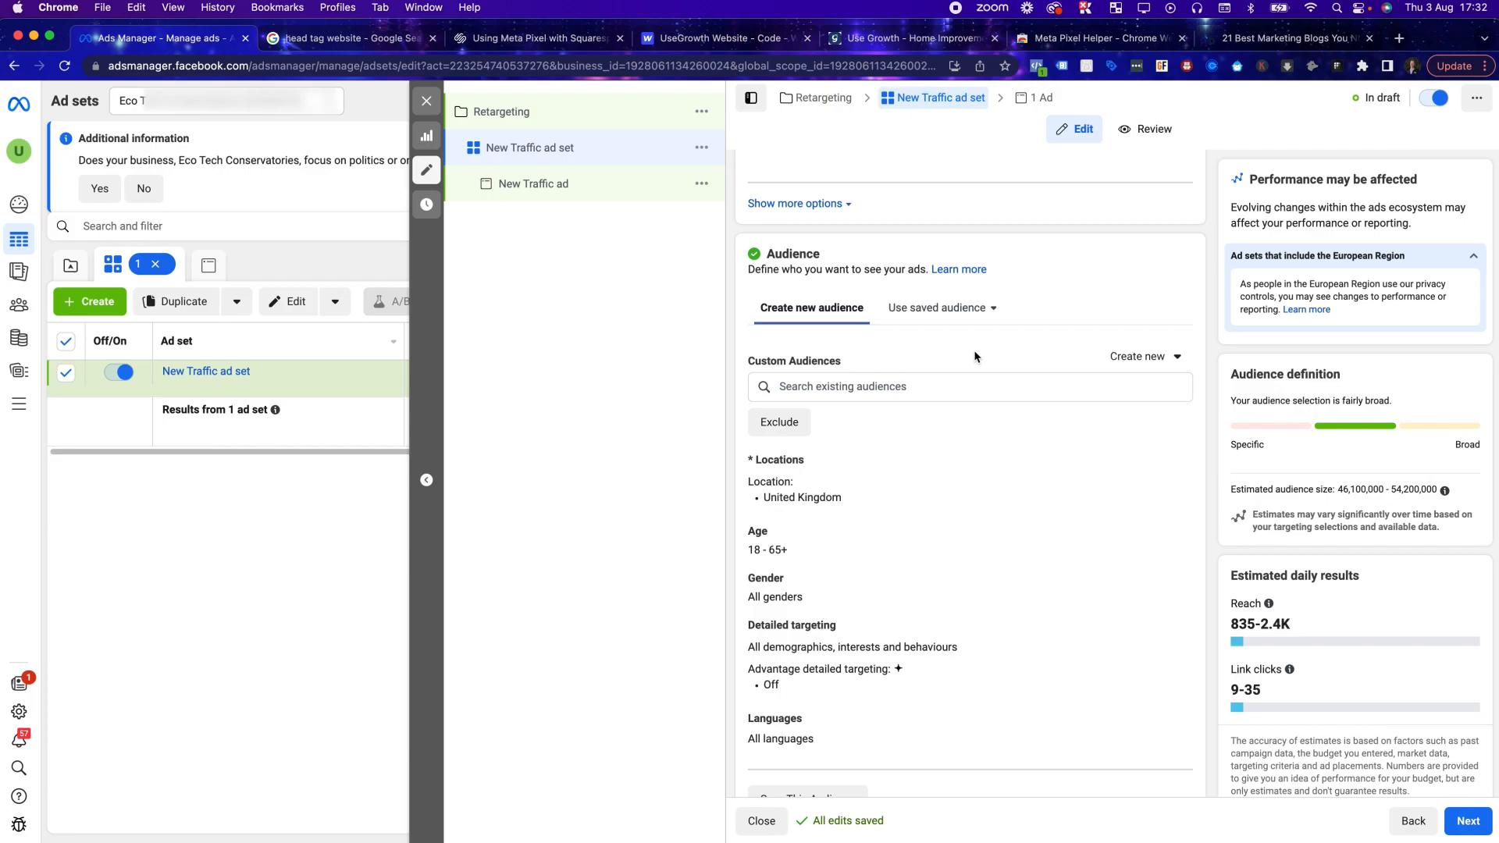
click(1138, 355)
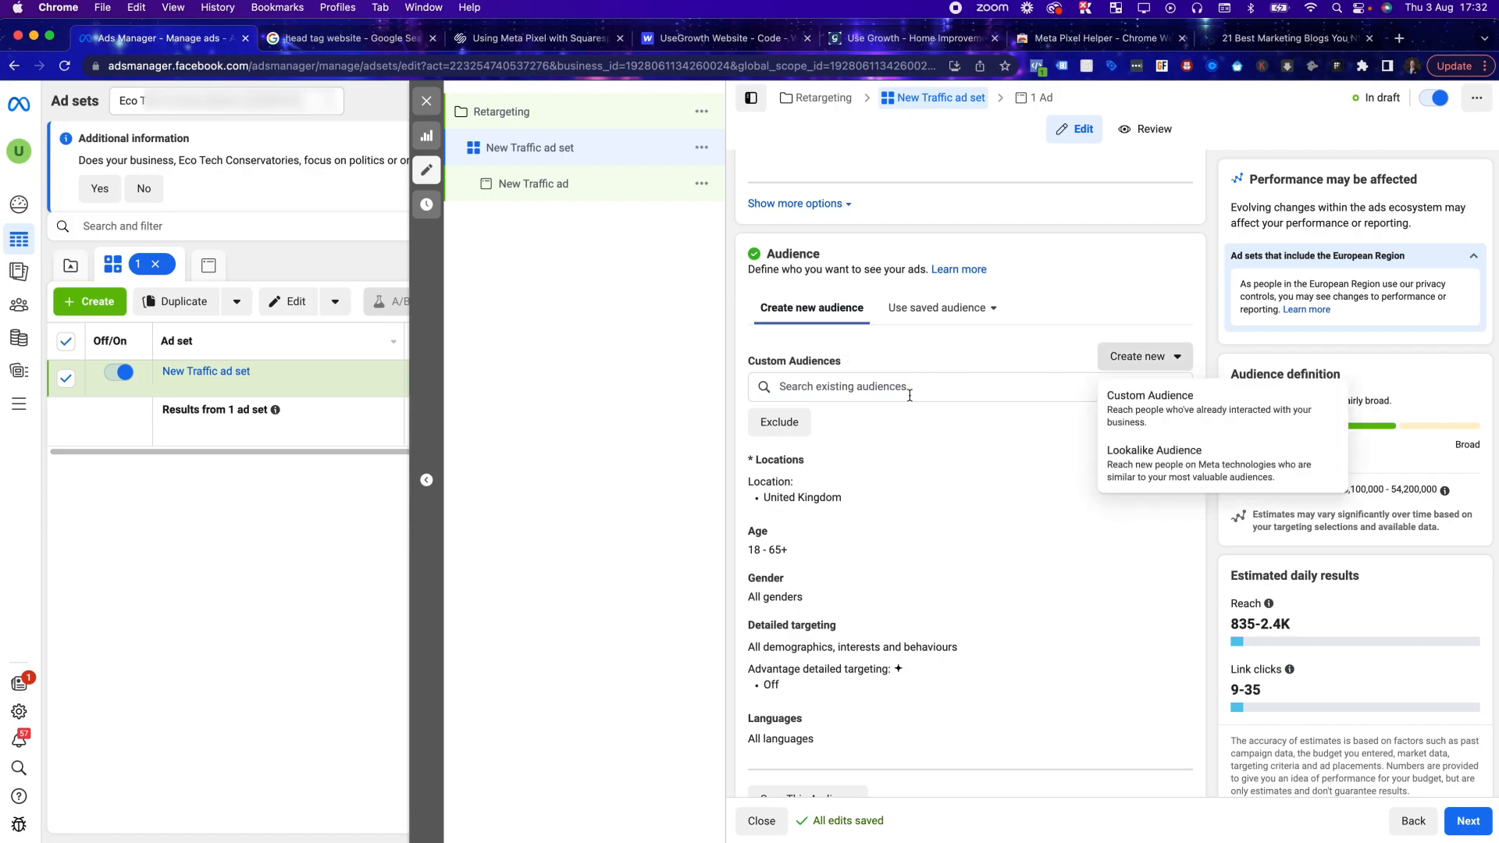
click(1149, 402)
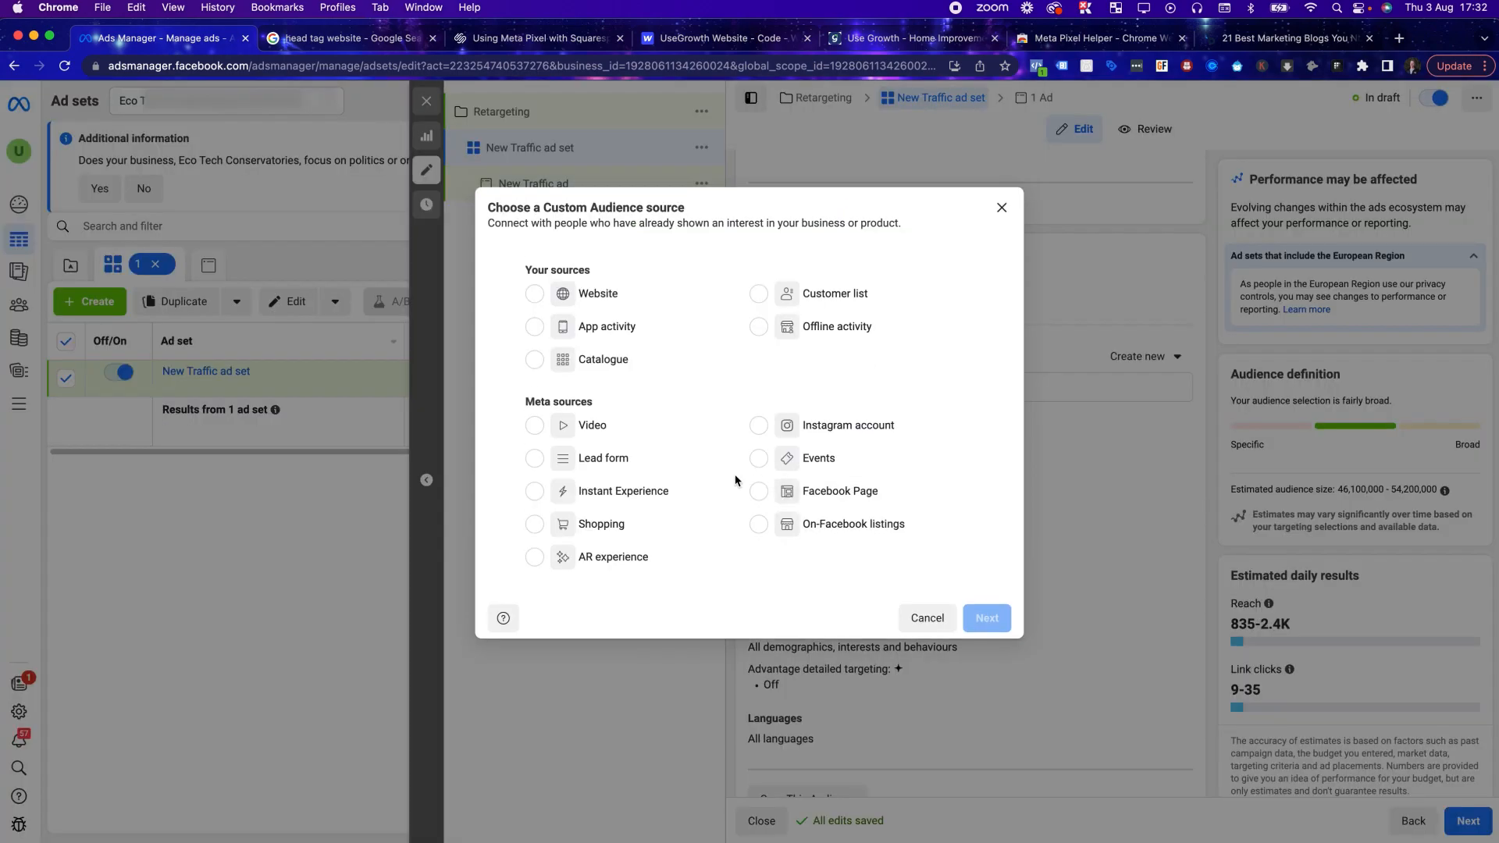
click(546, 293)
click(970, 609)
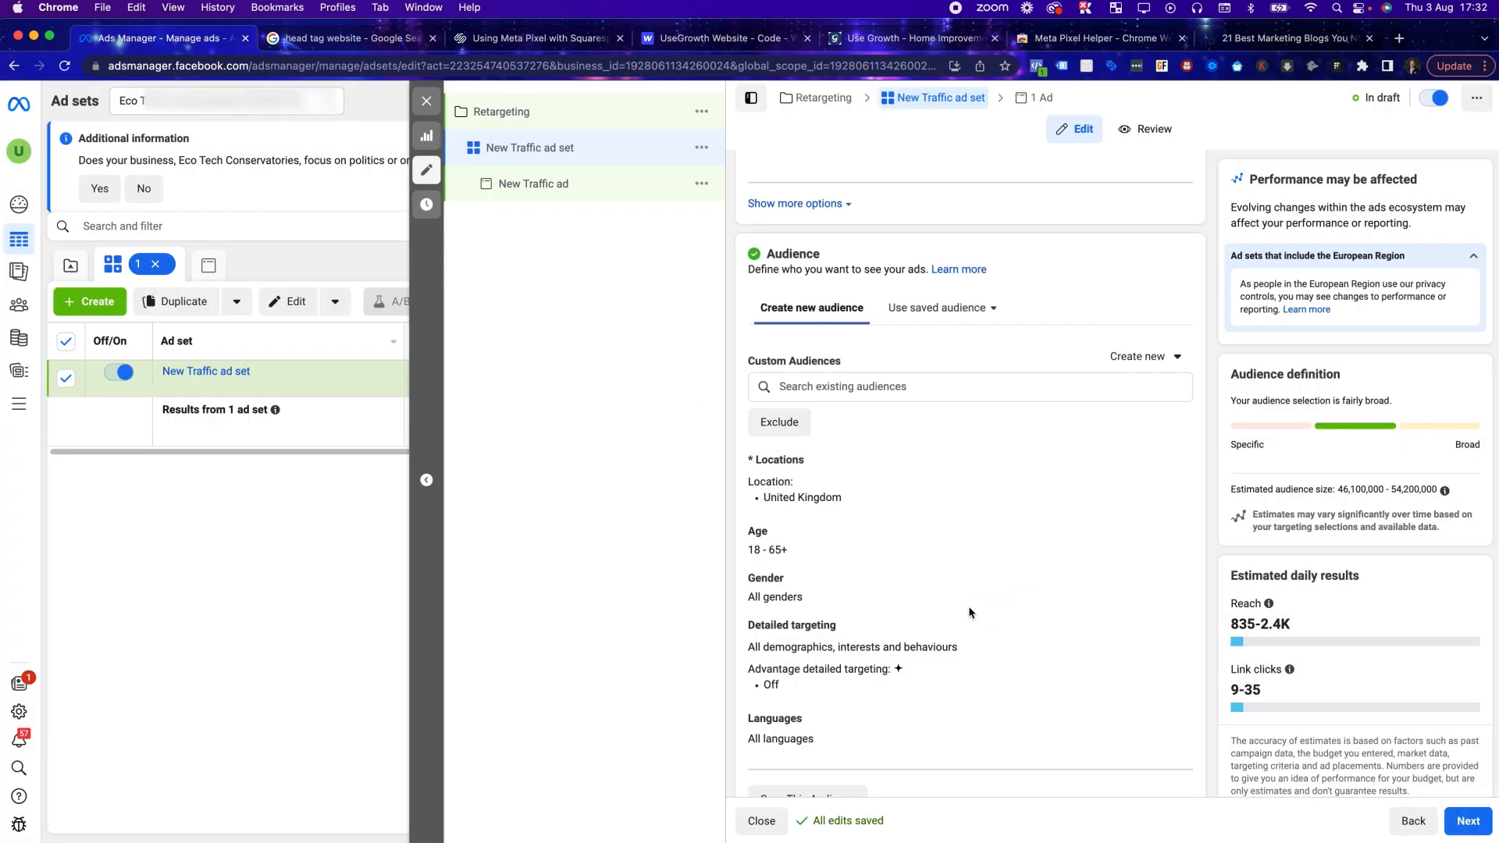
click(668, 290)
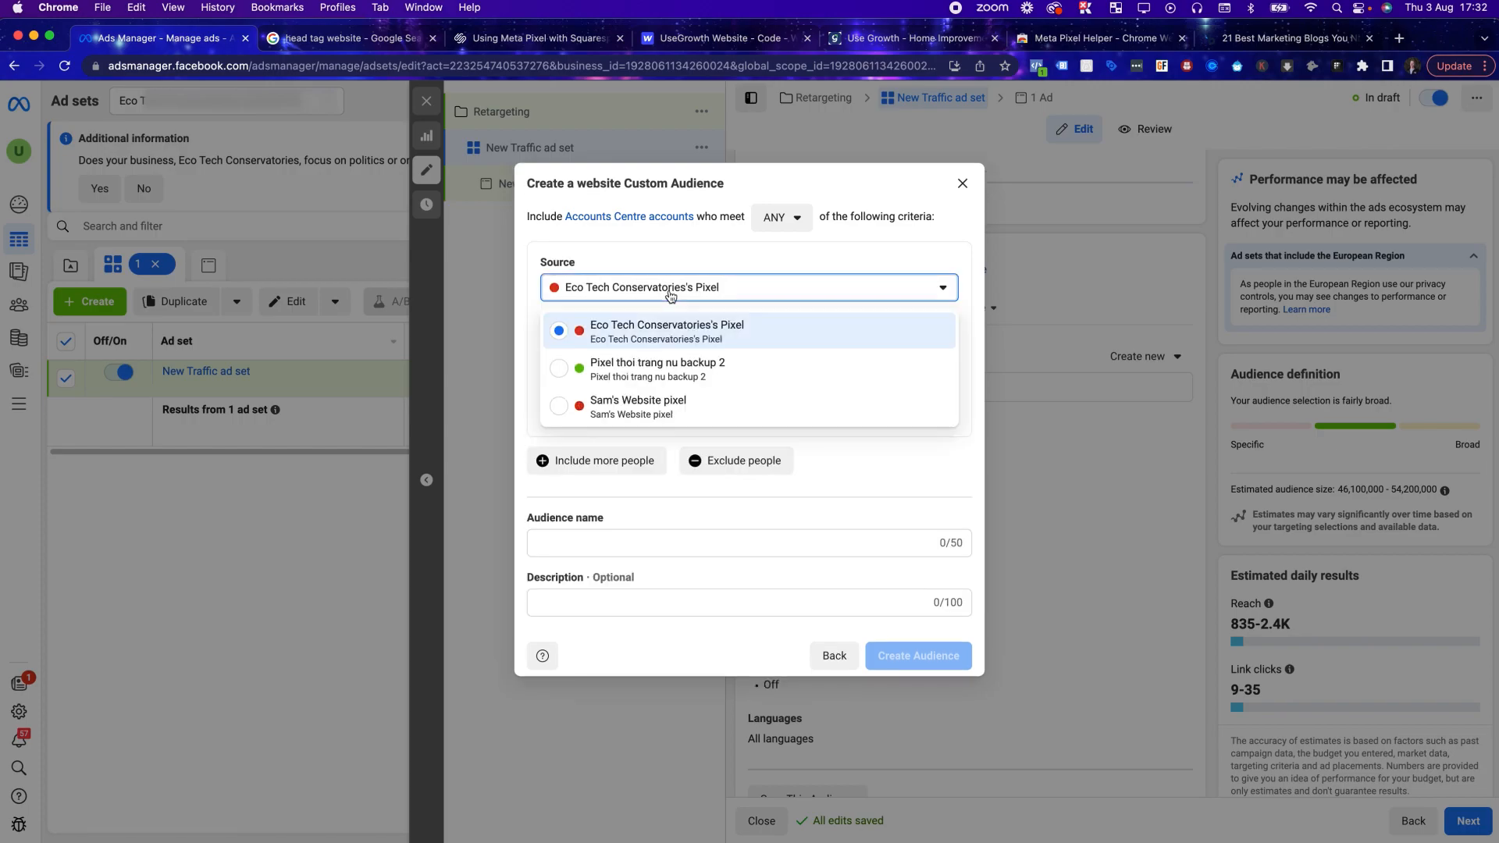
click(604, 412)
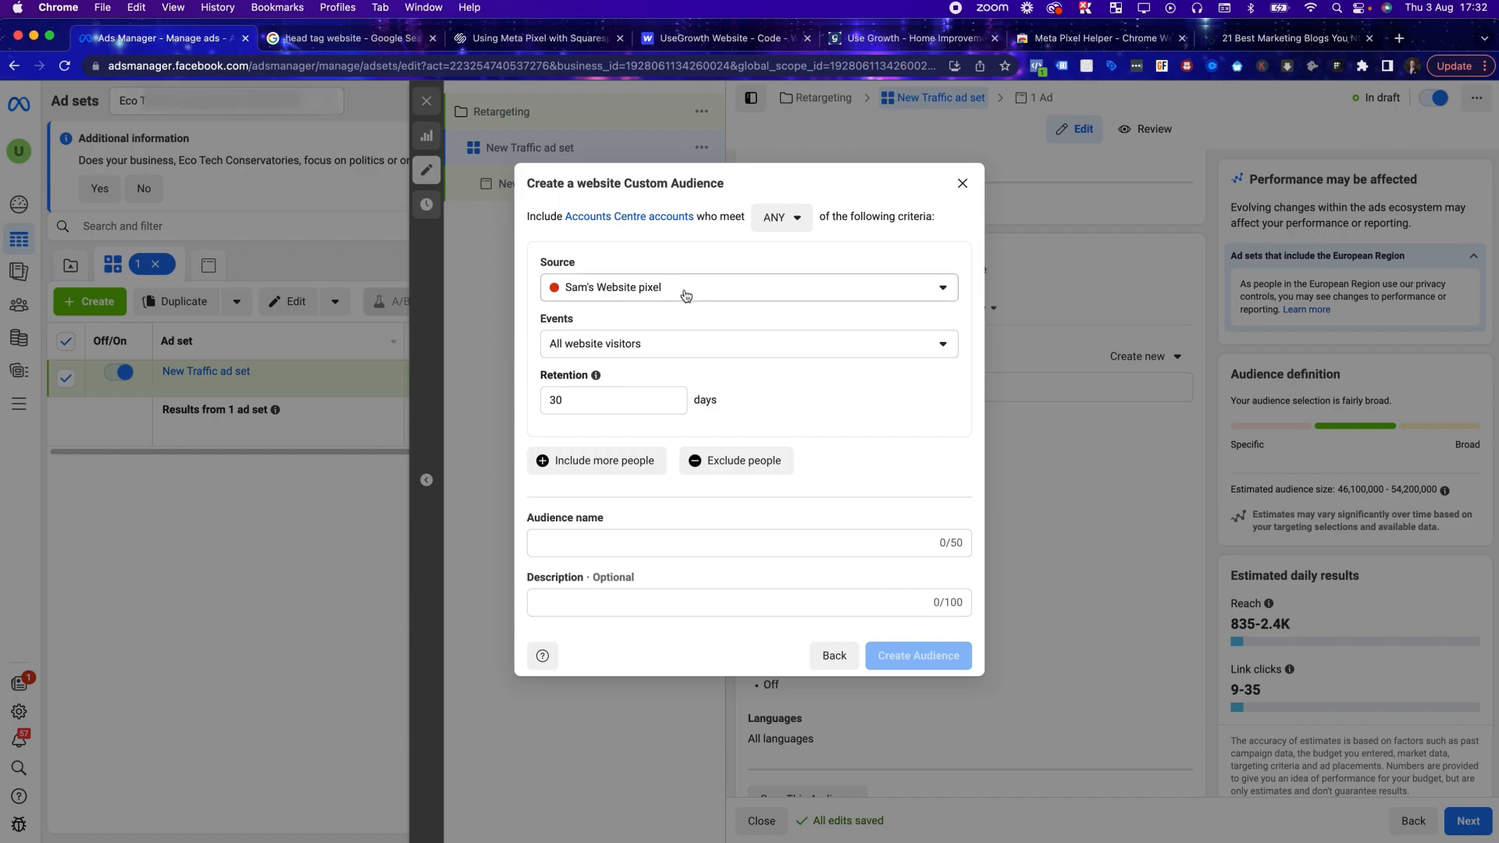
Step: Name the website Custom Audience "Website Visits 30 days"
click(634, 544)
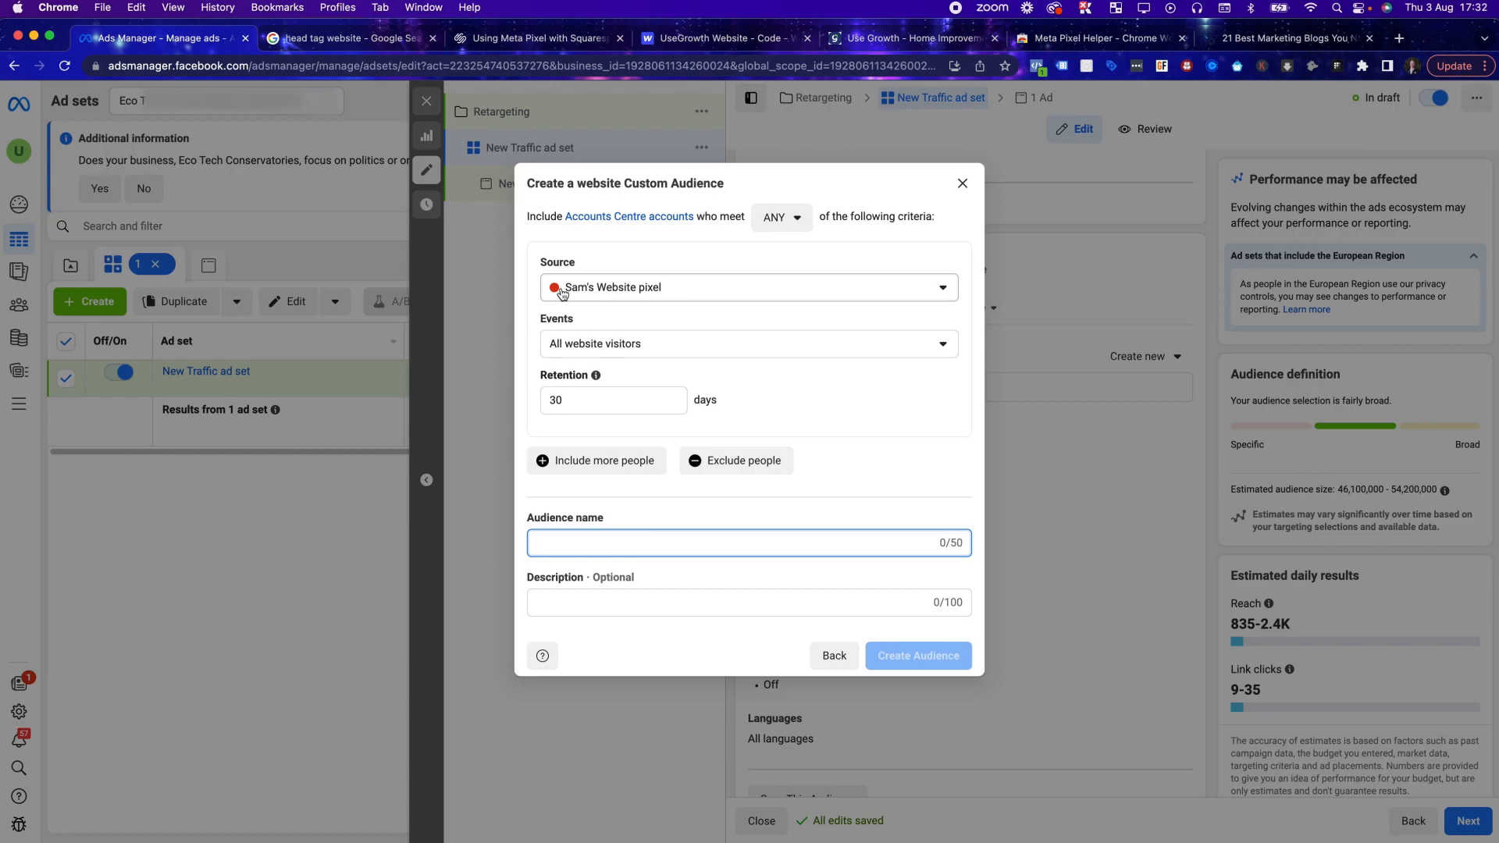
text(Website Vi)
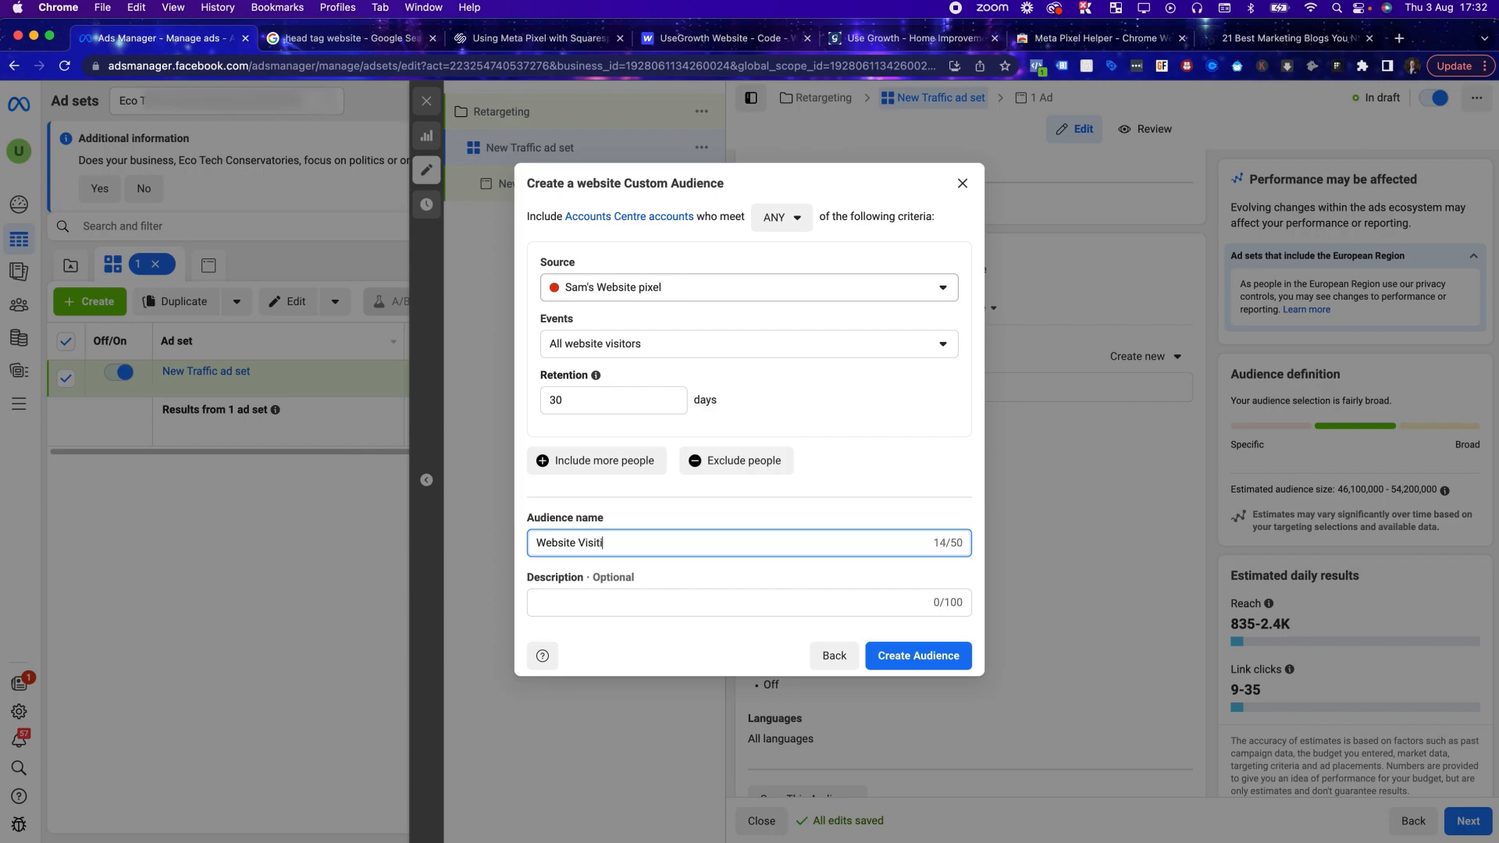
text(sits 30 days)
click(852, 405)
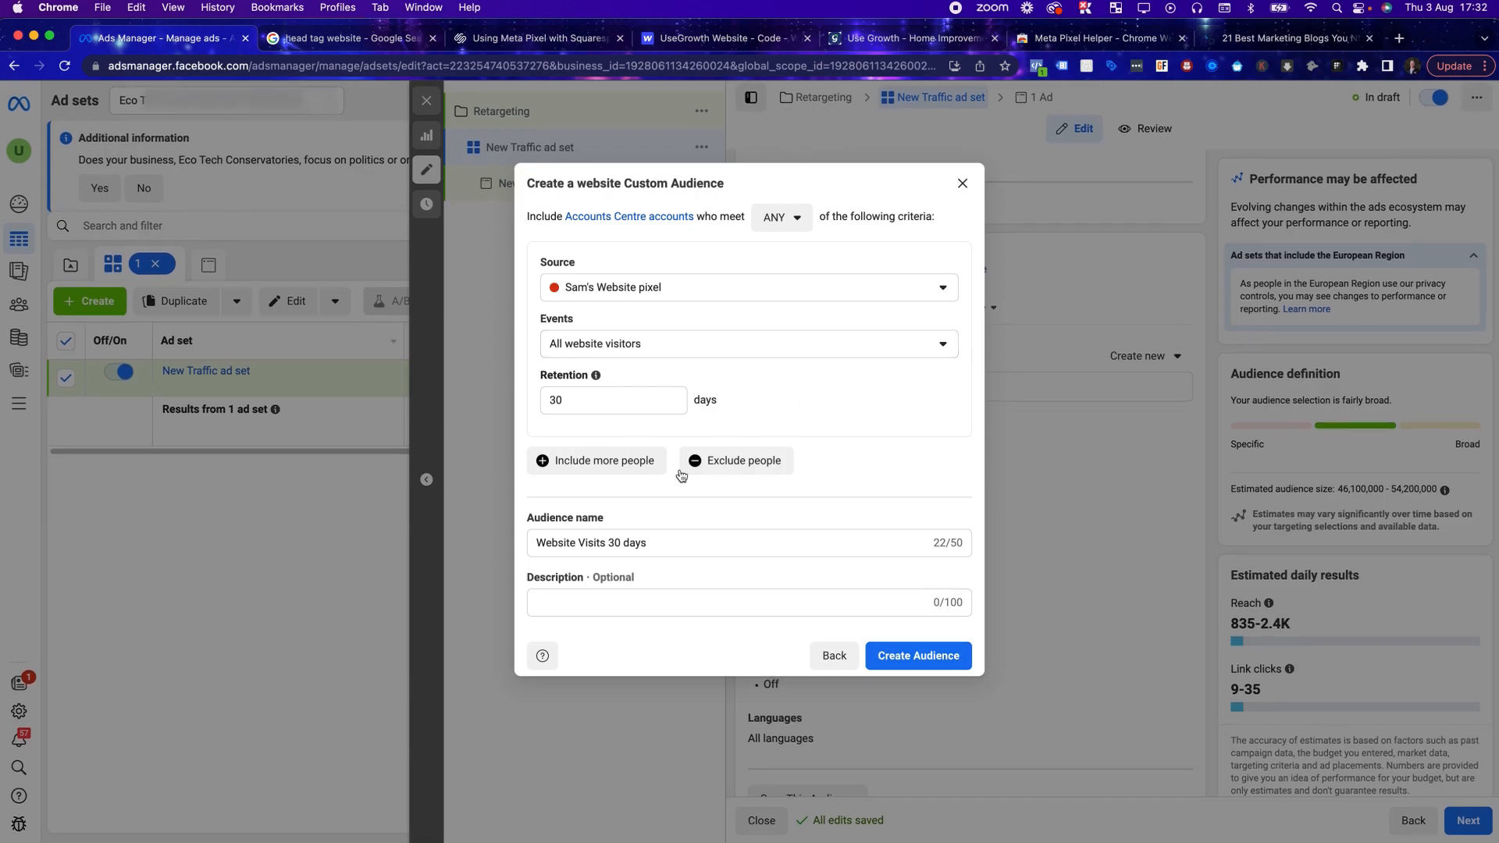
Step: Try a 90-day retention period for the website audience and set it back to 30 days
double_click(562, 400)
text(90)
key(BackSpace)
key(BackSpace)
text(90)
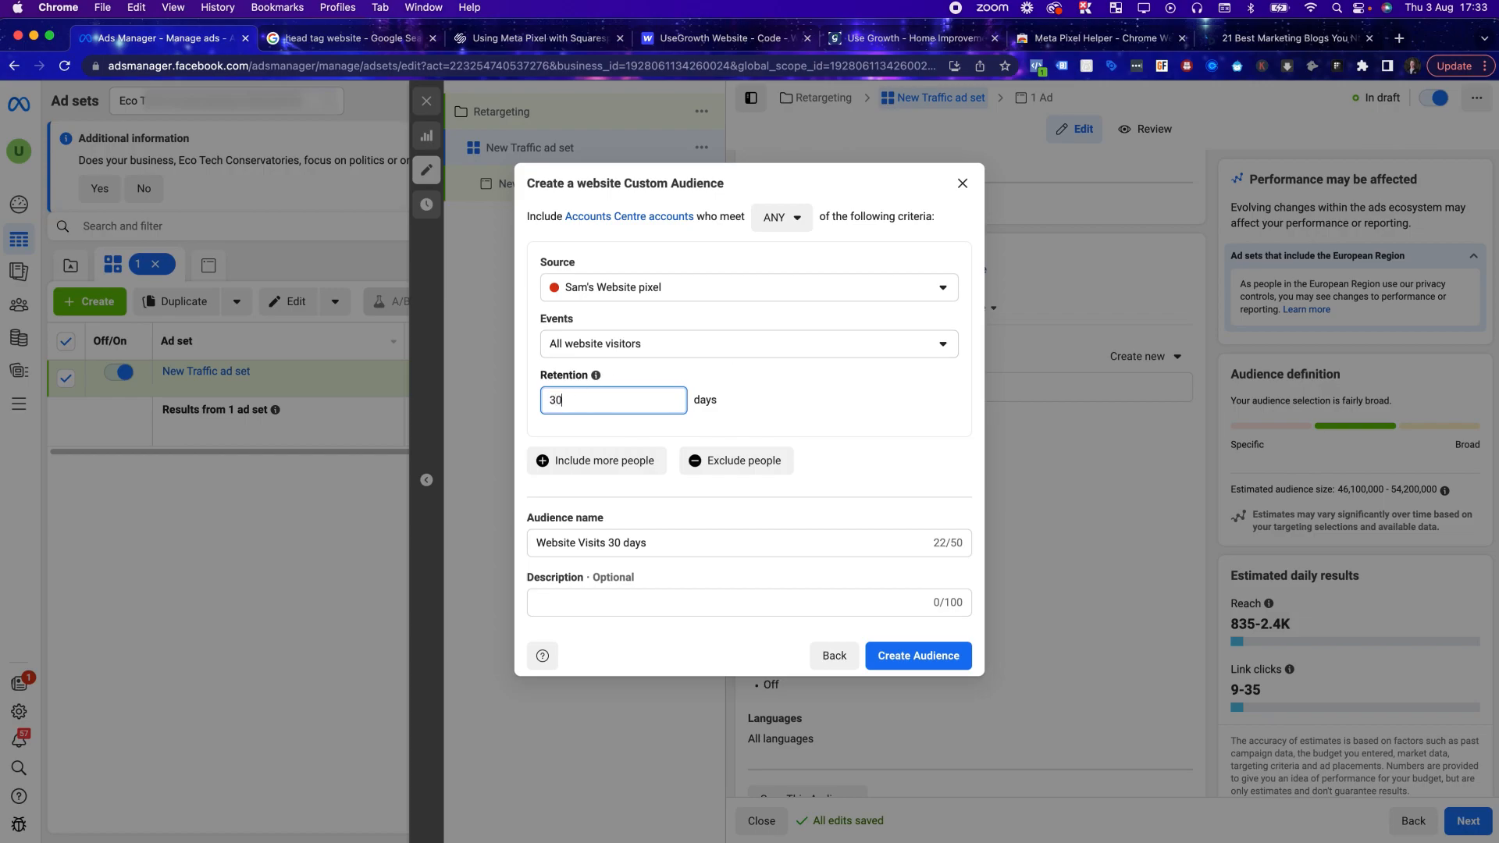
click(830, 389)
drag(578, 401, 541, 406)
text(90)
key(BackSpace)
key(BackSpace)
text(30)
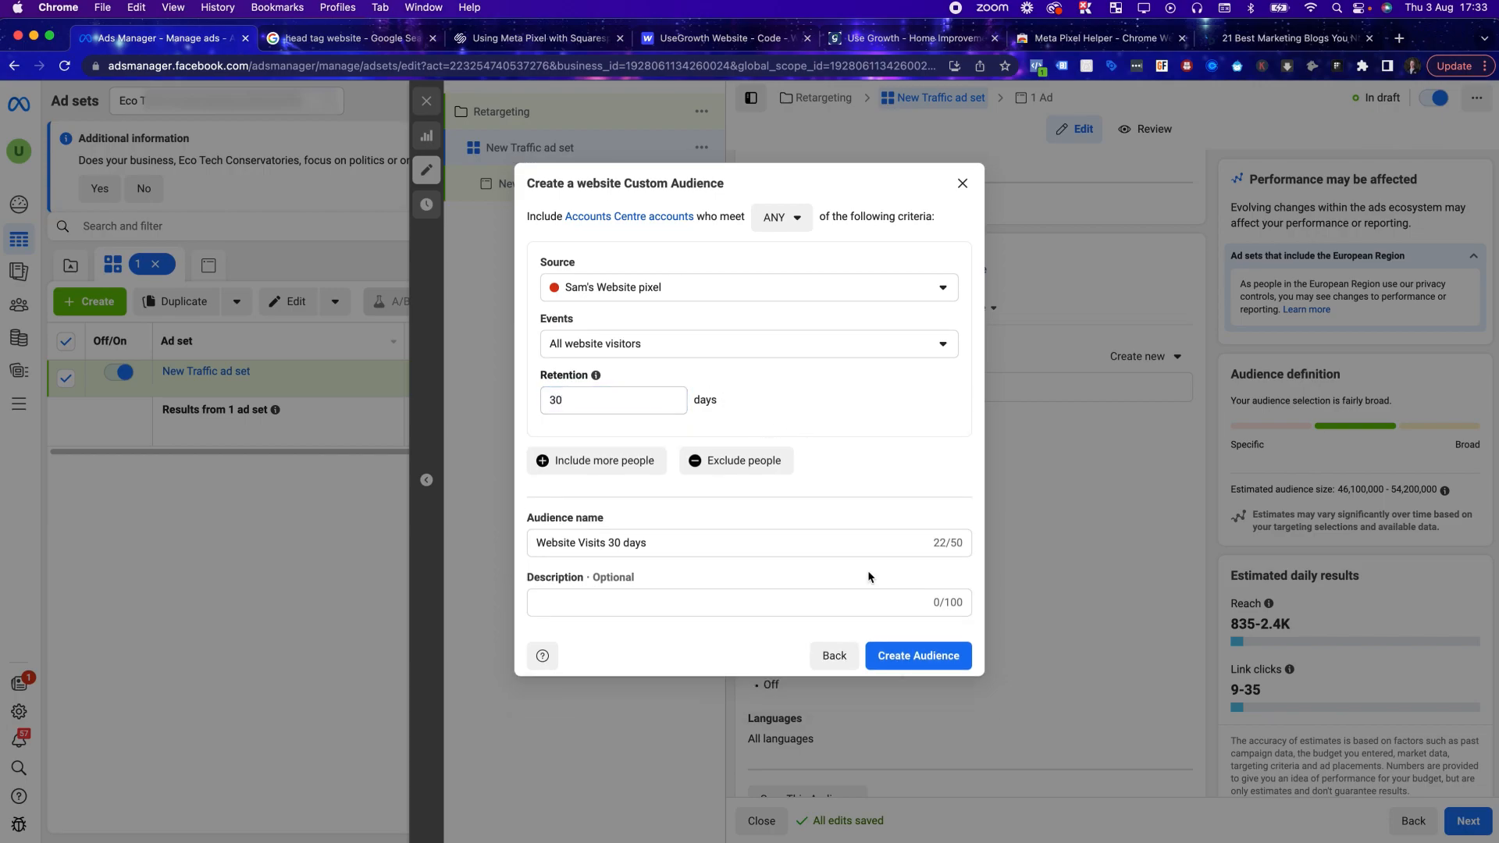
Step: Create the website Custom Audience and return to the ad set
click(939, 655)
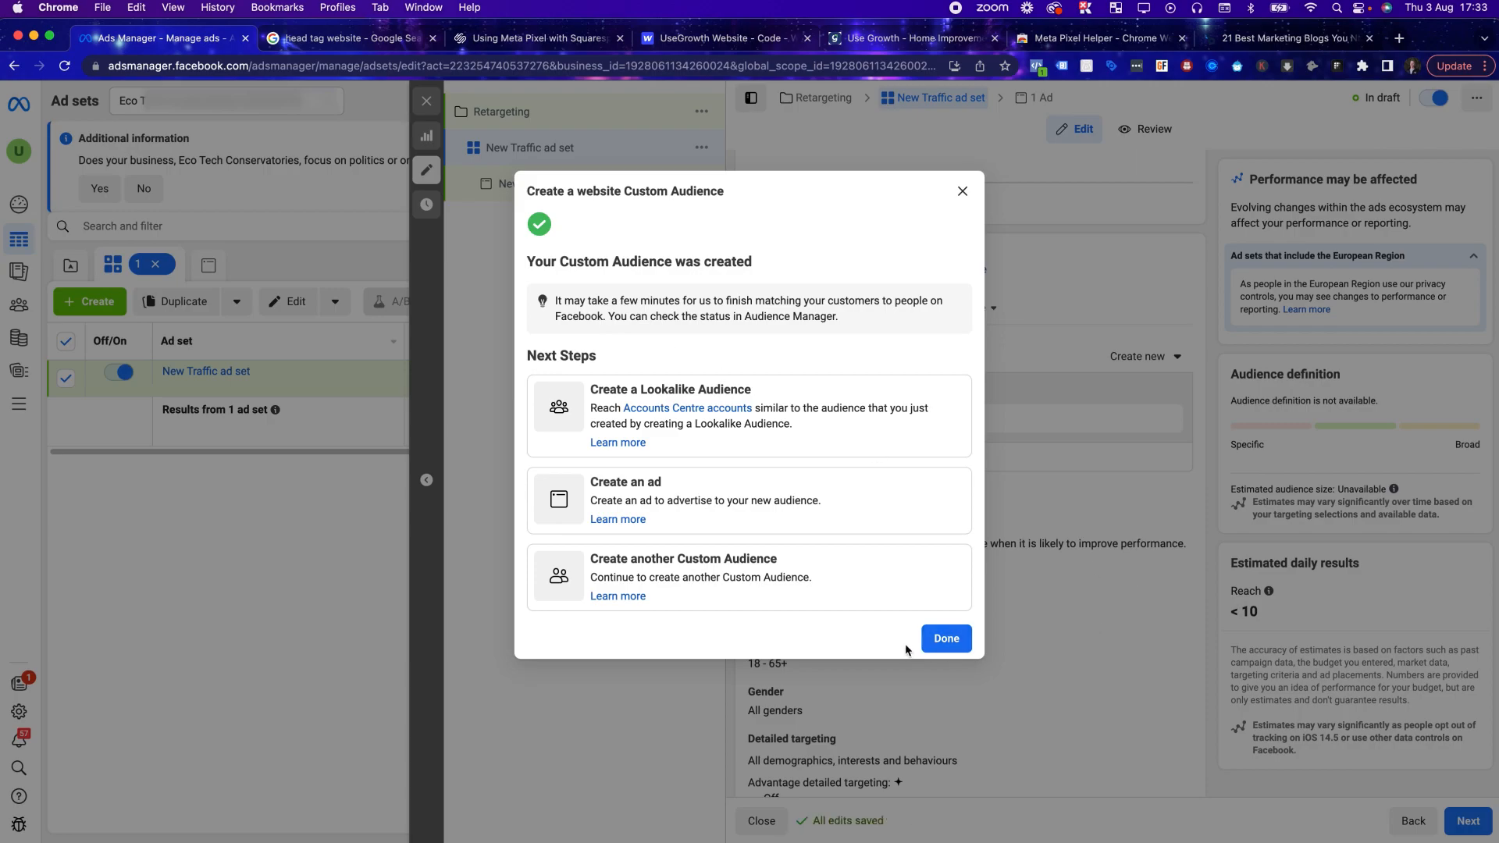
click(951, 637)
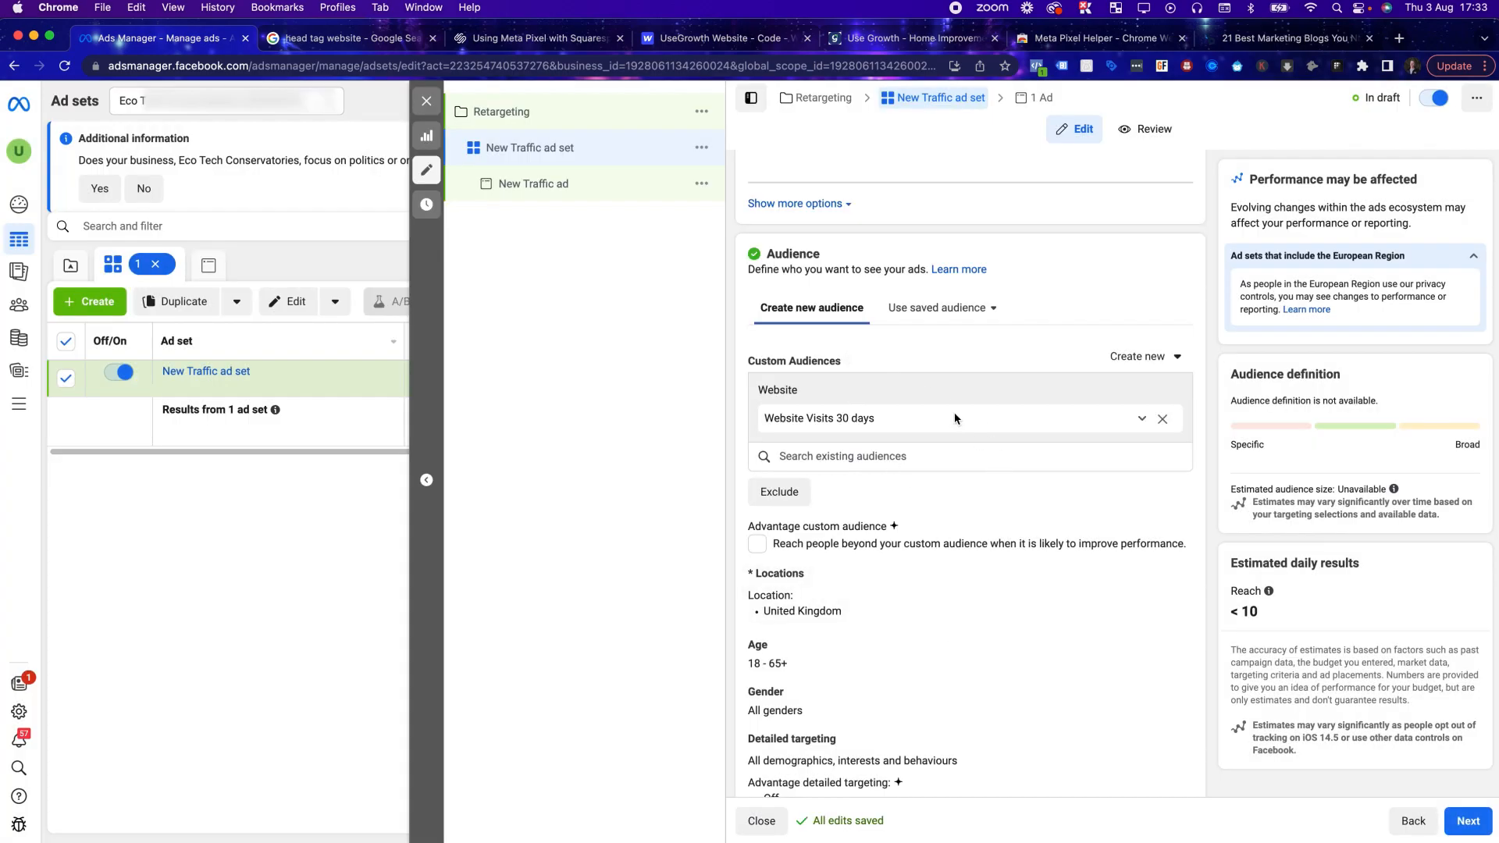
Step: Review the ad set's audience, location, placement, budget and schedule settings
scroll(1037, 437, down, 1)
scroll(900, 542, down, 5)
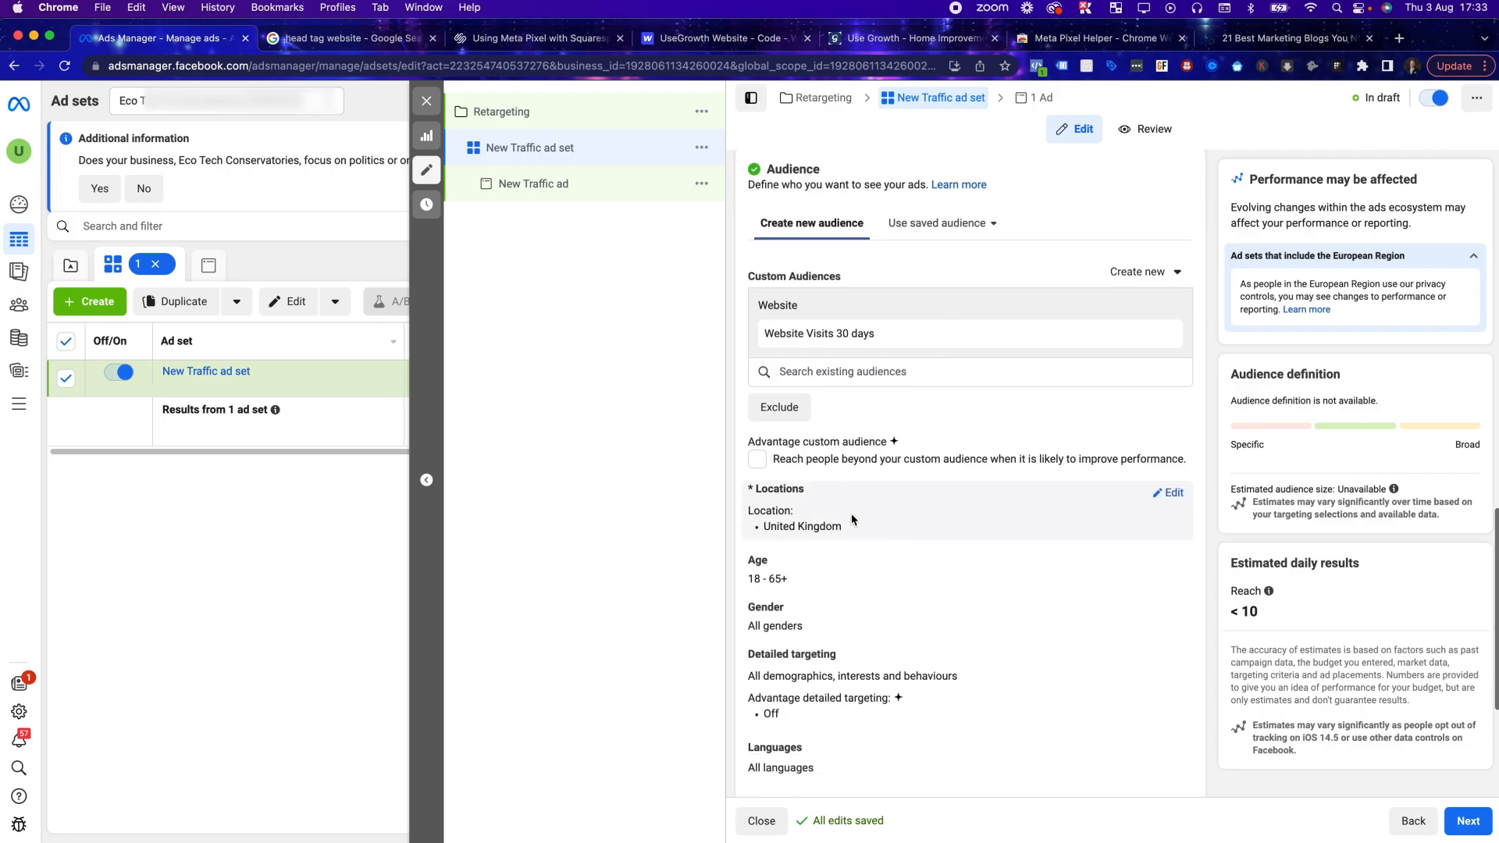
scroll(933, 562, down, 2)
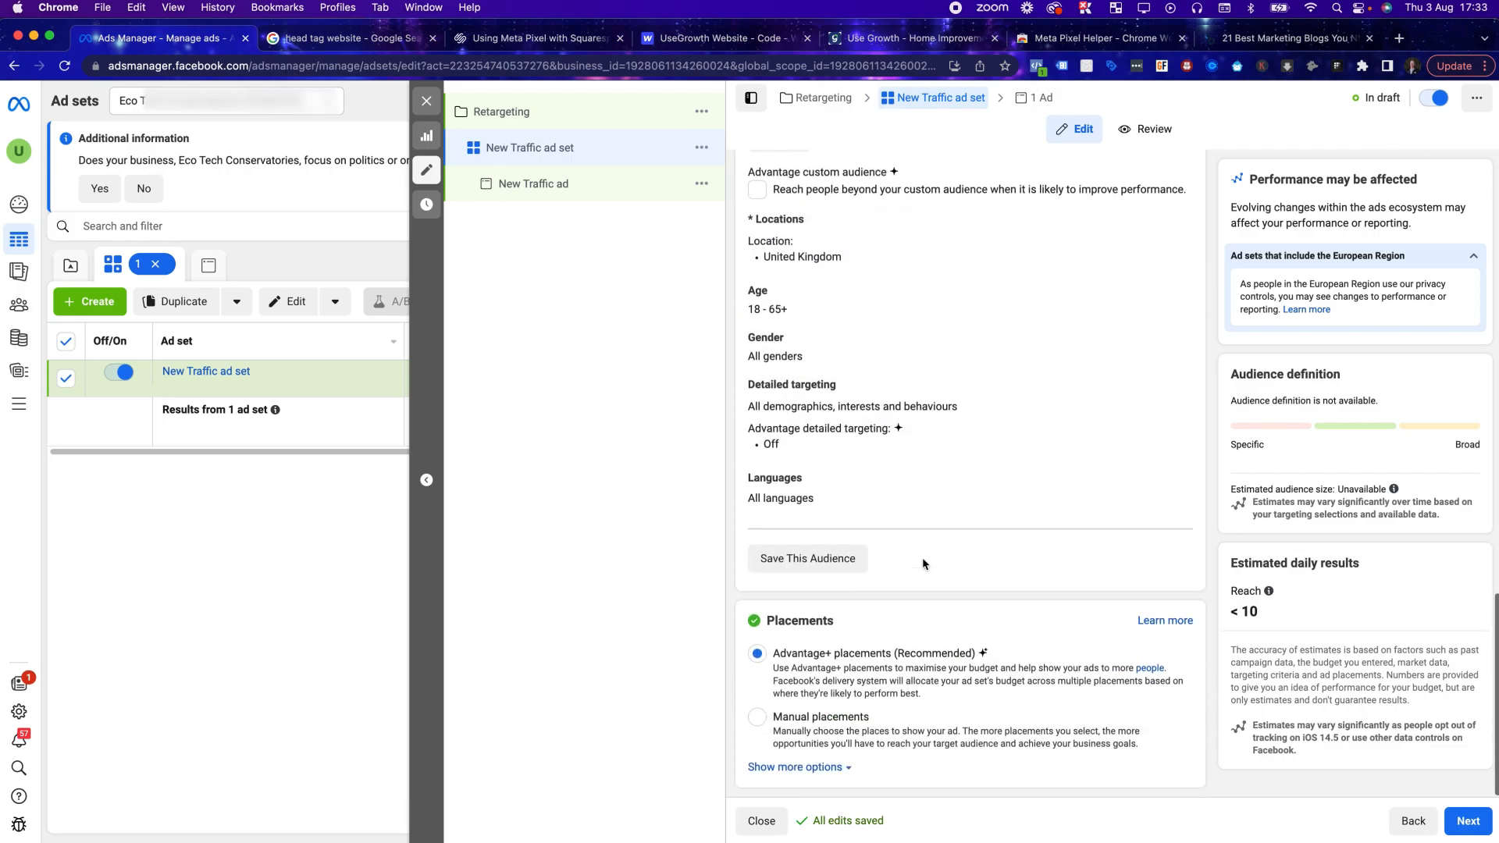
scroll(963, 573, up, 10)
scroll(990, 493, up, 5)
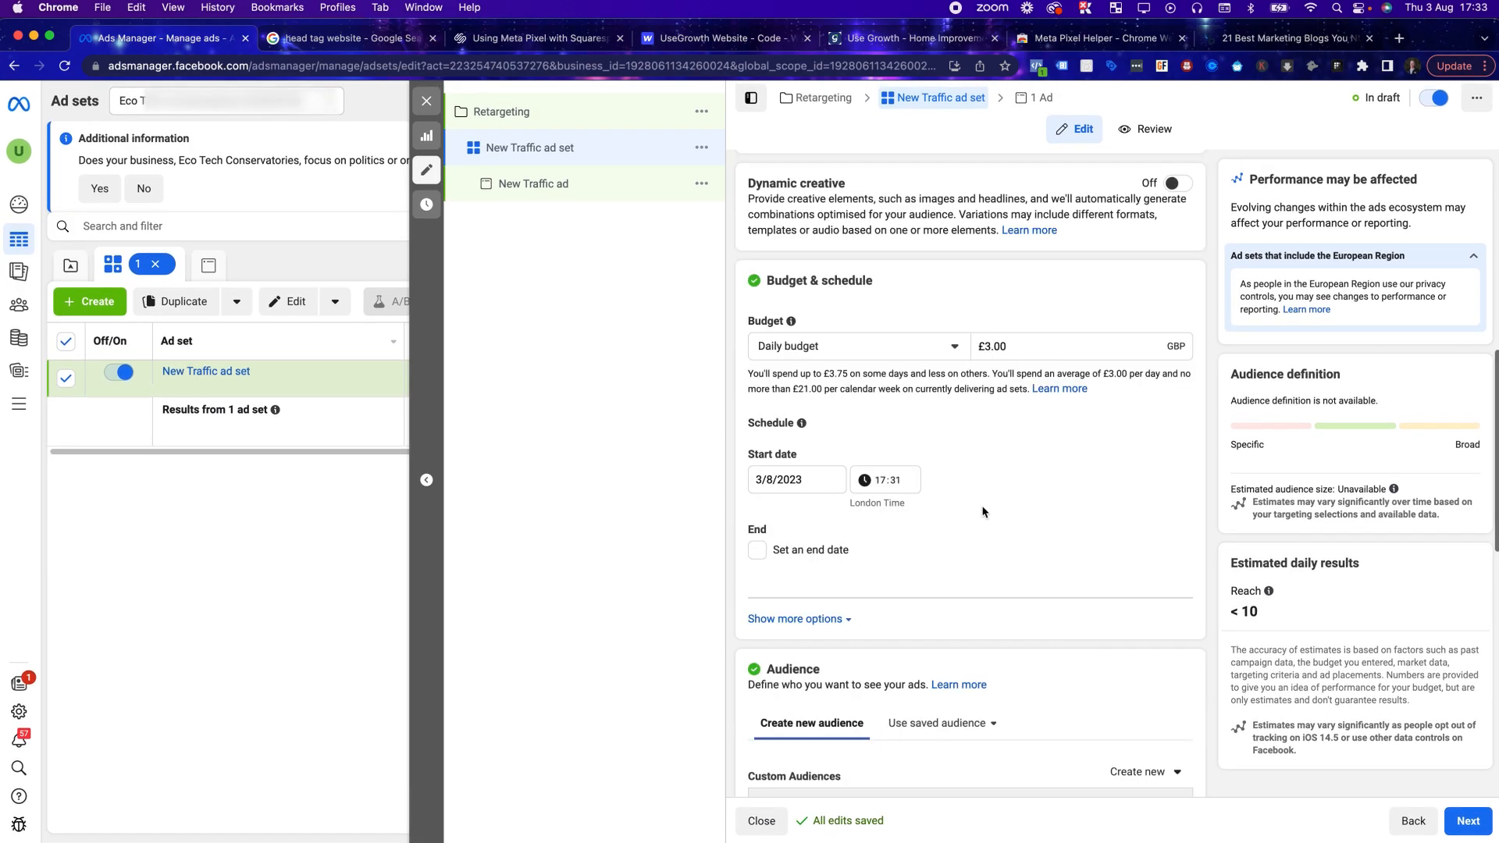
scroll(986, 506, down, 3)
scroll(986, 502, up, 5)
scroll(985, 478, down, 9)
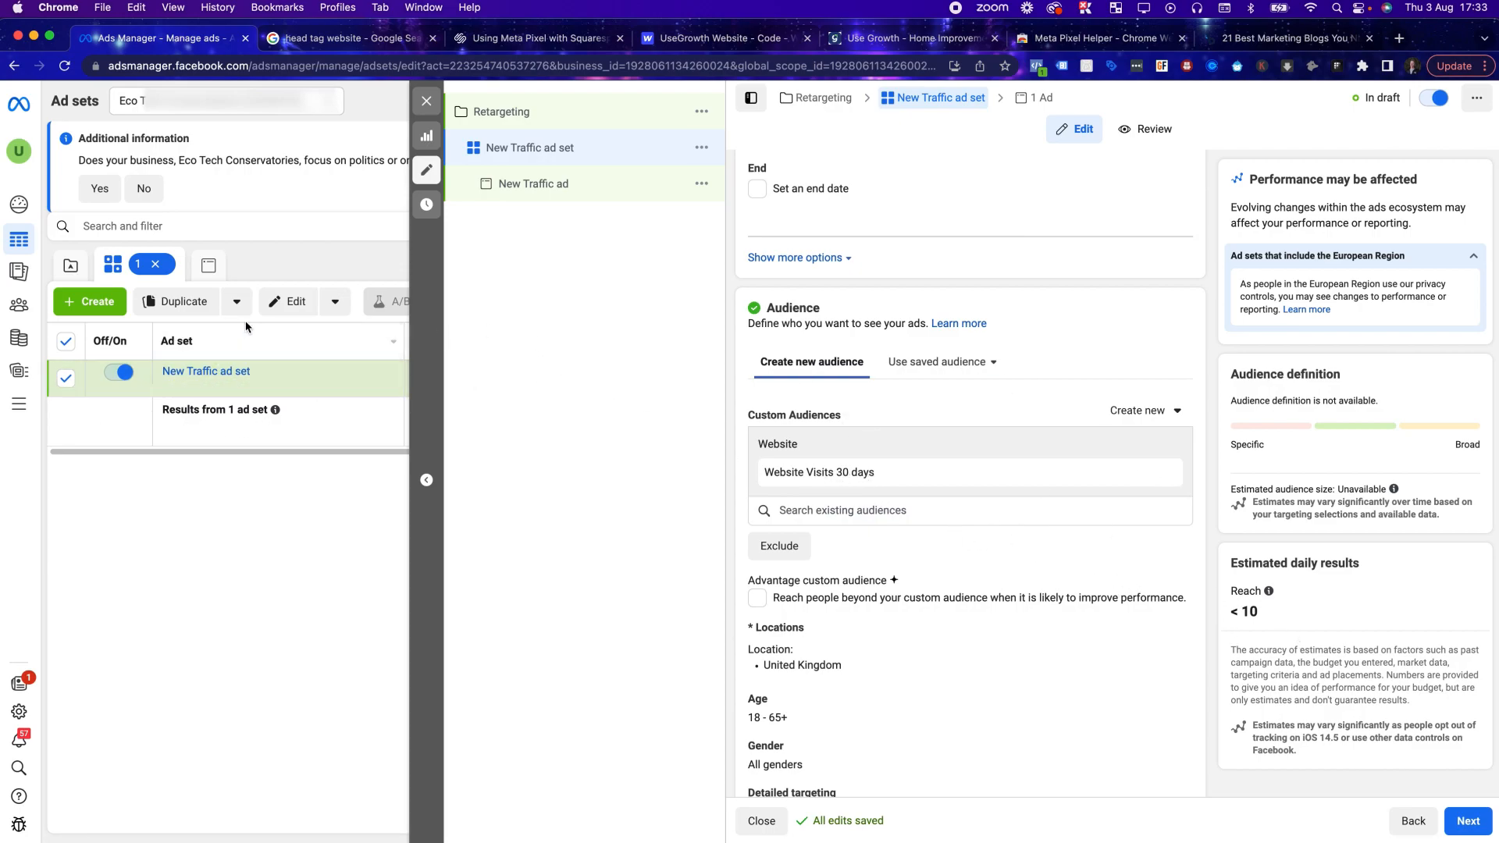
Step: Start another Custom Audience from the Facebook Page source and choose the Growth page
click(1123, 410)
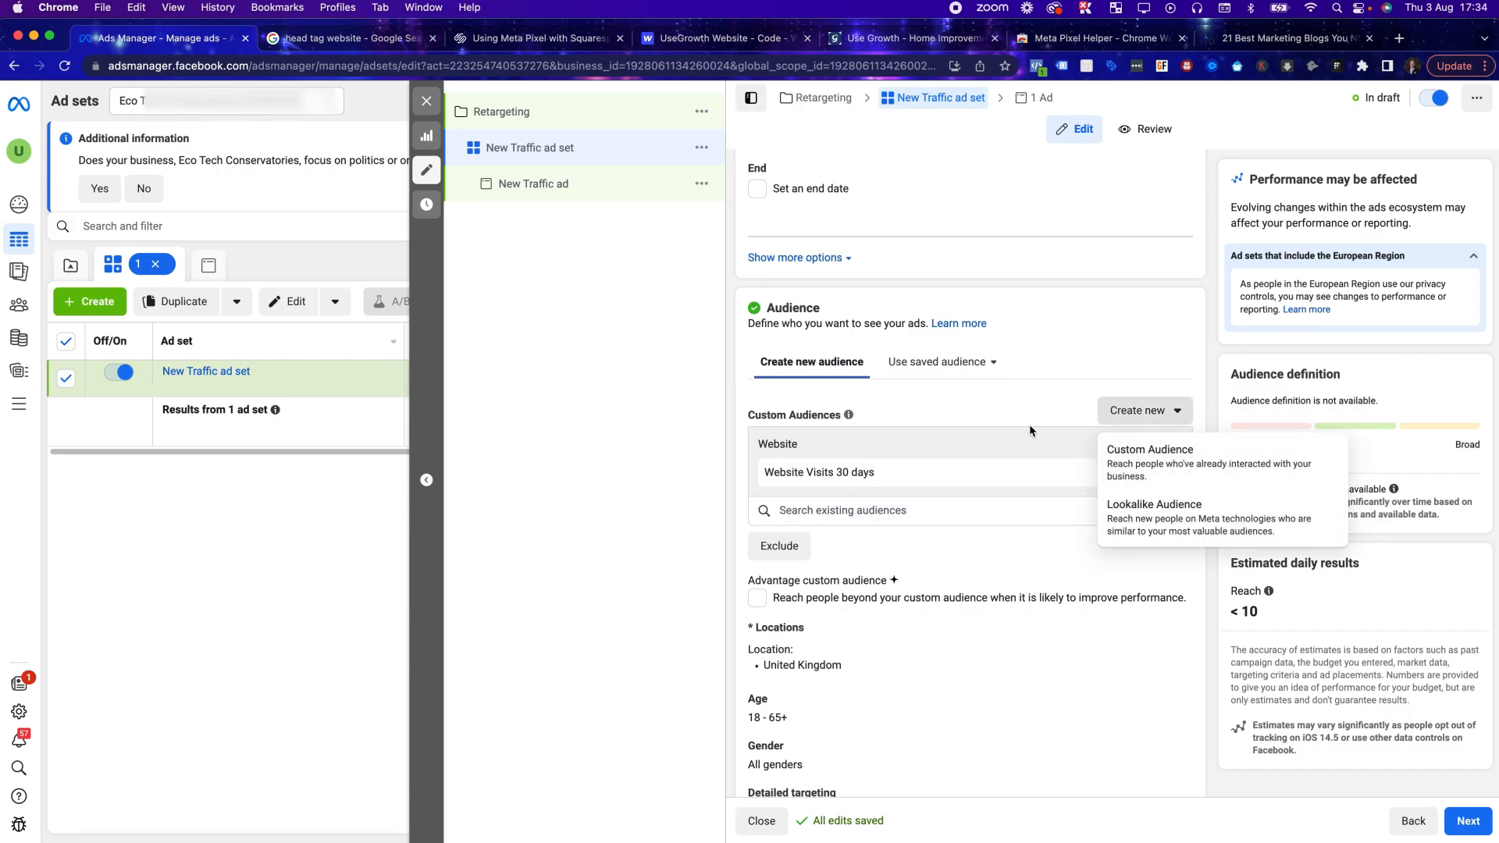
click(1146, 461)
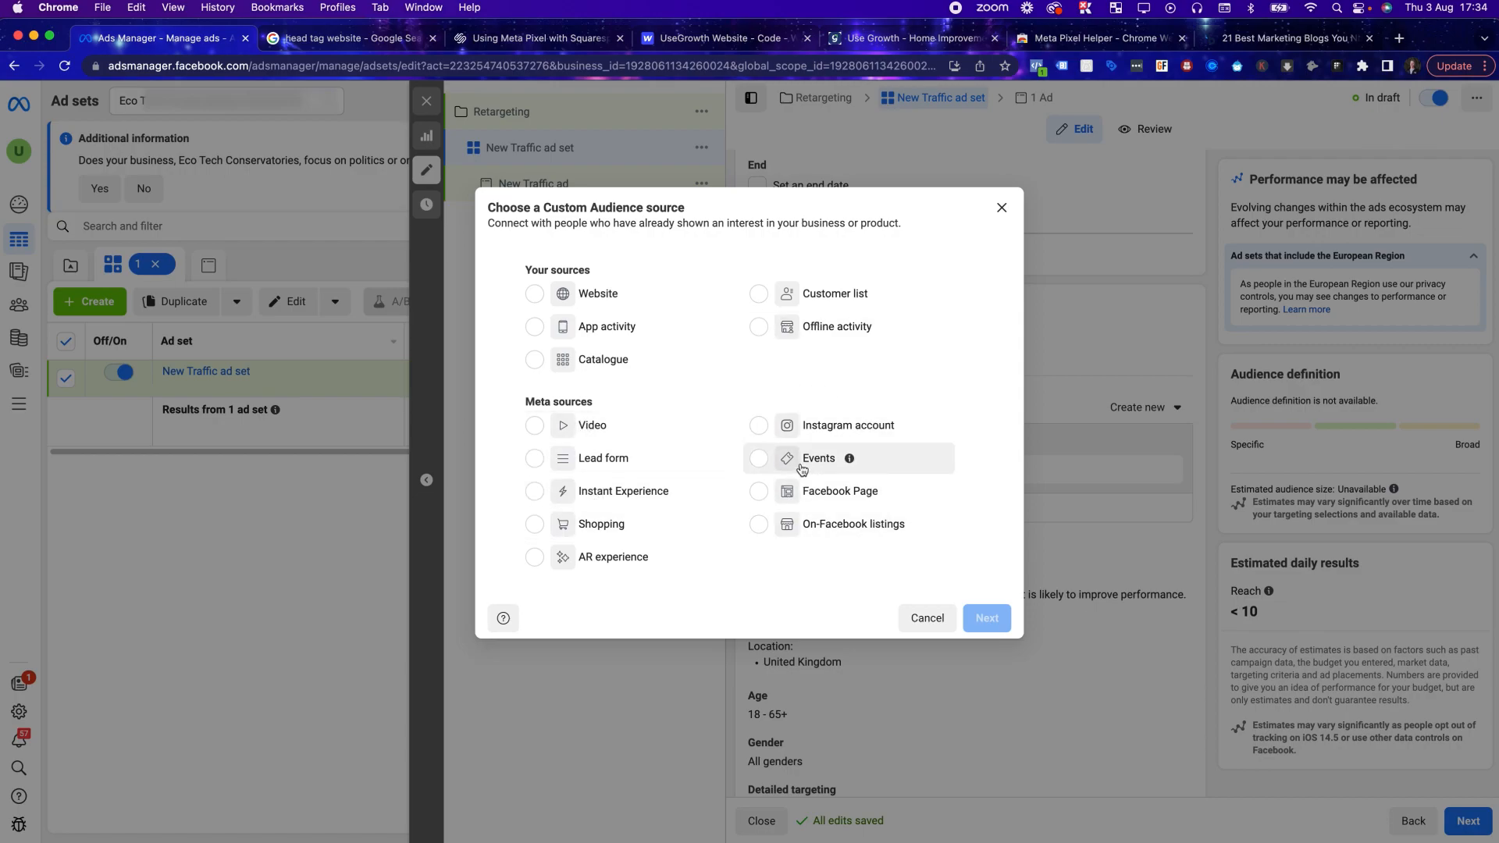
click(816, 488)
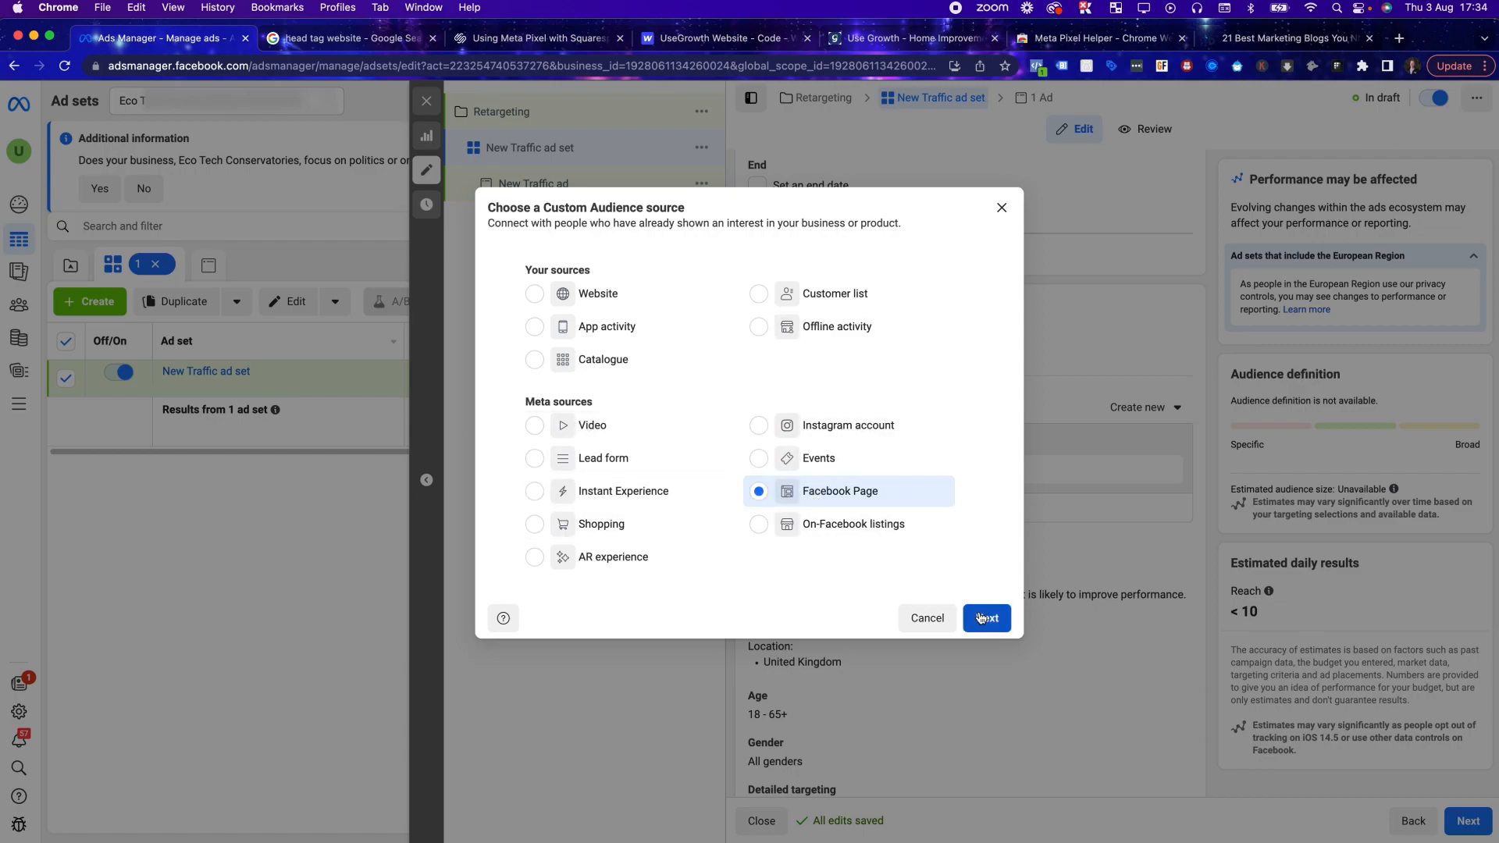
click(981, 618)
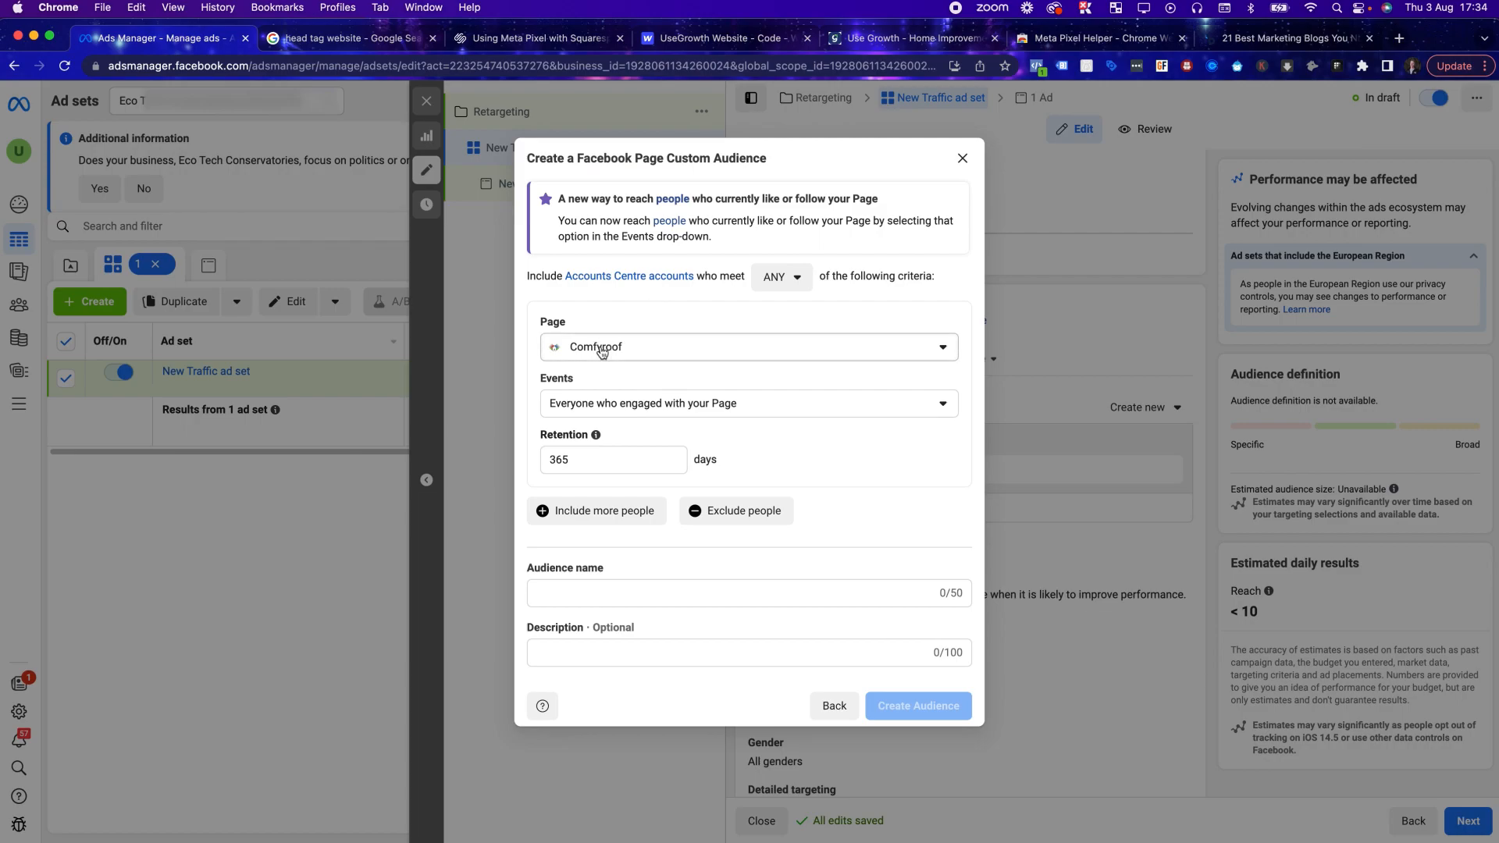
click(617, 350)
text(growth)
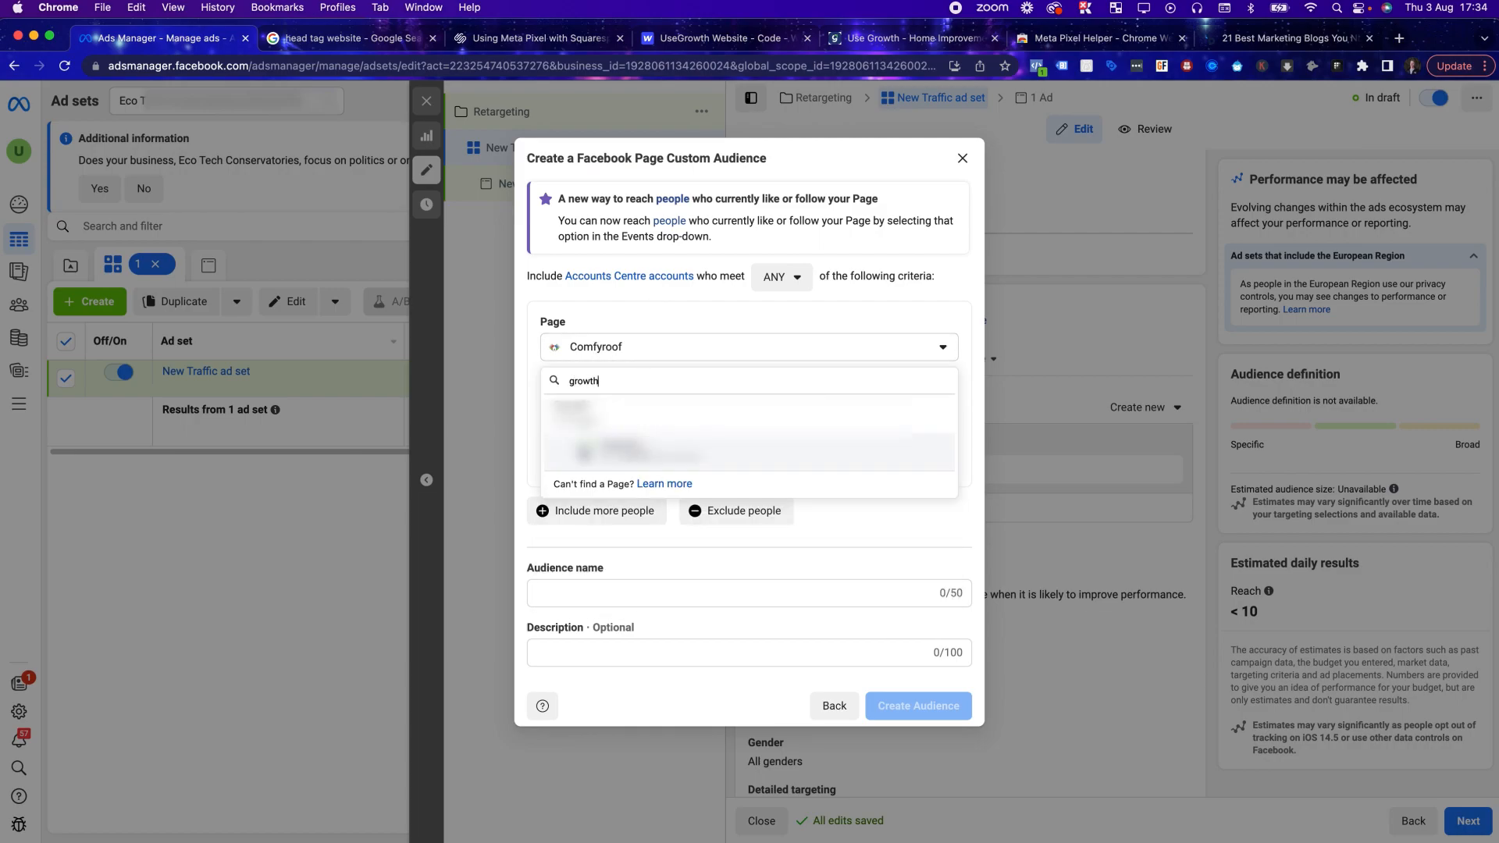
click(636, 451)
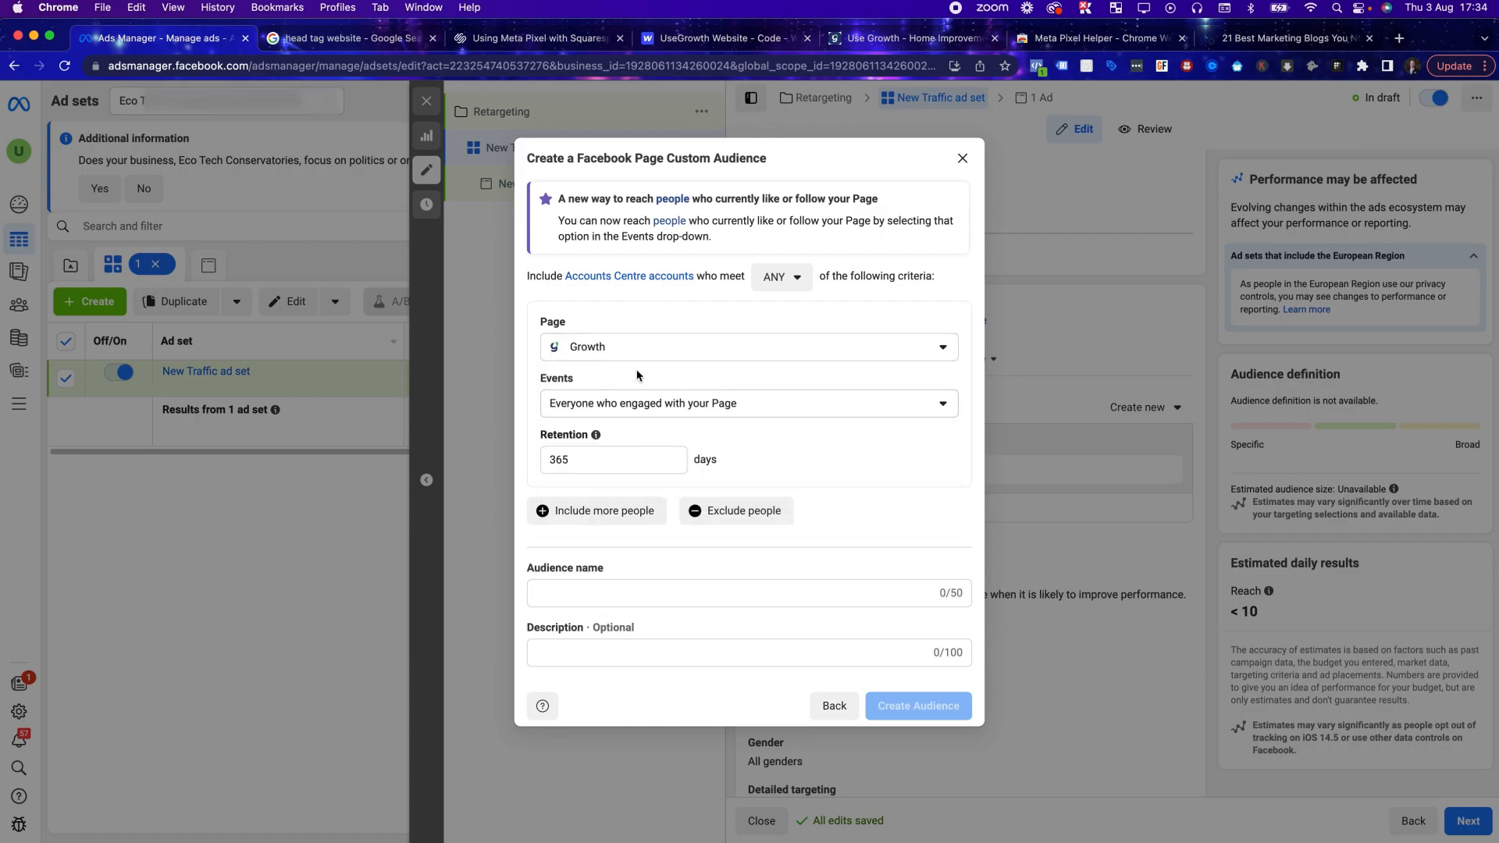
Step: Target everyone who engaged with the Page and set the Page audience's retention to 30 days
click(598, 402)
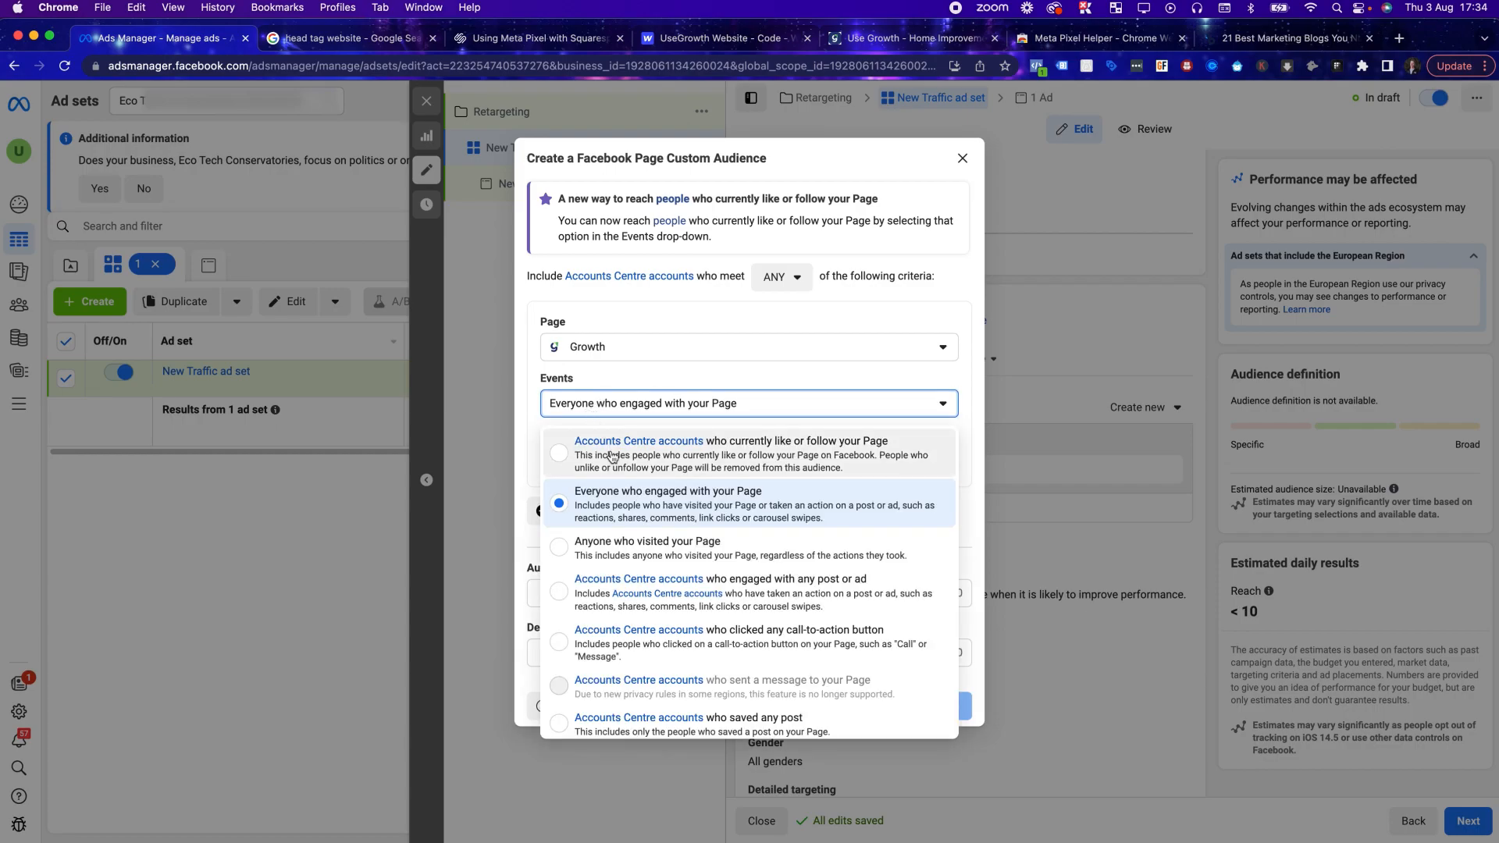
click(698, 512)
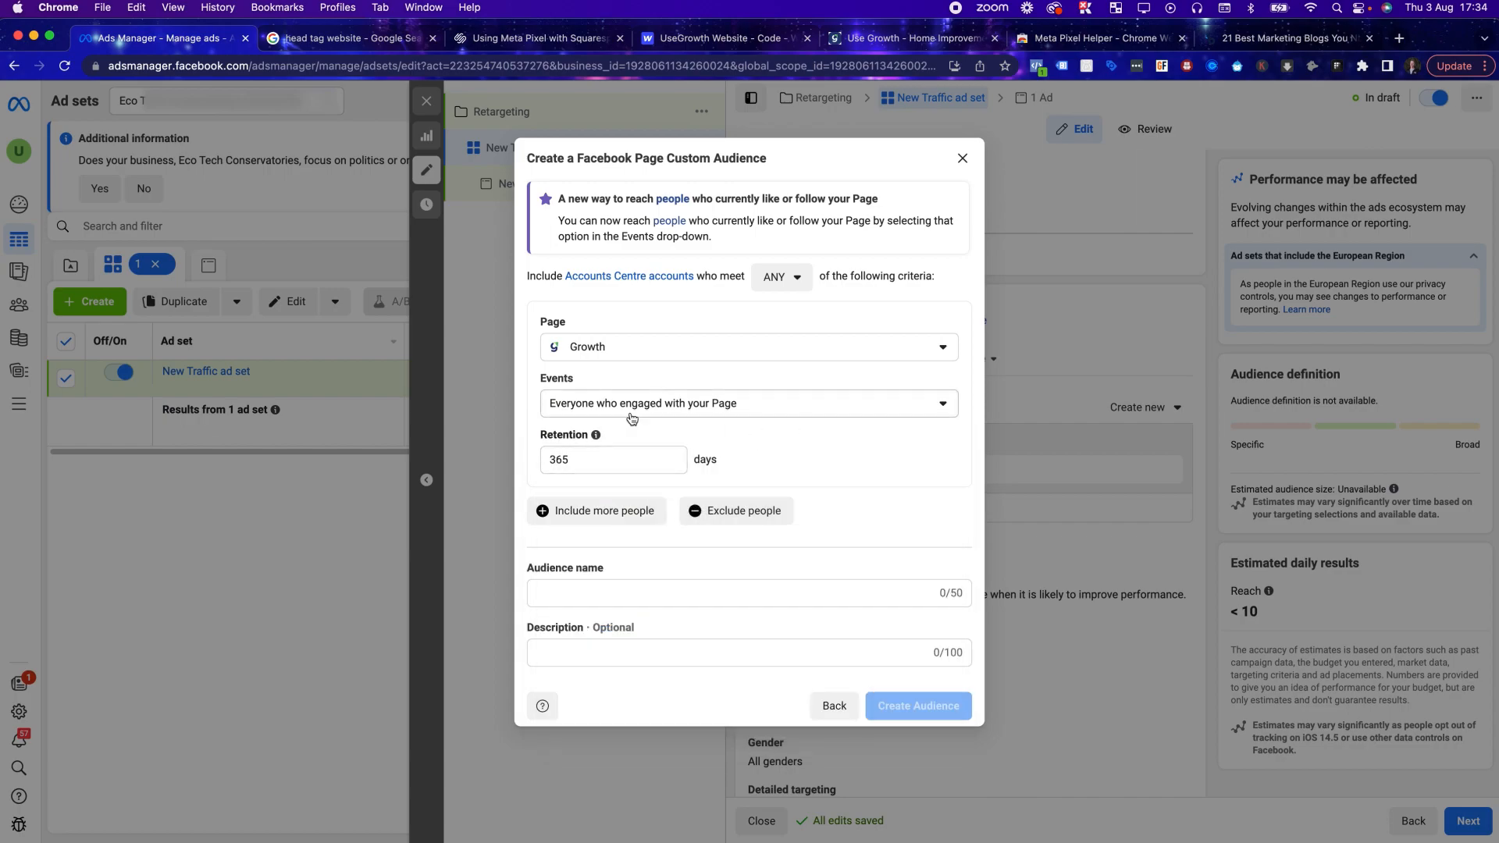
double_click(570, 459)
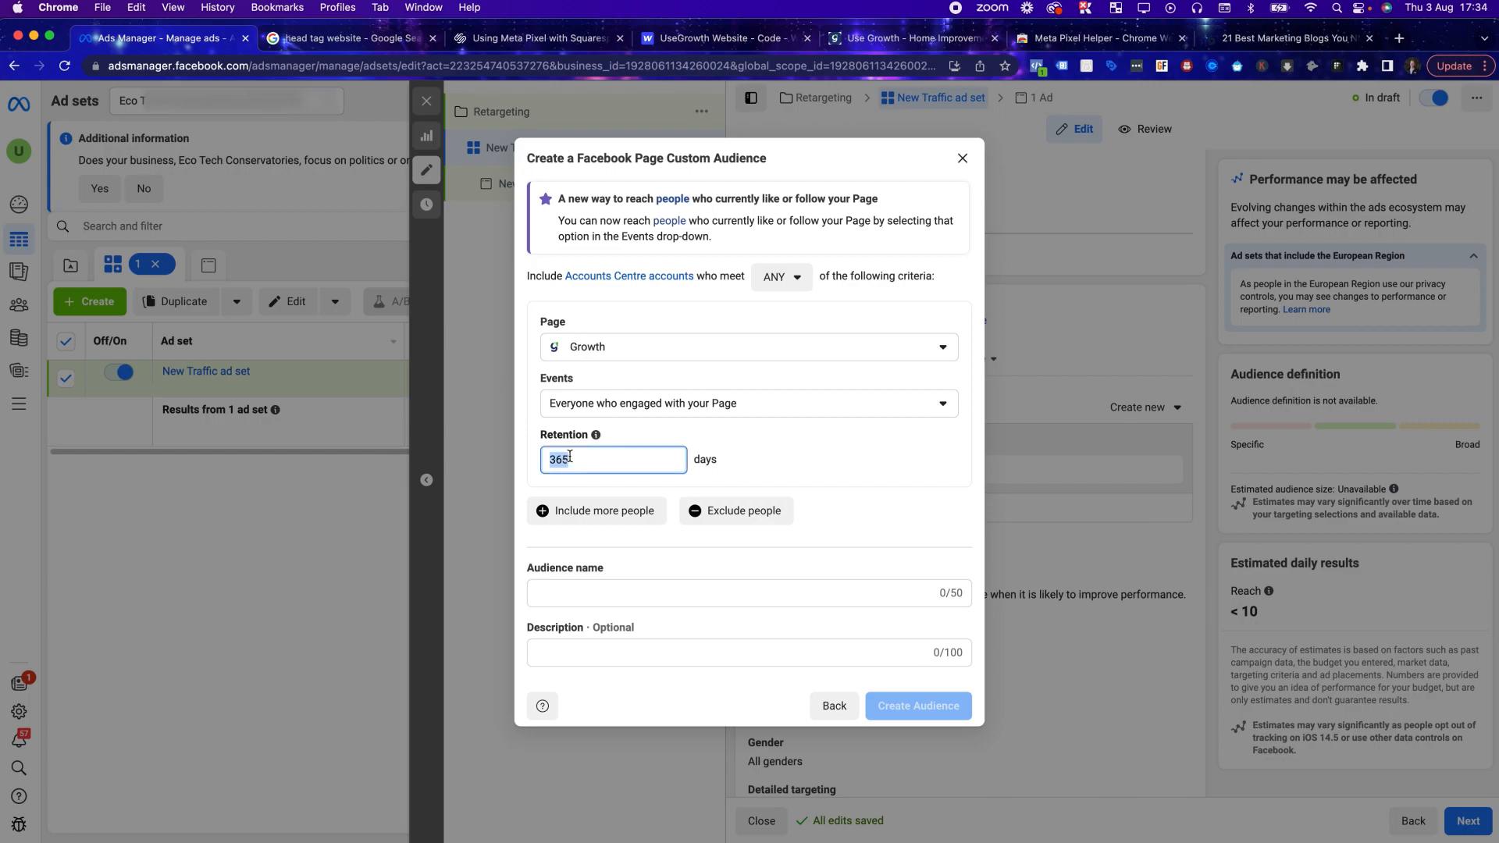
text(30)
click(721, 453)
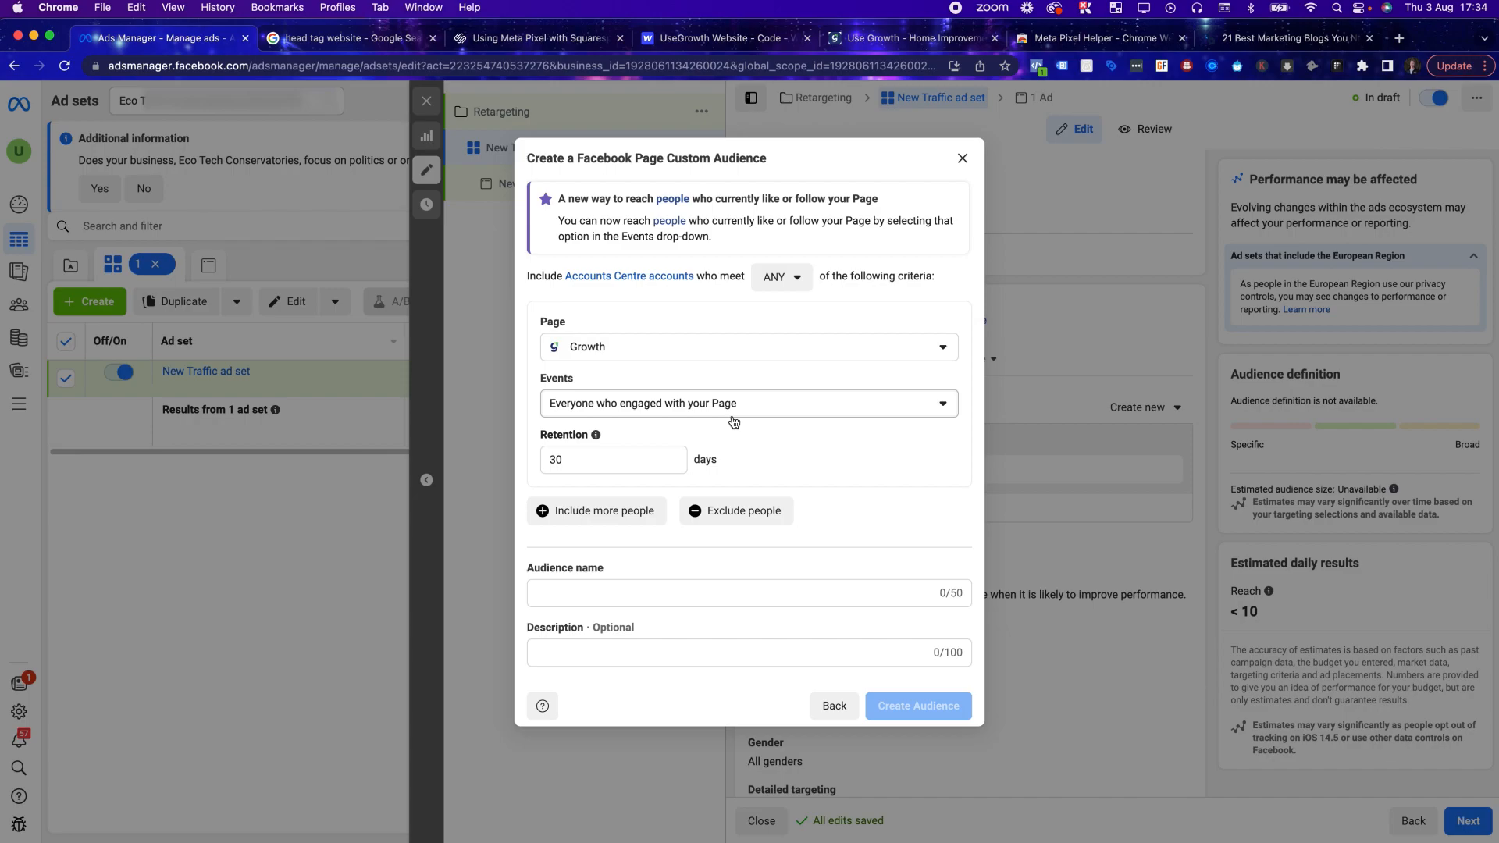
Step: Try naming the Page audience "Engaged with fb page 30 days" and clear the name again
click(624, 593)
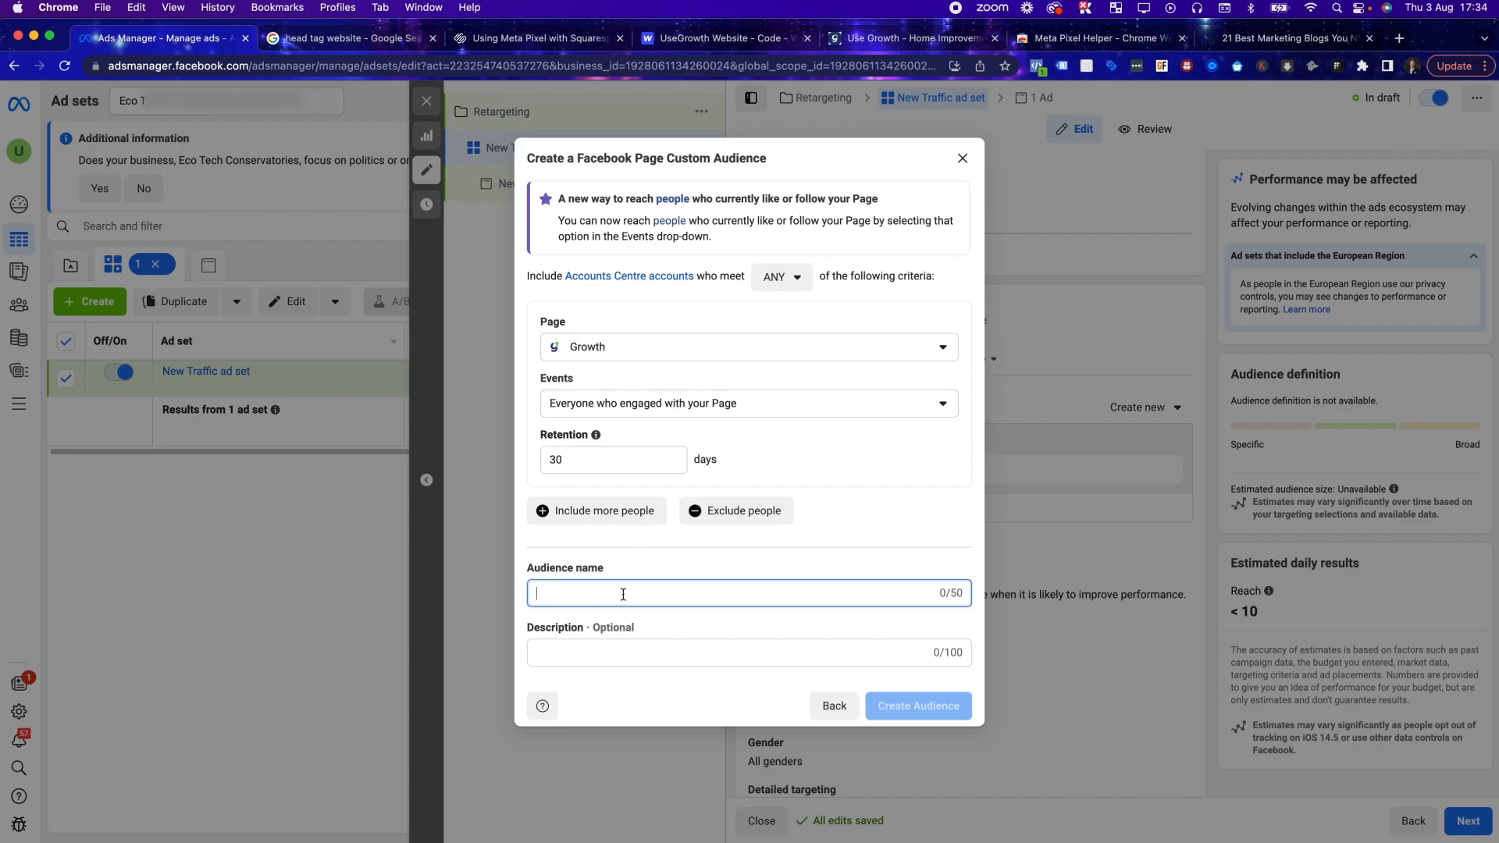
text(Engag)
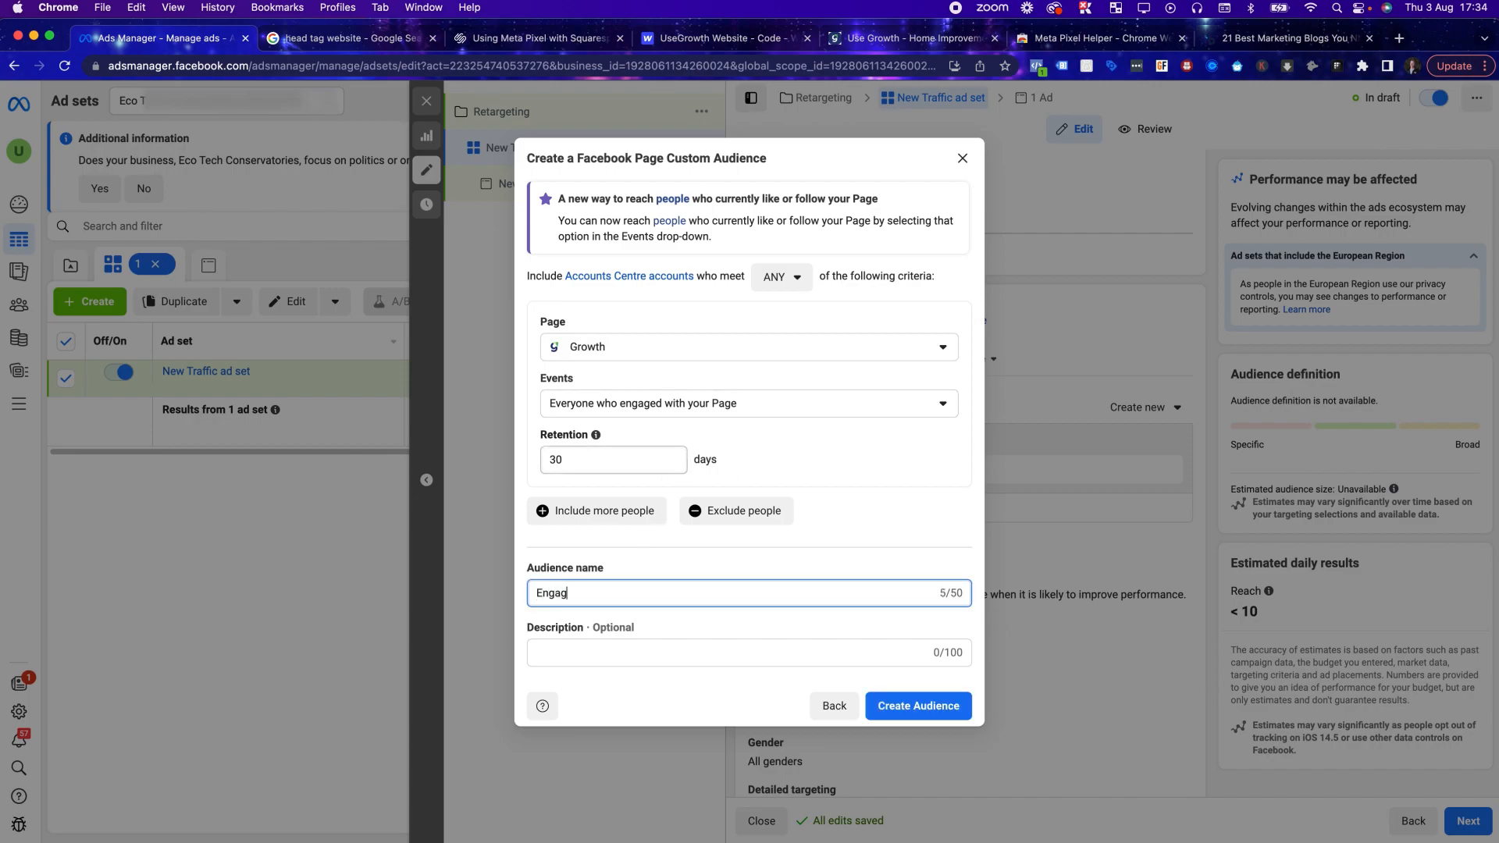
text(ed with fb page 30 days)
key(super+a)
key(BackSpace)
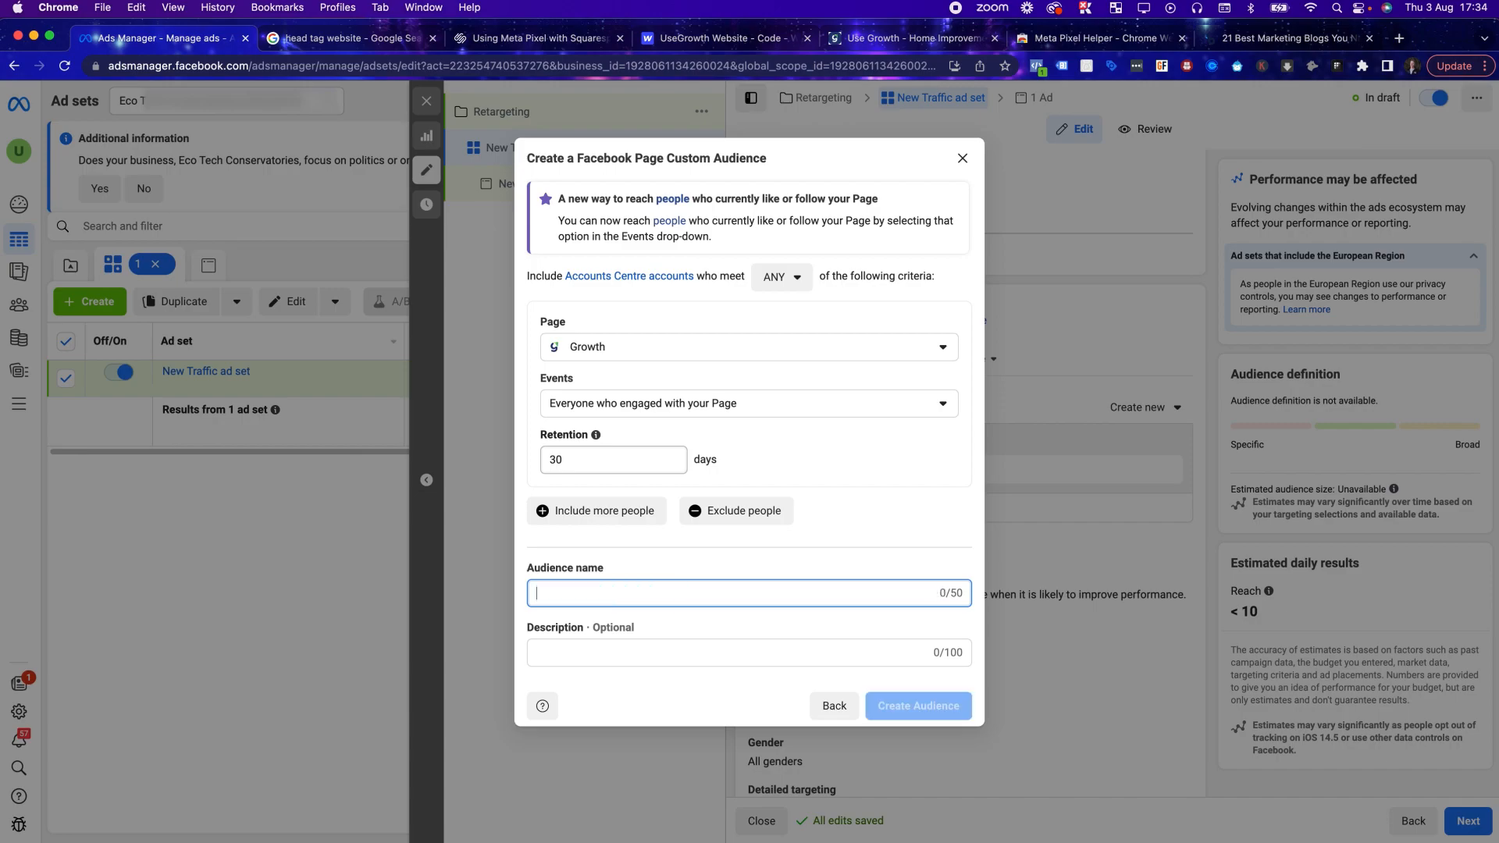
Step: Look over the Page audience's event options, abandon that audience and start one from the Instagram account source instead
click(712, 398)
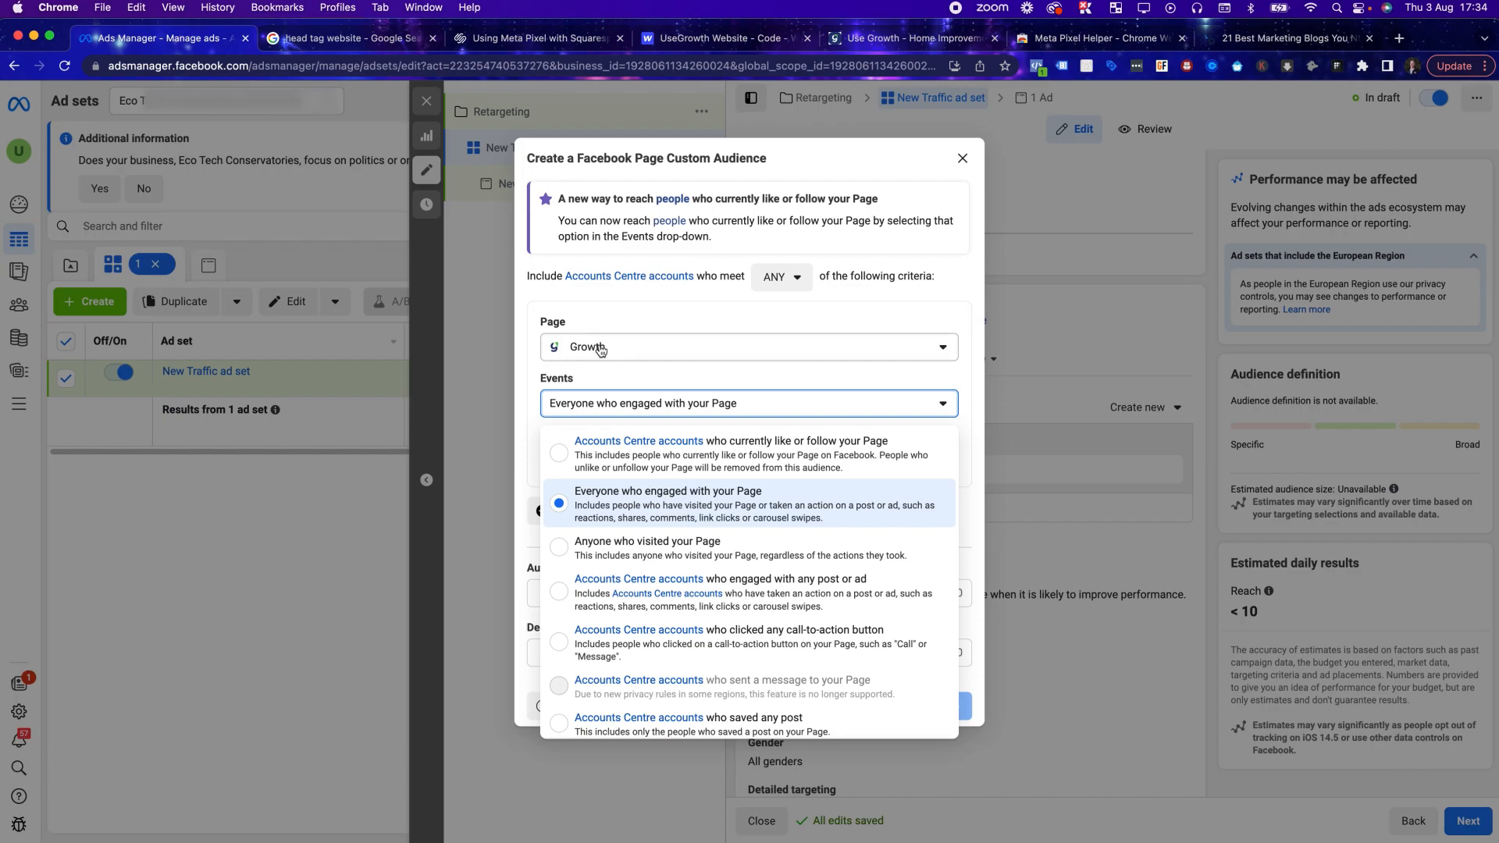
click(658, 314)
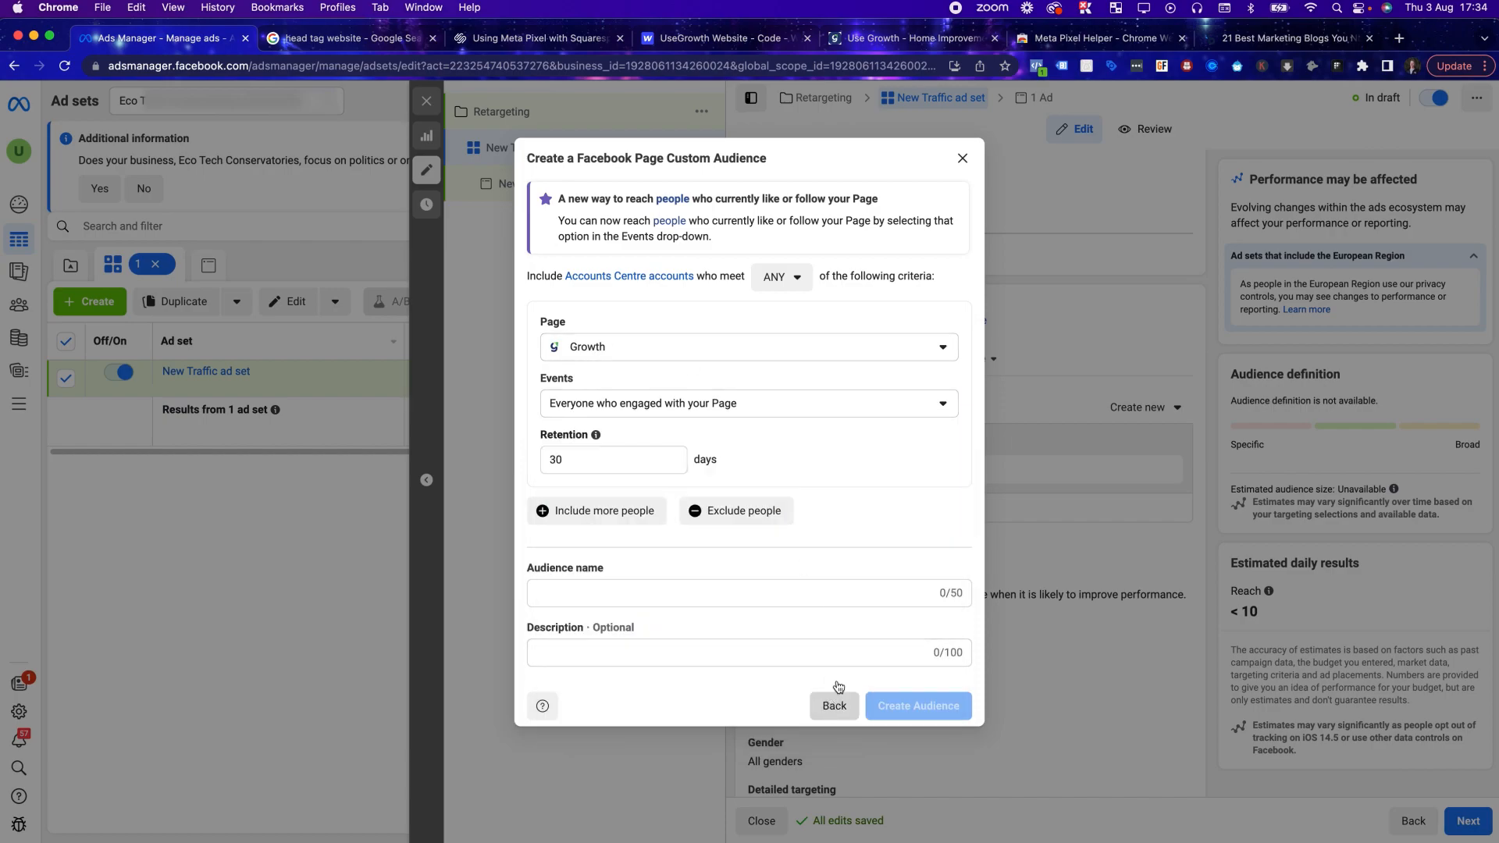
click(834, 705)
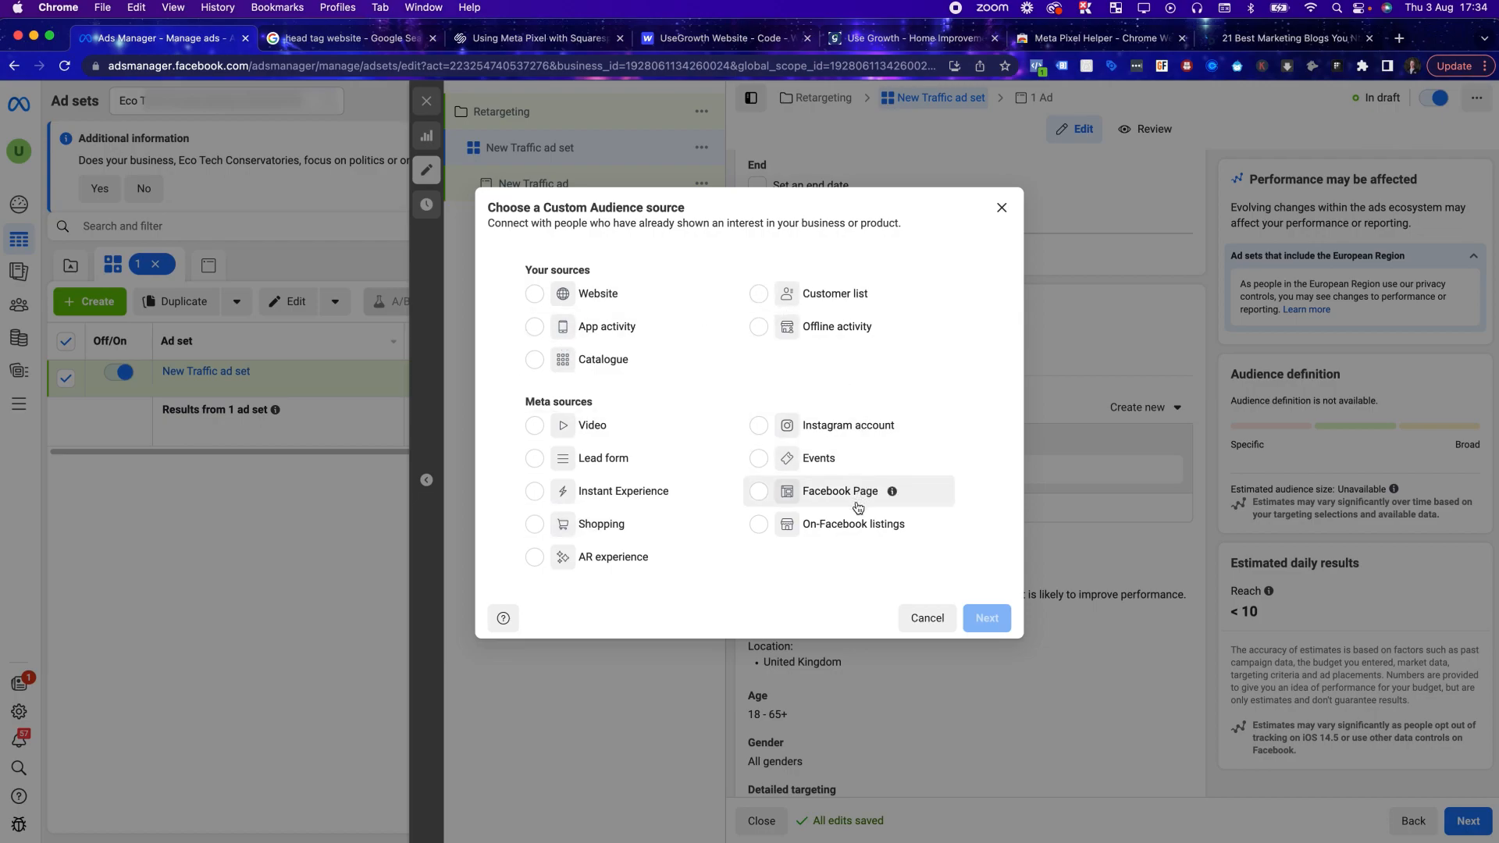
click(759, 425)
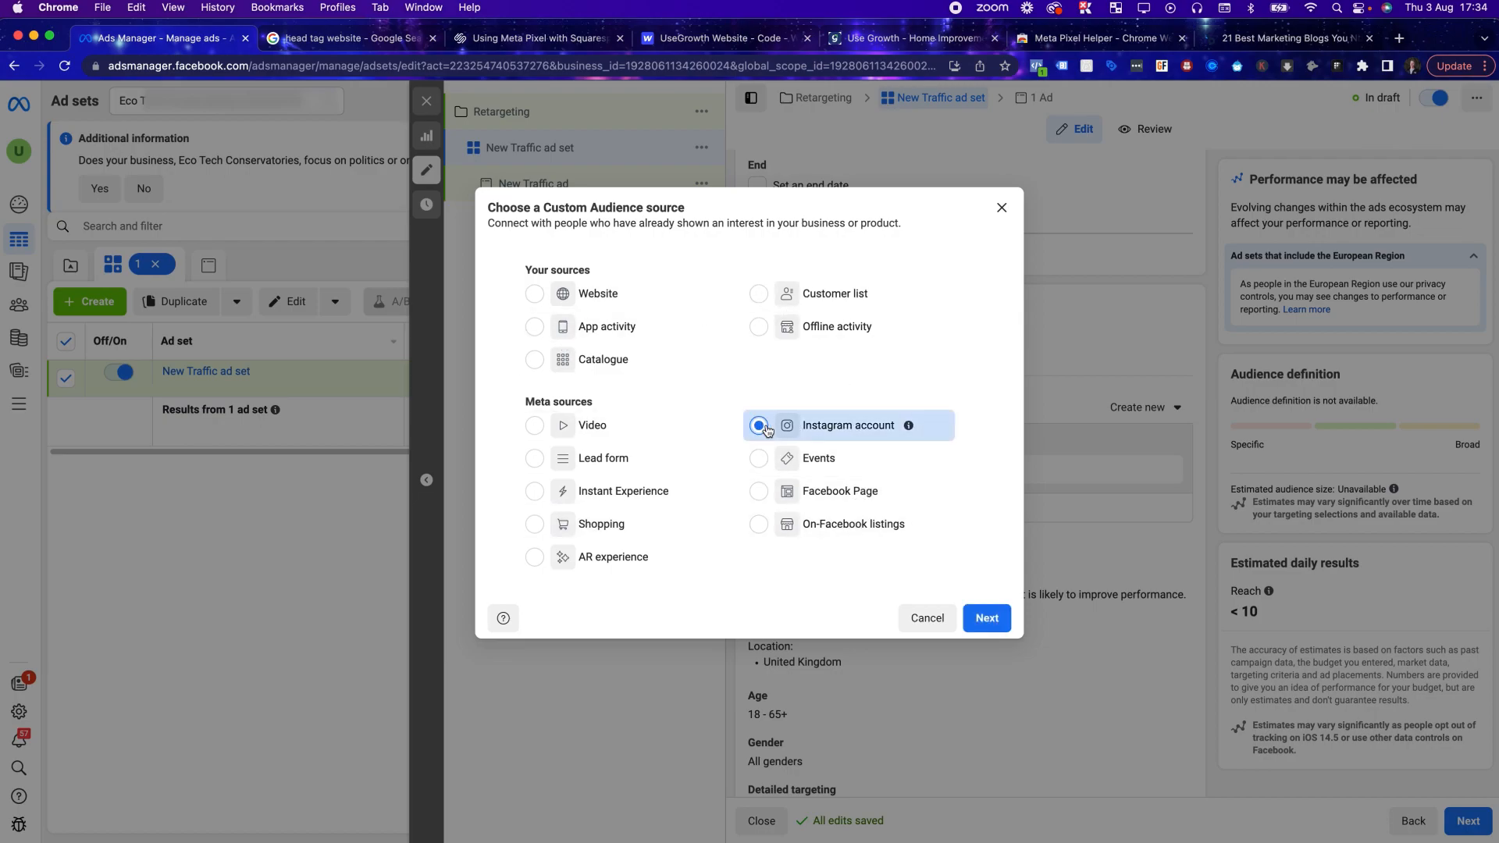
click(987, 618)
Step: Browse the Instagram accounts available as the audience source and keep the preselected account
click(617, 291)
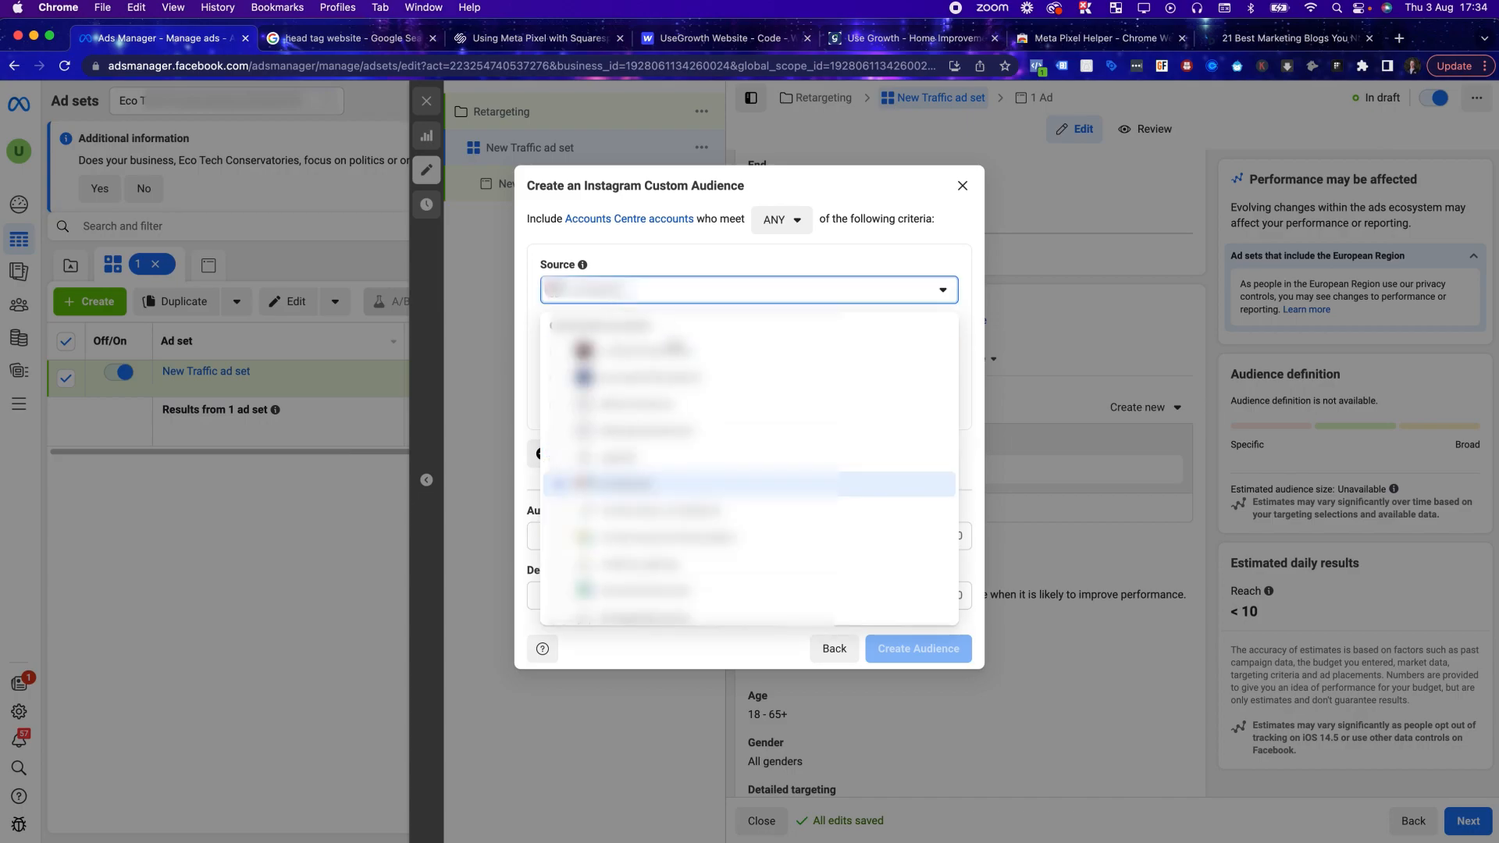
scroll(684, 364, down, 10)
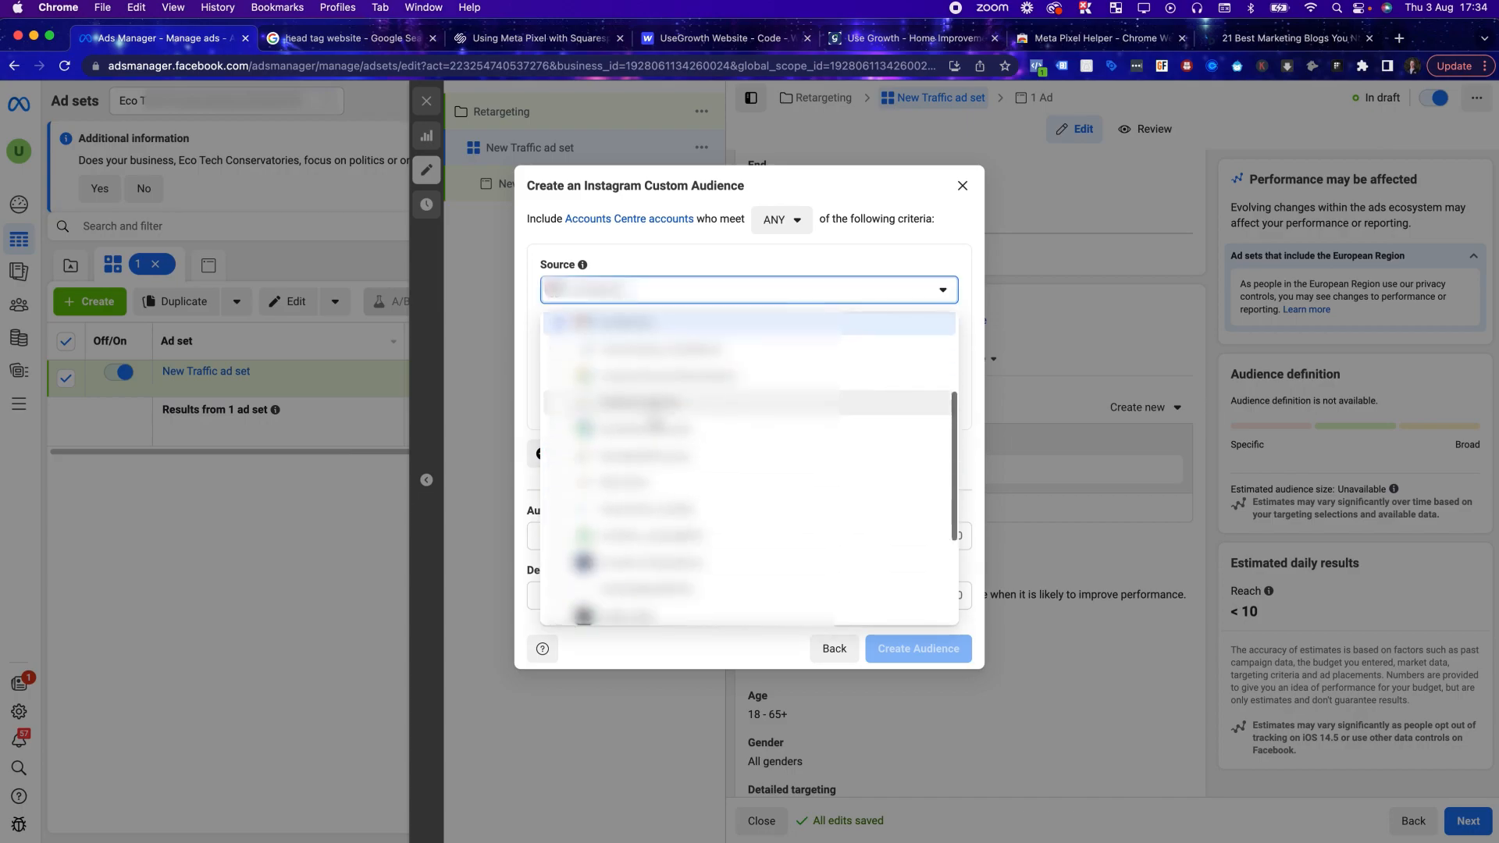
scroll(646, 445, up, 3)
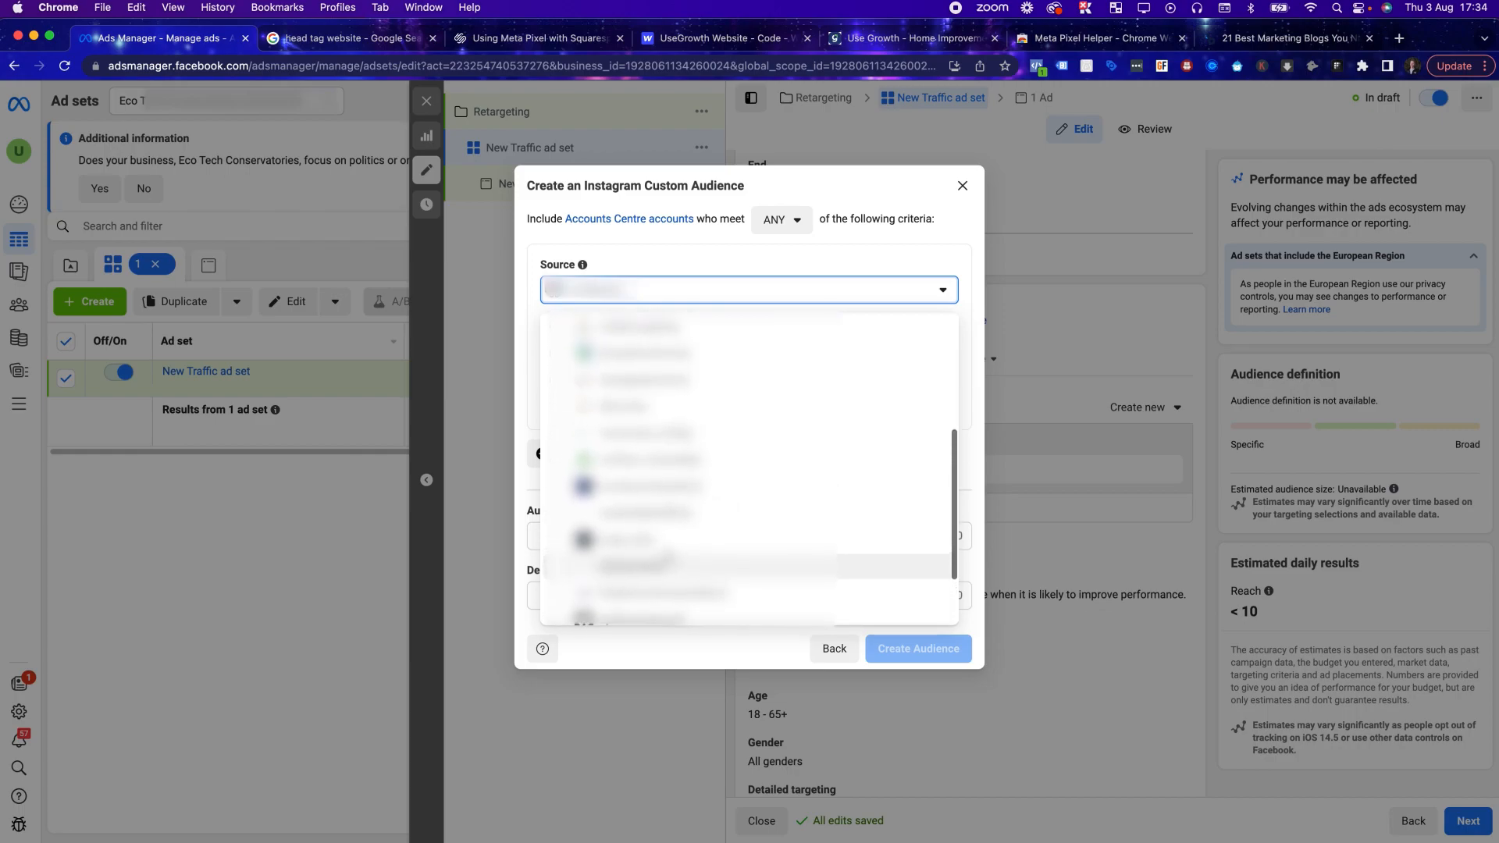
scroll(646, 447, down, 3)
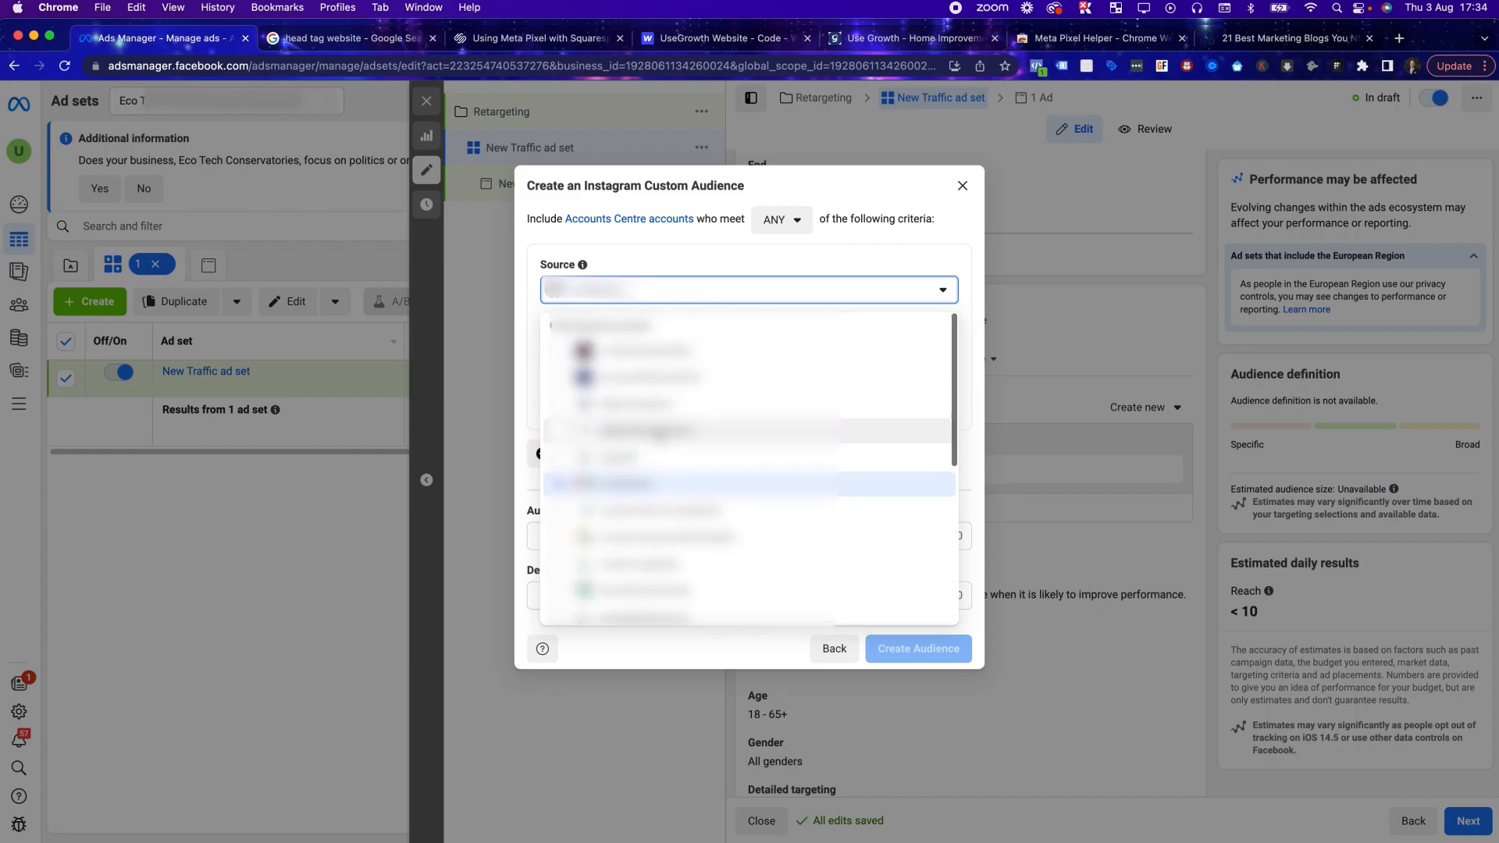
scroll(660, 468, up, 3)
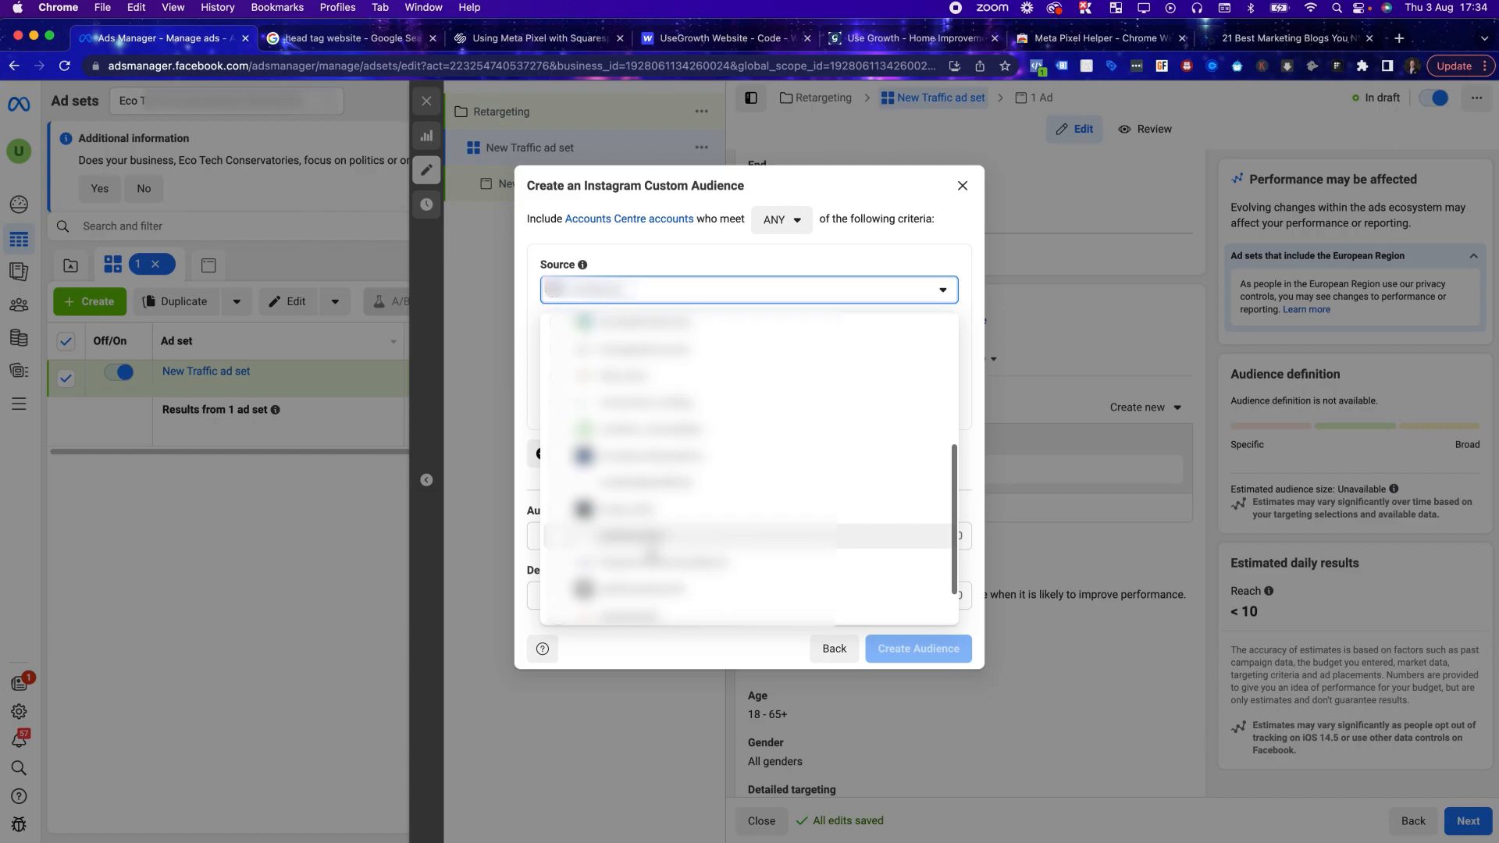
scroll(641, 515, up, 4)
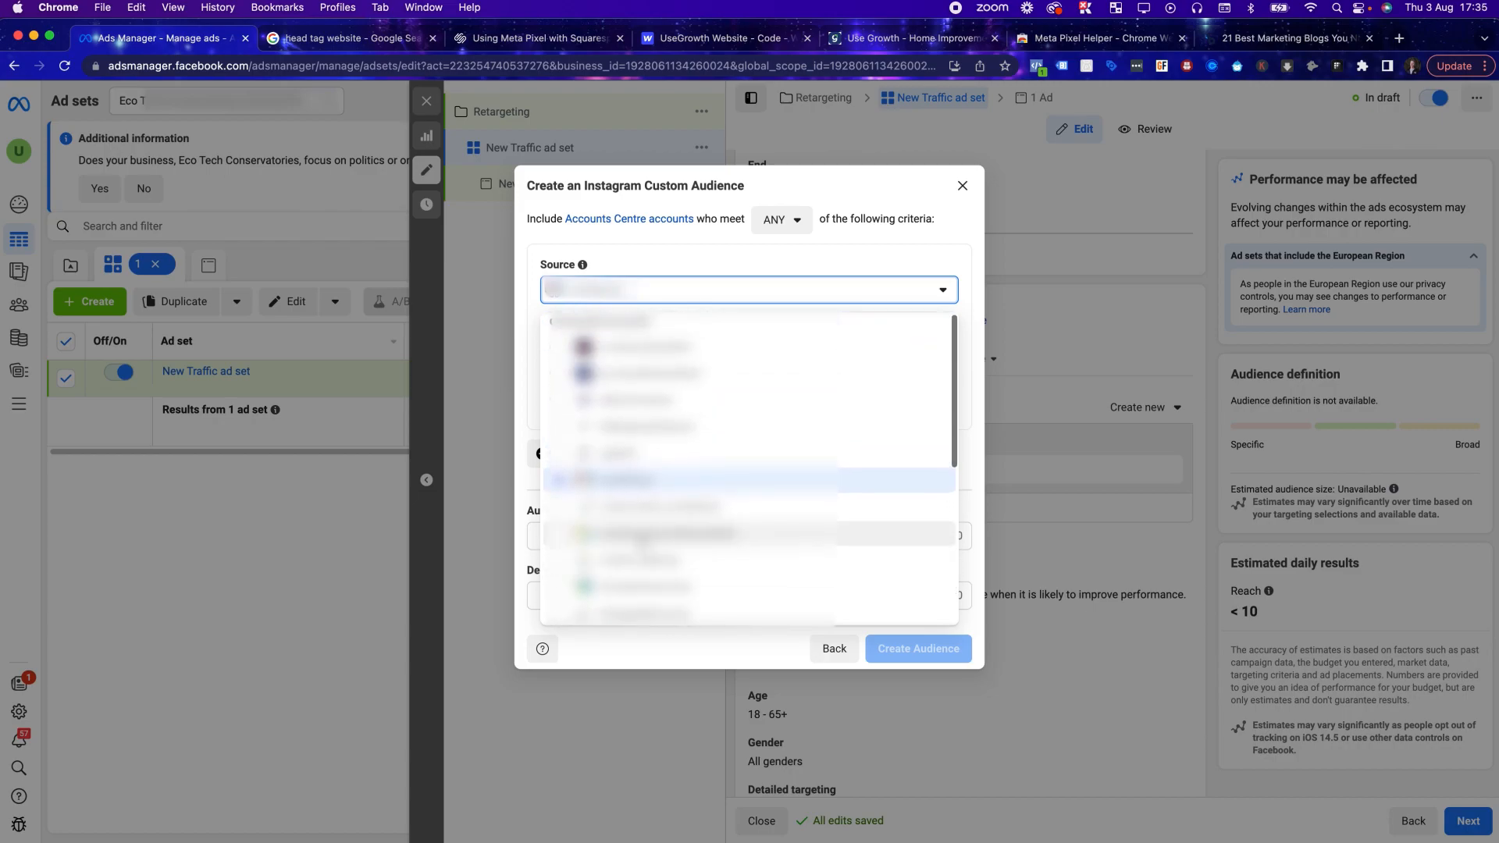
click(858, 252)
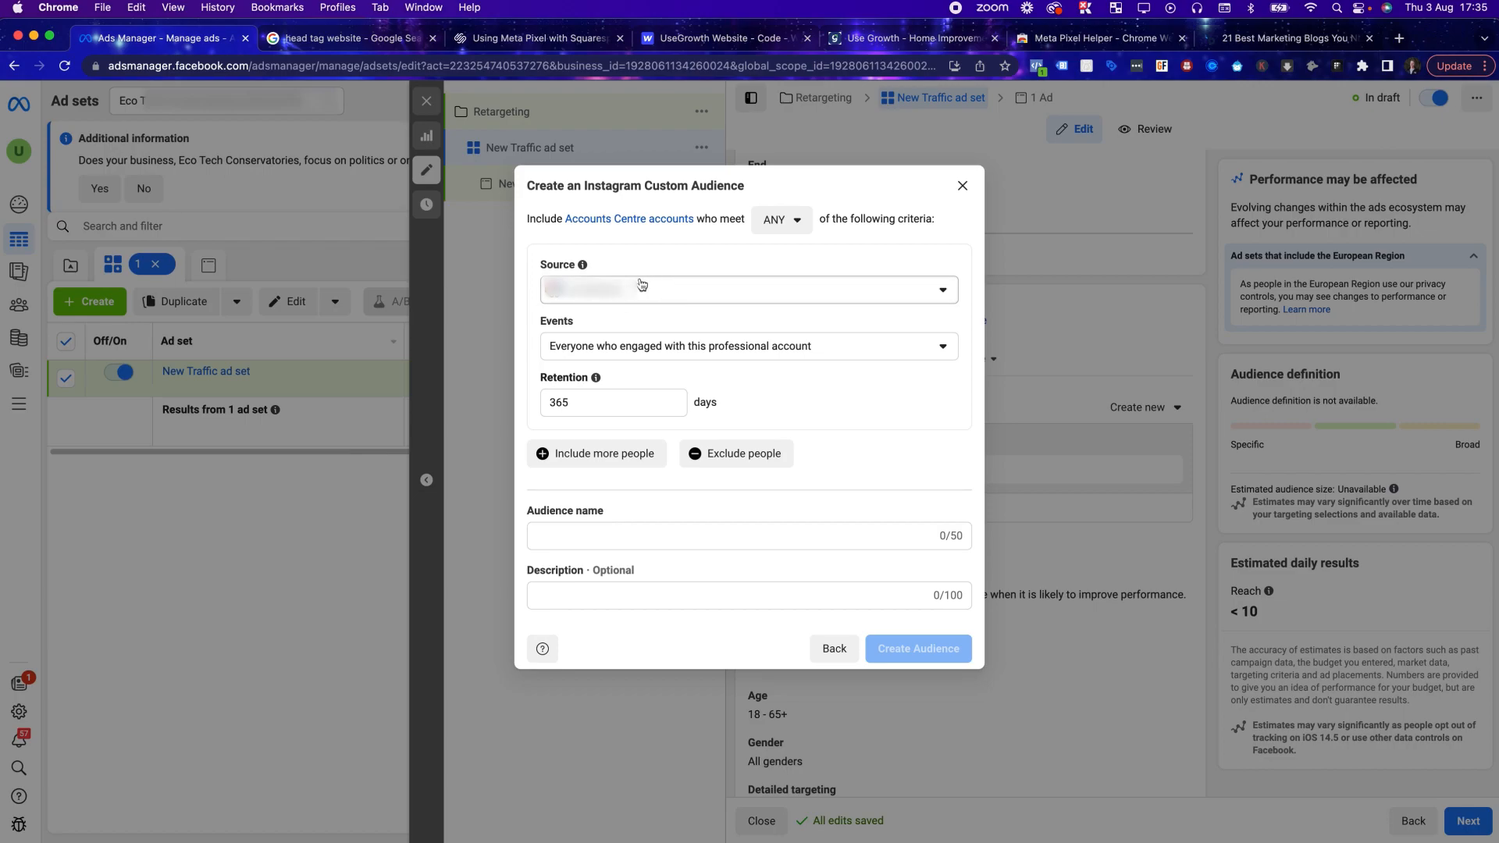
Step: Set the Instagram audience's retention to 30 days and review its event options, keeping everyone who engaged with this professional account
double_click(558, 402)
text(30)
click(776, 401)
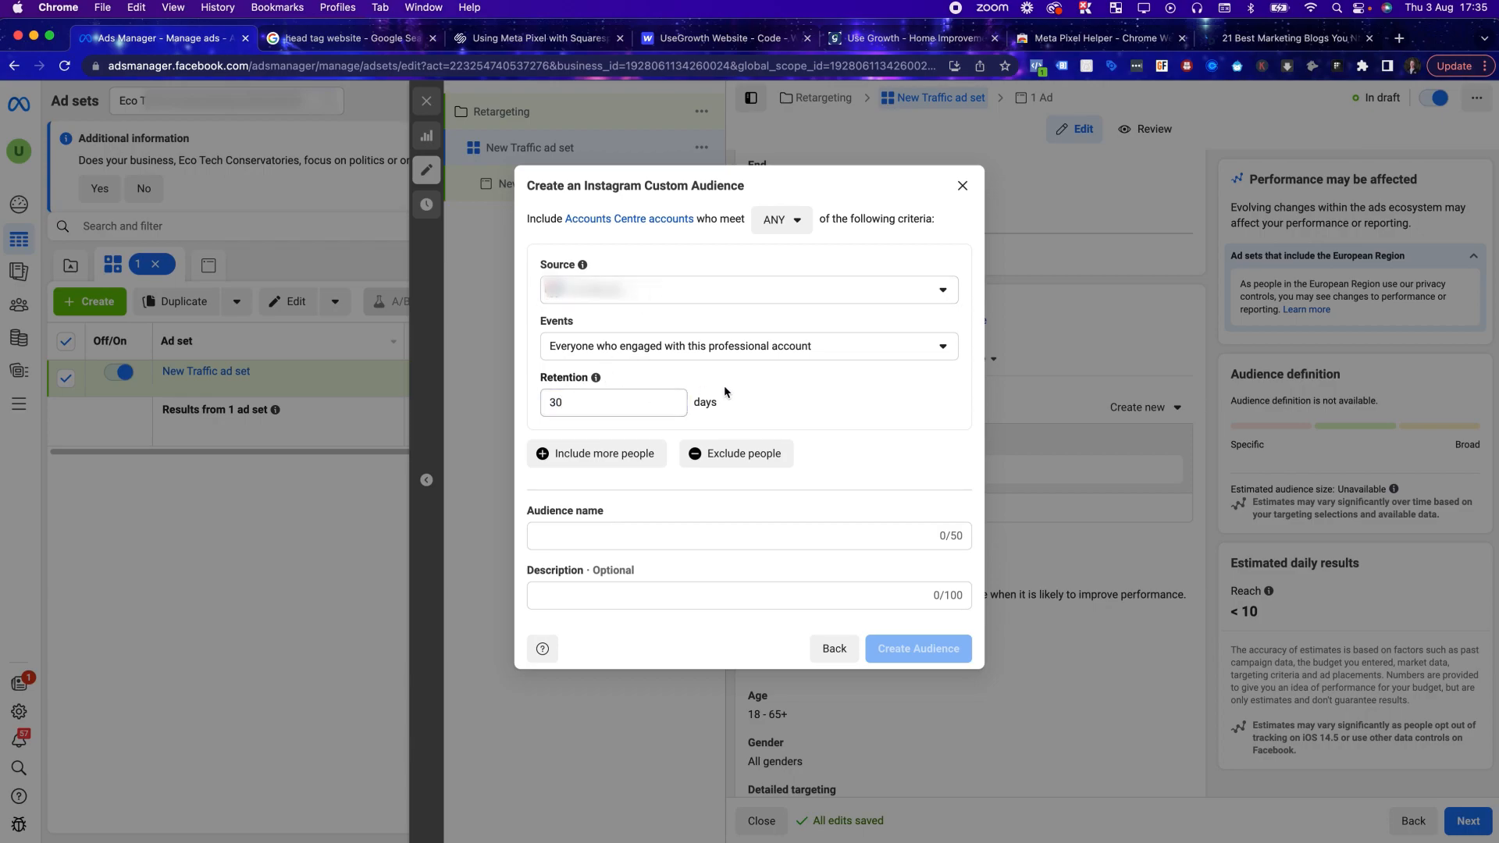
click(687, 353)
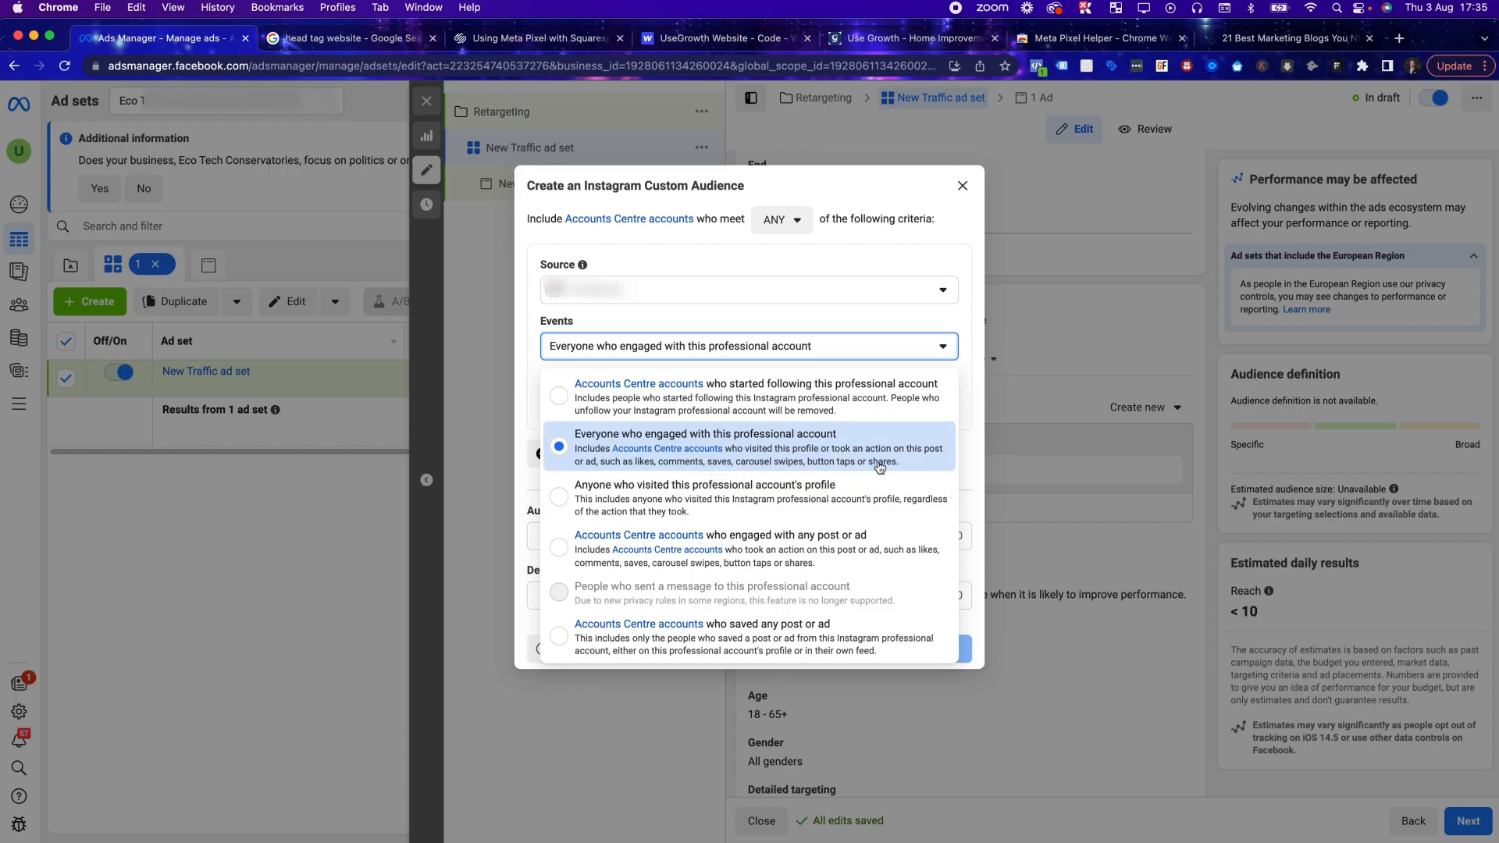
click(861, 322)
click(617, 404)
double_click(617, 407)
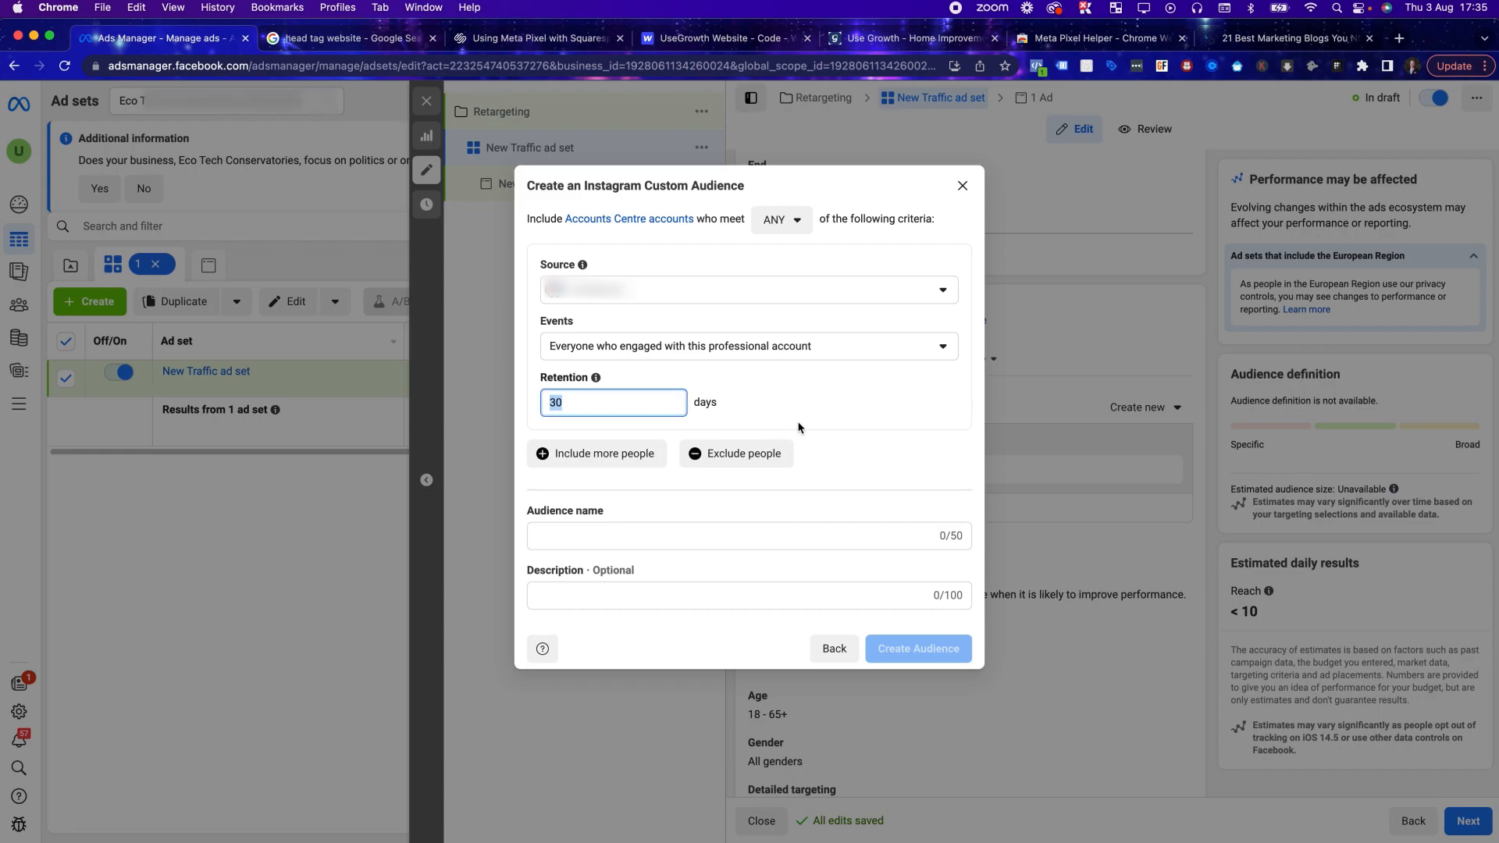
Step: Name the Instagram audience "Engaged instagram 30 days" and discard it without creating it
click(632, 529)
text(Engaged instagram )
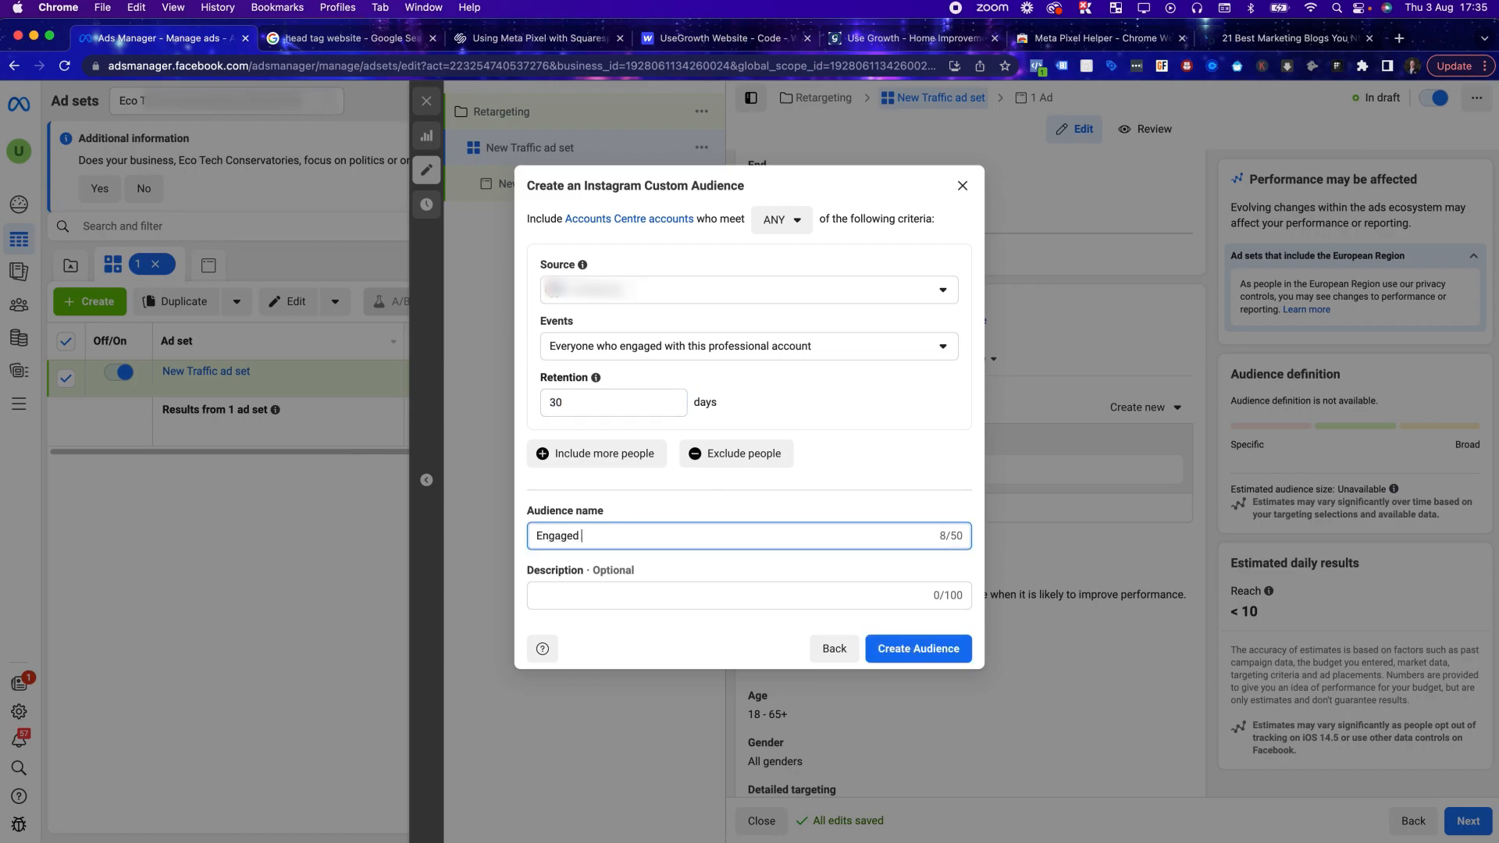
text(30 days)
click(963, 187)
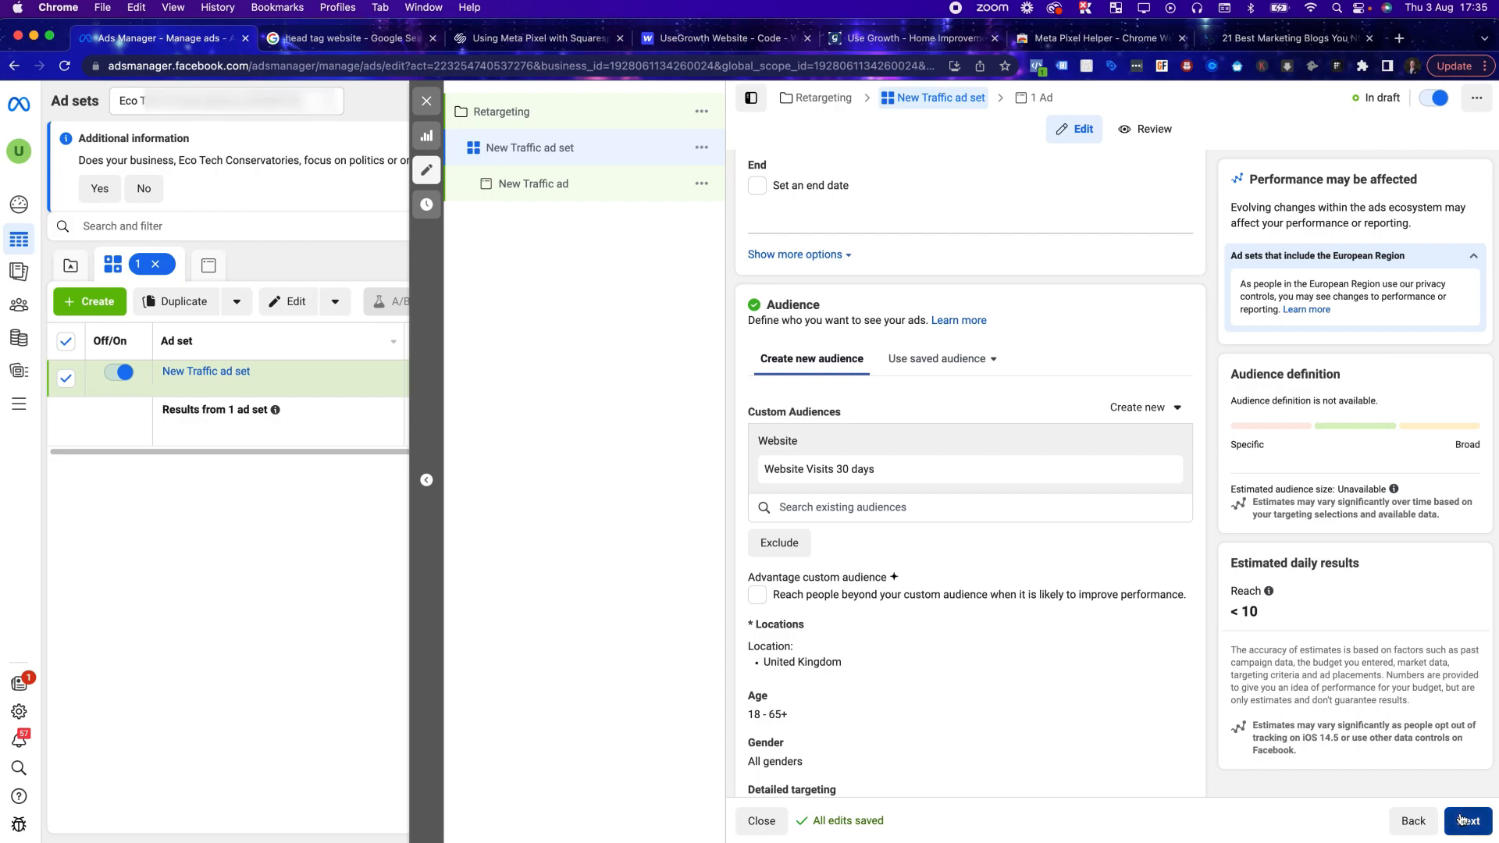
Step: Open the New Traffic ad and review its identity, setup, format and creative settings
click(617, 184)
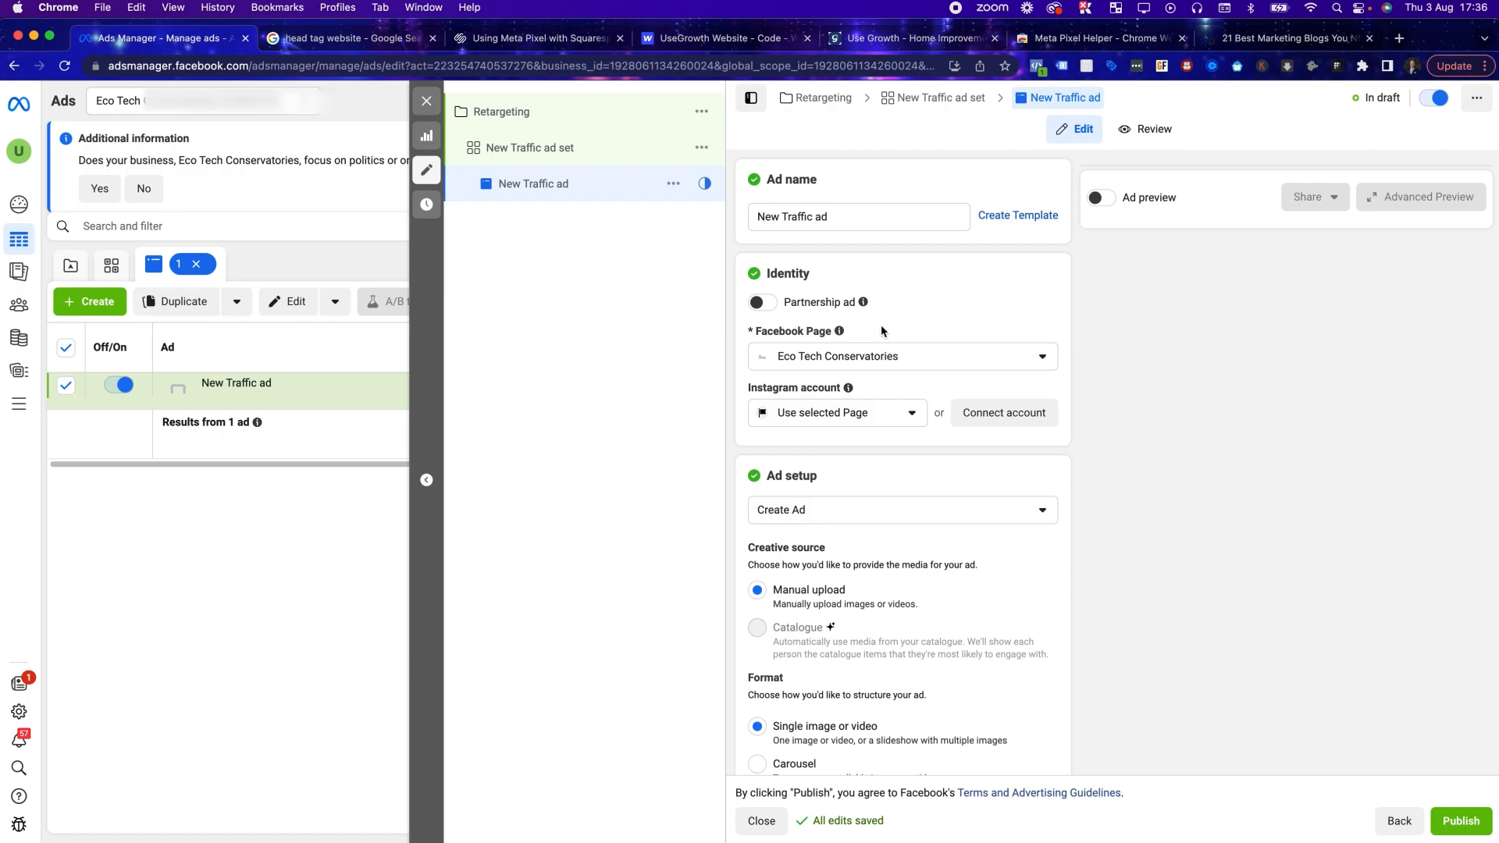
scroll(894, 367, down, 5)
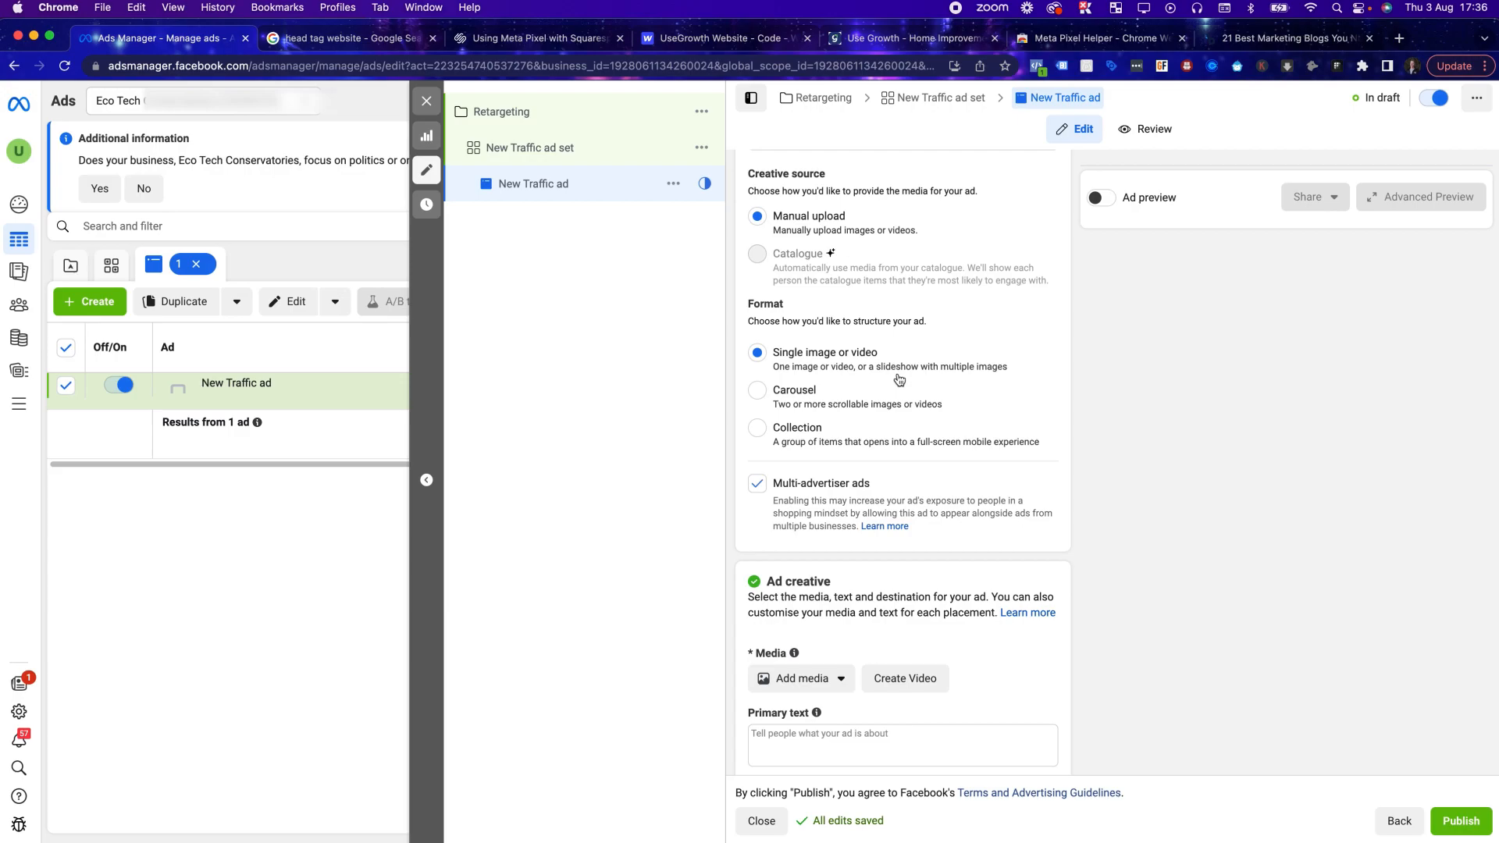